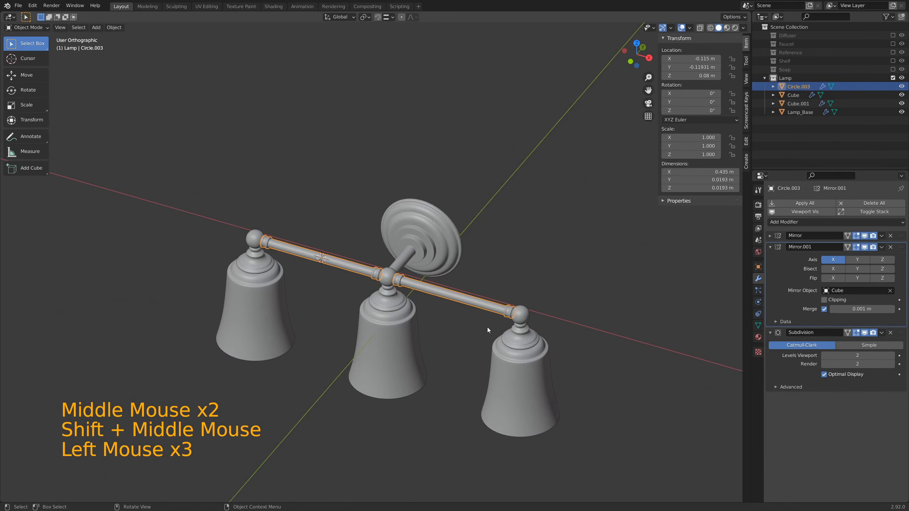
- Examine the finished three-shade lamp from several angles, including the arrayed joint object and its mesh
scroll(482, 331, up, 5)
shift+middle_drag(499, 365, 489, 276)
click(92, 214)
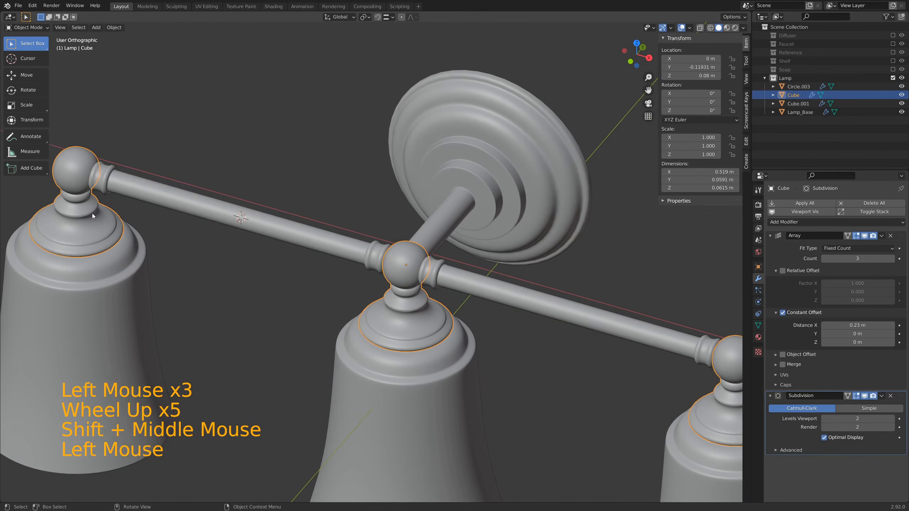
scroll(215, 270, down, 4)
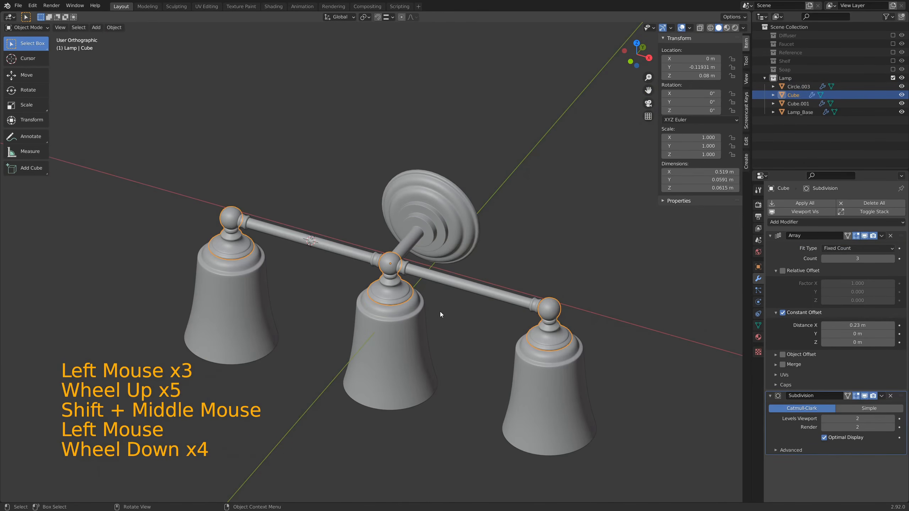
key(Tab)
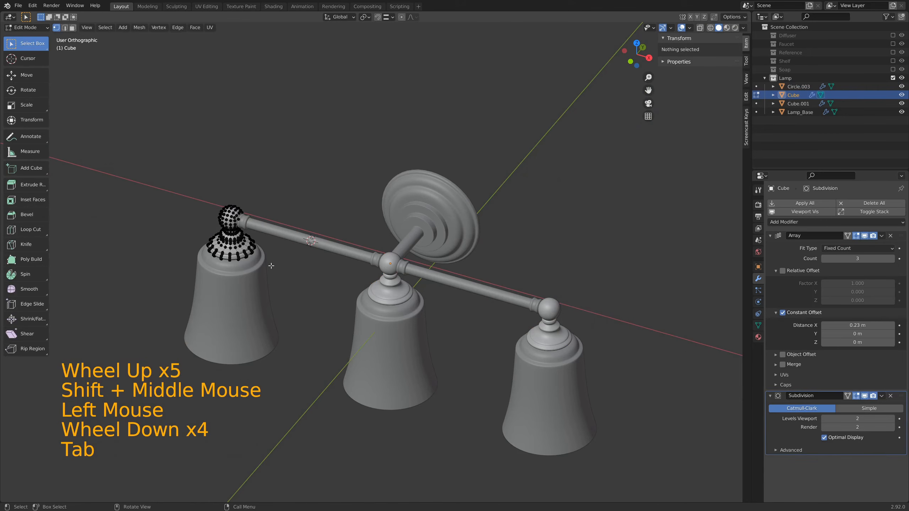
key(Tab)
scroll(397, 325, up, 1)
scroll(396, 326, down, 2)
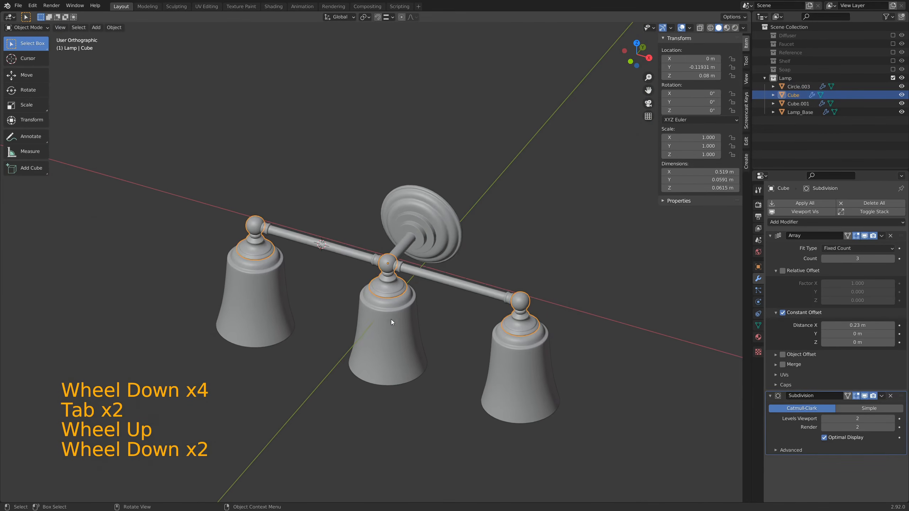
middle_drag(391, 320, 422, 280)
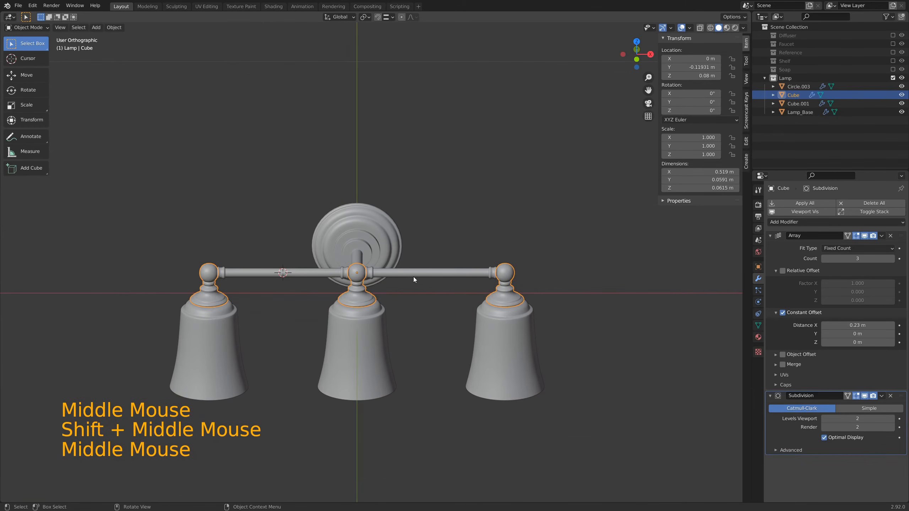
middle_drag(360, 250, 322, 270)
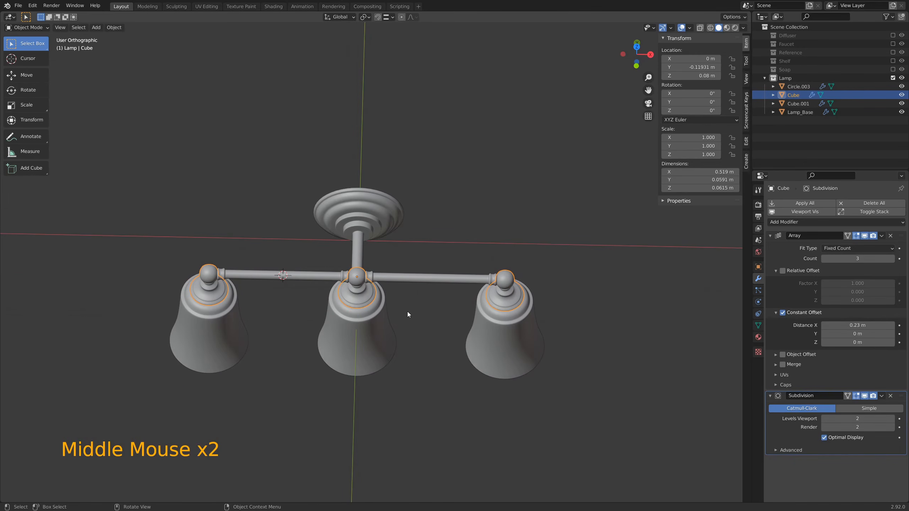
middle_drag(424, 333, 419, 313)
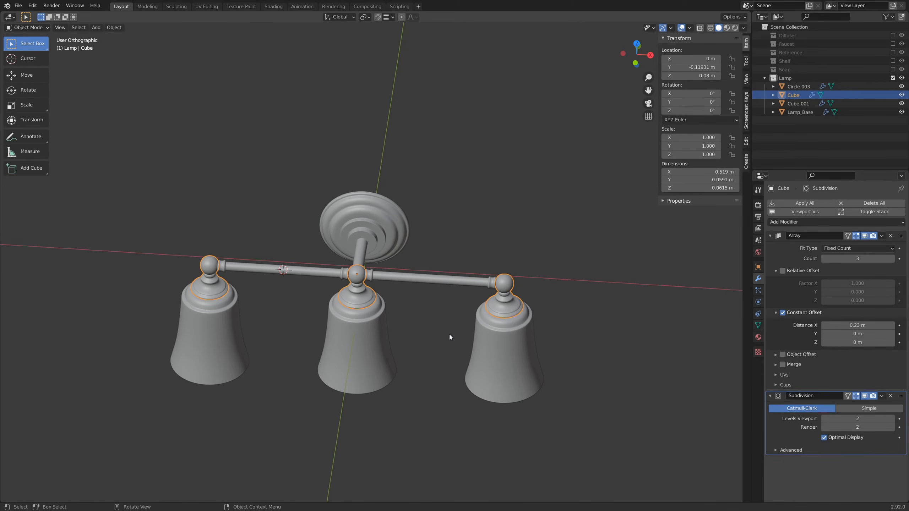
- Create a scene collection named Toothbrushes and exclude the Lamp collection from the view layer
click(765, 78)
click(781, 28)
right_click(781, 29)
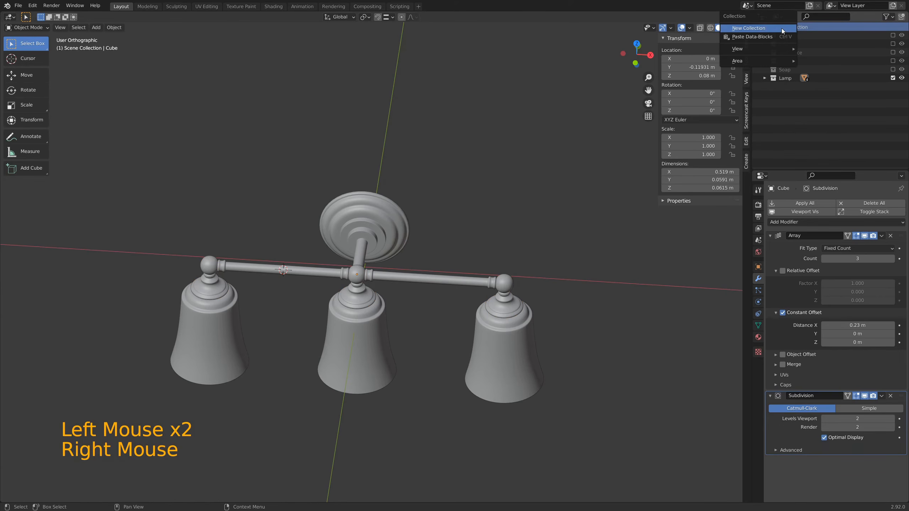
click(767, 28)
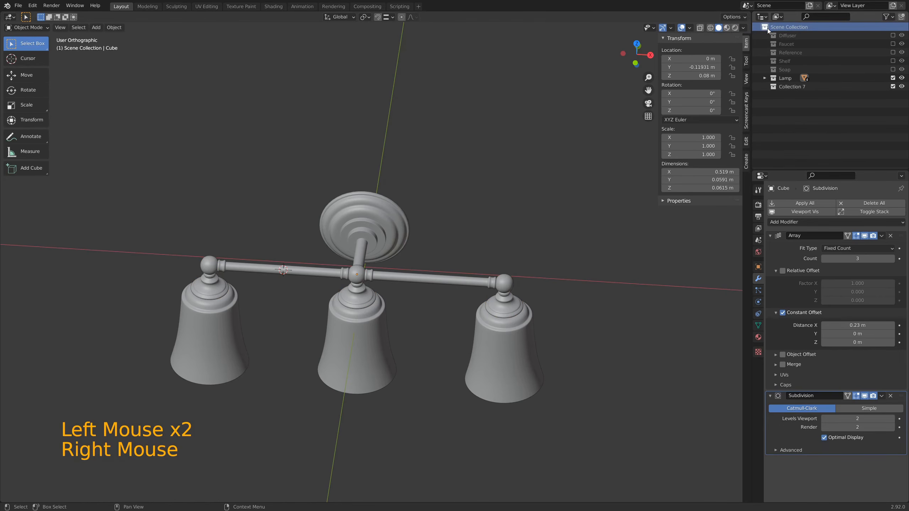
double_click(790, 88)
text(Tooth)
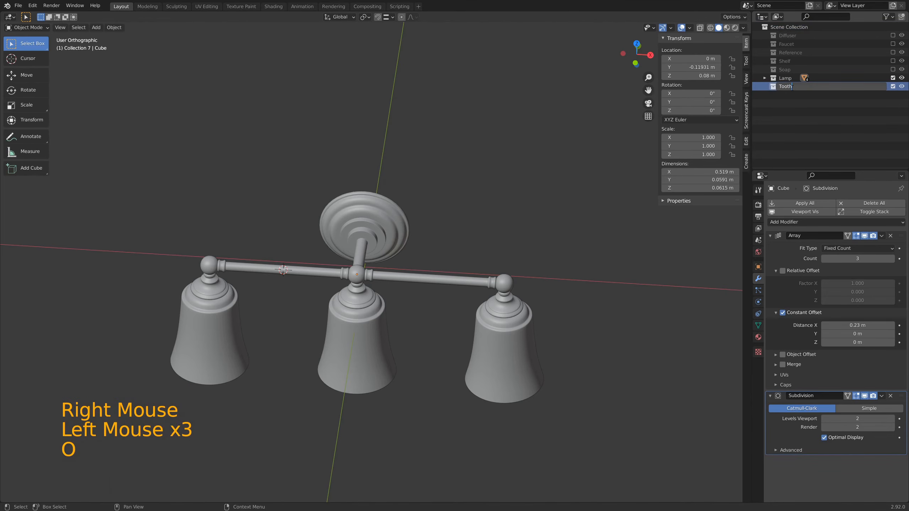
text(brushes)
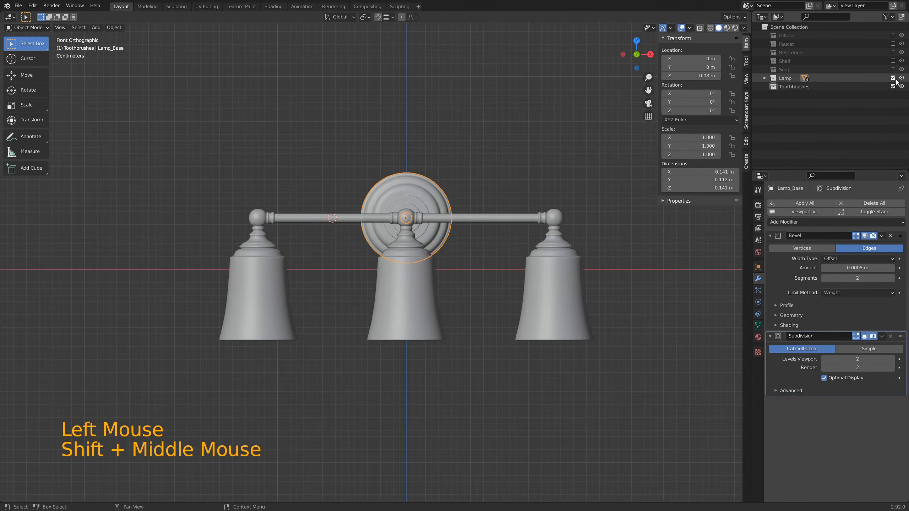
click(894, 78)
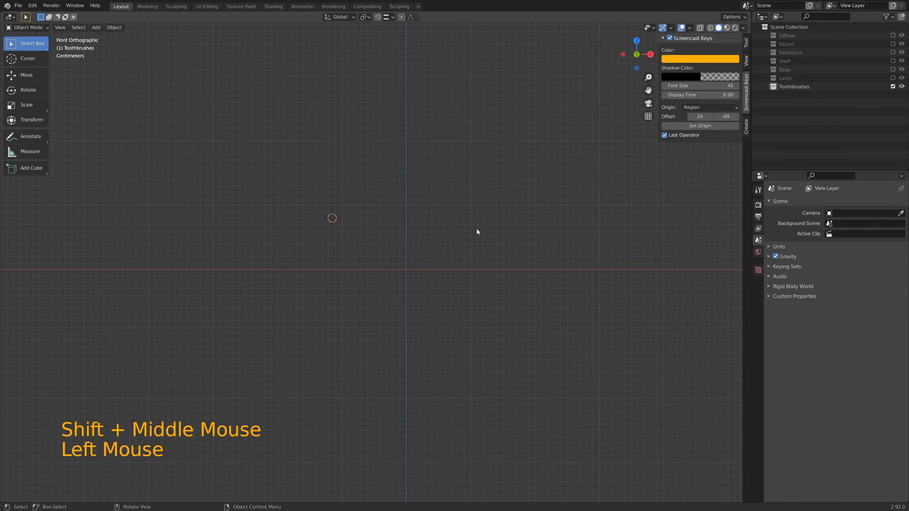
- Switch to the top view and snap the 3D cursor to the world origin
key(KP_7)
shift+middle_drag(455, 215, 435, 402)
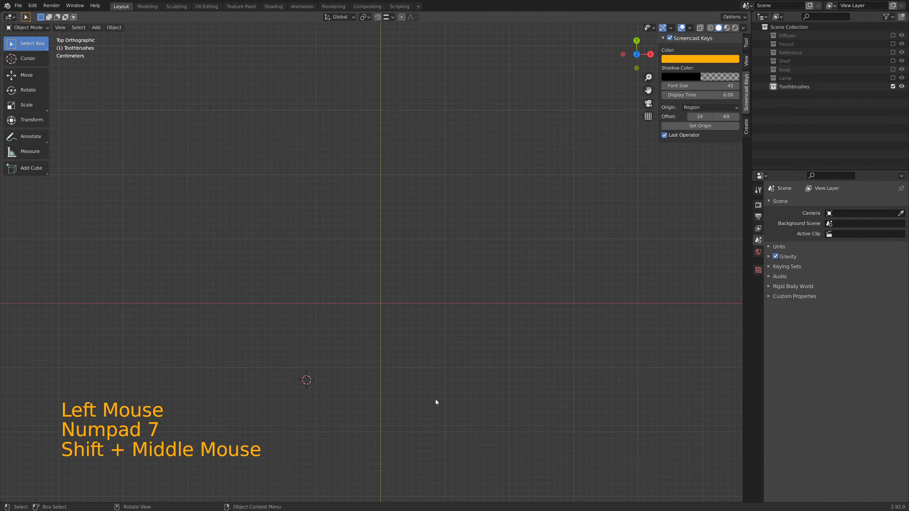
key(shift+s)
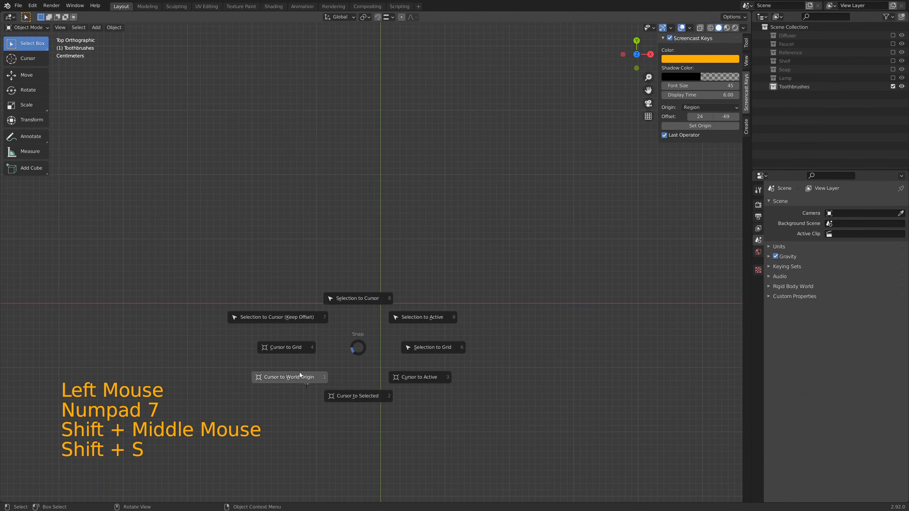
click(305, 374)
shift+middle_drag(433, 298, 433, 298)
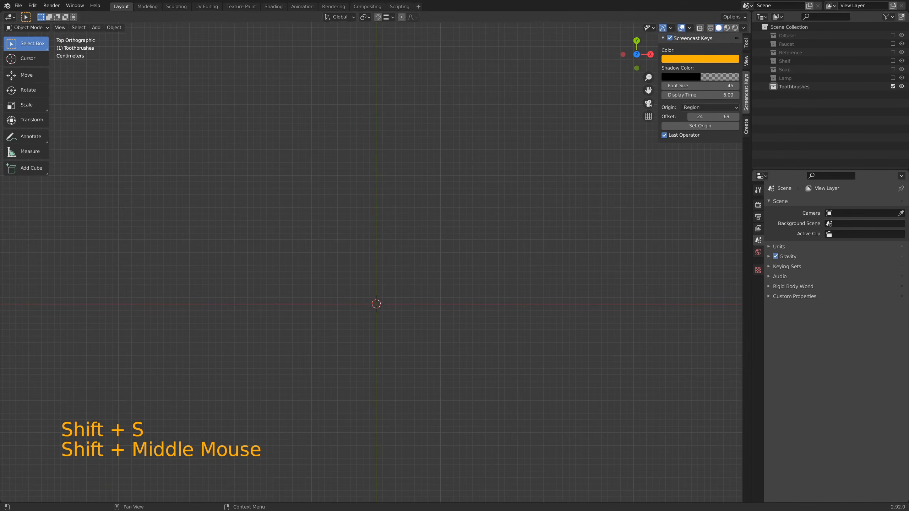
- Add a mesh circle at the world origin with 16 vertices and a 0.1 m radius
click(394, 306)
key(shift+a)
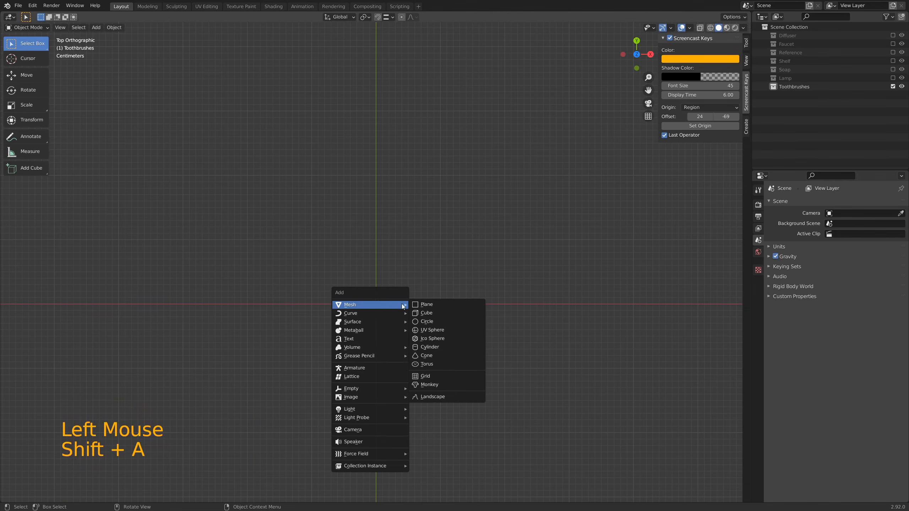
click(434, 321)
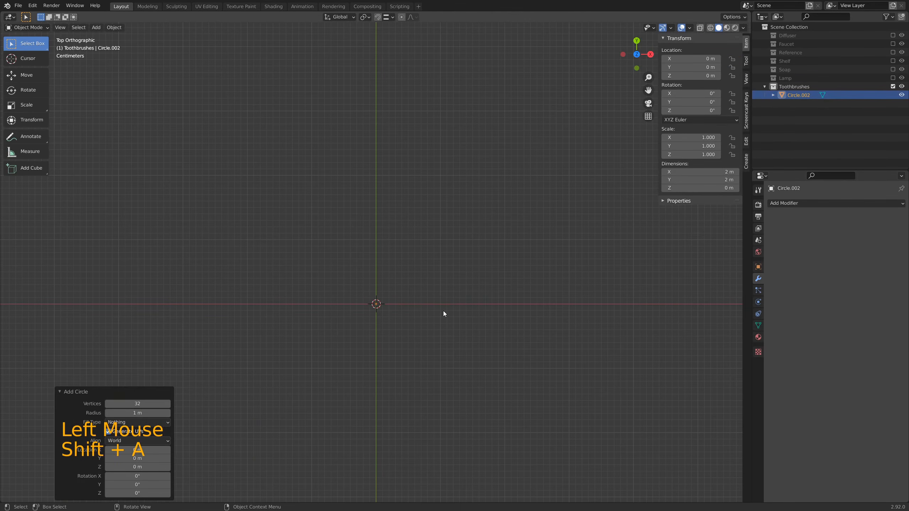
scroll(399, 322, up, 9)
shift+middle_drag(441, 434, 453, 267)
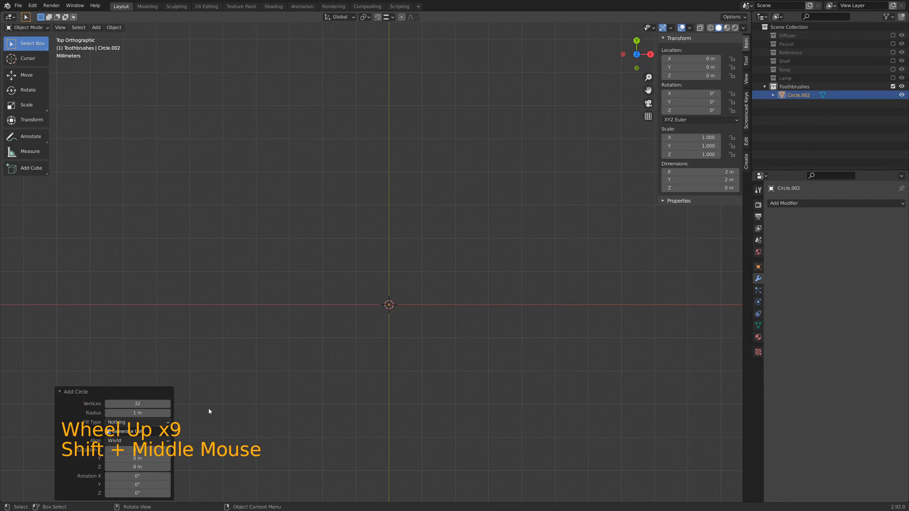
click(137, 403)
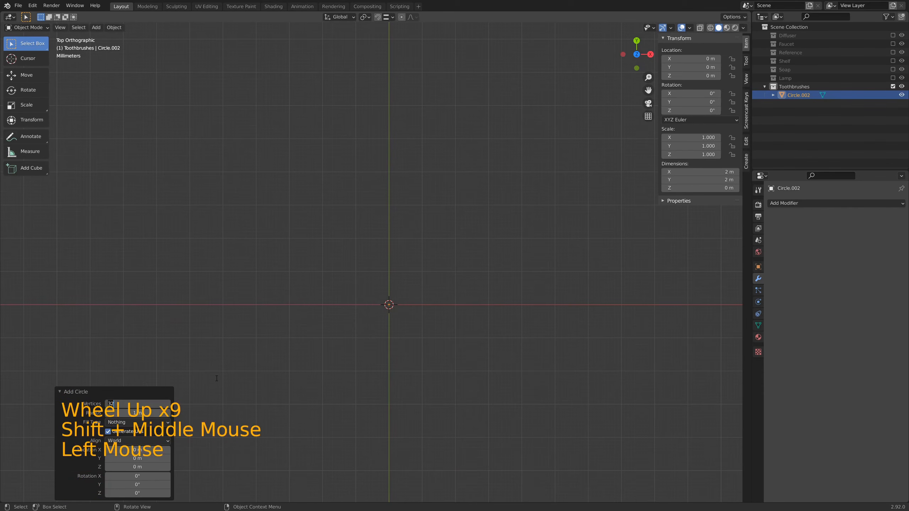
text(16)
key(Tab)
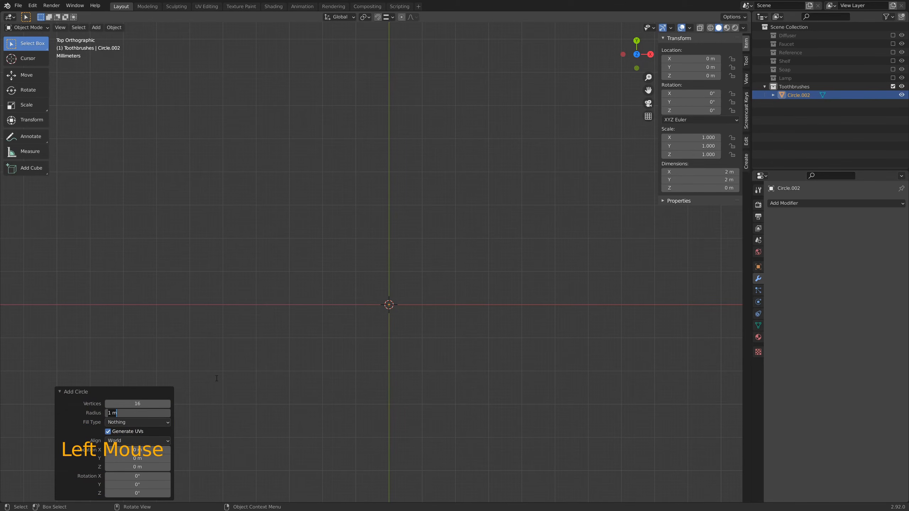
text(0.1)
key(Return)
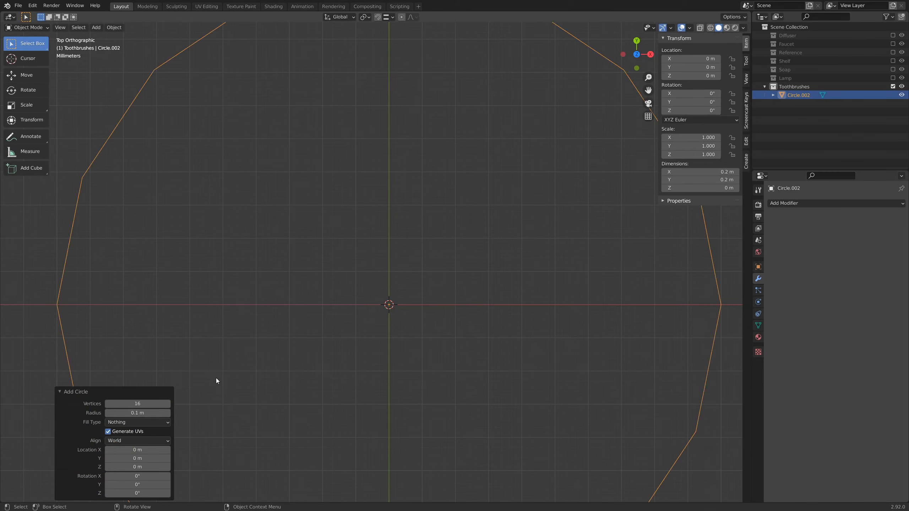
- In Edit Mode, extrude the circle's edge loop inward, scaled to about 0.194, to form a flat ring
scroll(417, 277, down, 3)
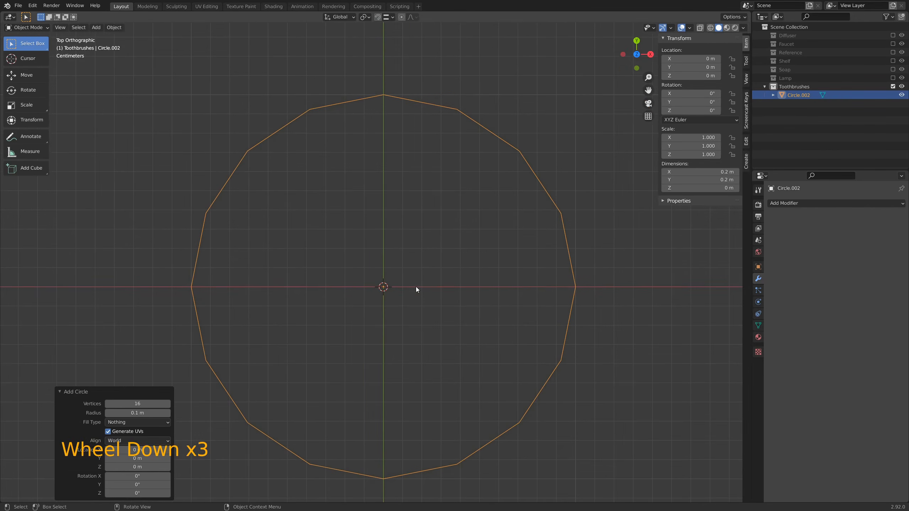
shift+middle_drag(463, 287, 513, 256)
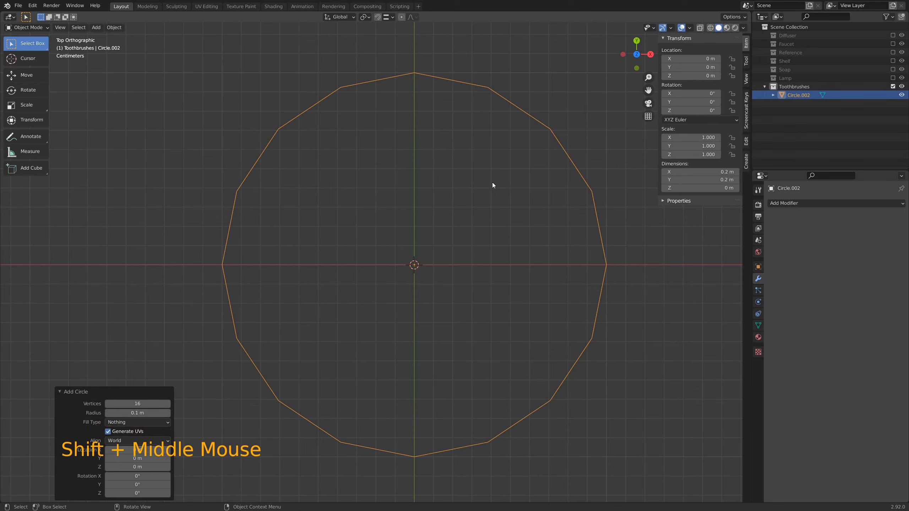
scroll(500, 233, down, 2)
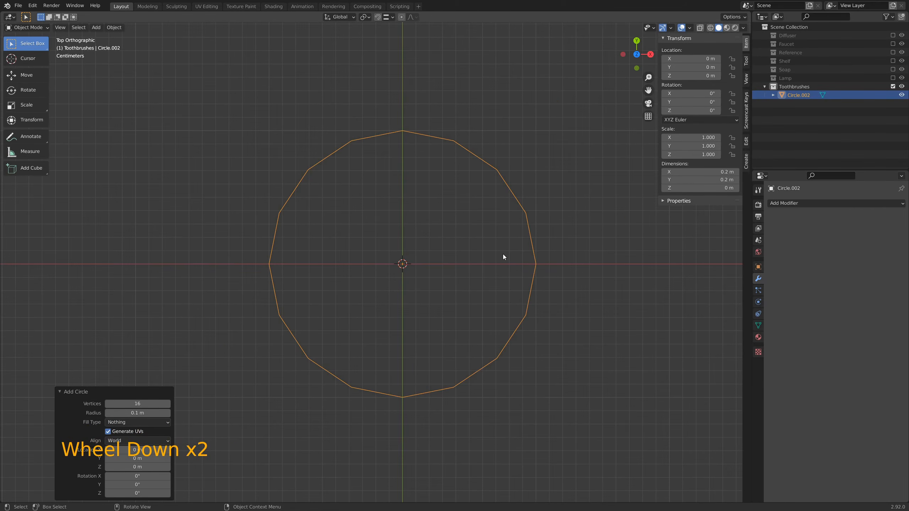
middle_drag(503, 257, 483, 169)
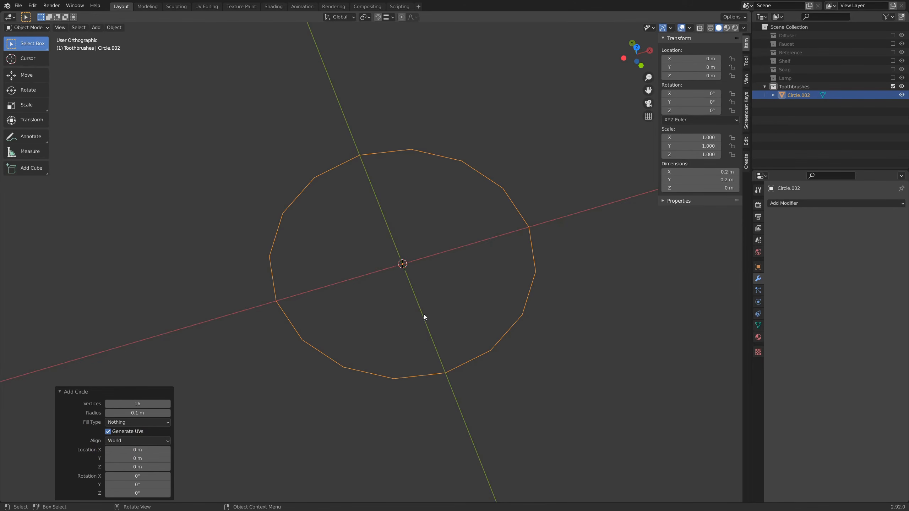
shift+middle_drag(433, 312, 473, 341)
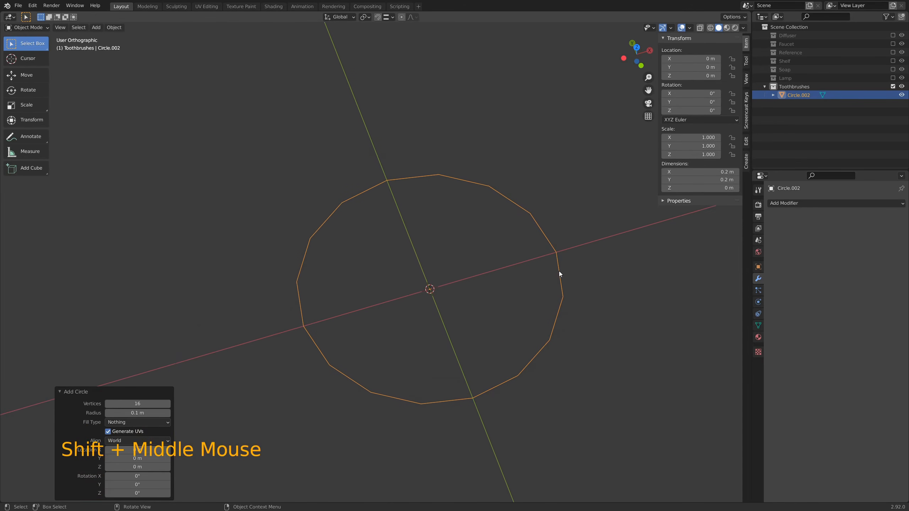
key(Tab)
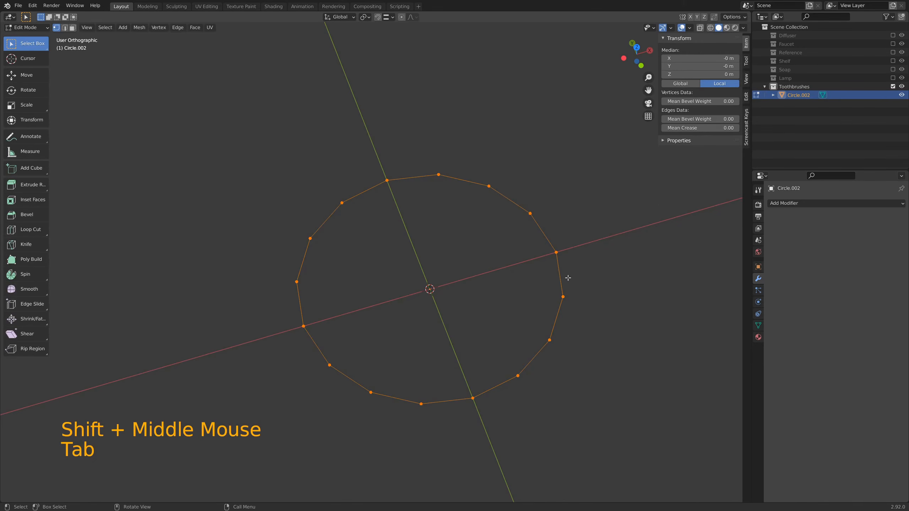
key(e)
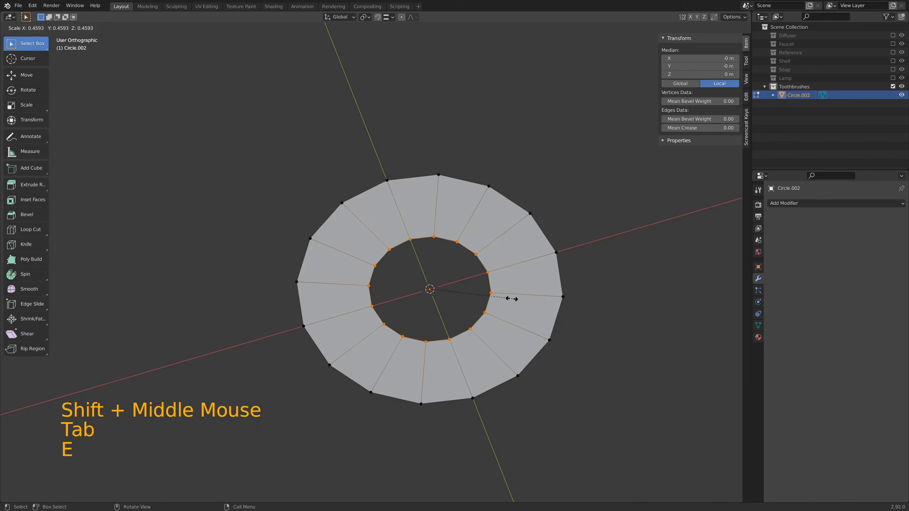
click(465, 293)
middle_drag(477, 315, 402, 328)
scroll(505, 339, up, 4)
key(e)
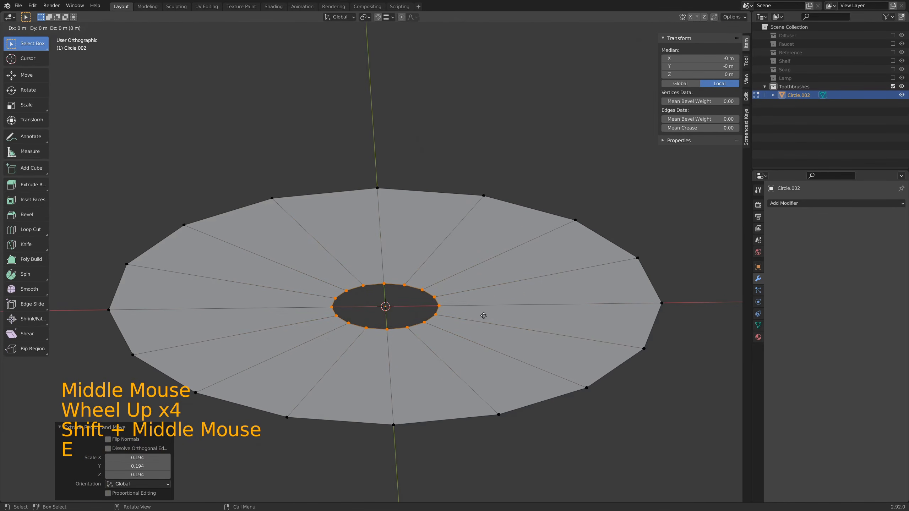
click(463, 302)
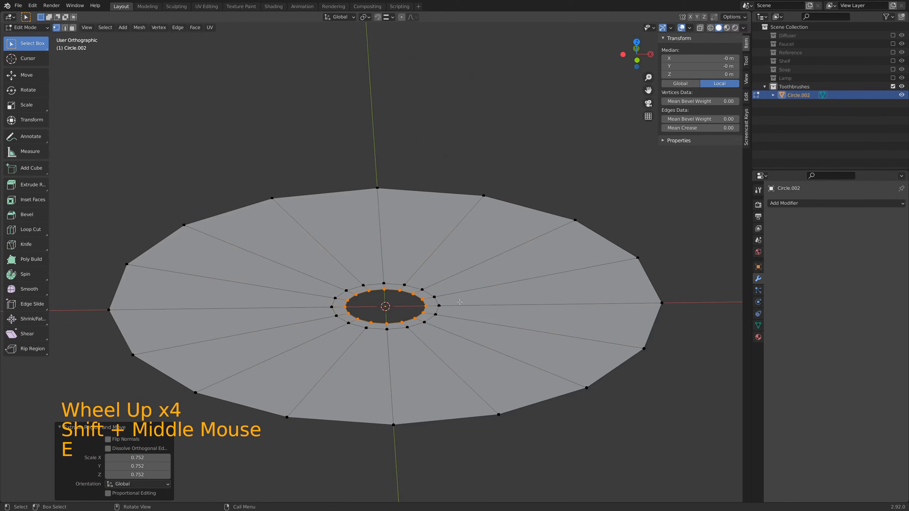
key(ctrl+z)
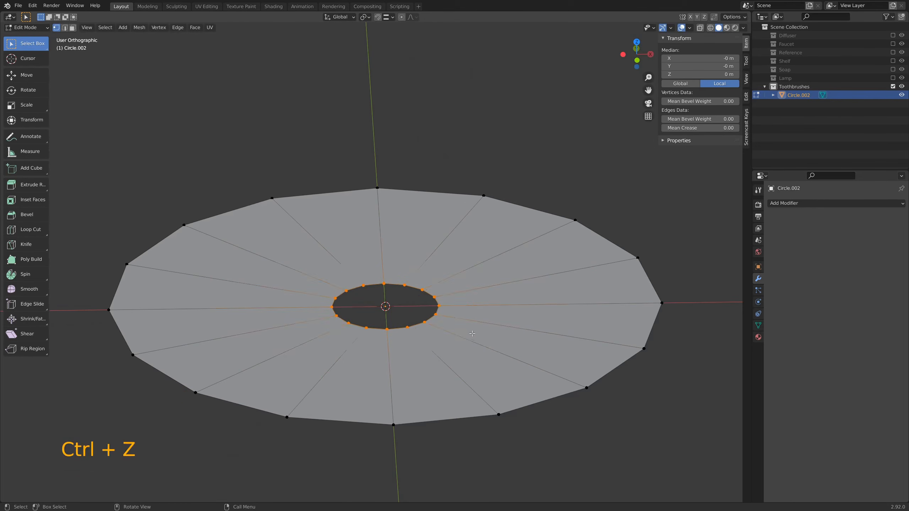
- Extrude the inner edge loop up about 0.0053 m along Z, and extrude it inward at a scale of about 0.69
key(e)
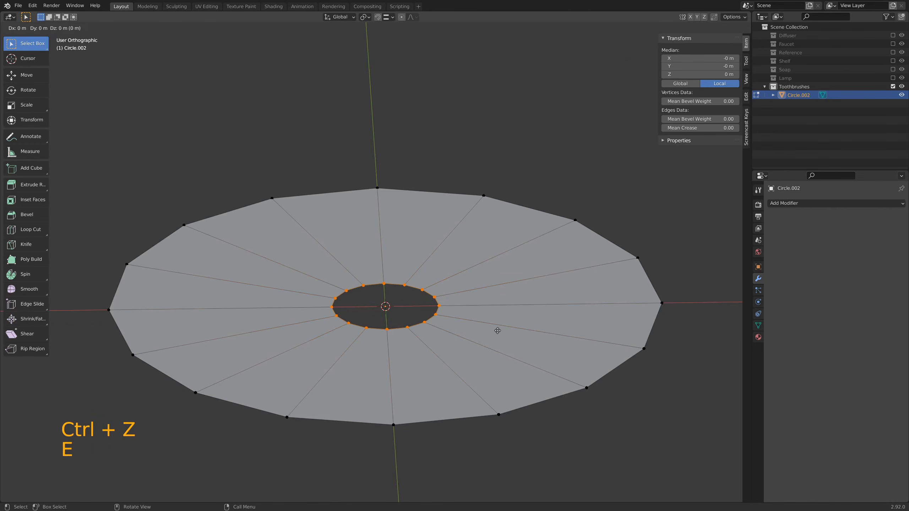
click(499, 317)
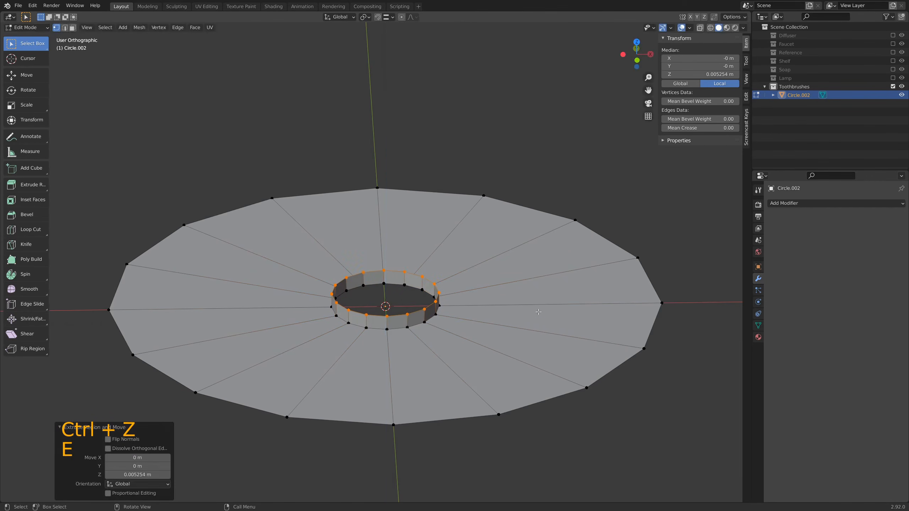
key(e)
key(s)
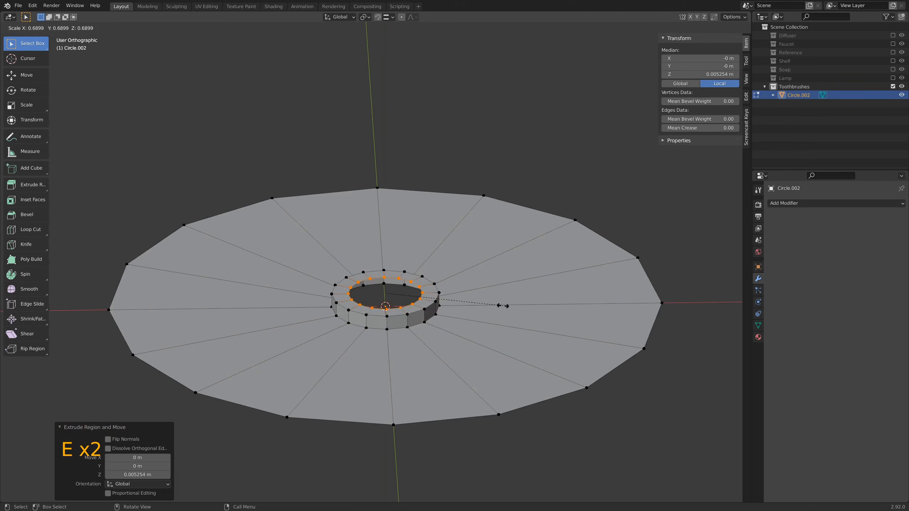
click(548, 307)
- Extrude the raised ring's inner edge loop inward at a scale of about 0.624, and raise it about 0.0024 m along Z
key(e)
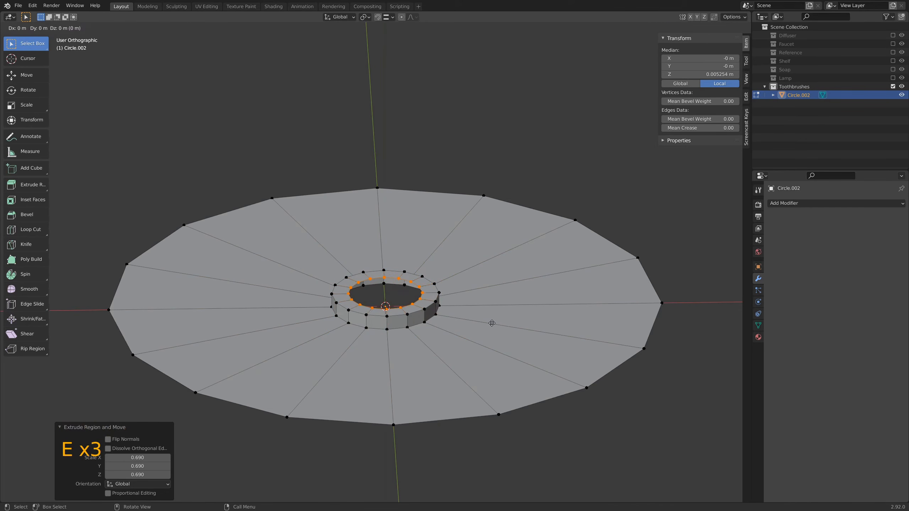
key(s)
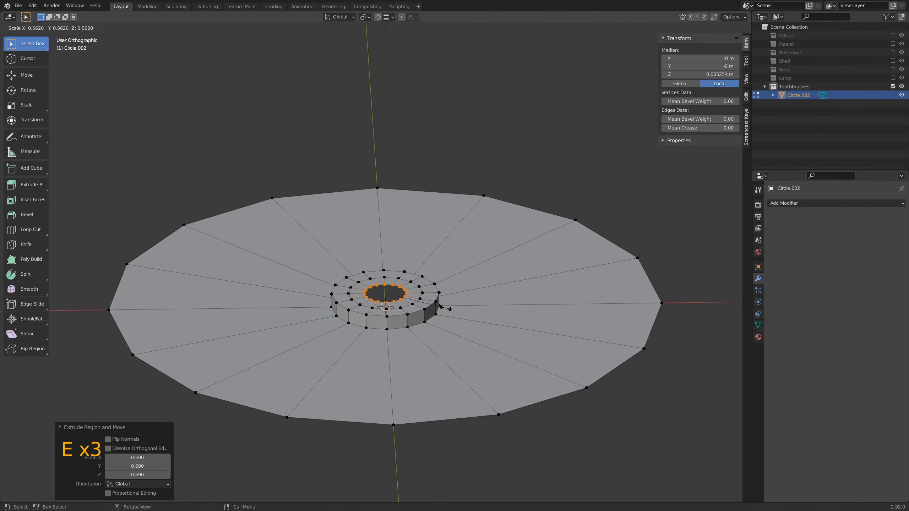
click(456, 312)
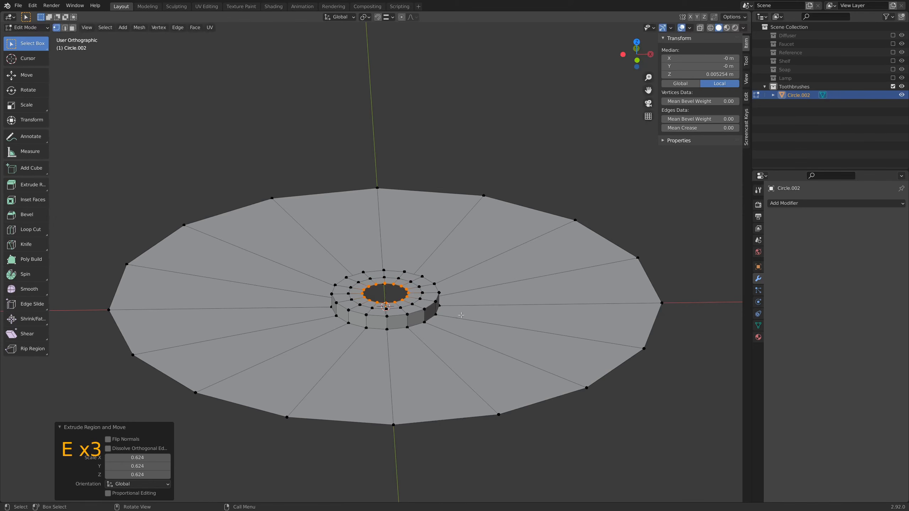
key(g)
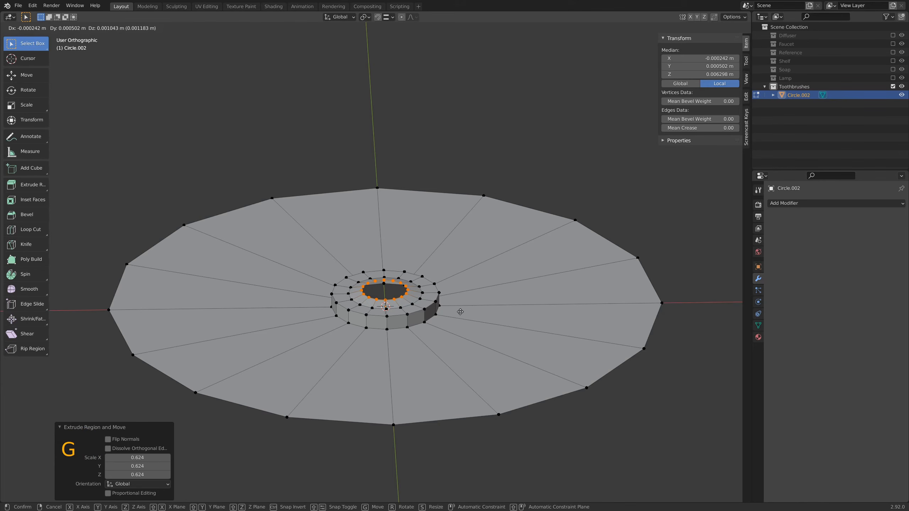
key(z)
click(460, 310)
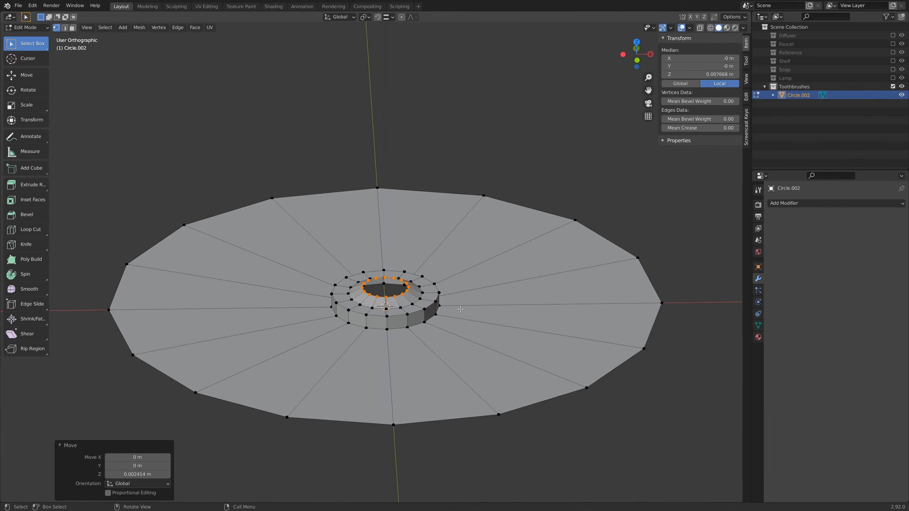
- Extrude the dome's top edge loop inward at a scale of about 0.7, and raise it about 0.0008 m along Z
scroll(460, 309, up, 3)
middle_drag(460, 309, 473, 299)
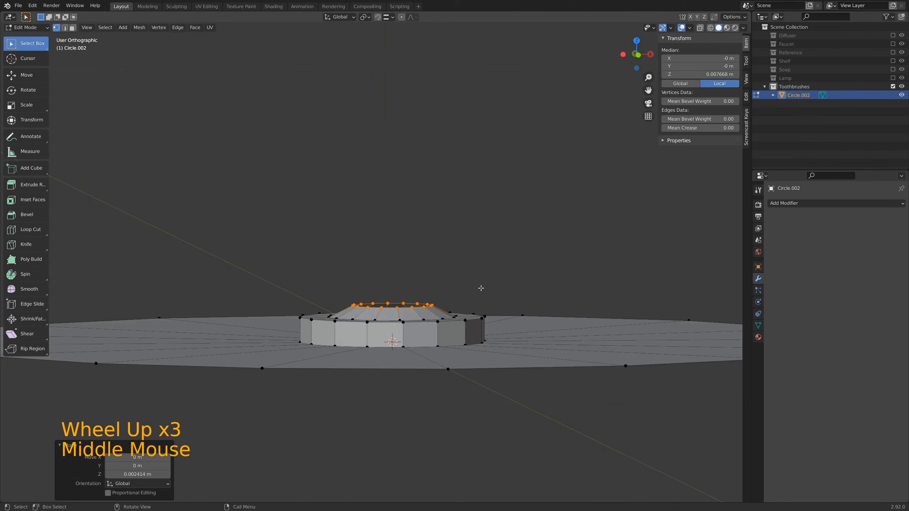
key(e)
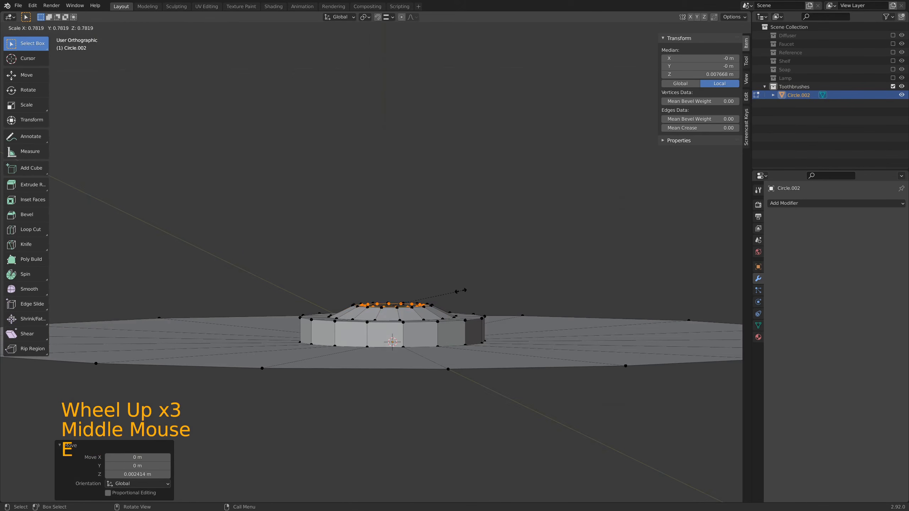
click(454, 292)
key(g)
key(z)
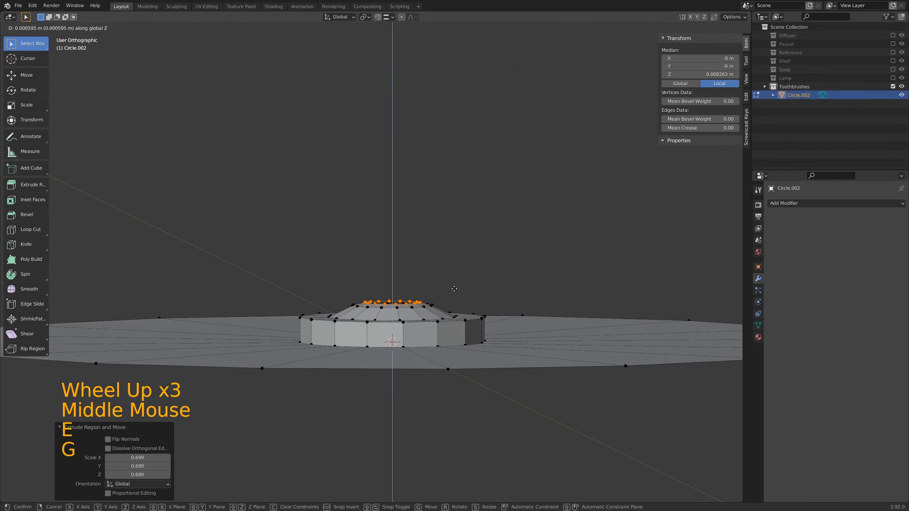
click(414, 306)
- Edge-slide the dome's middle loop down the slope to a height of about 0.0069 m, and select the top edge loop
alt+click(406, 309)
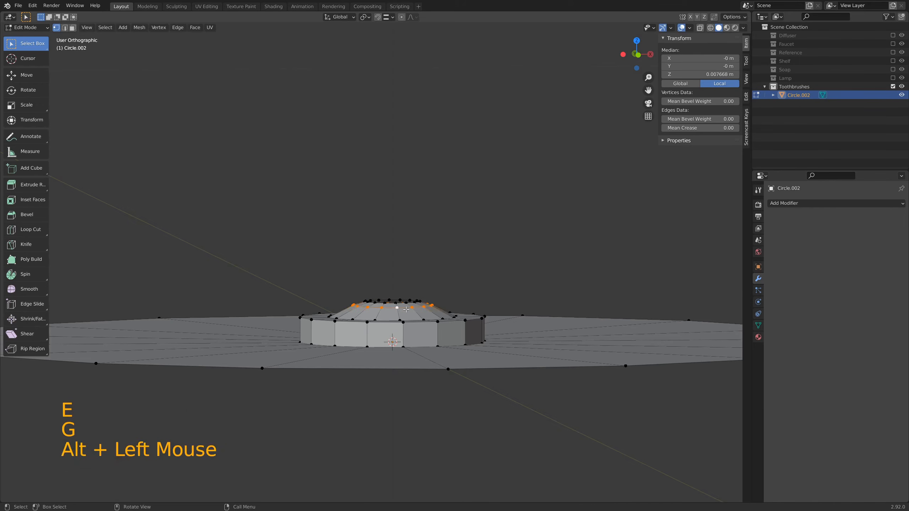
key(g)
key(g)
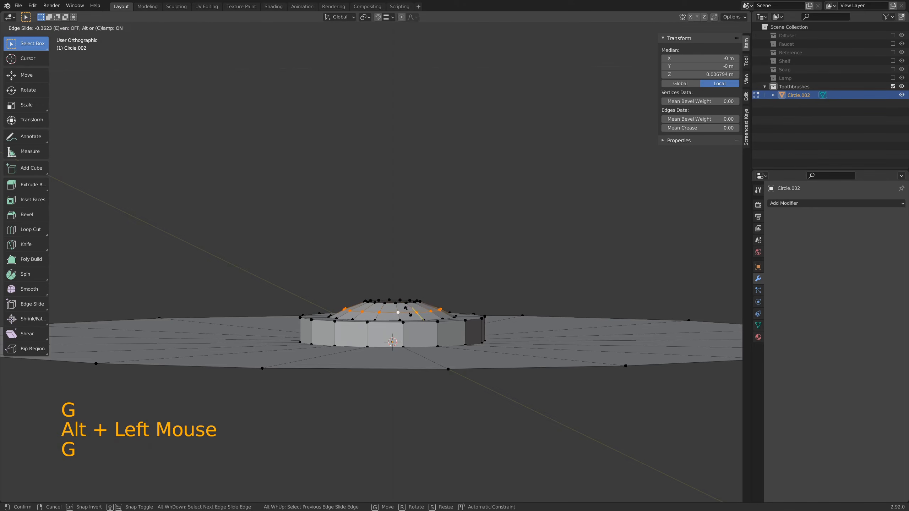
click(408, 311)
key(KP_1)
scroll(411, 299, up, 4)
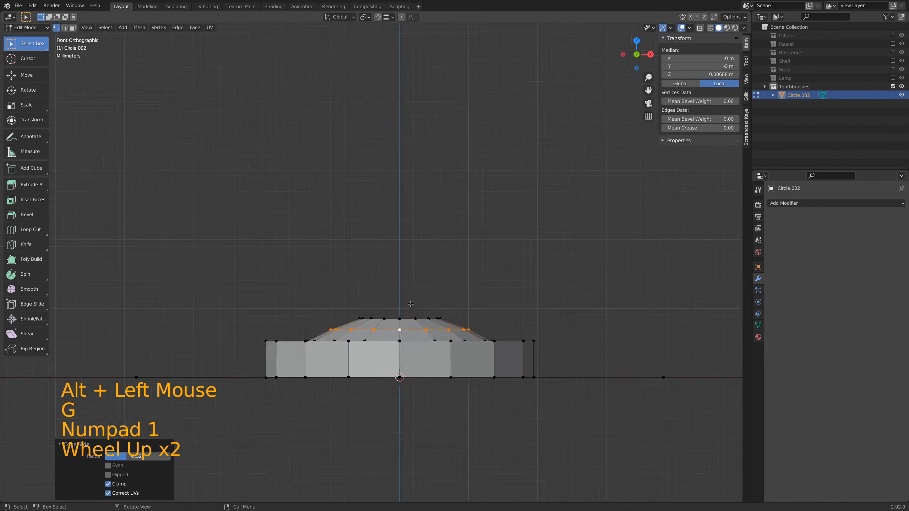
alt+click(399, 345)
shift+middle_drag(469, 318, 459, 313)
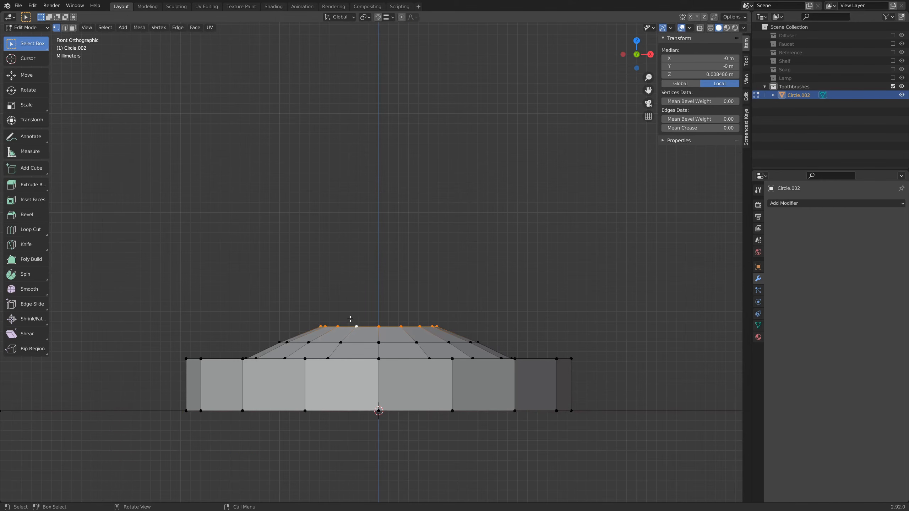
key(e)
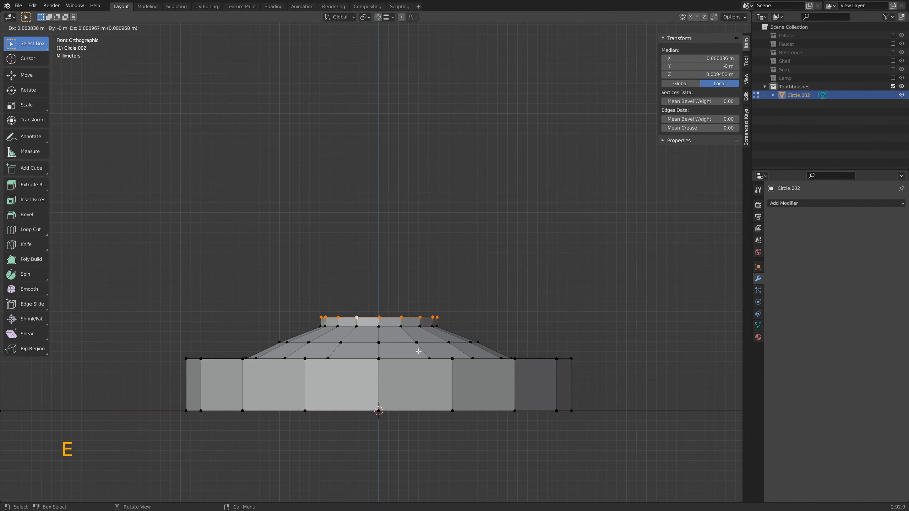
middle_drag(419, 351, 439, 308)
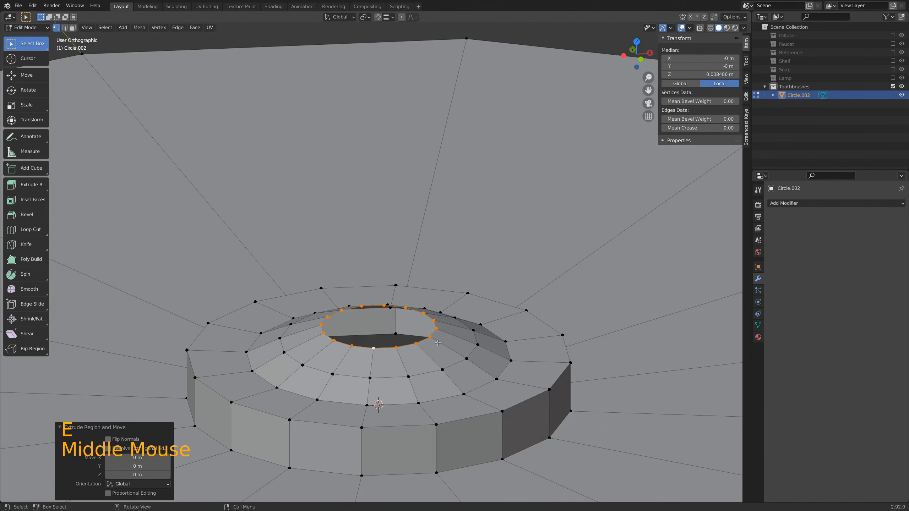
middle_drag(438, 343, 434, 324)
key(ctrl+z)
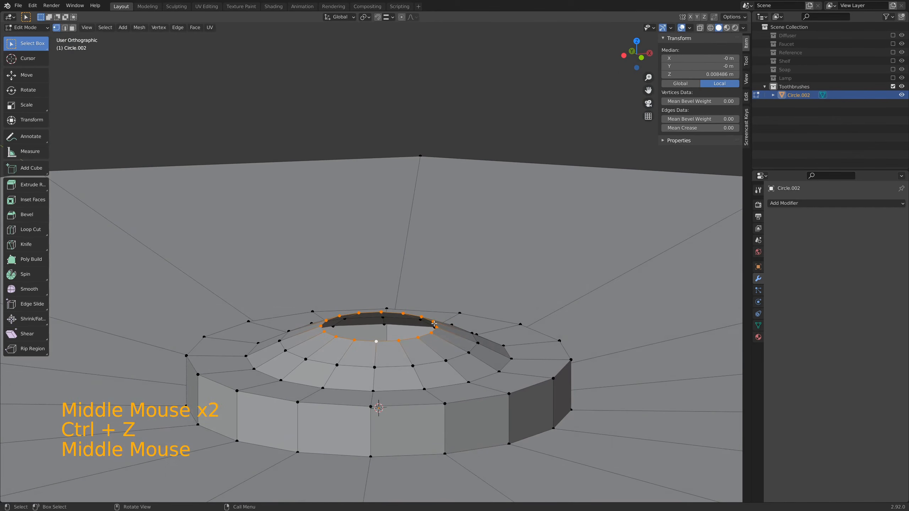
- Close the opening at the top of the dome with a Grid Fill of span 4
key(ctrl)
key(ctrl+f)
click(434, 322)
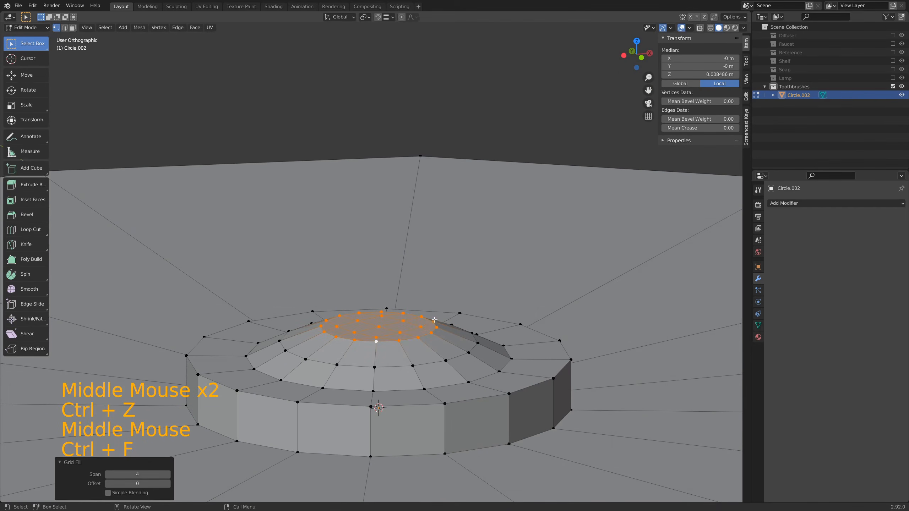
- Raise the cap's centre vertex about 0.00097 m along Z using smooth proportional editing with a size of about 0.008
click(415, 335)
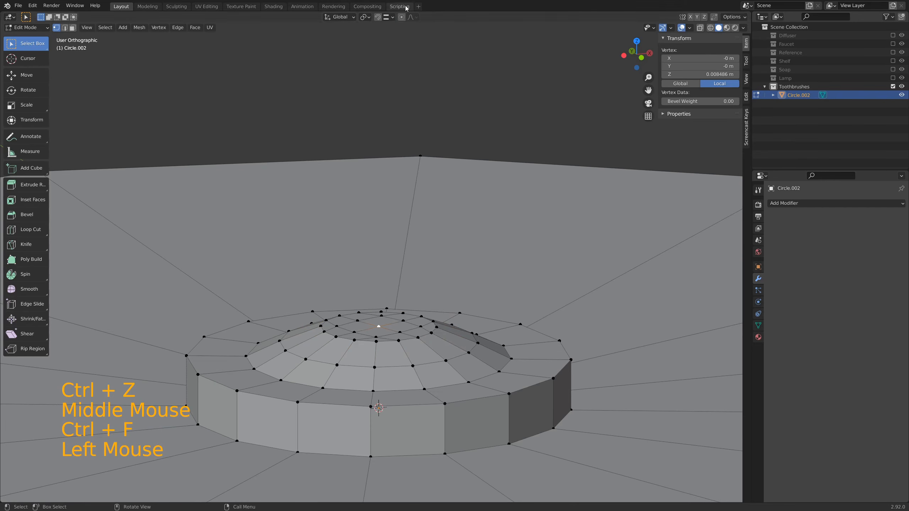
click(401, 17)
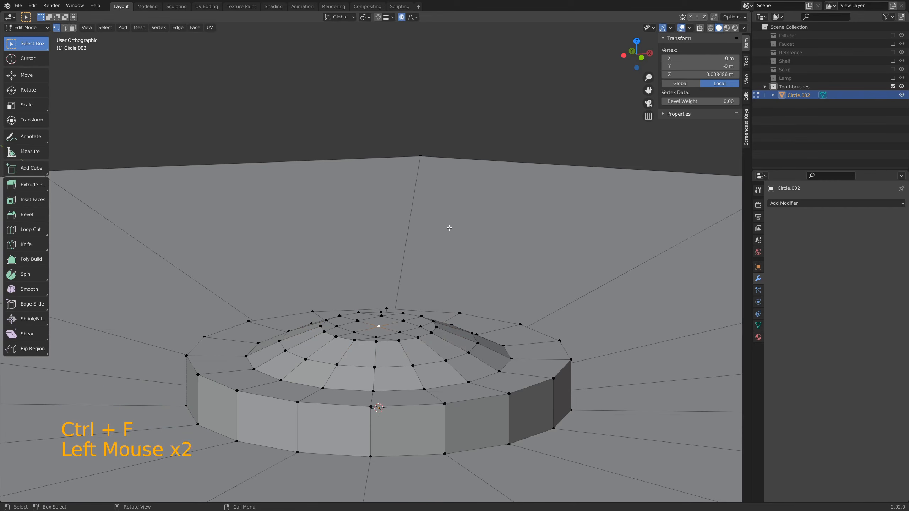
key(KP_1)
key(g)
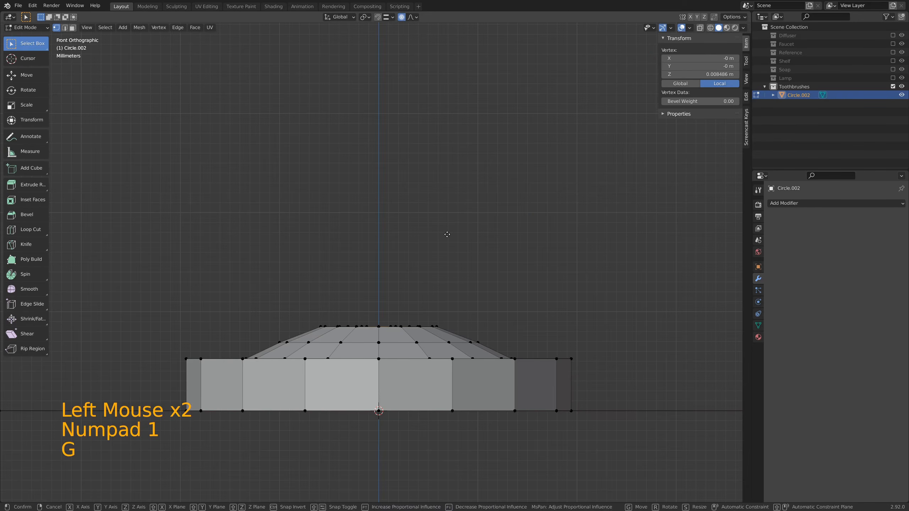
key(z)
scroll(451, 222, down, 1)
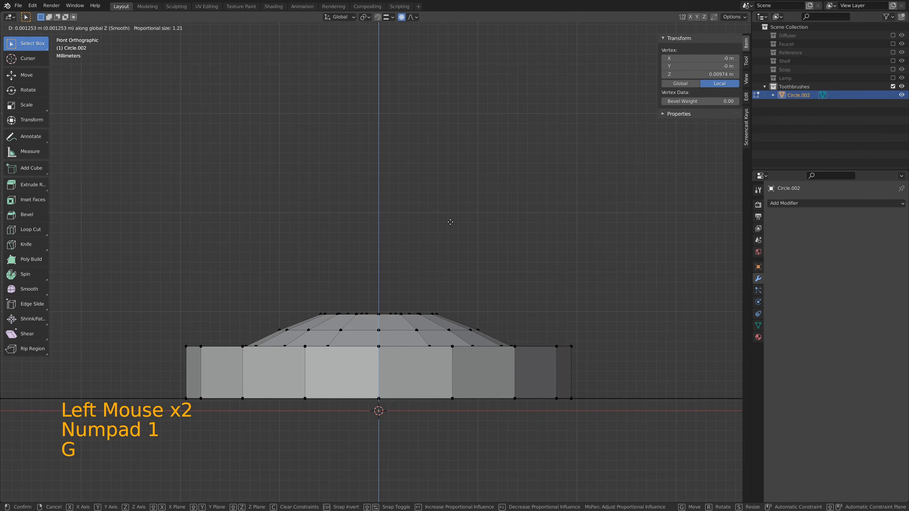
scroll(450, 222, up, 20)
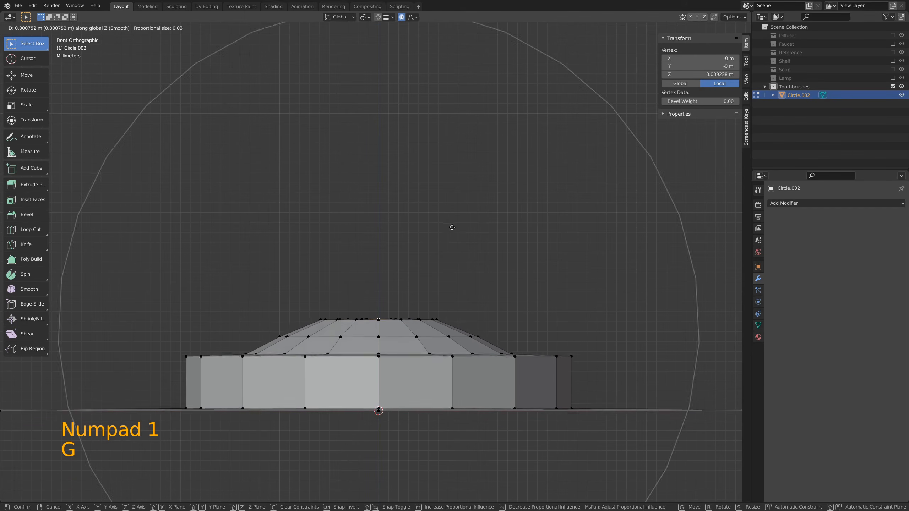
scroll(452, 227, up, 20)
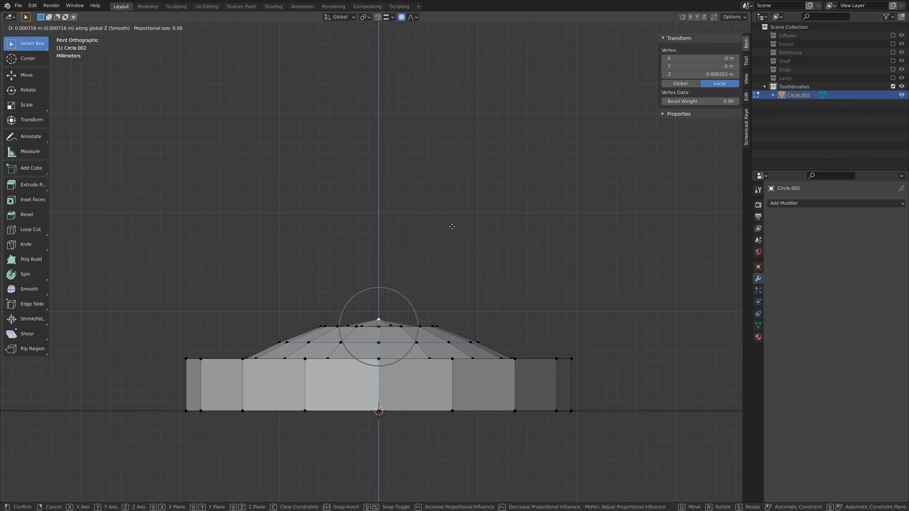
scroll(452, 227, down, 10)
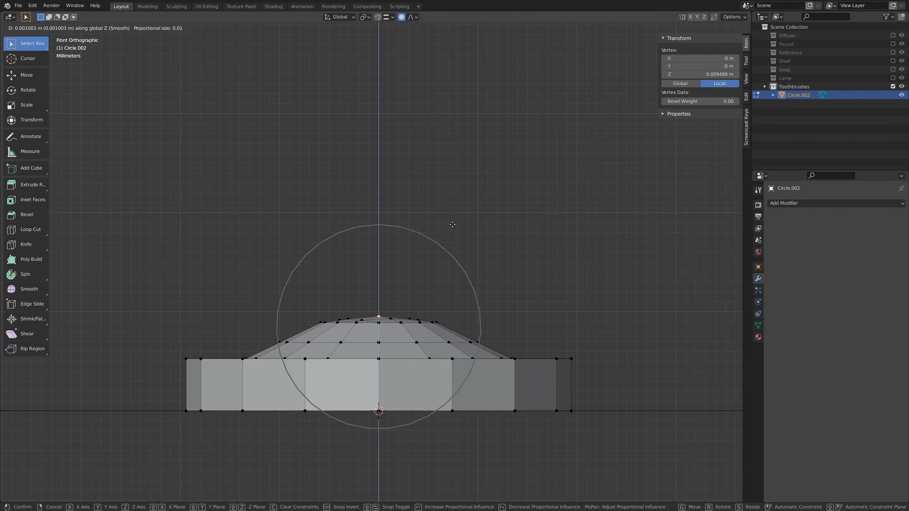
scroll(453, 225, up, 4)
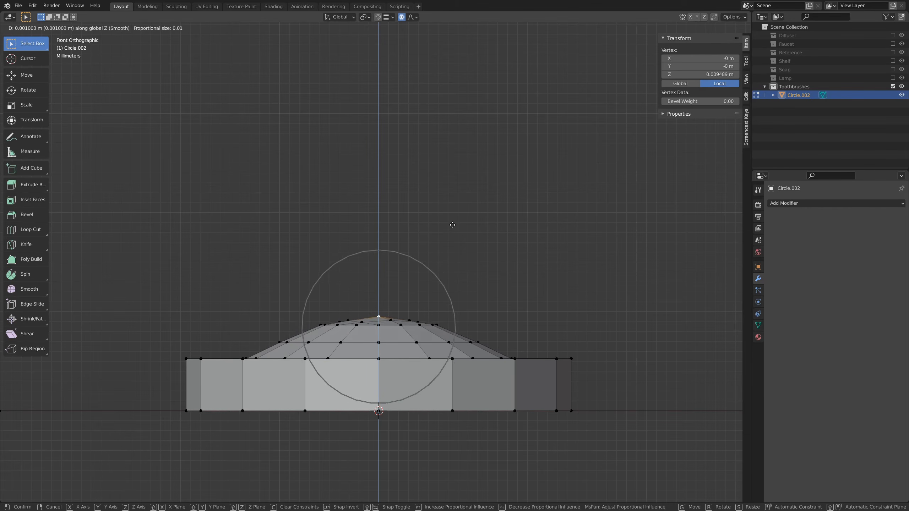
click(451, 225)
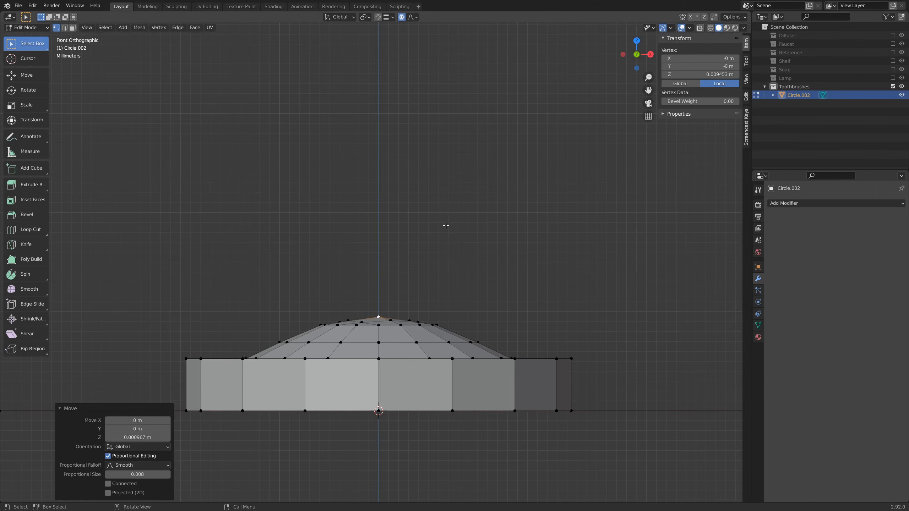
- Turn off proportional editing and lower the cap's centre vertex about 0.0002 m along Z, checking the dome in Object Mode
click(402, 17)
click(380, 313)
key(g)
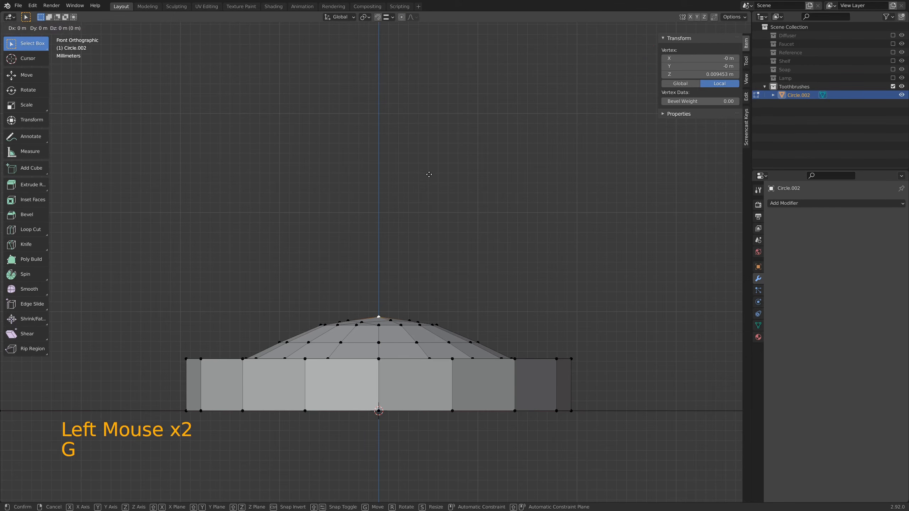
click(432, 180)
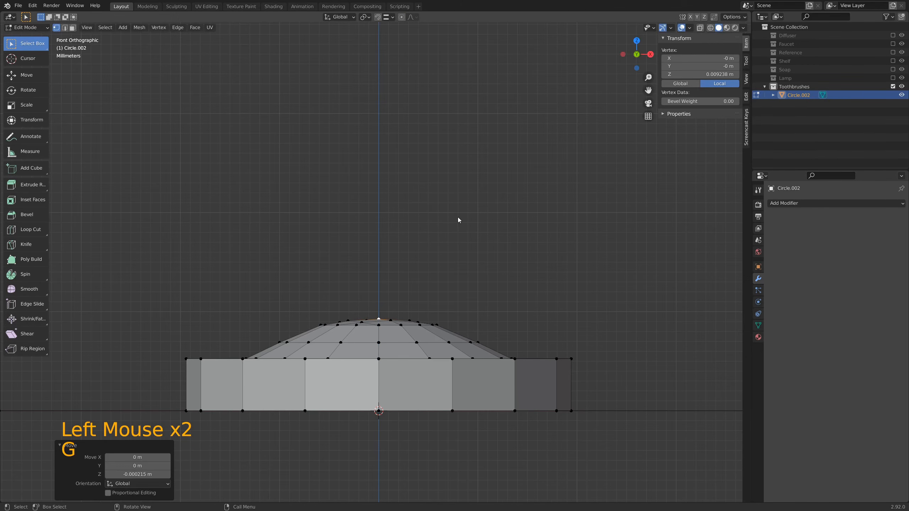
key(Tab)
scroll(459, 220, down, 2)
middle_drag(460, 217, 452, 250)
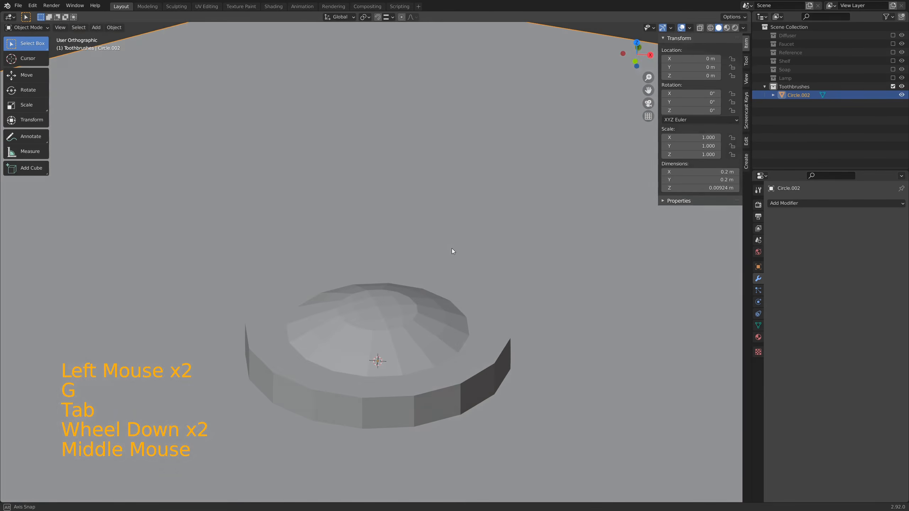
- Select the complete edge ring around the grid-filled cap and edge-slide it down the slope by a factor of about -0.17
key(Tab)
alt+click(395, 325)
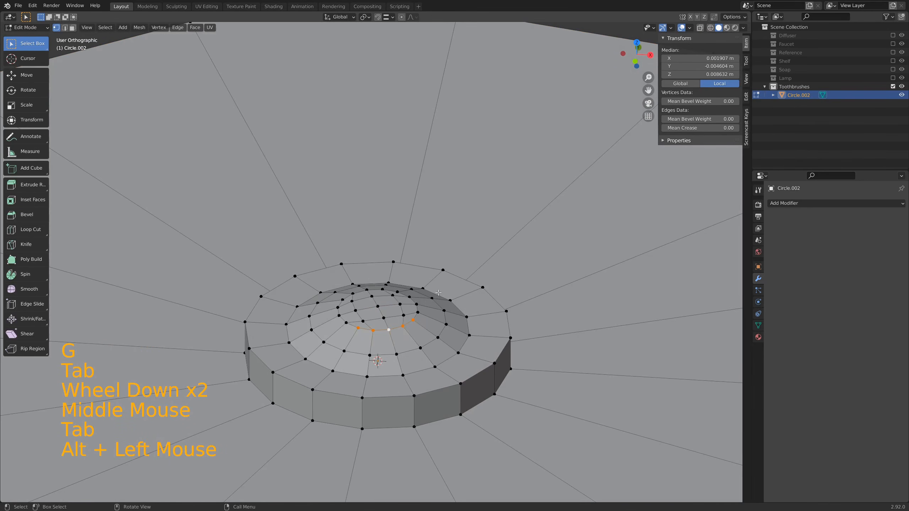
alt+shift+click(346, 316)
alt+shift+click(406, 297)
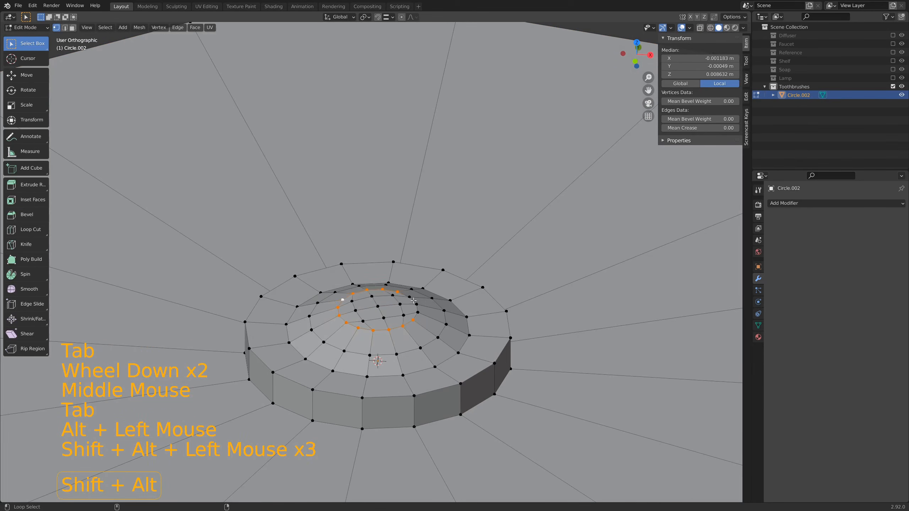
middle_drag(413, 301, 468, 256)
key(g)
key(g)
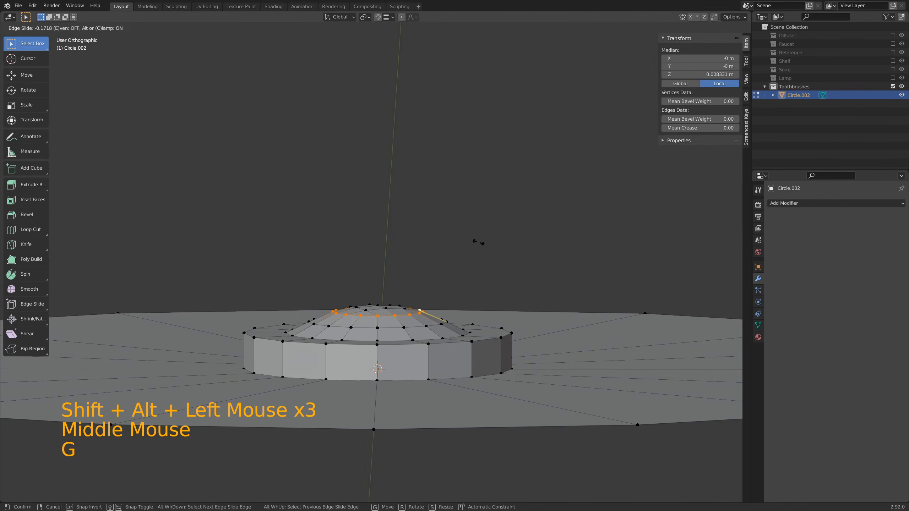
key(Tab)
middle_drag(478, 244, 473, 290)
scroll(472, 283, down, 6)
scroll(380, 270, up, 3)
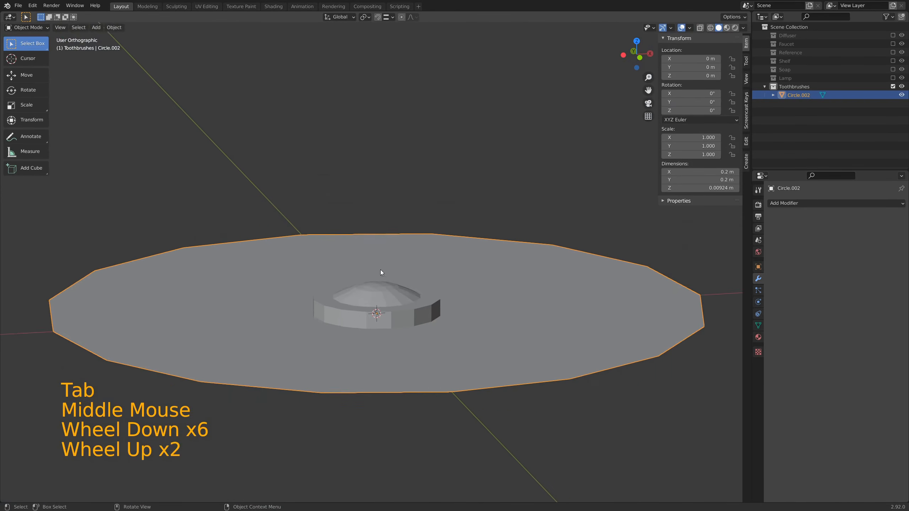
- Expand the dome selection to include the surrounding raised hub and its wall, and raise it about 0.0104 m along Z
key(Tab)
key(ctrl+KP_Add)
key(ctrl+KP_Add)
key(ctrl+KP_Add)
key(ctrl+KP_Add)
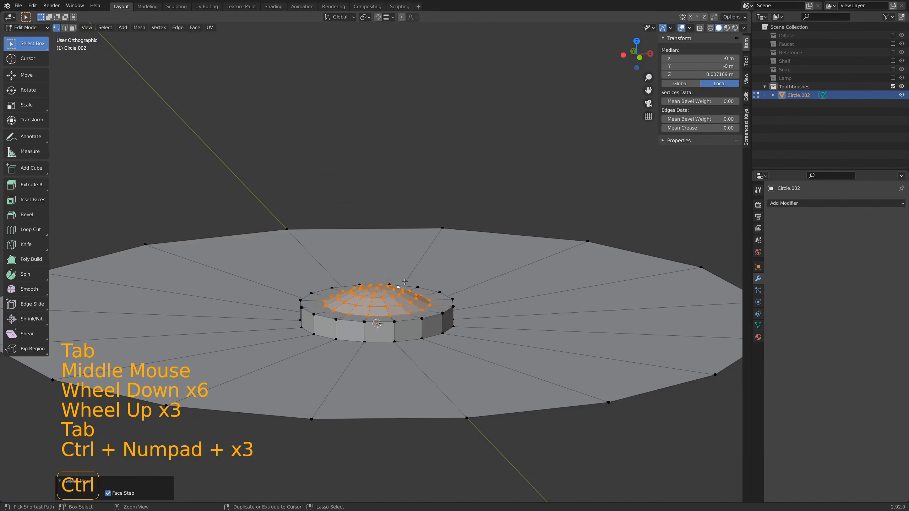
key(ctrl+KP_Add)
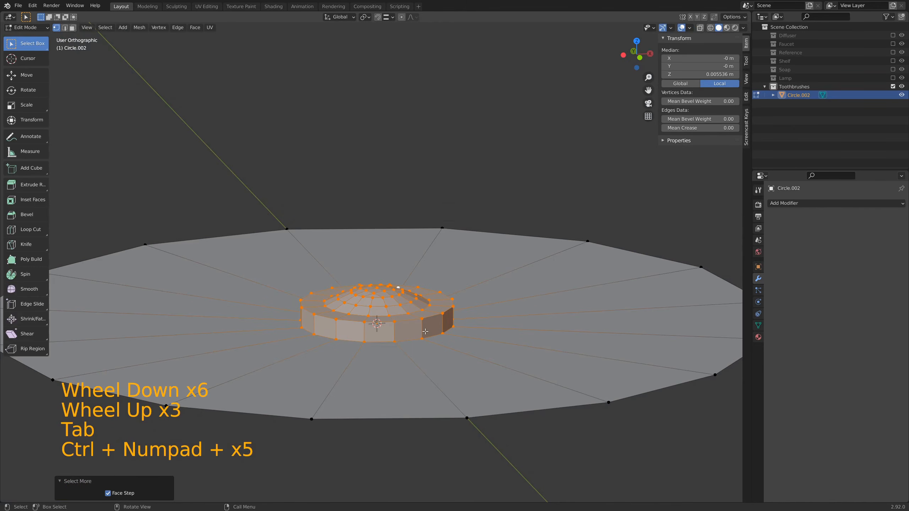
key(KP_1)
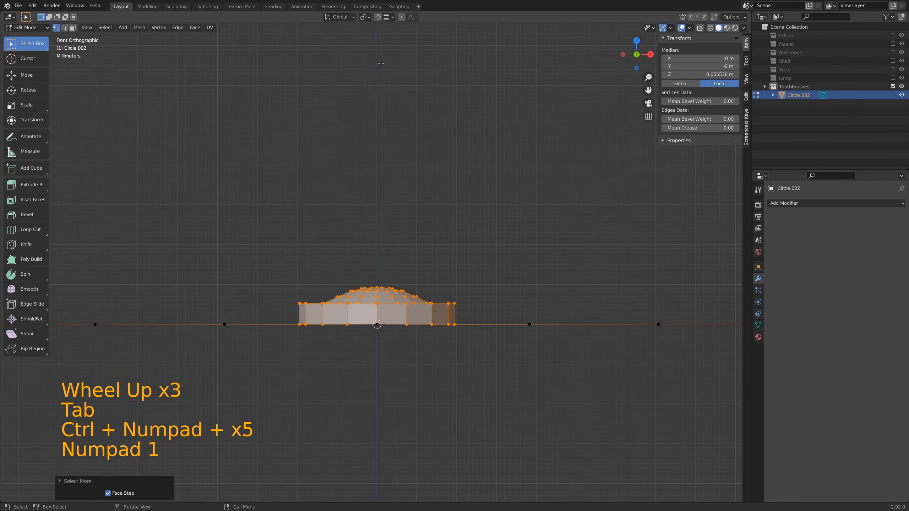
key(g)
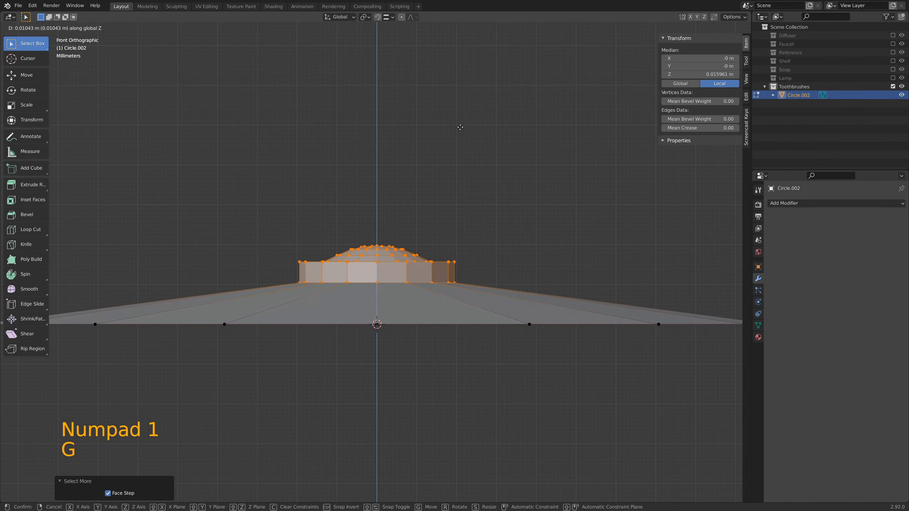
click(461, 128)
- Add two loop cuts around the sloped disc and raise both loops about 0.00154 m along Z
scroll(483, 152, down, 2)
key(ctrl+r)
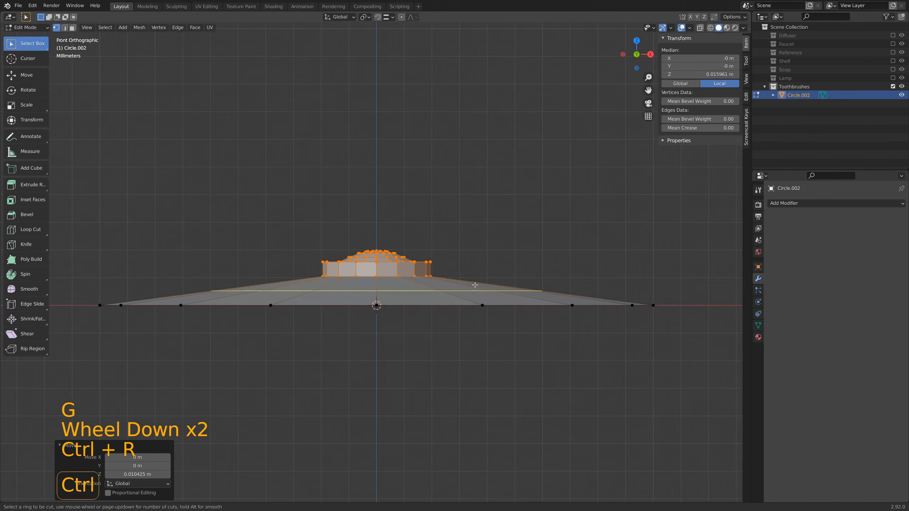
click(474, 286)
right_click(474, 285)
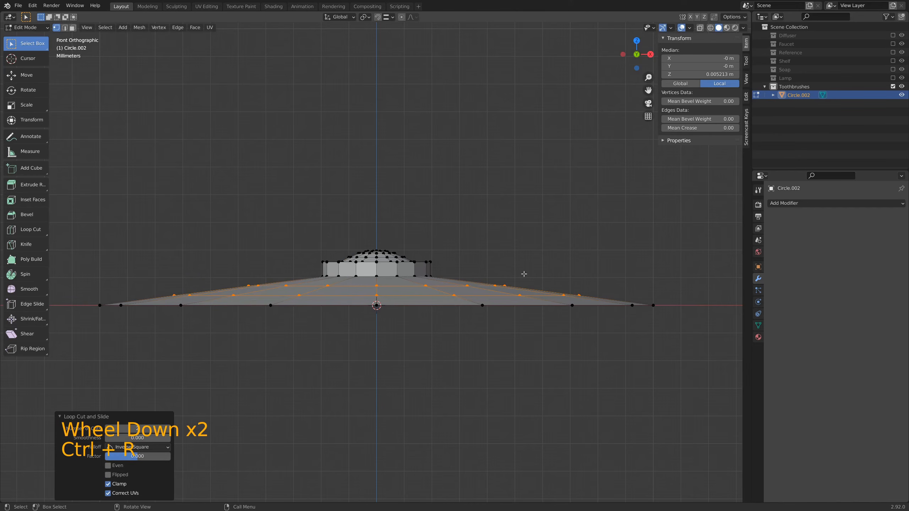
key(g)
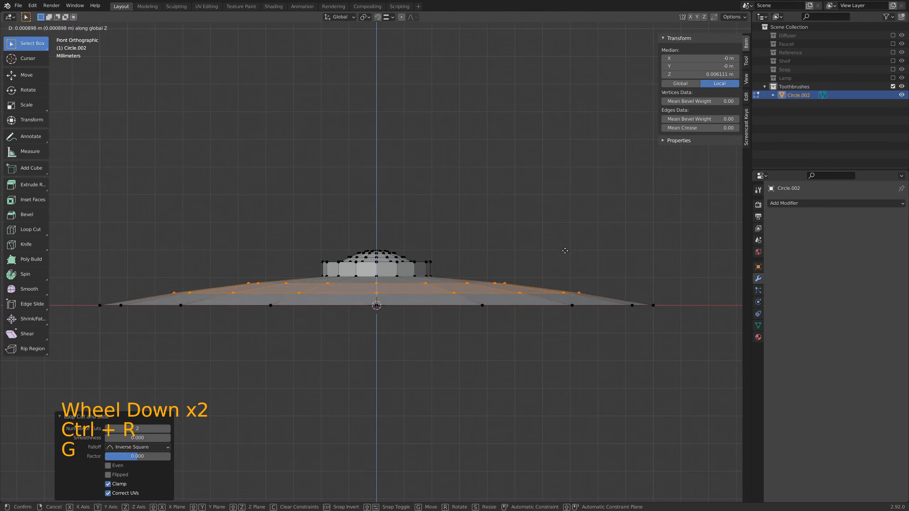
click(565, 250)
- Raise only the outer of the two new loops 0.00077 m along Z and edge-slide it outward by about 0.08
alt+click(543, 289)
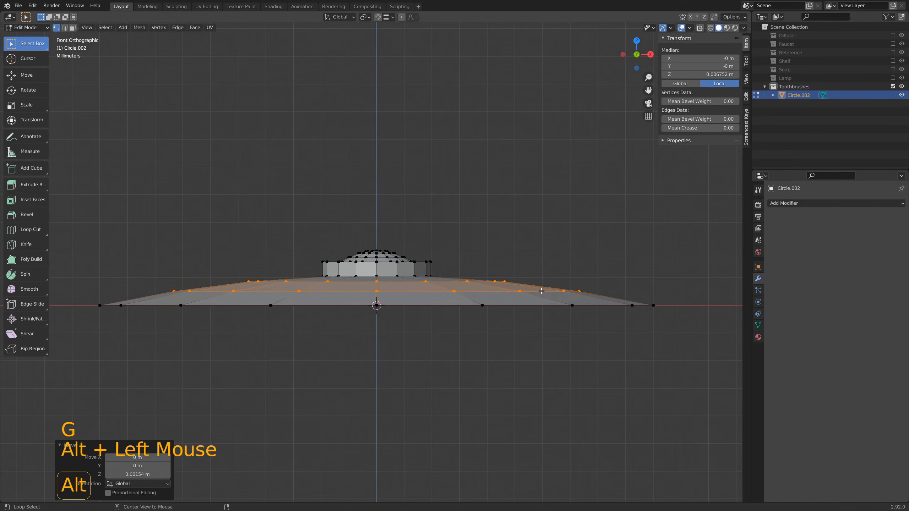
key(g)
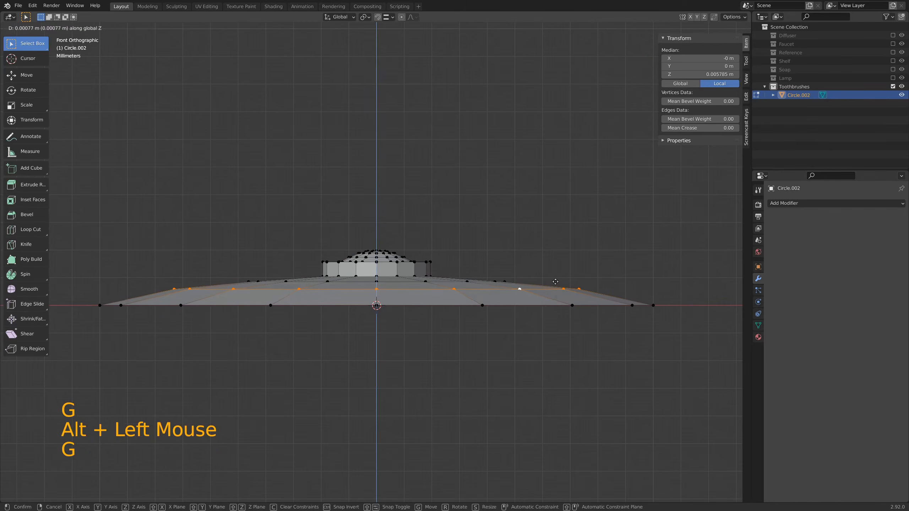
click(555, 282)
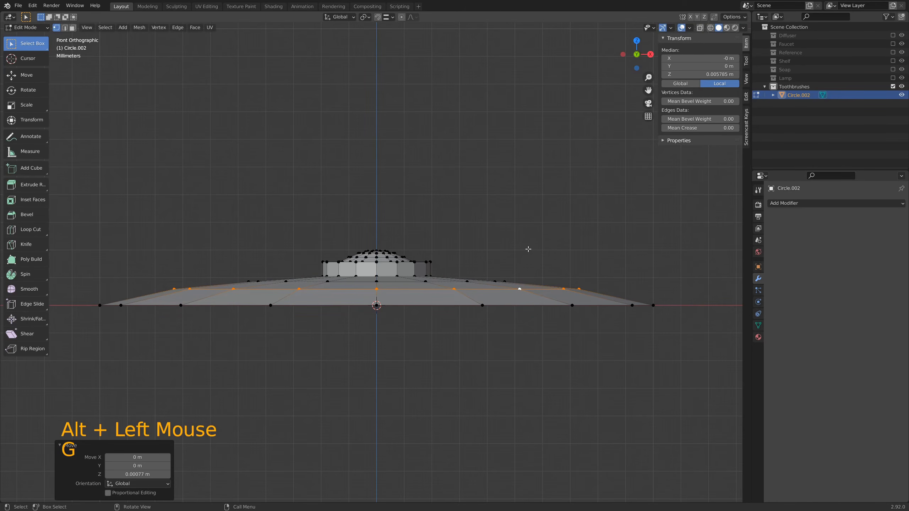
key(g)
key(g)
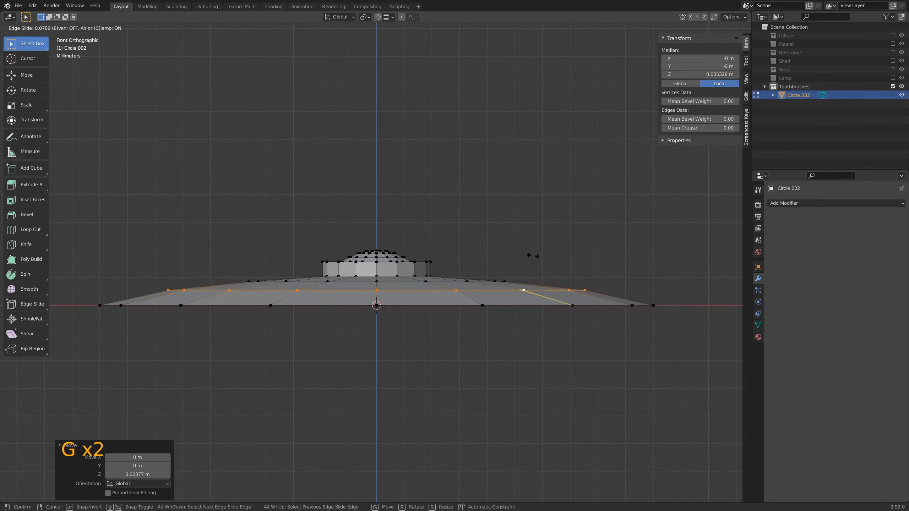
middle_drag(533, 255, 380, 272)
- Select the disc's outer boundary loop and extrude it outward at a scale of about 1.065
alt+click(314, 324)
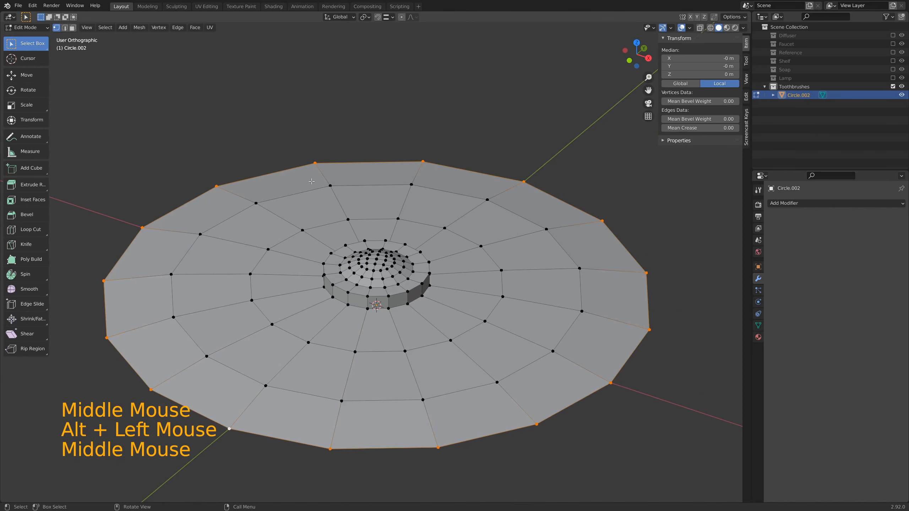
key(e)
key(s)
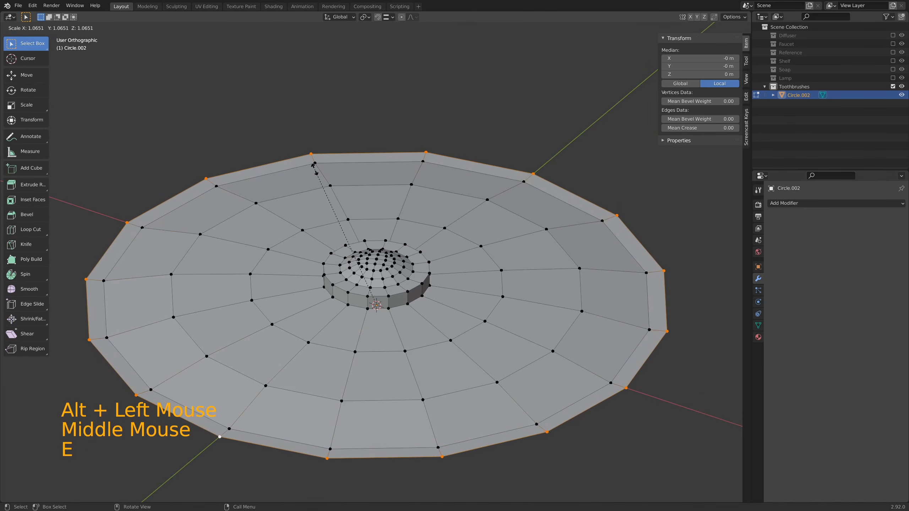
click(314, 164)
middle_drag(315, 168, 346, 214)
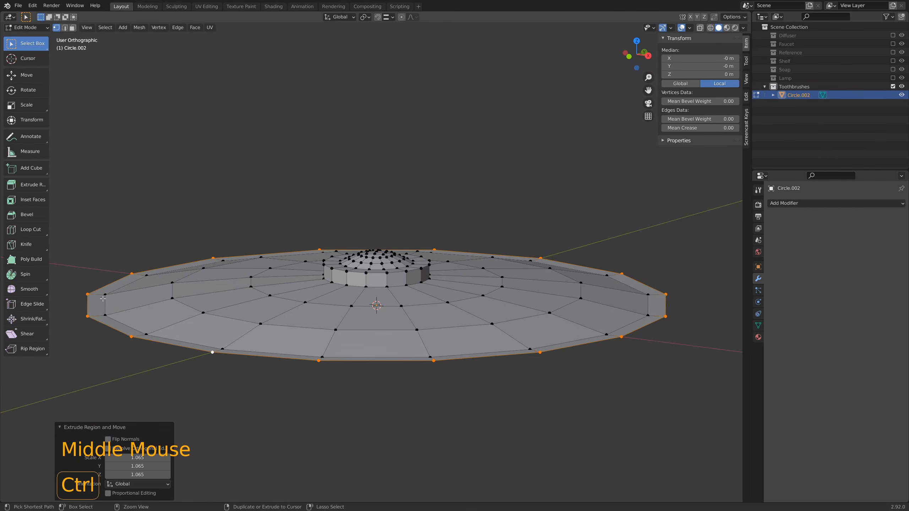
- Add a centred loop cut in the narrow outer band and raise it about 0.0034 m along Z to form a rim
key(ctrl+r)
click(100, 295)
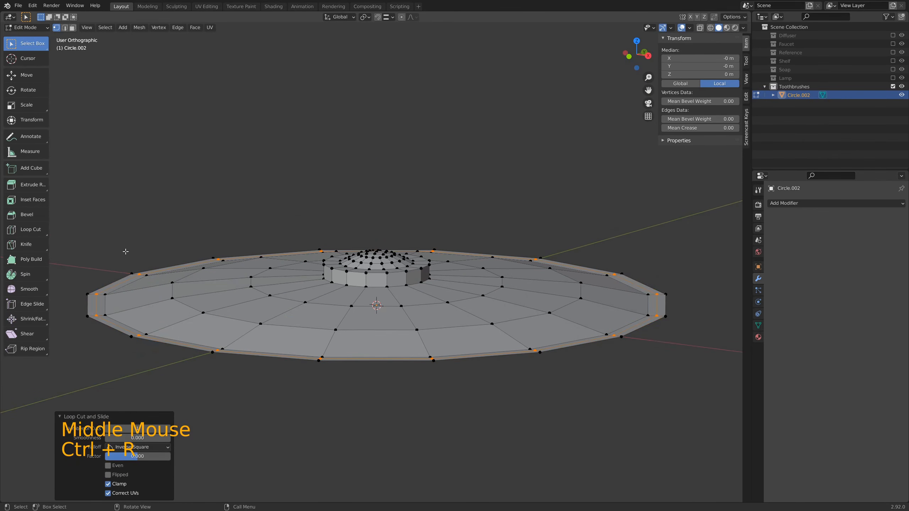
key(z)
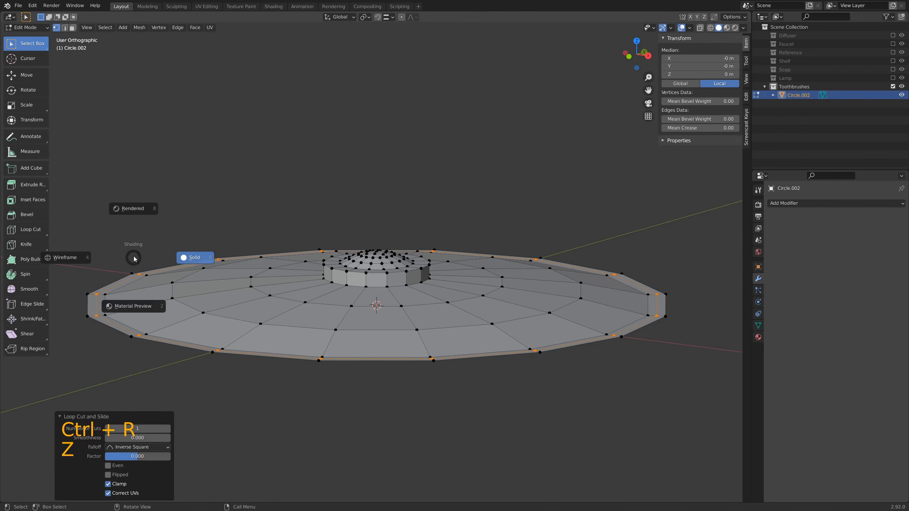
right_click(134, 255)
key(g)
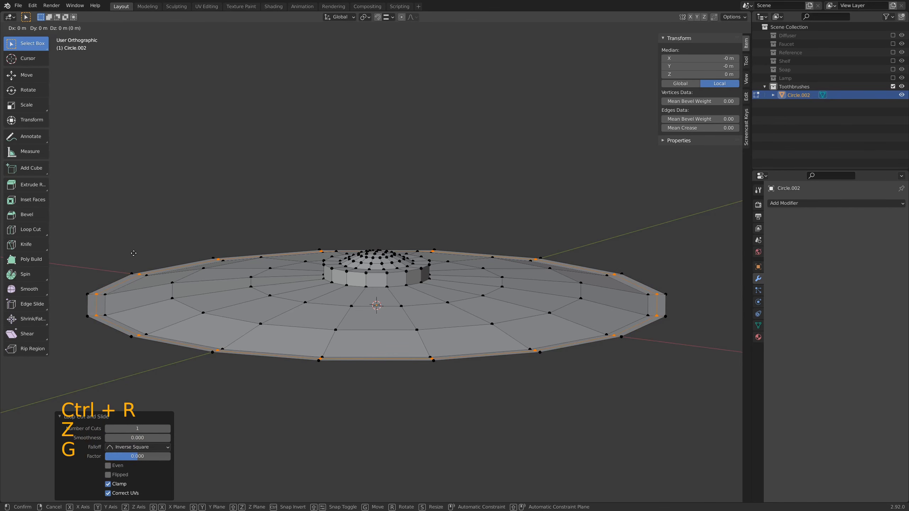
key(z)
click(134, 243)
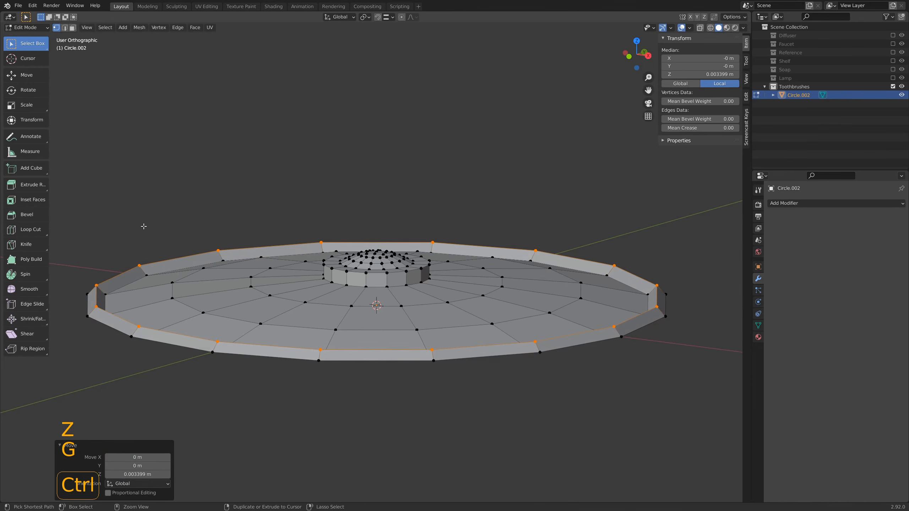
- Bevel the raised rim loop with 4 segments, Clamp Overlap on and a width of about 0.0077 m
key(ctrl+b)
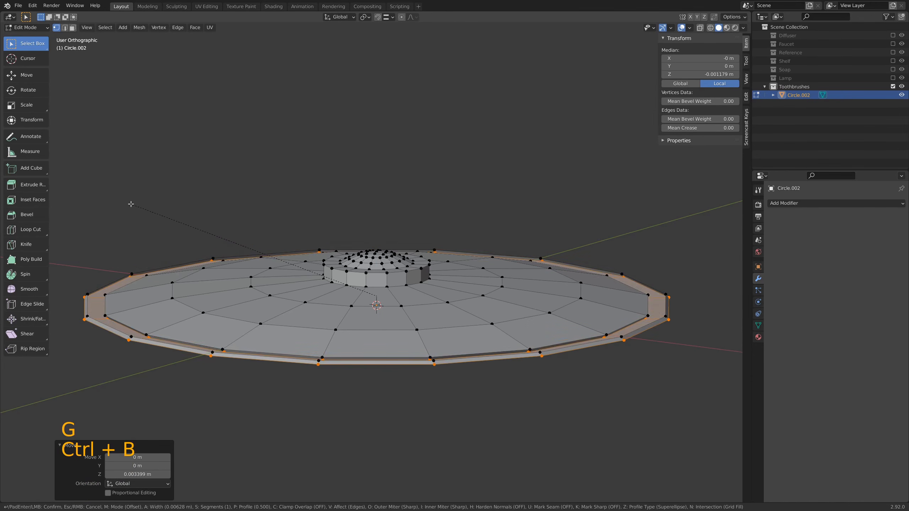
key(c)
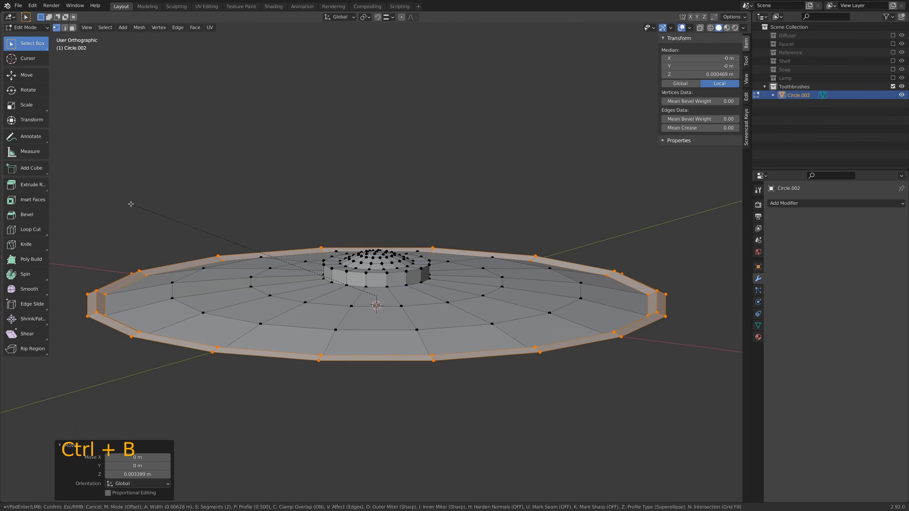
scroll(130, 201, up, 2)
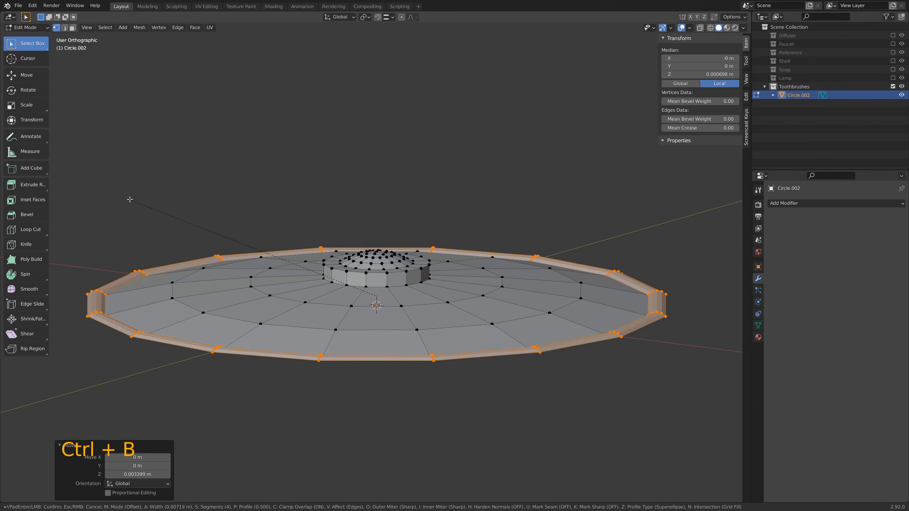
click(136, 199)
- Select the whole mesh and merge its vertices by distance at 0.0001 m
key(1)
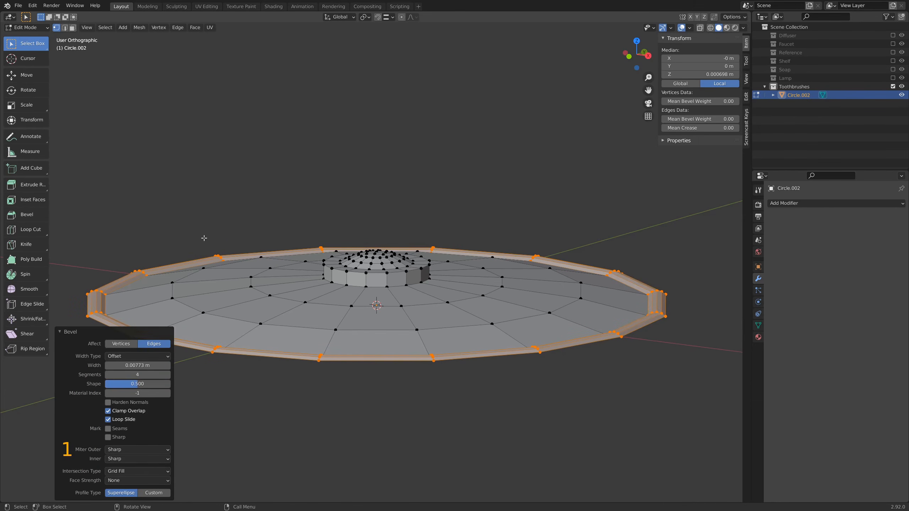
key(a)
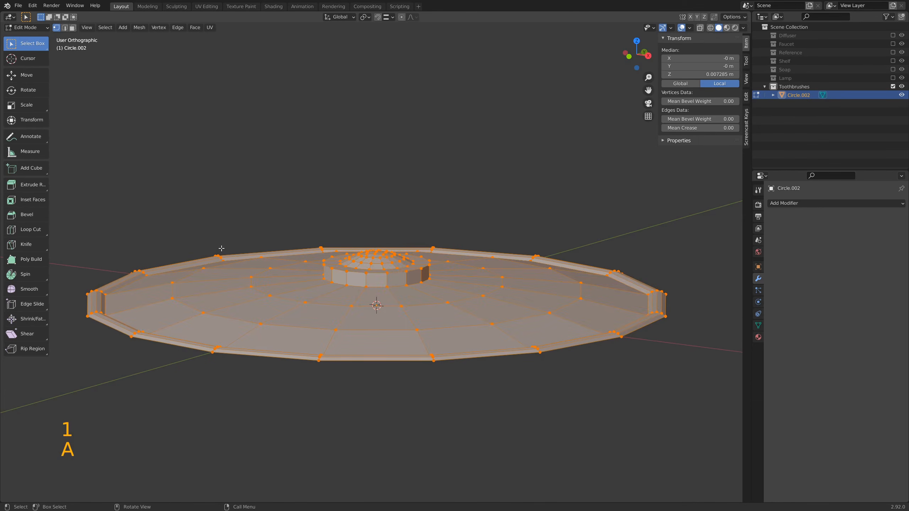
key(space)
text(mer)
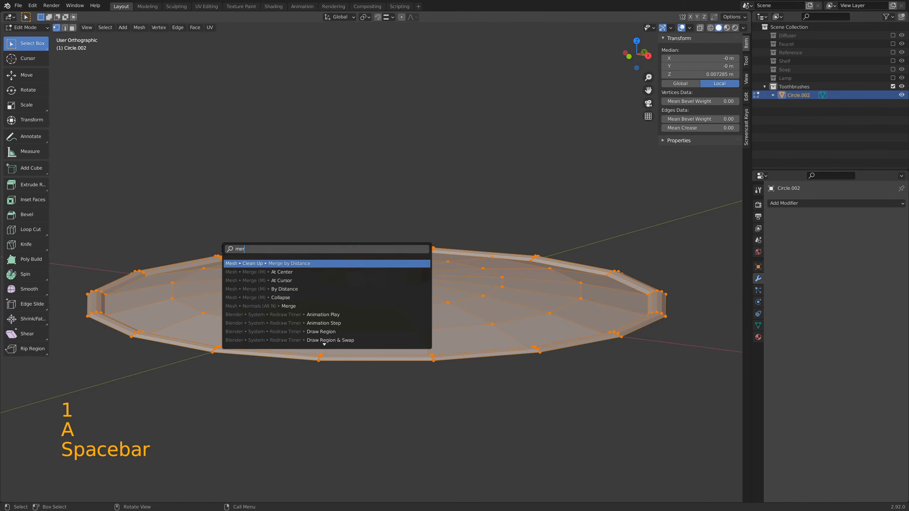
key(Return)
scroll(366, 178, down, 3)
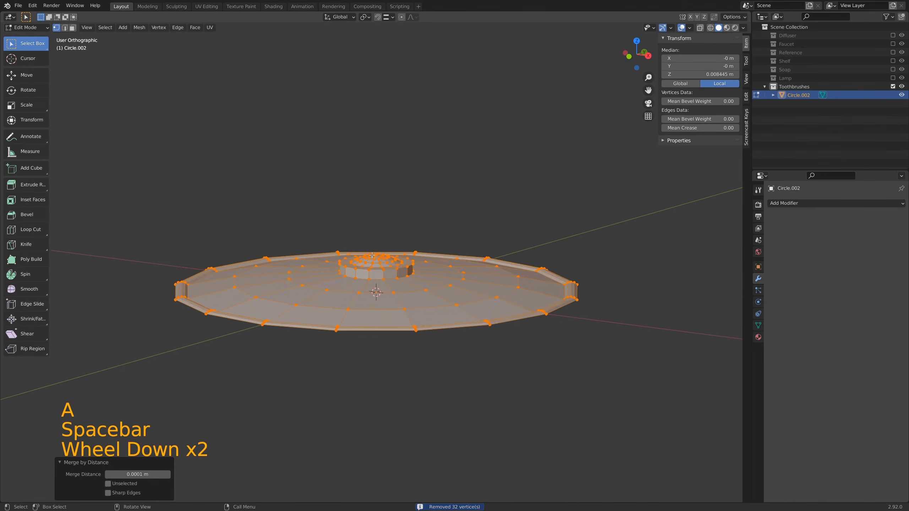
- Select the centre vertices of the dome's grid-filled cap from the top view and delete them, keeping the surrounding 16-vertex ring
middle_drag(405, 203, 403, 276)
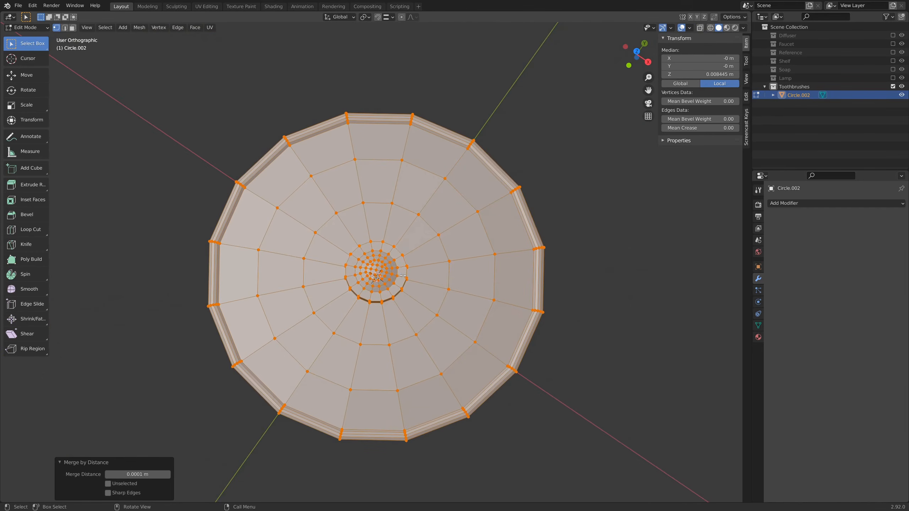
key(KP_1)
key(KP_7)
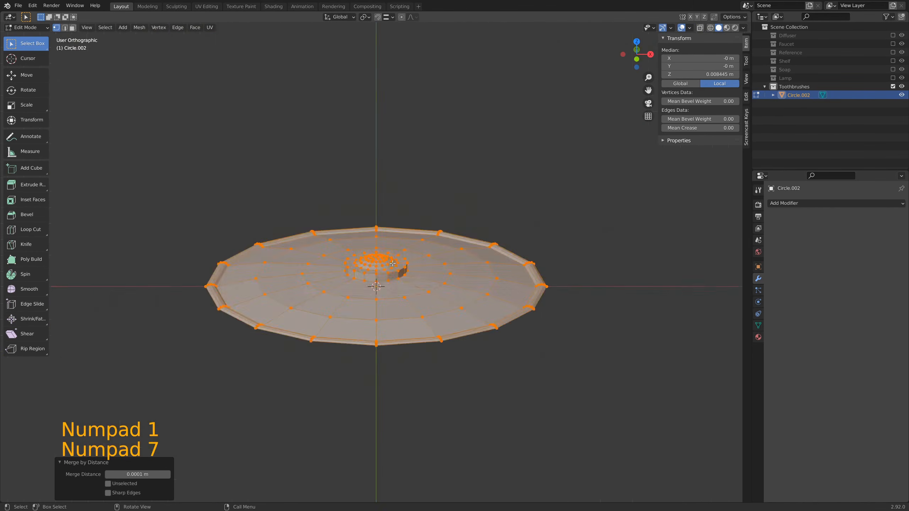
scroll(393, 264, down, 3)
scroll(392, 264, up, 5)
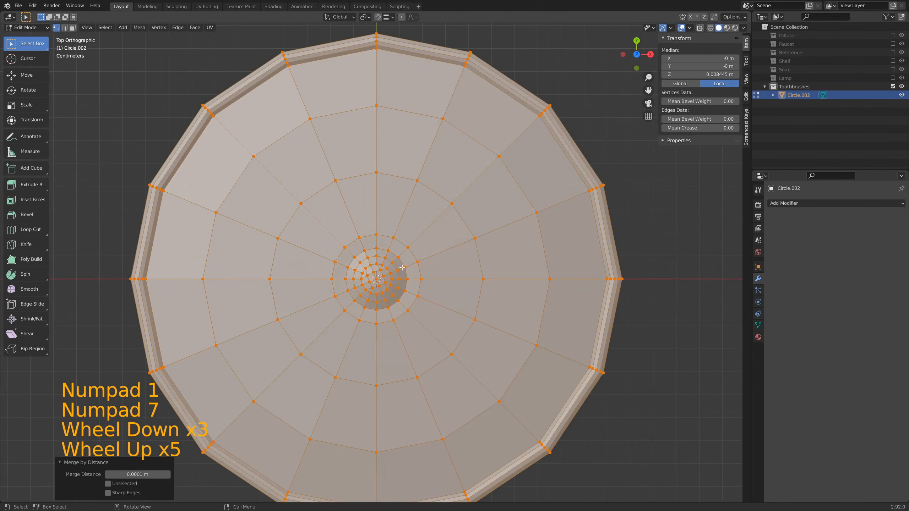
shift+middle_drag(483, 245, 478, 278)
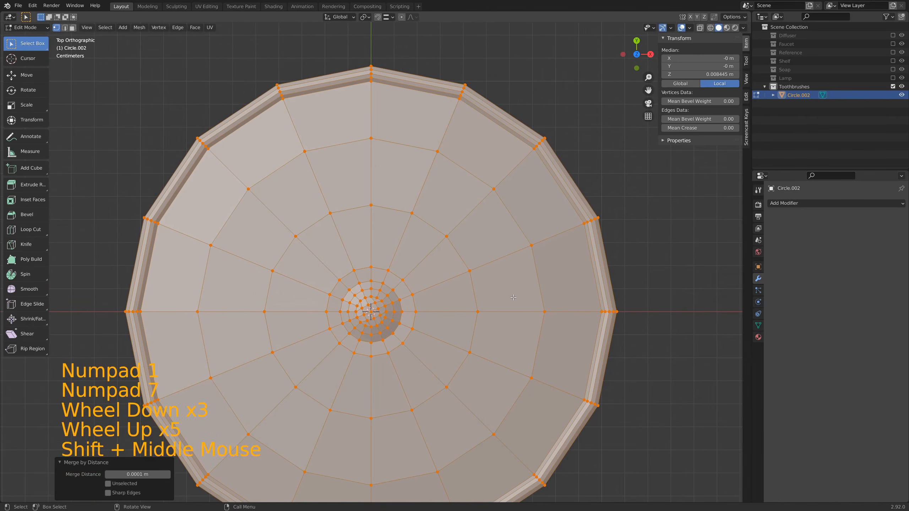
scroll(499, 298, up, 3)
shift+middle_drag(372, 315, 362, 312)
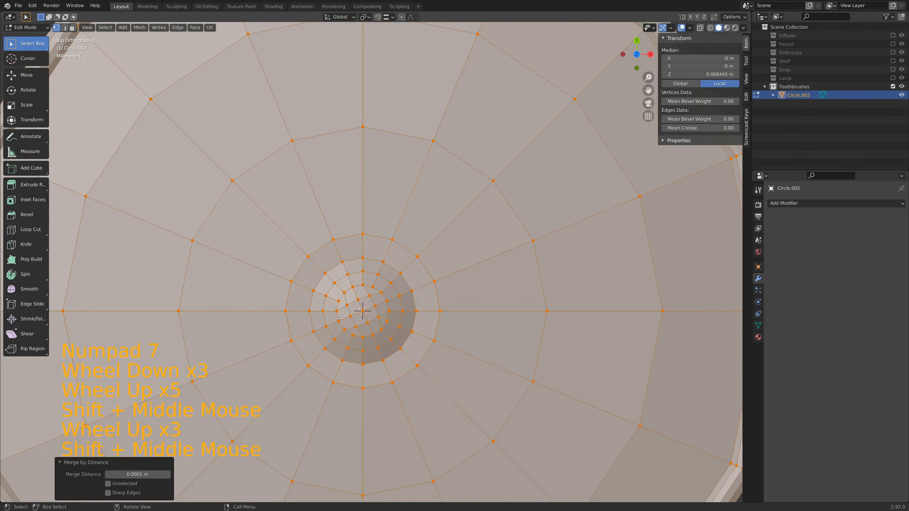
click(363, 311)
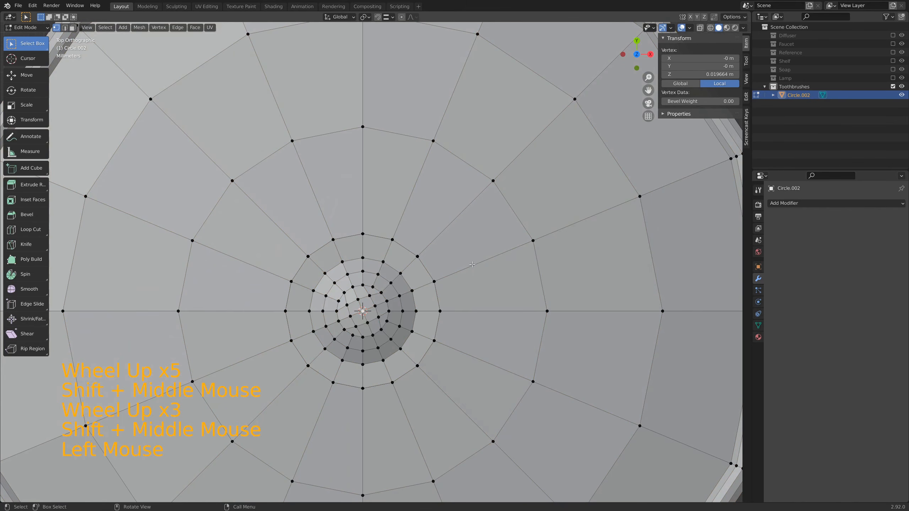
key(ctrl+KP_Add)
key(ctrl+KP_Add)
key(ctrl+KP_Add)
key(ctrl+KP_Subtract)
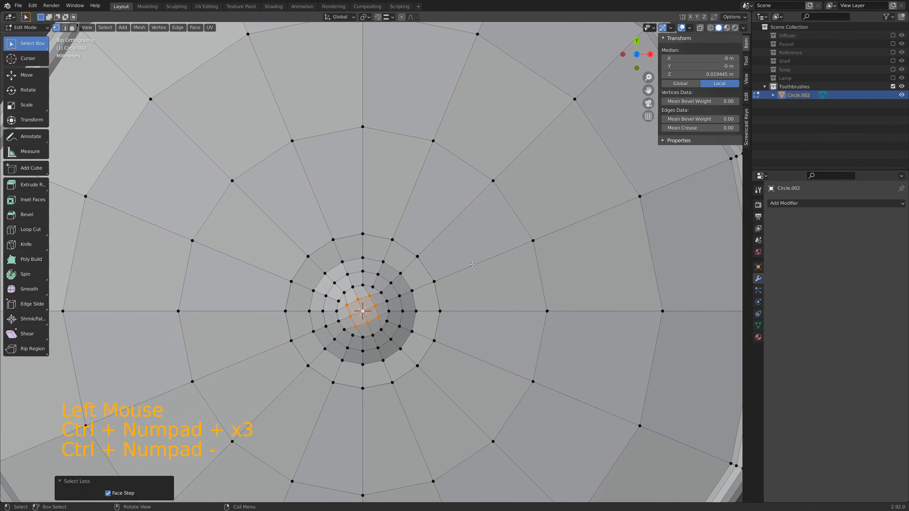
key(Delete)
click(472, 264)
scroll(469, 254, down, 5)
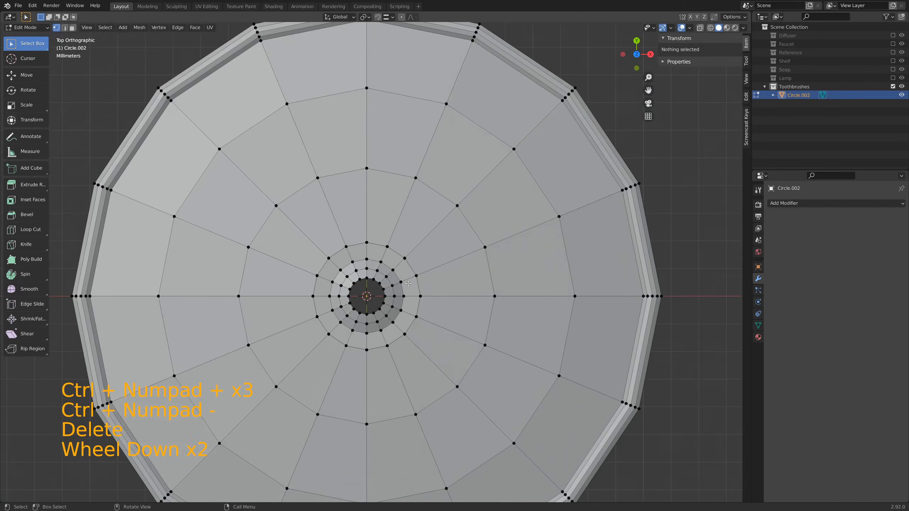
scroll(399, 390, up, 1)
scroll(398, 391, up, 2)
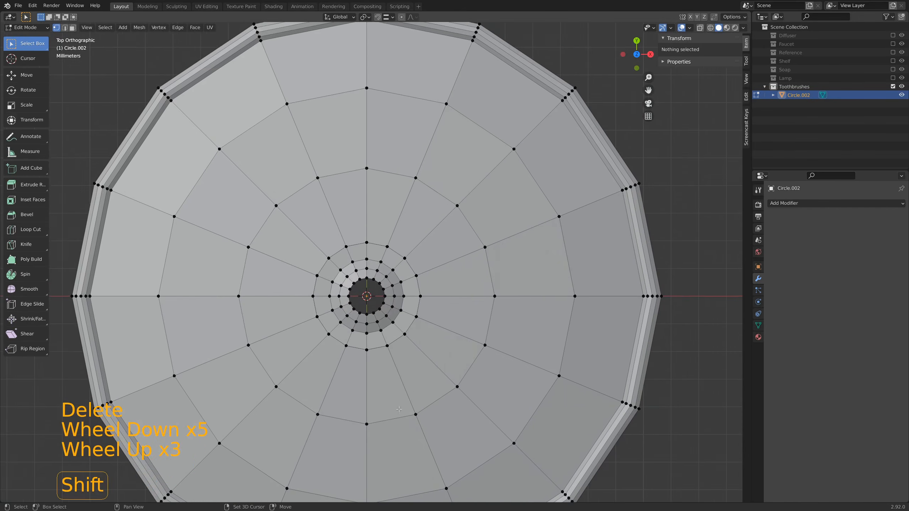
mouse_move(399, 390)
shift+middle_down()
mouse_move(408, 415)
mouse_move(408, 403)
shift+middle_up()
scroll(380, 254, up, 4)
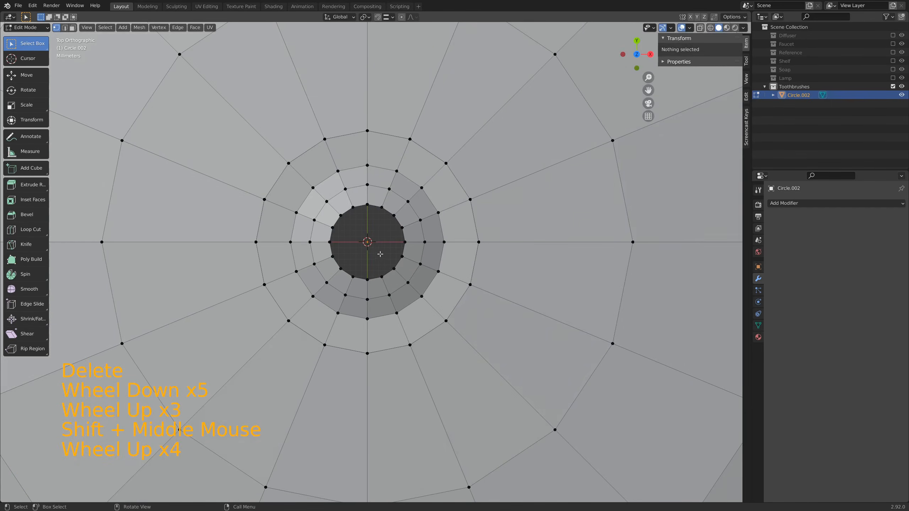
- Fill the open 16-vertex ring at the dome's top with a face and connect its two opposite vertices on the X axis
alt+click(373, 207)
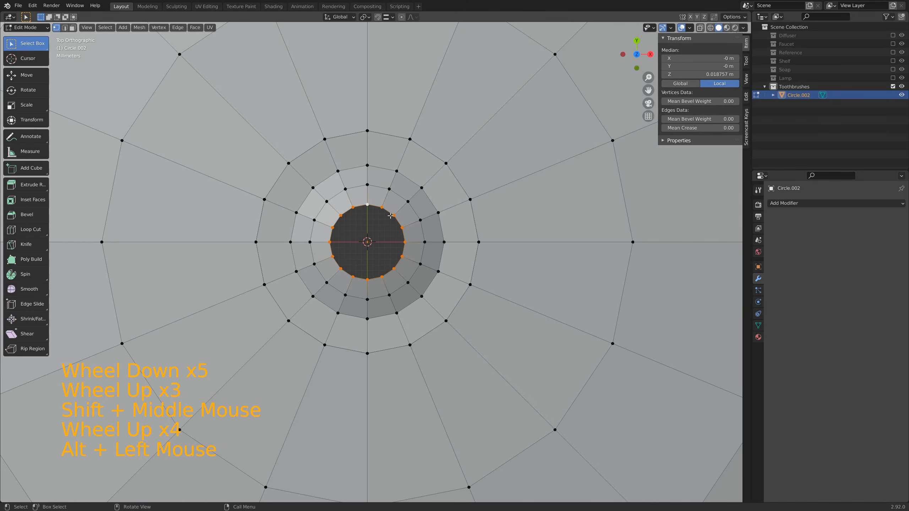
key(f)
click(329, 242)
shift+click(403, 242)
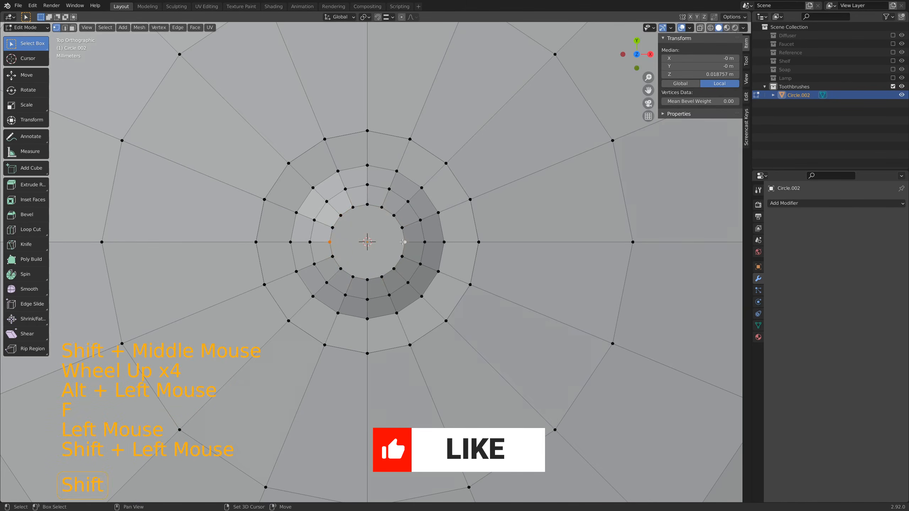
key(j)
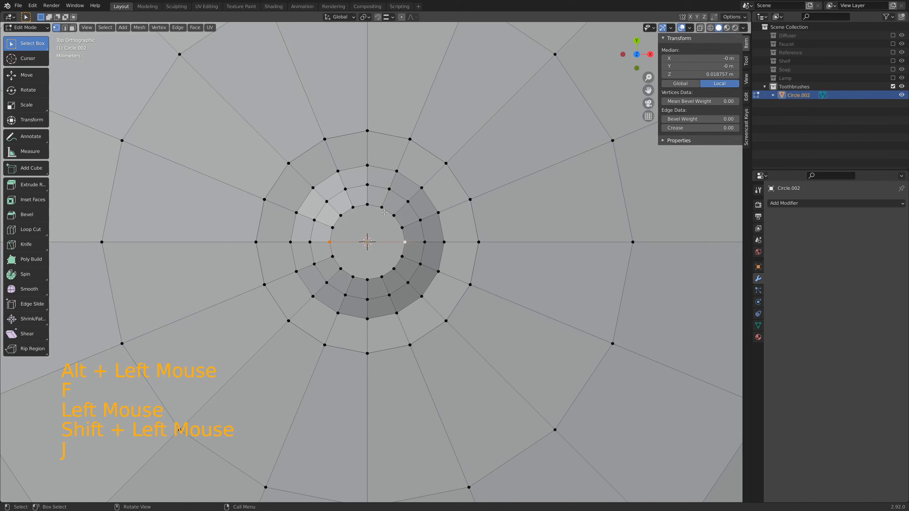
- Connect three more opposite vertex pairs across the cap face, along the Y axis and both 45-degree diagonals
click(394, 215)
shift+click(340, 268)
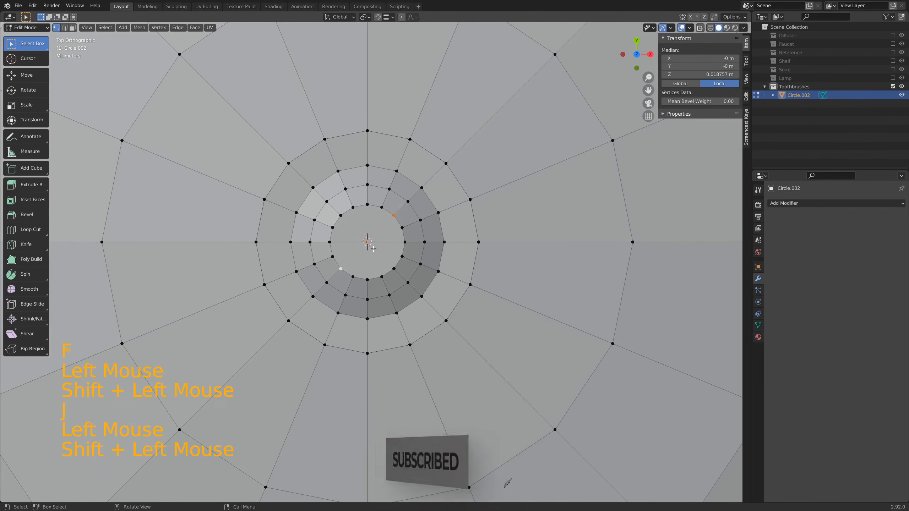
key(j)
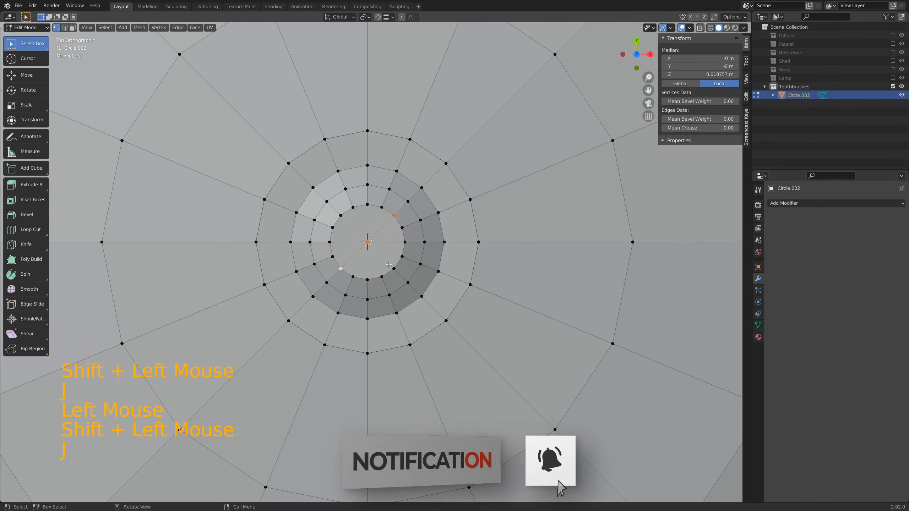
click(367, 280)
shift+click(367, 205)
key(j)
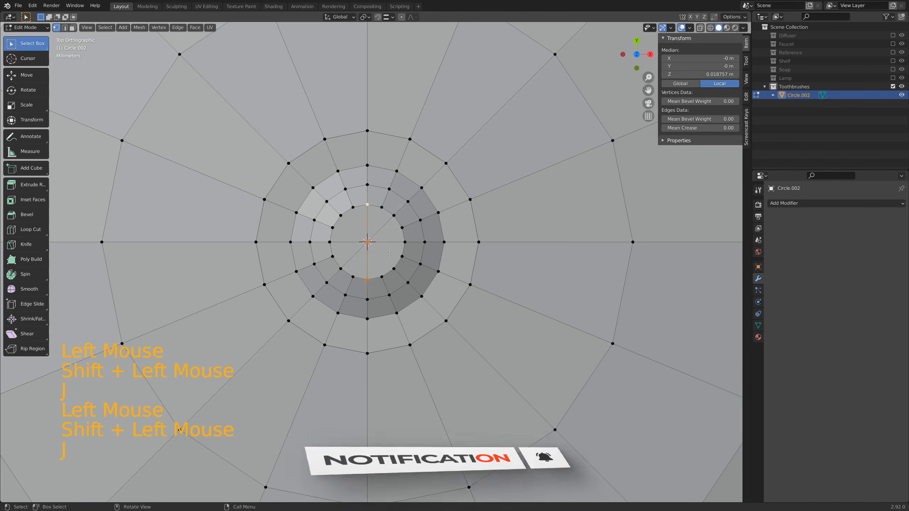
click(393, 268)
shift+click(340, 215)
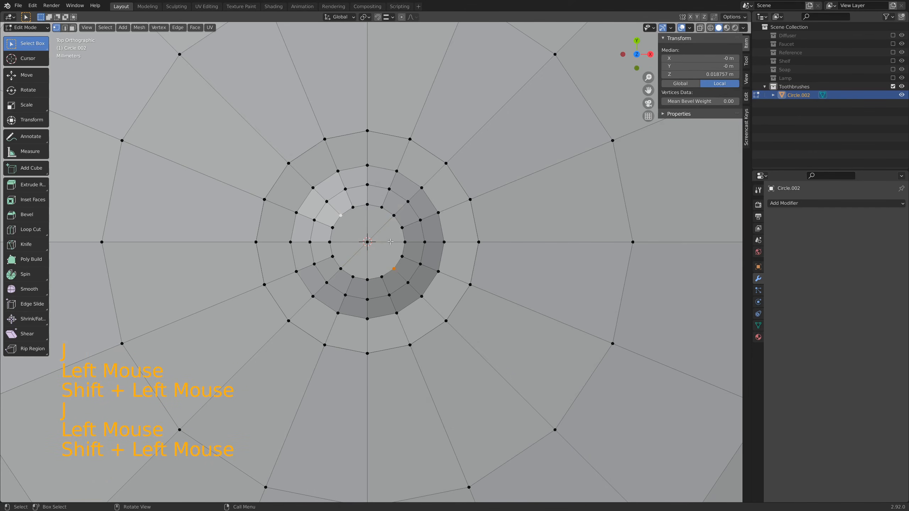
key(j)
- Raise the cap's centre vertex about 0.0008 m along Z and return to Object Mode
click(368, 242)
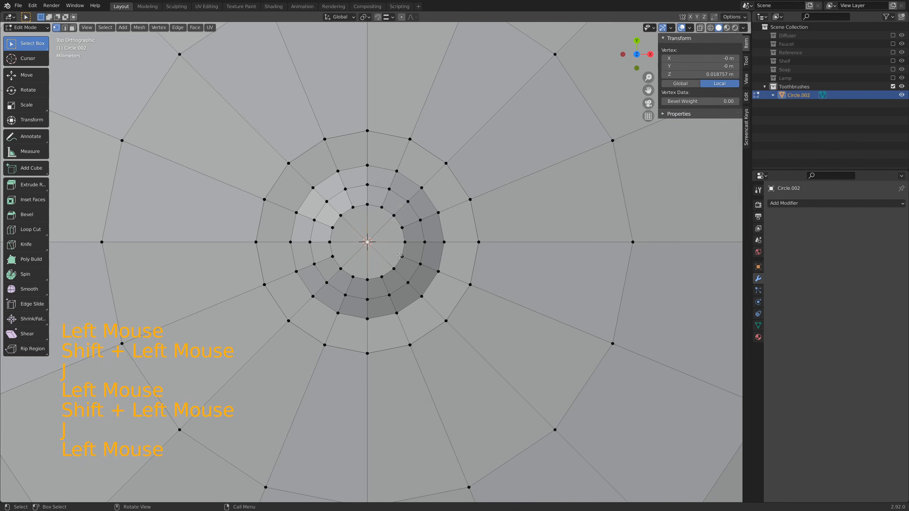
middle_drag(369, 243, 406, 164)
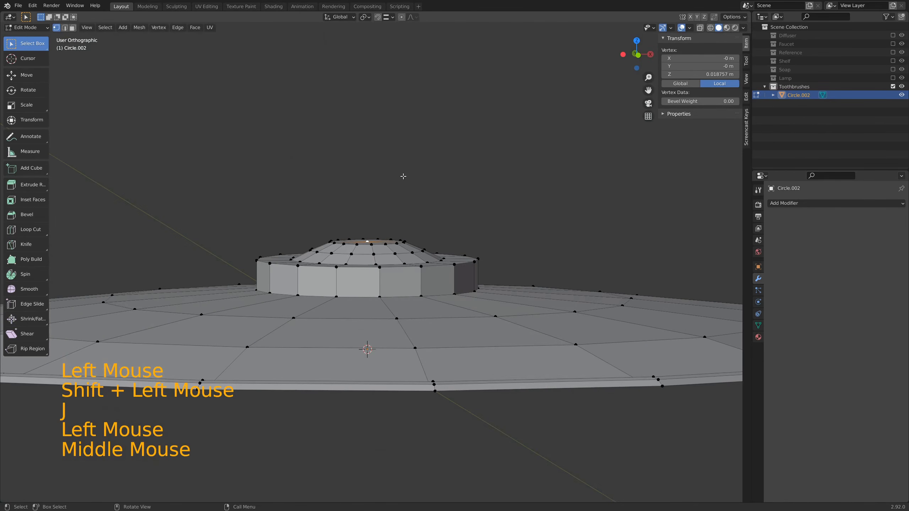
key(KP_1)
key(g)
key(z)
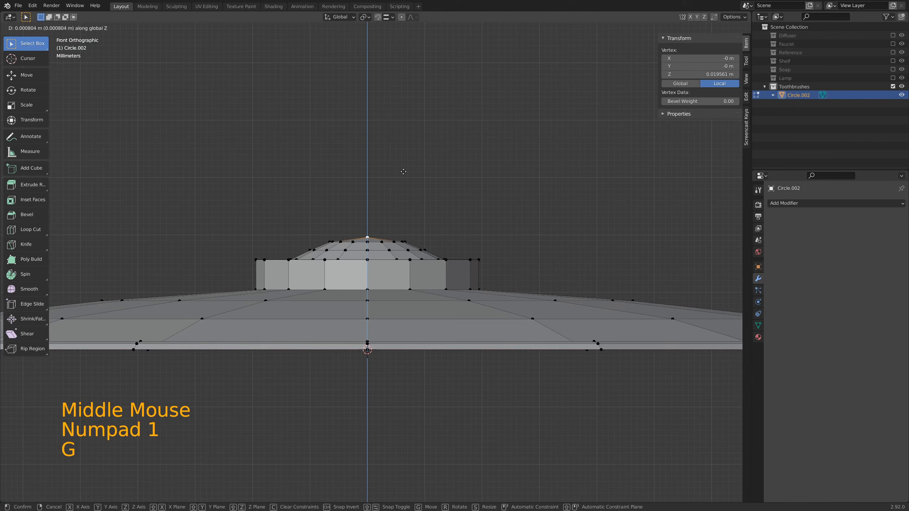
key(Tab)
scroll(450, 147, down, 3)
middle_drag(437, 177, 442, 213)
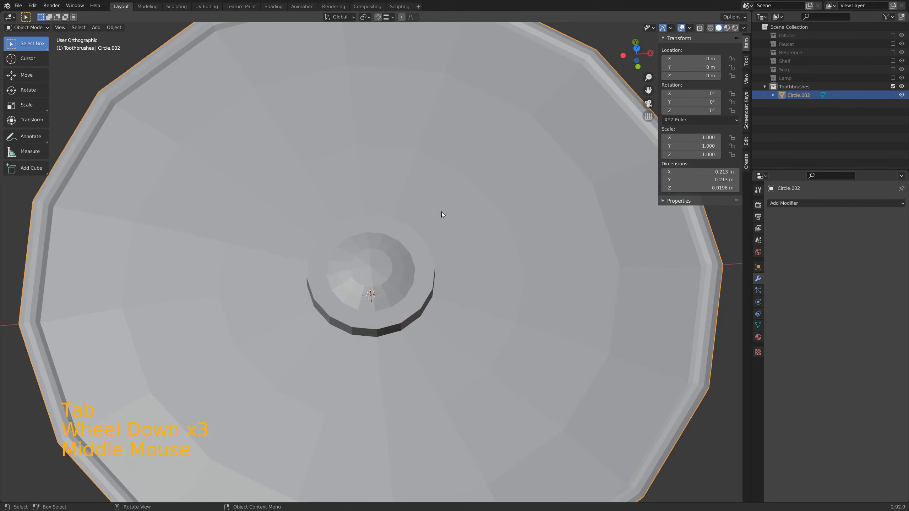
- Select the disc's vertices on the negative X side in a wireframe top view and delete them
key(KP_7)
scroll(469, 127, down, 2)
scroll(467, 126, down, 1)
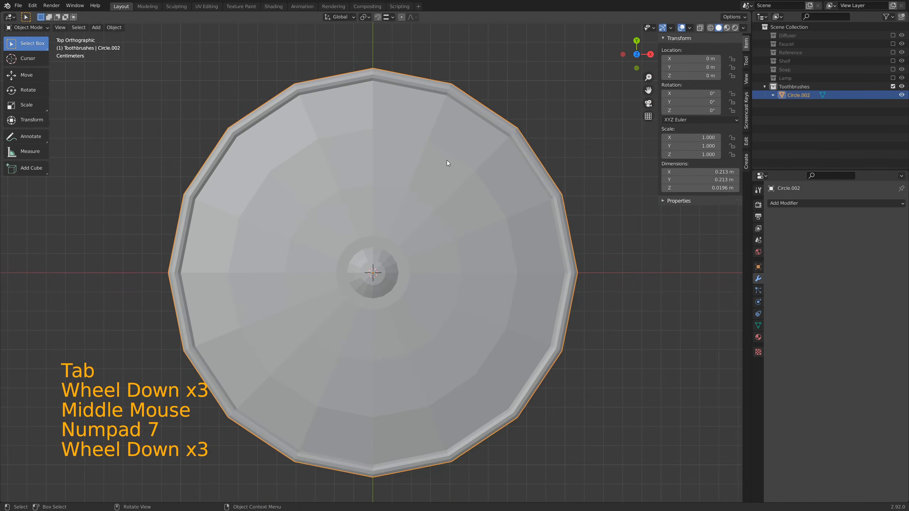
key(z)
key(4)
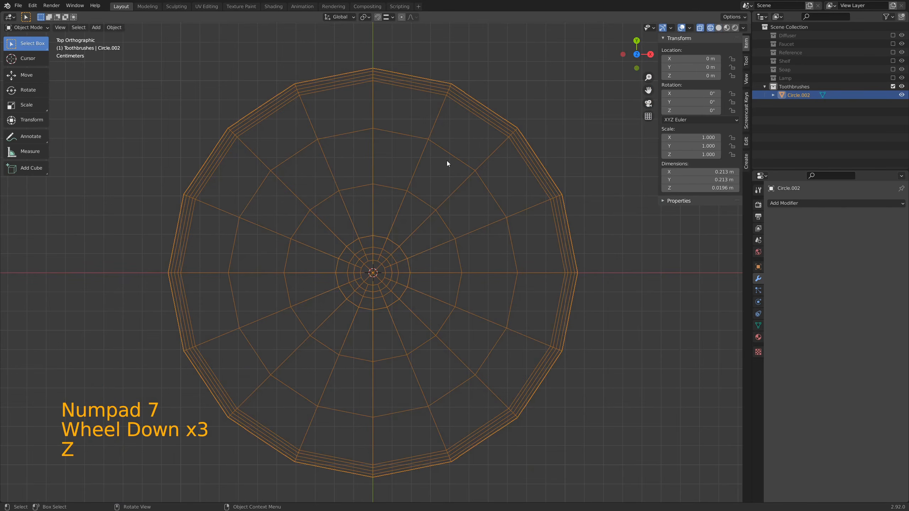
key(Tab)
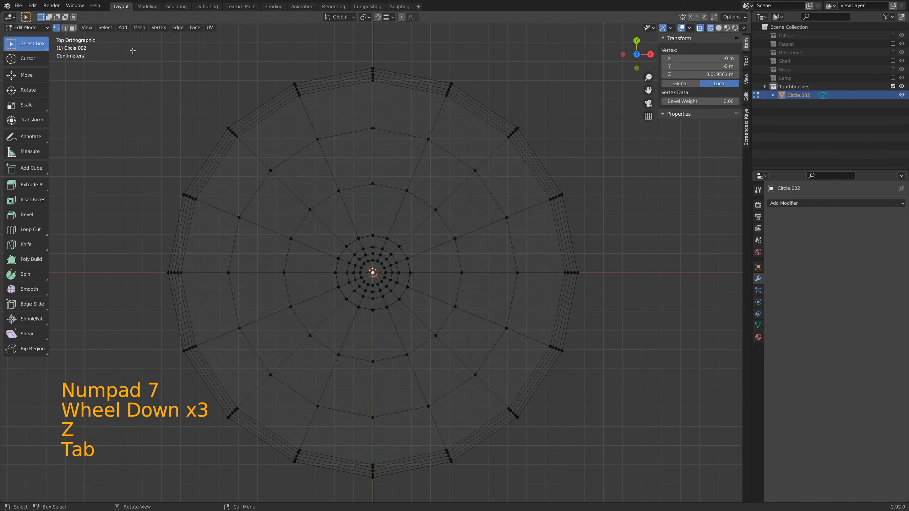
drag(123, 46, 370, 503)
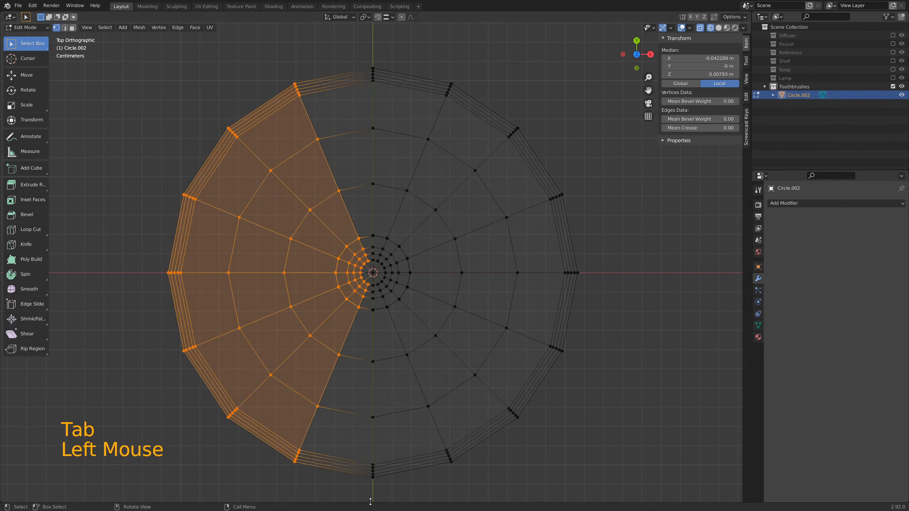
key(Delete)
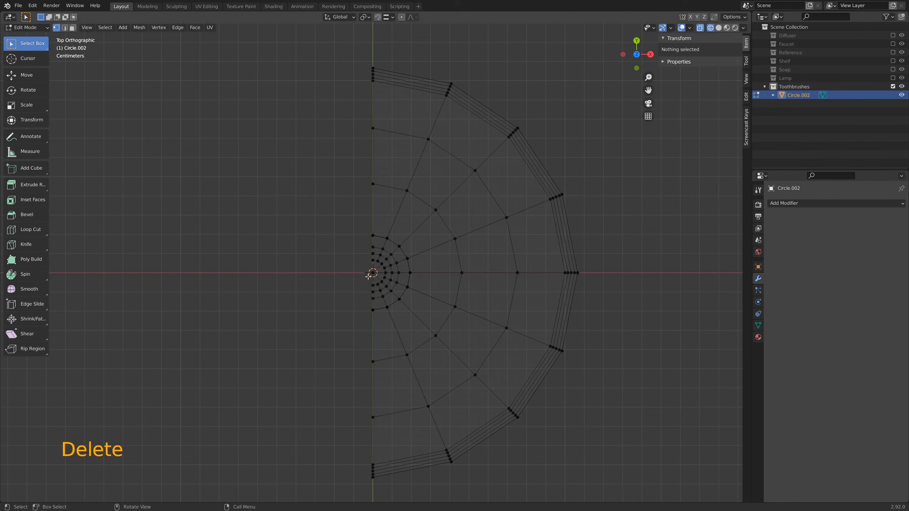
- Delete the remaining half's vertices on the negative Y side, keeping one quarter of the disc, and return to Object Mode
drag(368, 277, 587, 493)
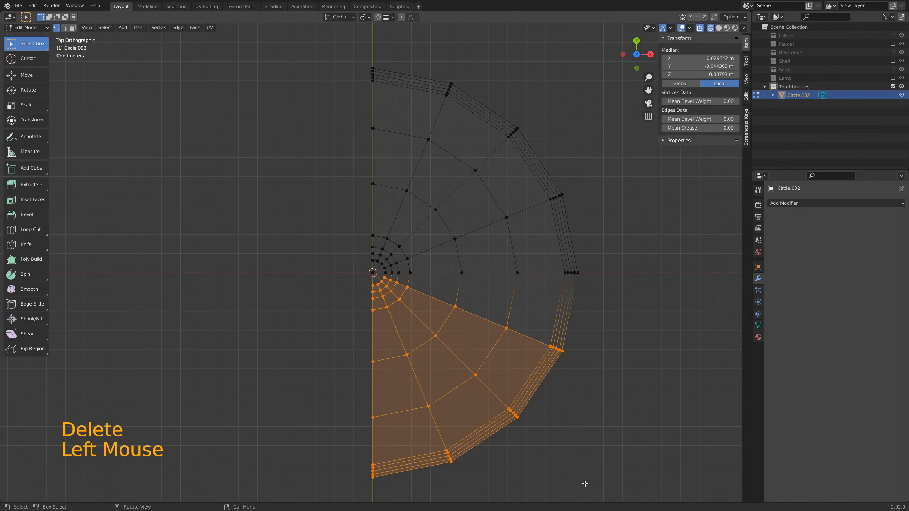
key(Delete)
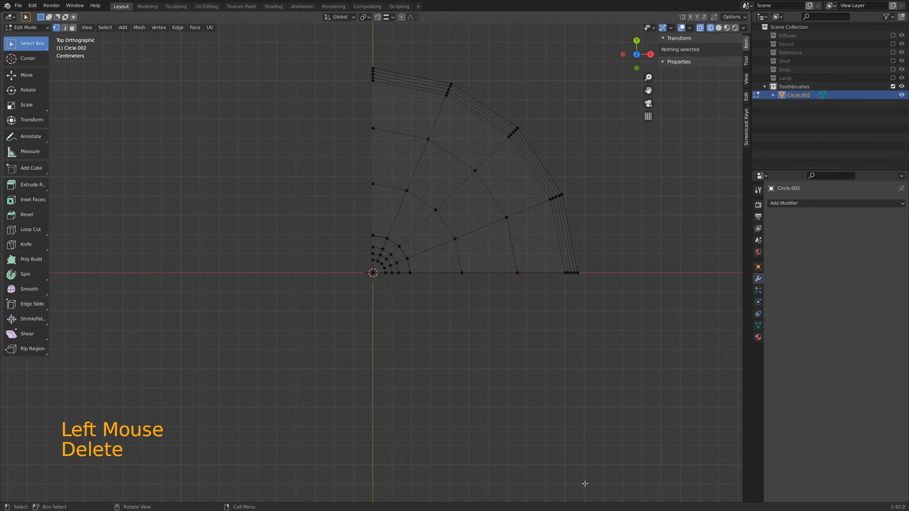
shift+middle_drag(575, 204, 587, 234)
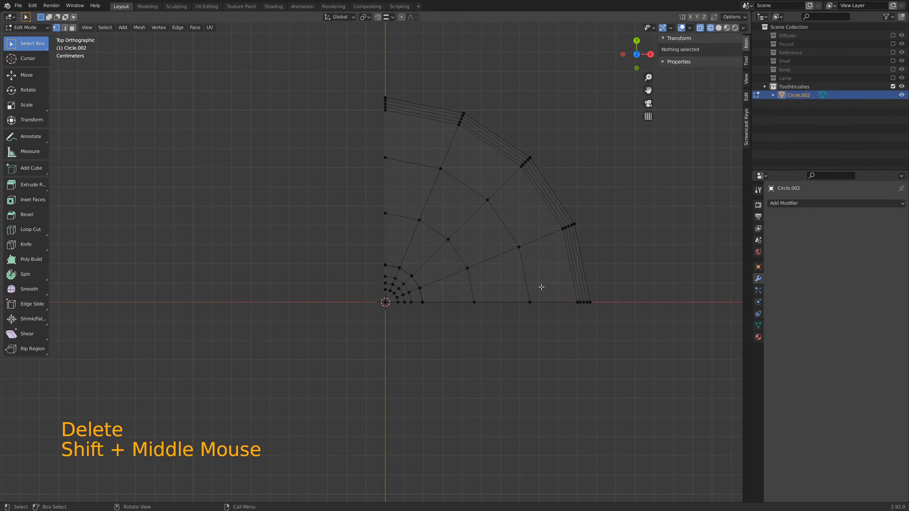
key(Tab)
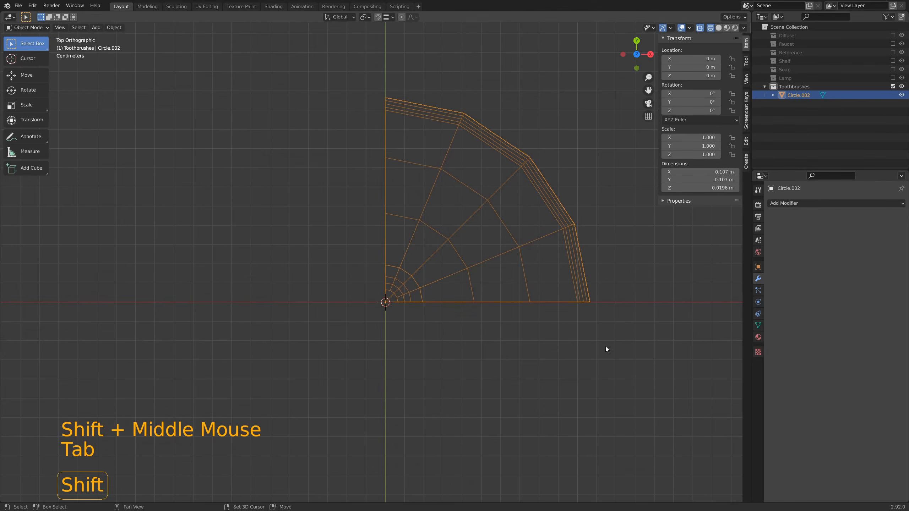
shift+middle_drag(606, 349, 606, 319)
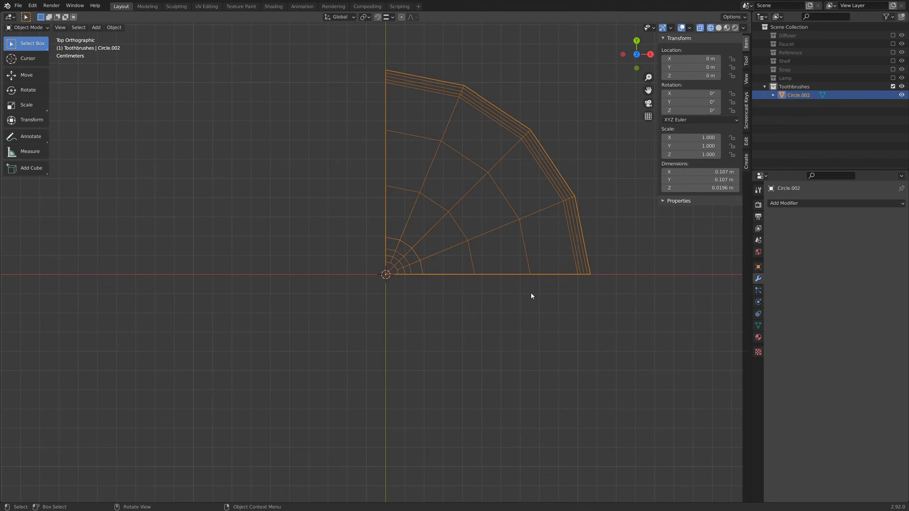
- Add a Plain Axes empty at the world origin
key(shift)
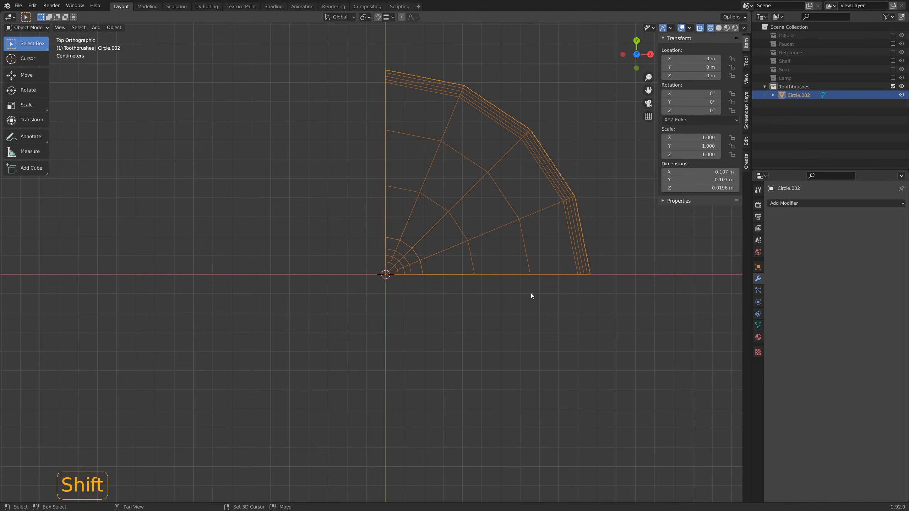
key(shift+a)
mouse_move(532, 293)
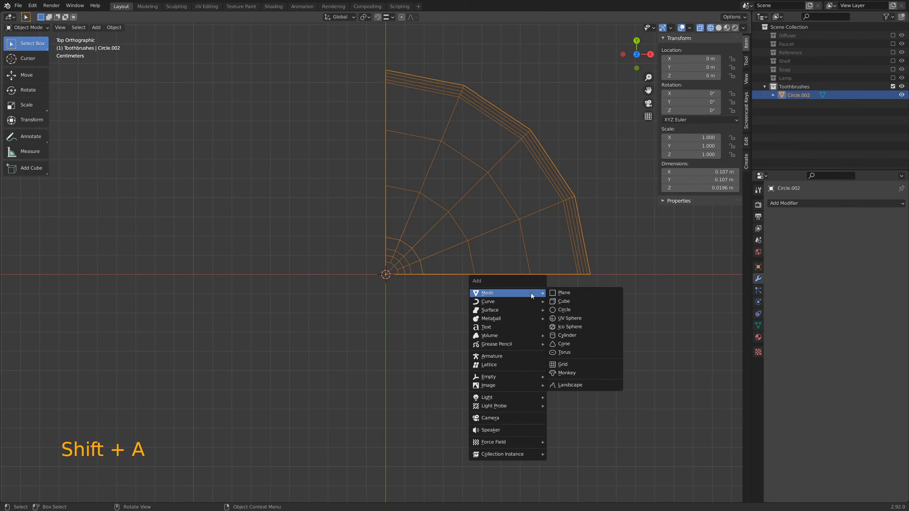
mouse_move(521, 379)
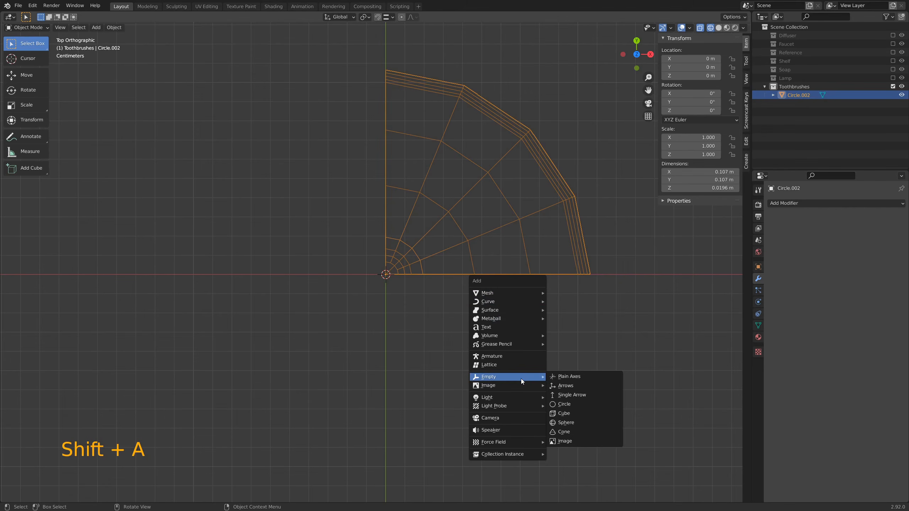
click(580, 377)
middle_drag(460, 377, 602, 330)
scroll(495, 305, down, 15)
scroll(430, 282, up, 9)
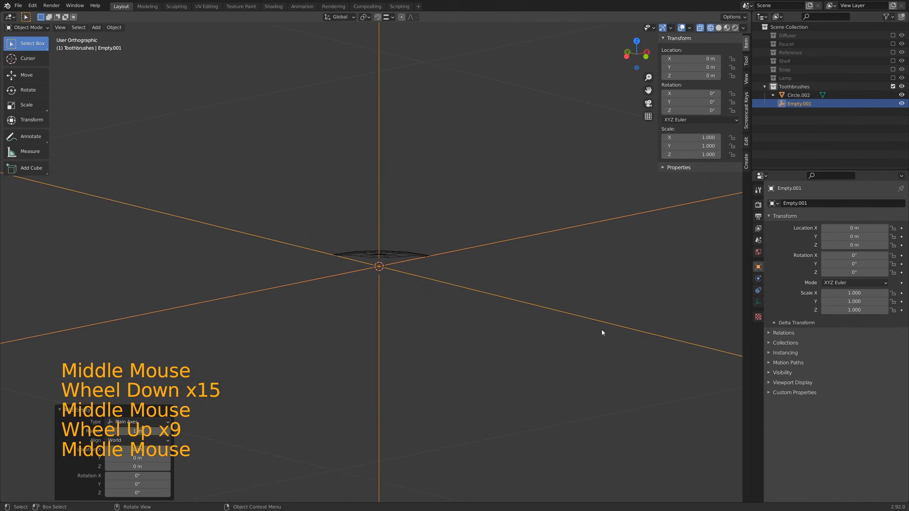
- Set the empty's display size to 0.15 m
click(758, 303)
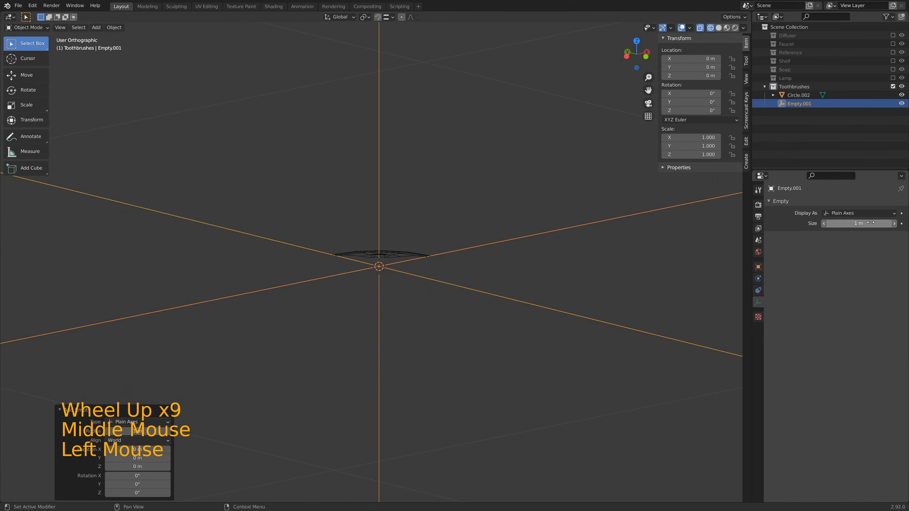
double_click(860, 223)
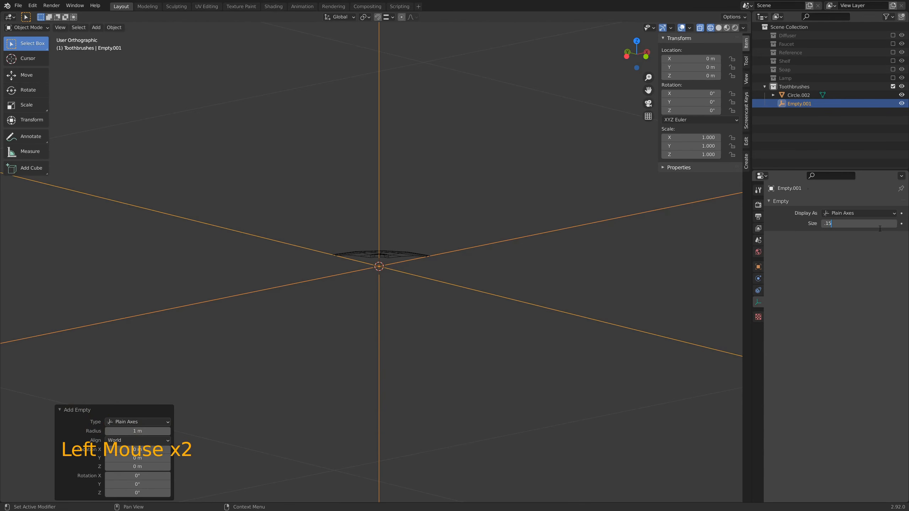
text(.15)
key(Return)
- Select the quarter disc mesh and apply its rotation and scale
middle_drag(450, 191, 385, 222)
scroll(418, 255, up, 2)
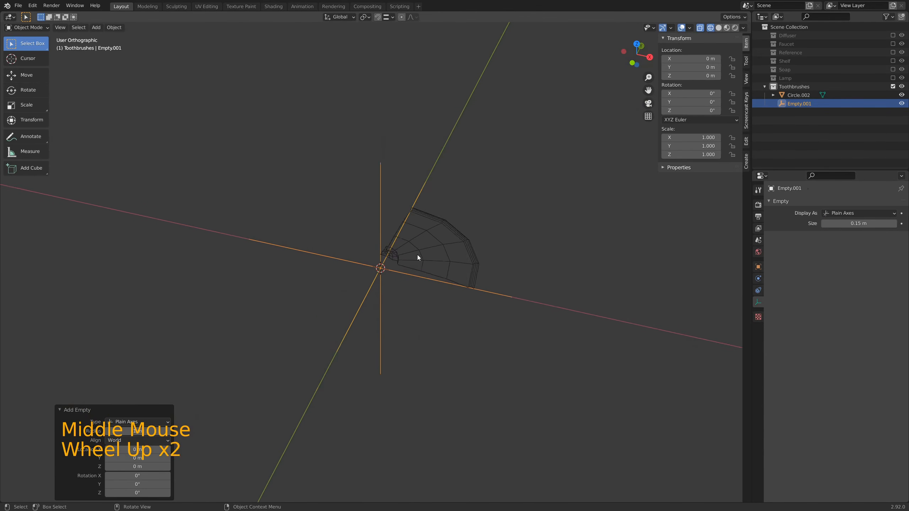
scroll(442, 234, up, 2)
click(443, 235)
click(436, 257)
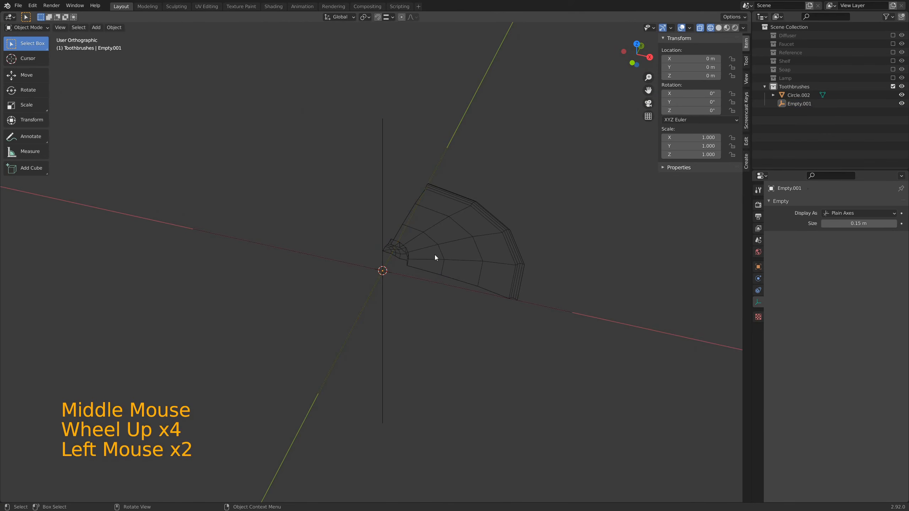
click(436, 258)
shift+middle_drag(436, 258, 408, 209)
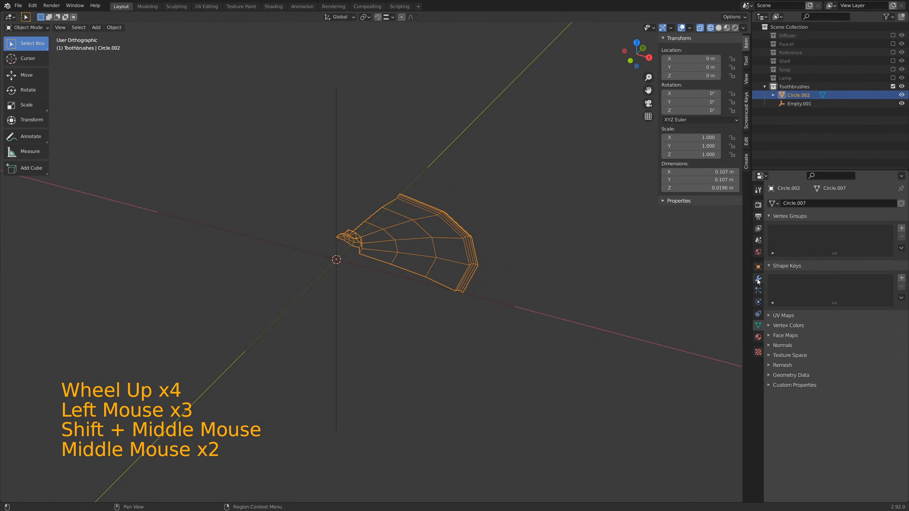
key(ctrl+a)
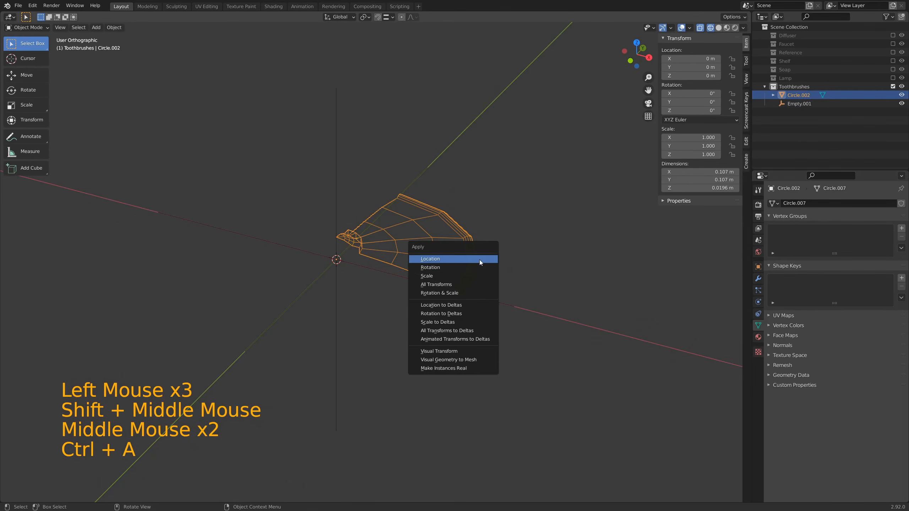
click(446, 276)
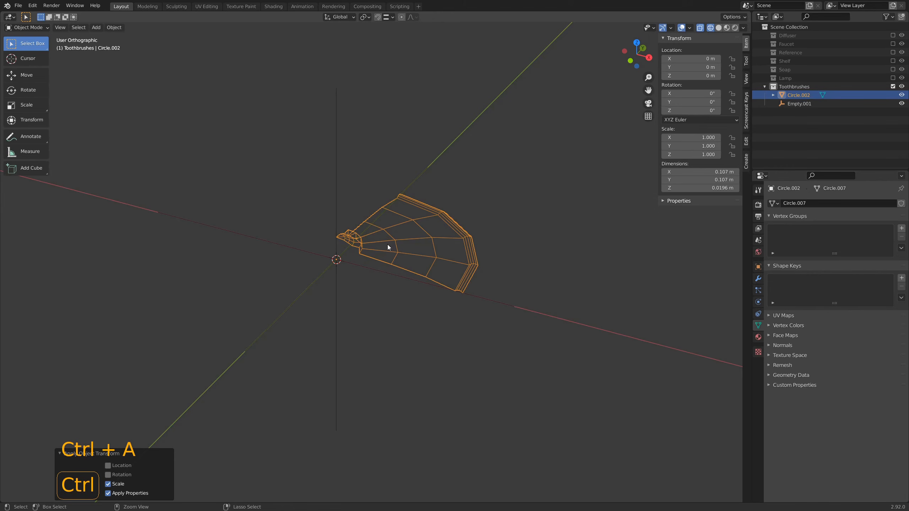
key(ctrl+a)
click(355, 262)
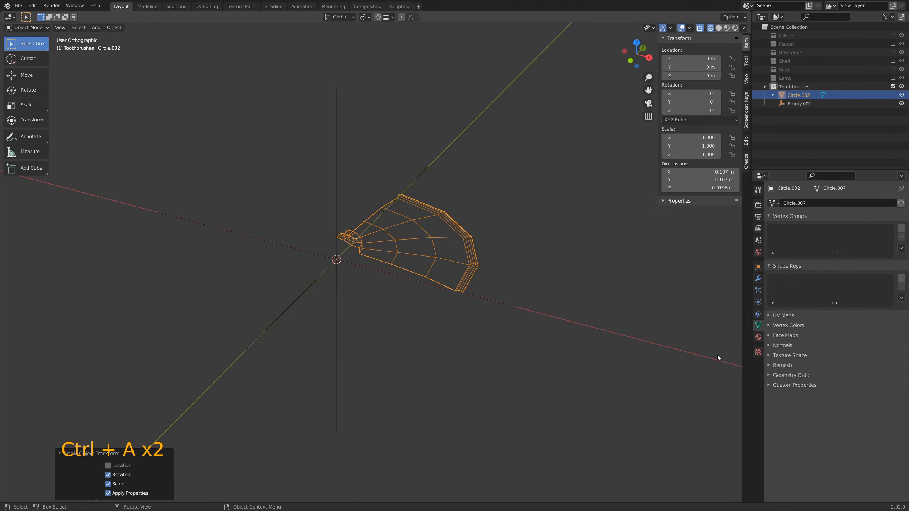
- Add an Array modifier to the quarter disc
click(759, 278)
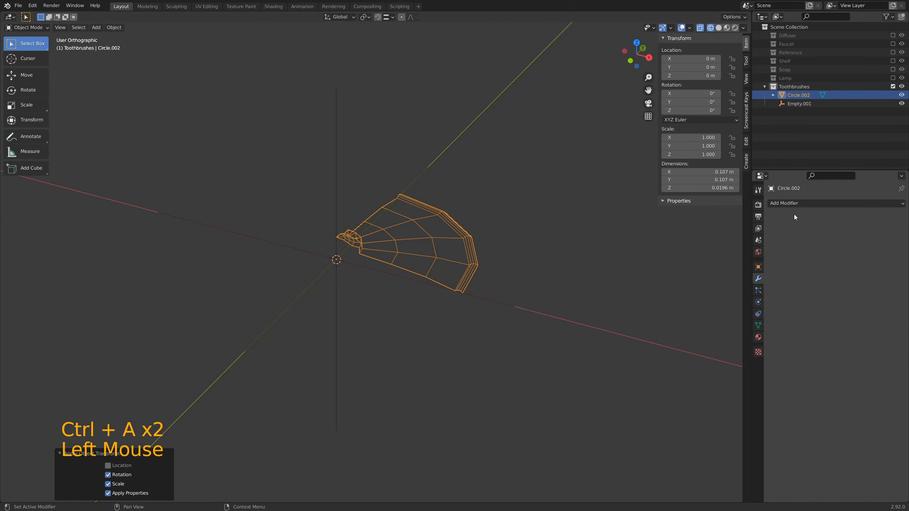
click(798, 204)
click(730, 226)
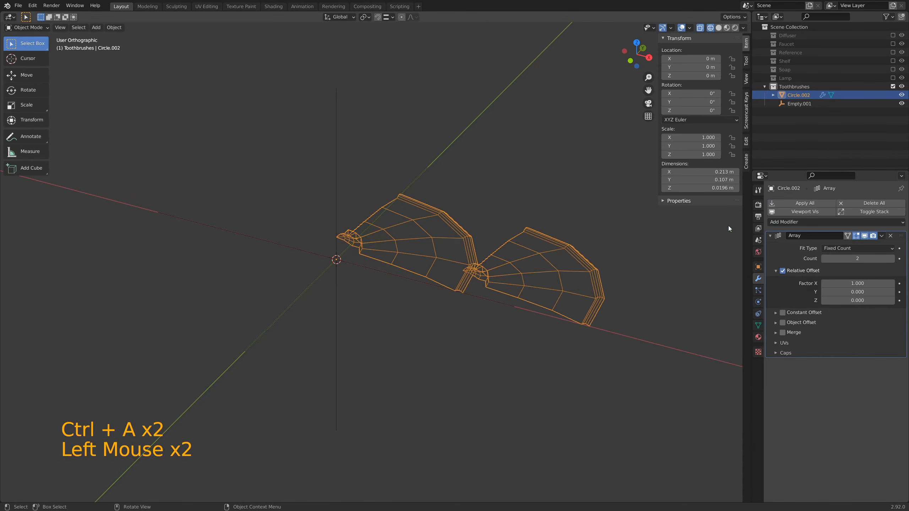
- Set the Array modifier's count to 4 on the quarter disc
scroll(571, 228, down, 3)
middle_drag(571, 228, 510, 255)
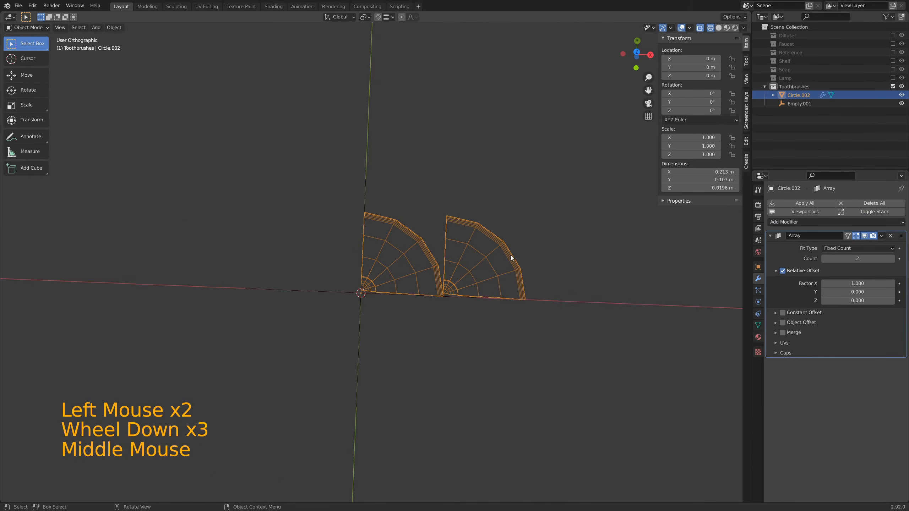
drag(852, 259, 888, 258)
double_click(855, 260)
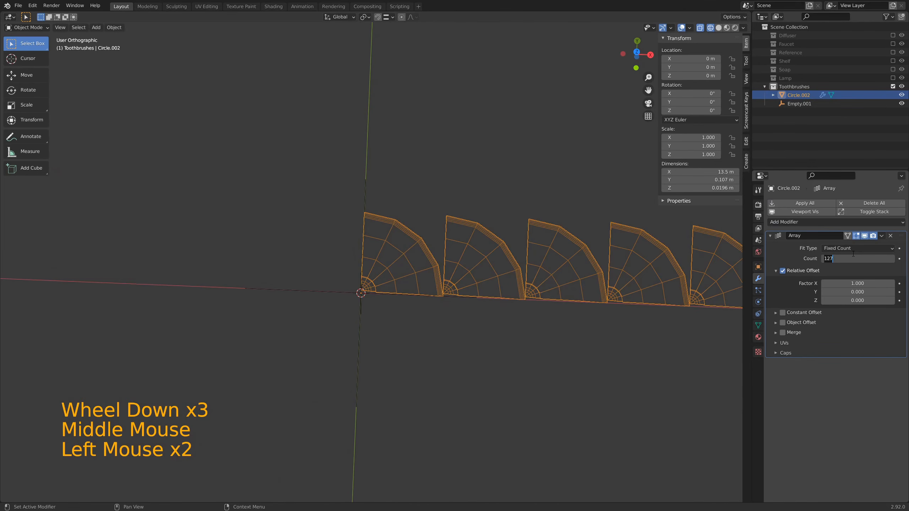
text(4)
key(Return)
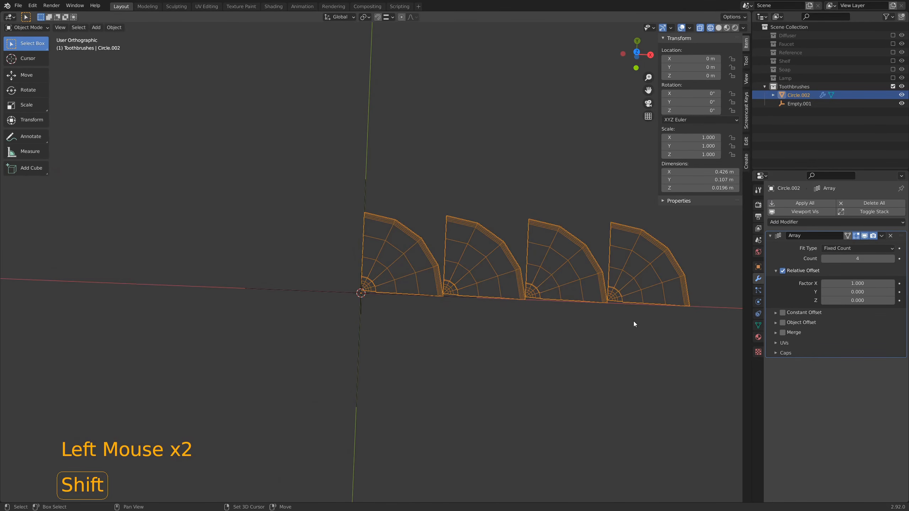
shift+middle_drag(634, 322, 595, 288)
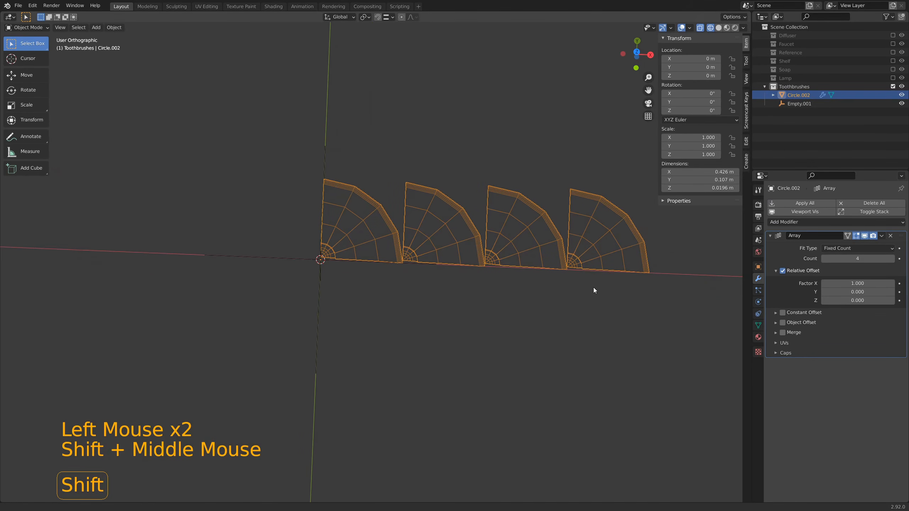
- Turn off the array's Relative Offset and enable Object Offset with Empty.001 as the offset object
click(782, 271)
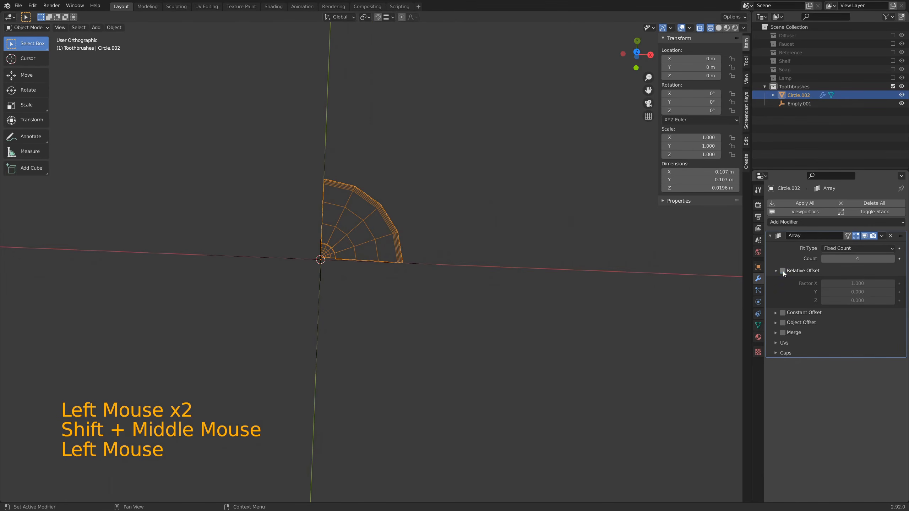
click(783, 323)
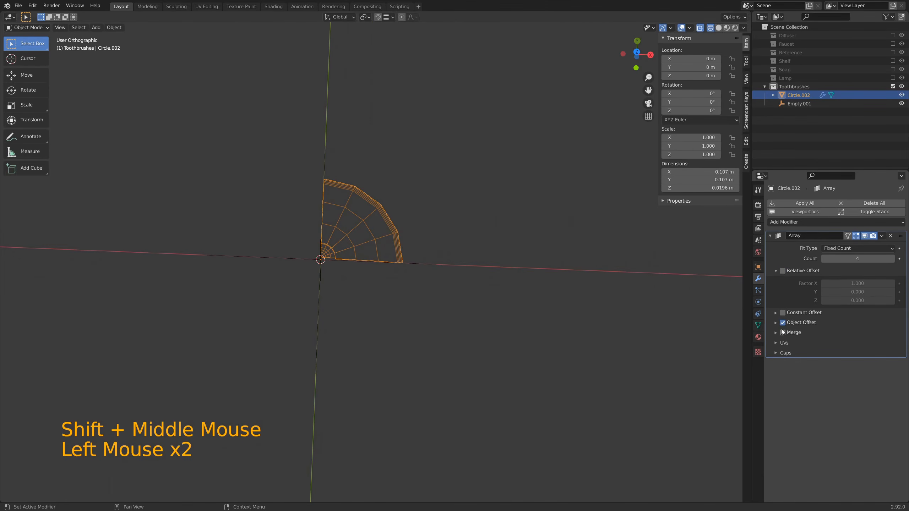
click(776, 324)
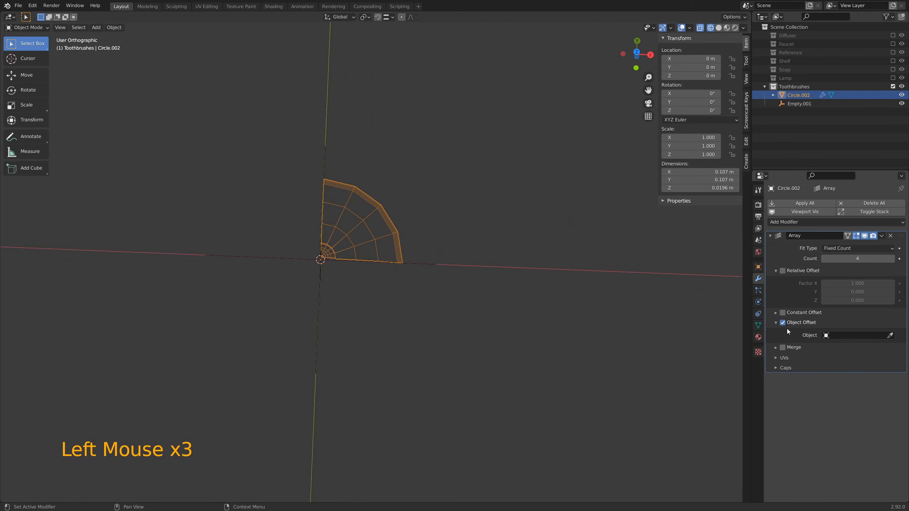
click(890, 336)
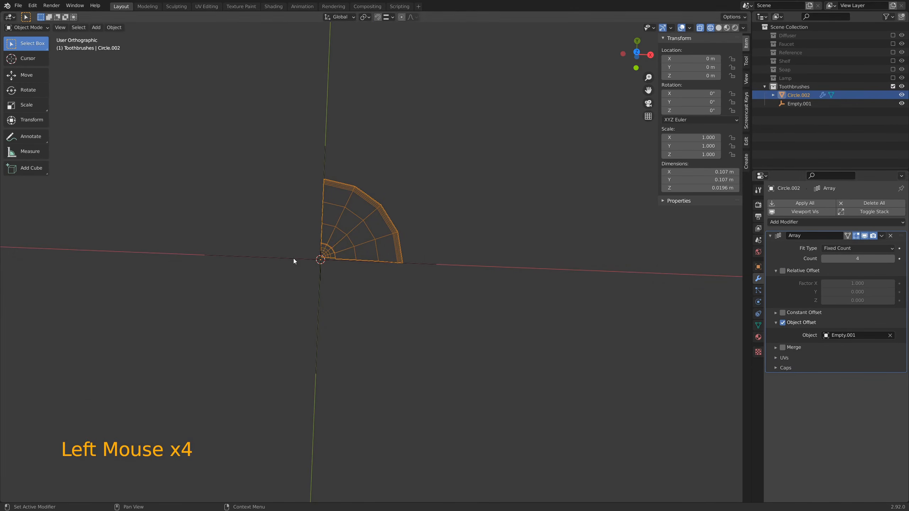
- Select the empty at the world origin
click(294, 257)
shift+middle_drag(434, 310, 462, 286)
click(433, 263)
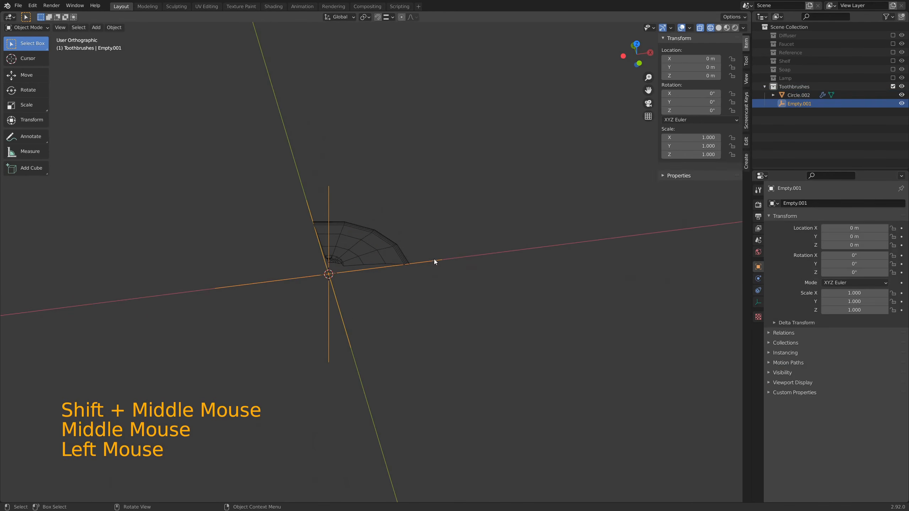
key(r)
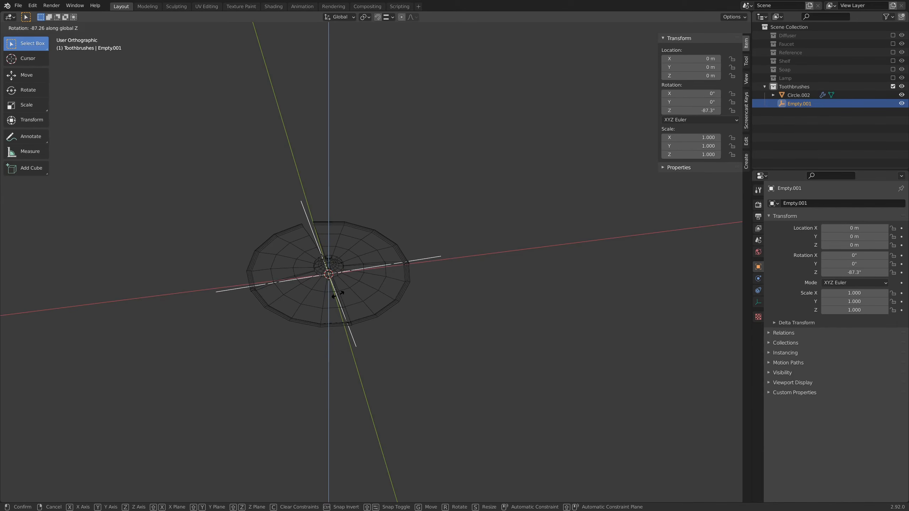
click(337, 296)
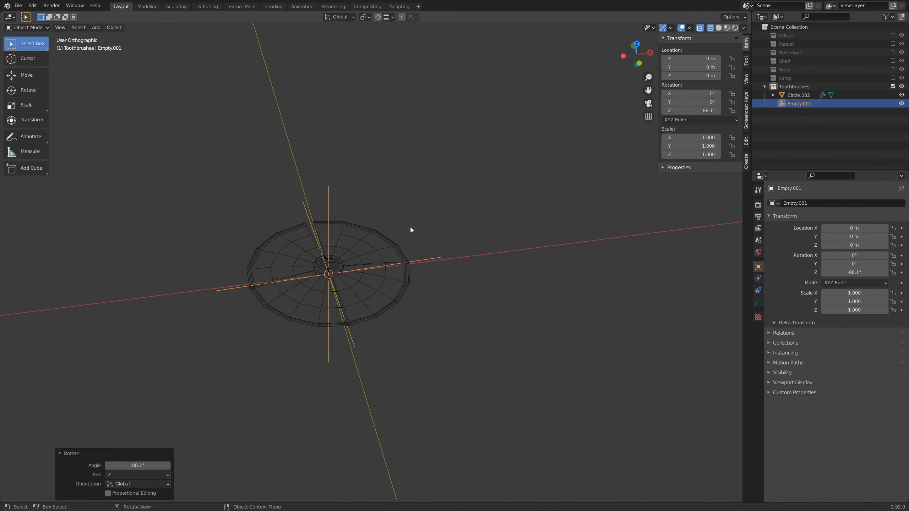
key(ctrl+z)
- Rotate the empty by 90° in top view, giving it a Z rotation of -90°, to array the quarters into a full disc
middle_drag(432, 202, 422, 245)
key(KP_7)
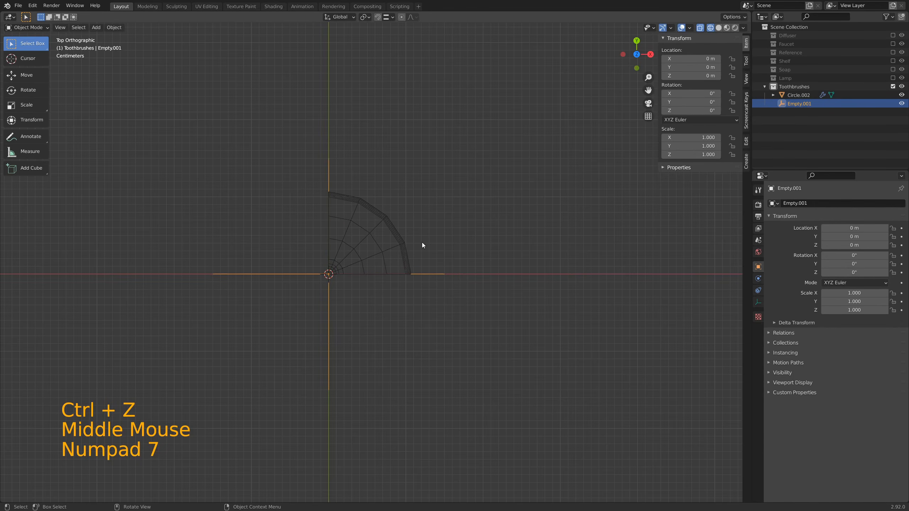
text(r)
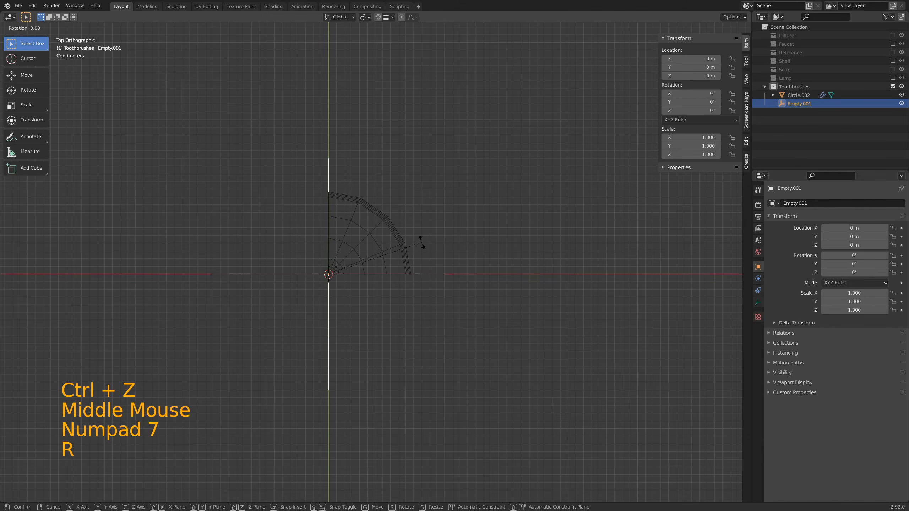
text(90)
key(Return)
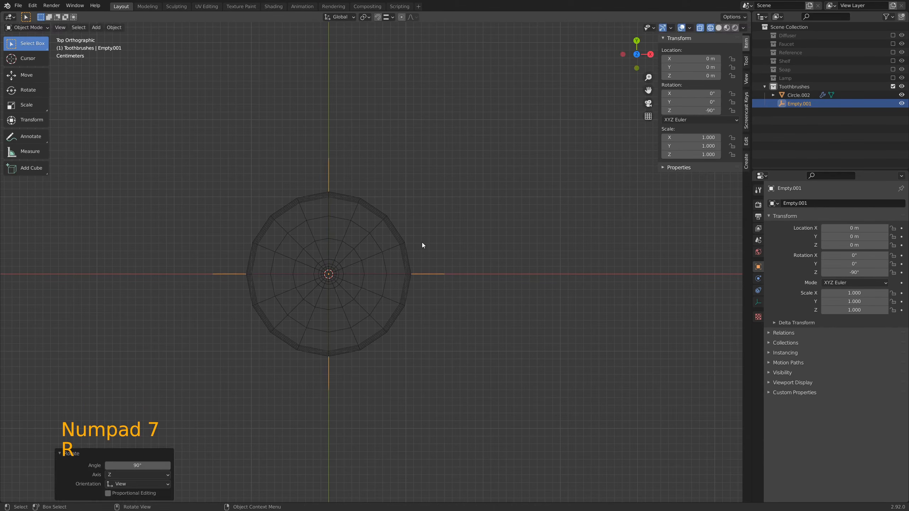
key(Tab)
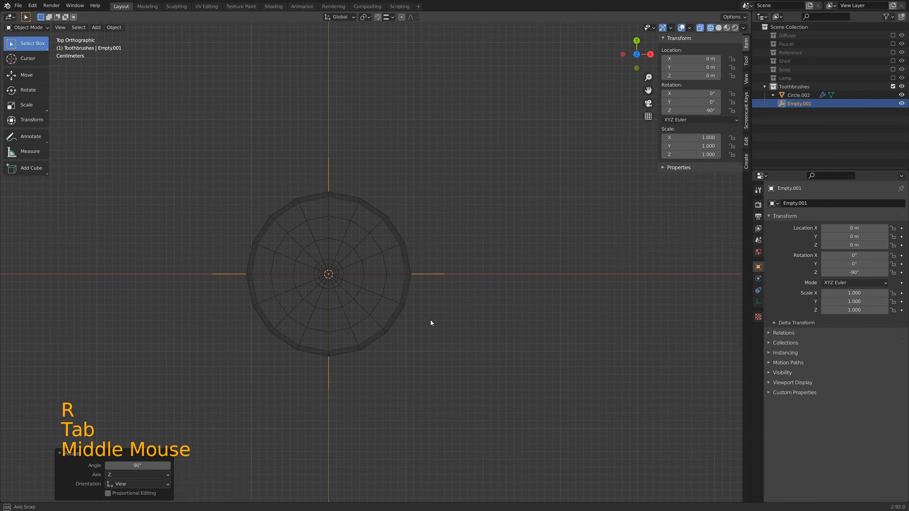
- Select the arrayed disc mesh and enter Edit Mode in top view
middle_drag(430, 320, 422, 300)
click(409, 252)
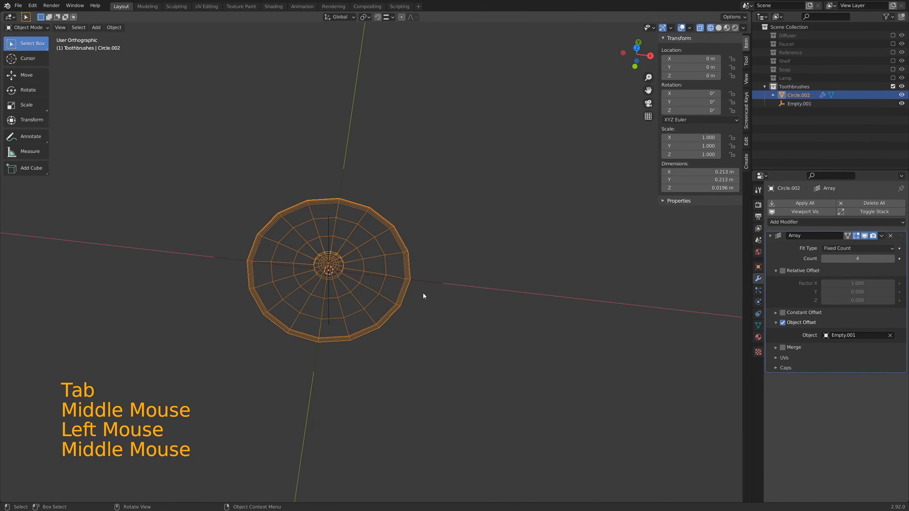
key(KP_7)
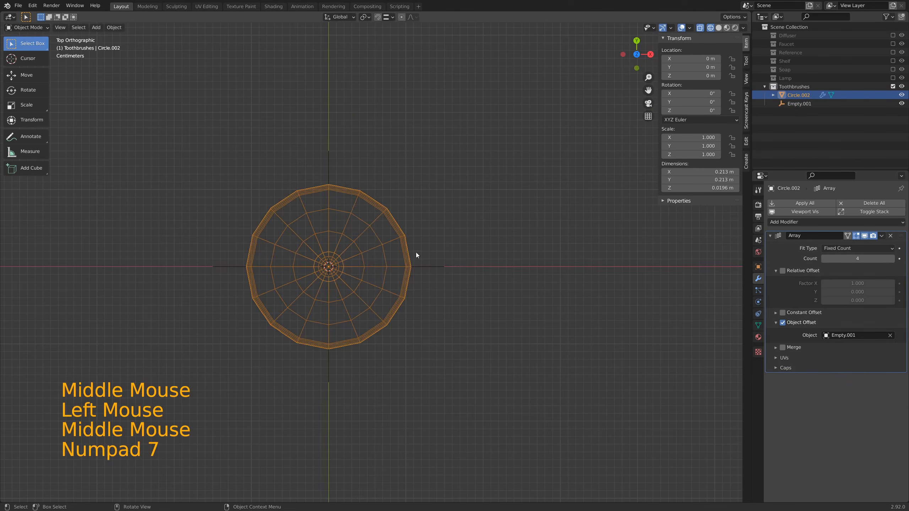
middle_drag(382, 275, 396, 196)
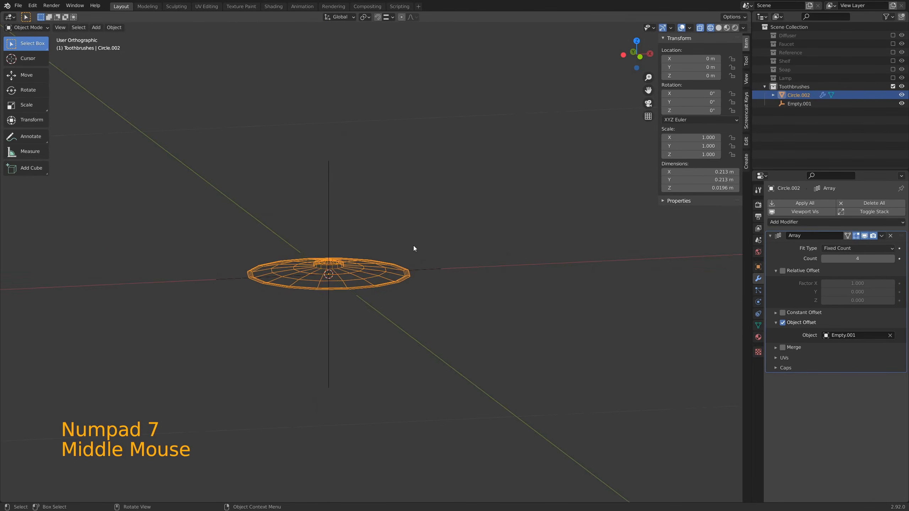
middle_drag(414, 250, 400, 314)
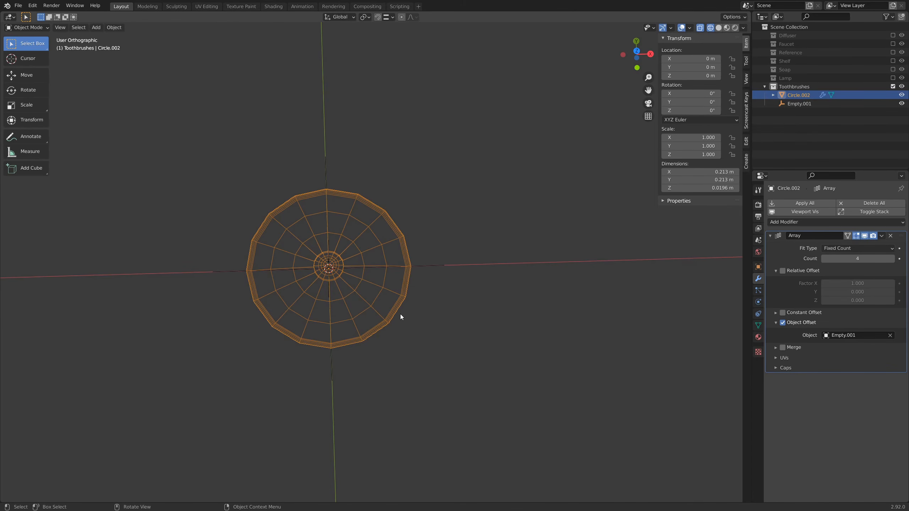
key(KP_7)
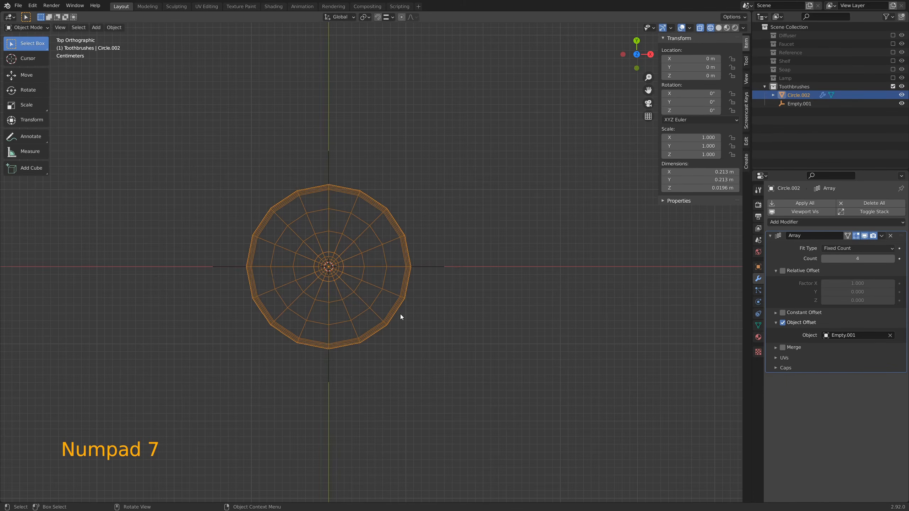
key(Tab)
scroll(391, 250, up, 4)
shift+middle_drag(355, 182, 346, 256)
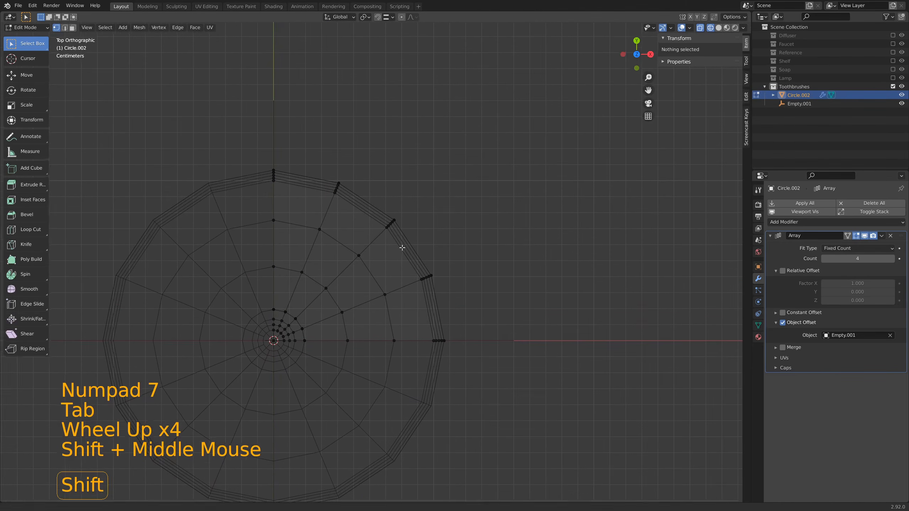
- Select the four middle faces of the quarter disc between hub and rim and inset them about 0.011 m
key(3)
click(350, 227)
shift+click(388, 265)
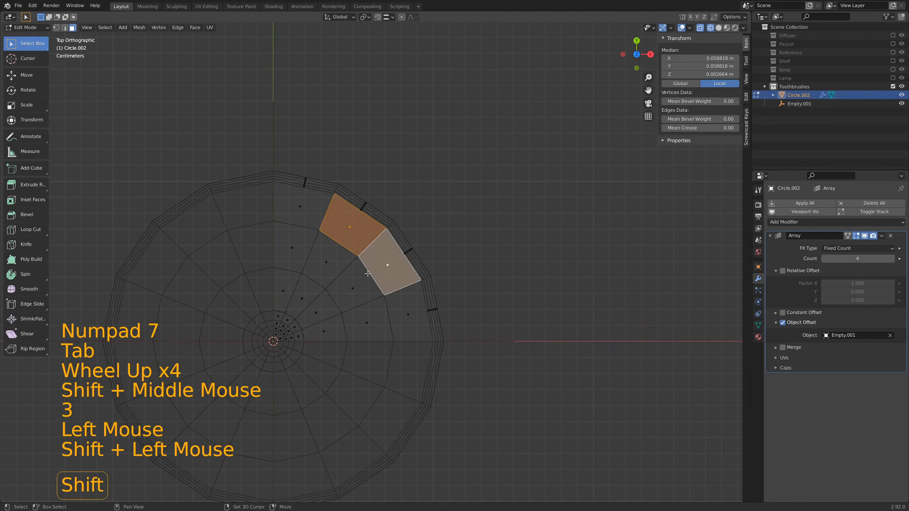
shift+click(352, 288)
shift+click(329, 262)
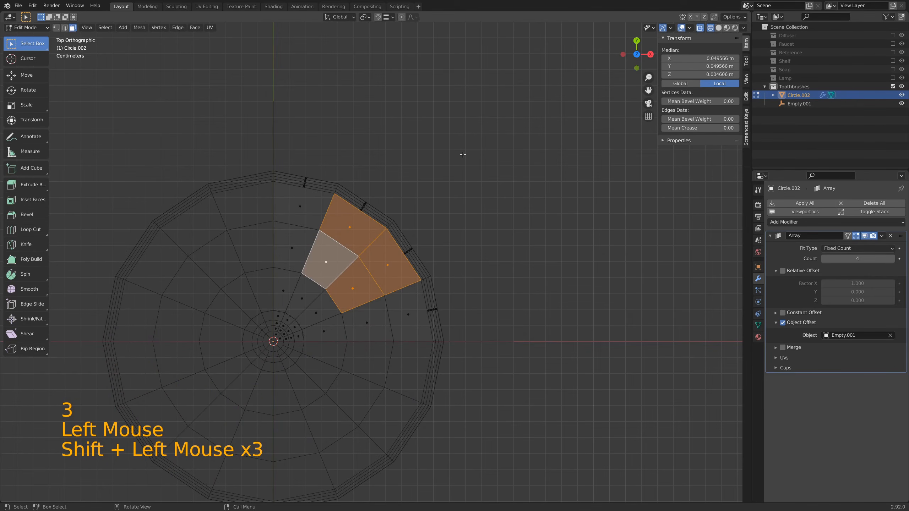
key(i)
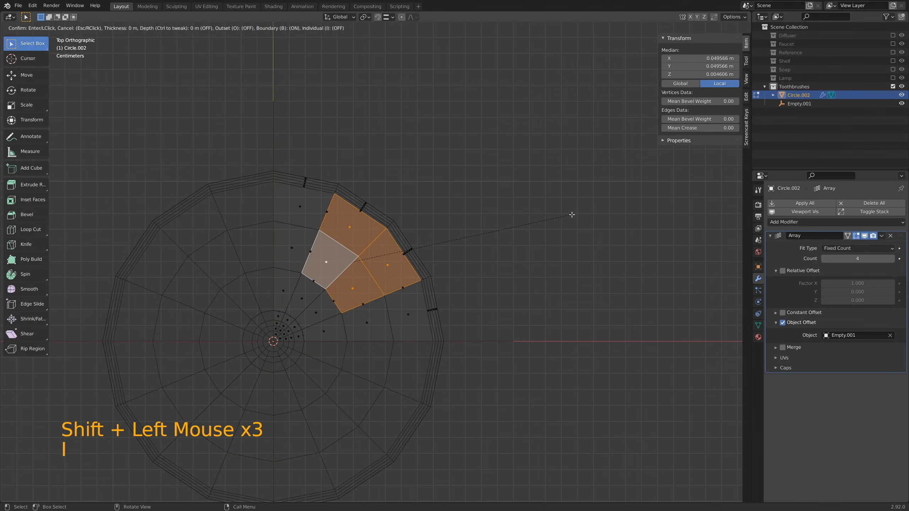
click(553, 210)
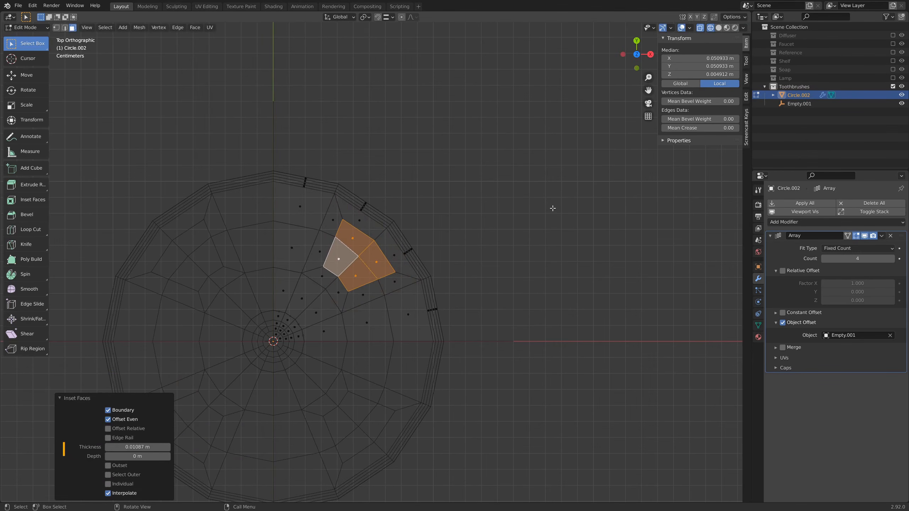
- Delete the inset faces and shape the hole's edge loop into a circle with LoopTools
key(Delete)
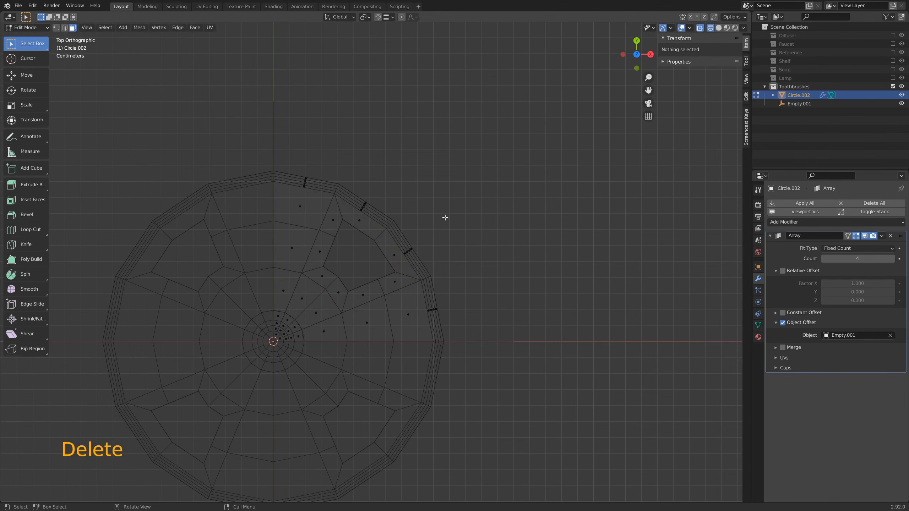
key(2)
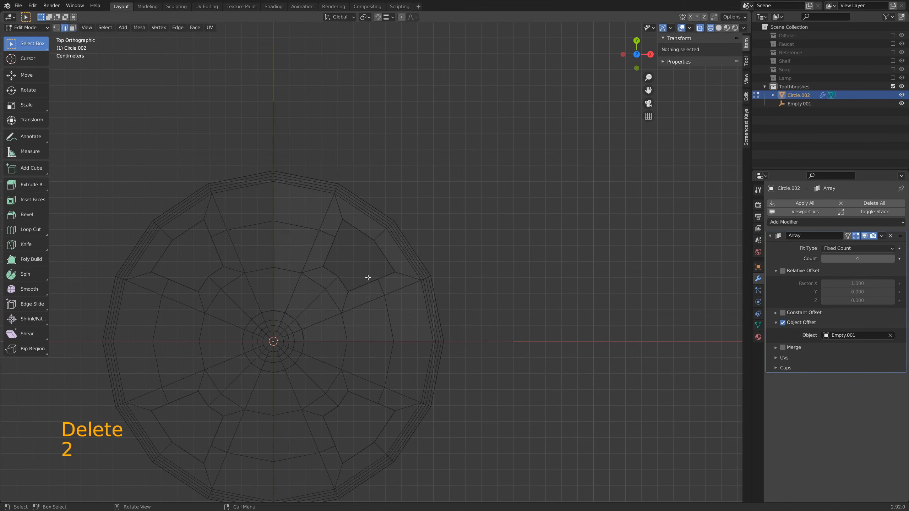
alt+click(382, 257)
right_click(350, 257)
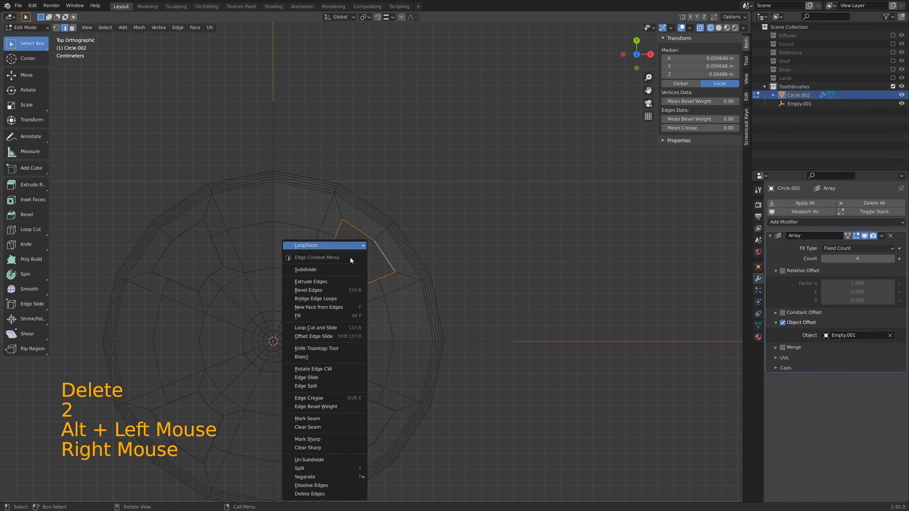
mouse_move(354, 245)
click(396, 256)
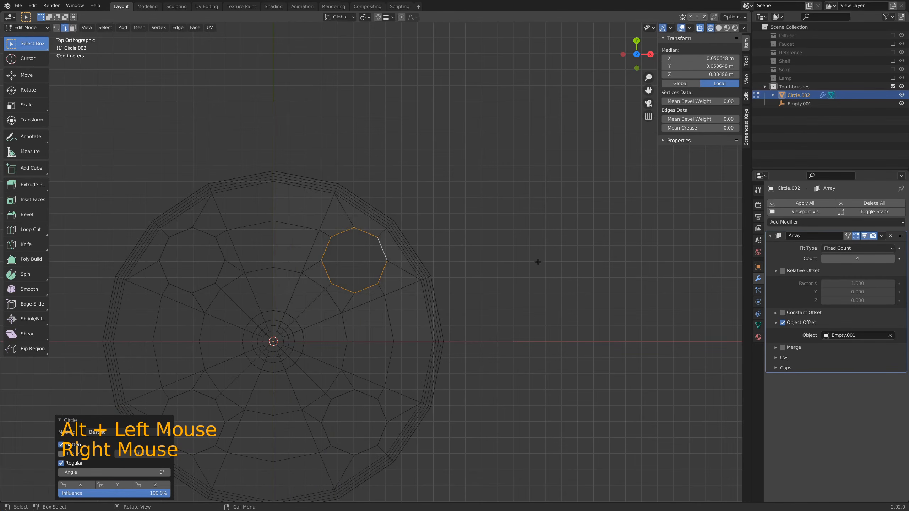
- Return the disc to Object Mode and switch the viewport to solid shading
middle_drag(538, 262, 375, 267)
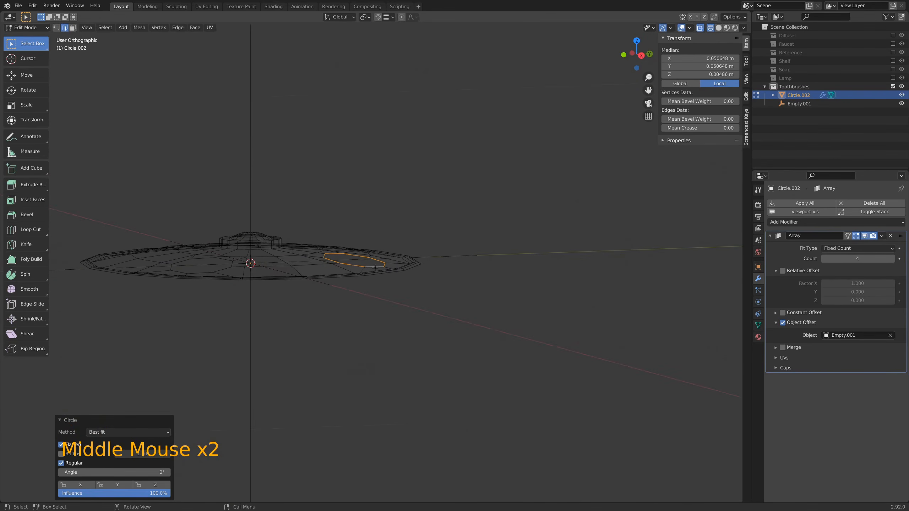
middle_drag(416, 209, 411, 251)
scroll(412, 256, down, 3)
key(Tab)
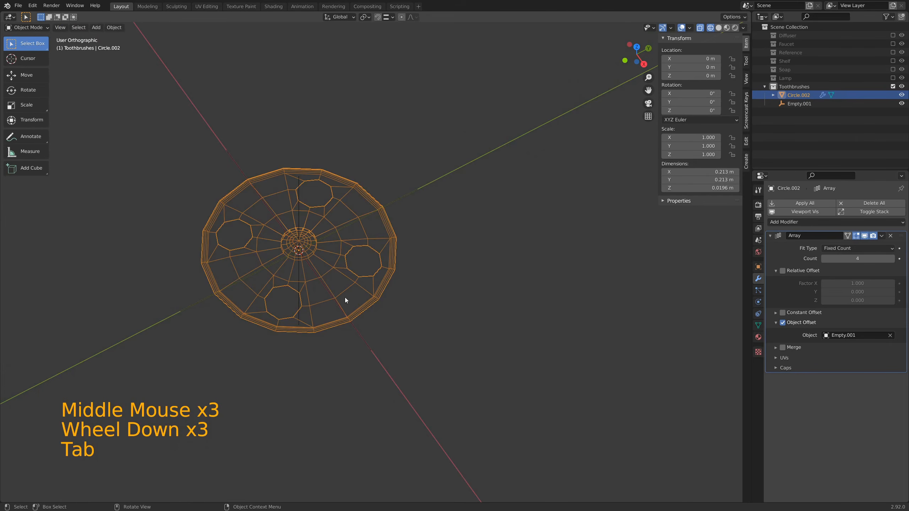
middle_drag(345, 297, 376, 271)
key(z)
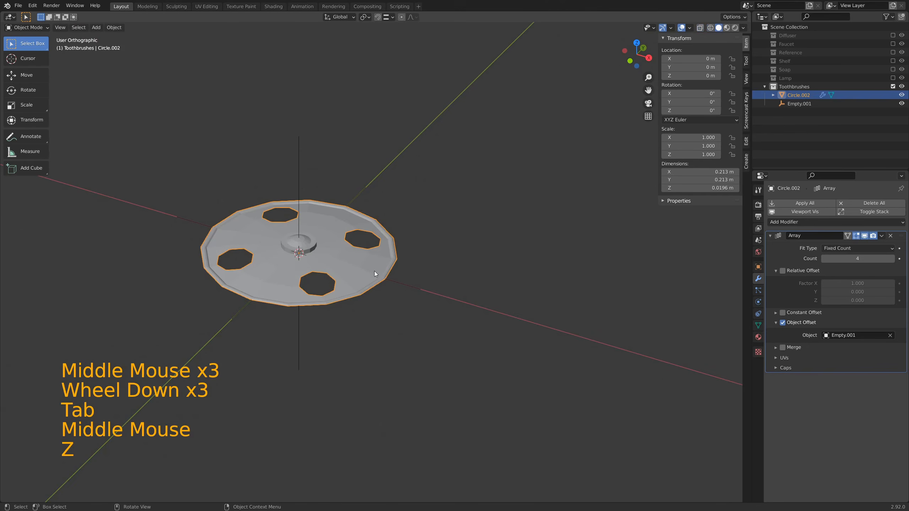
- Add a Subdivision modifier at level 2 to the disc and check the smoothed surface
scroll(364, 234, up, 2)
scroll(364, 234, up, 2)
shift+middle_drag(300, 227, 509, 248)
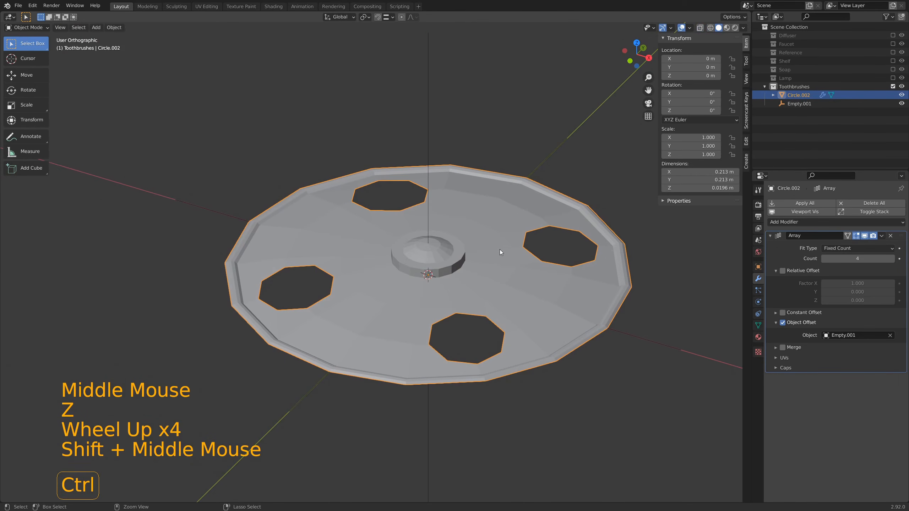
key(ctrl+2)
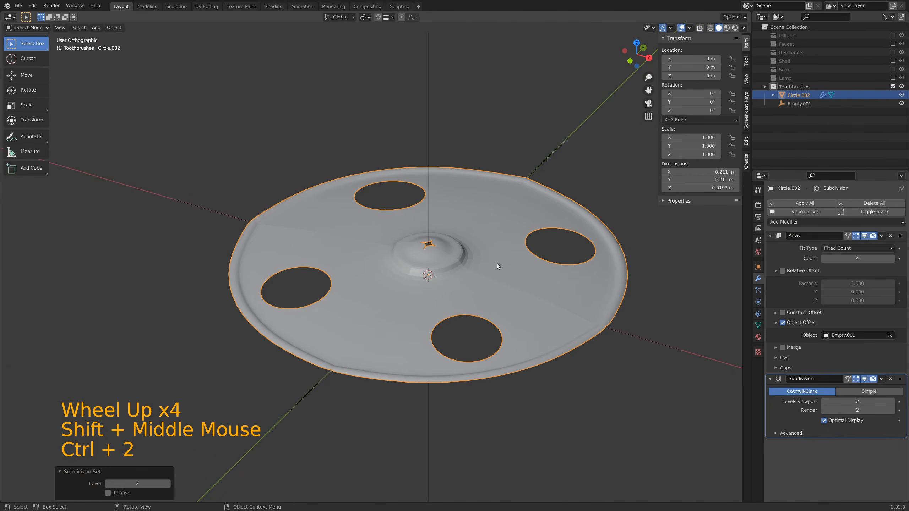
middle_drag(497, 263, 596, 274)
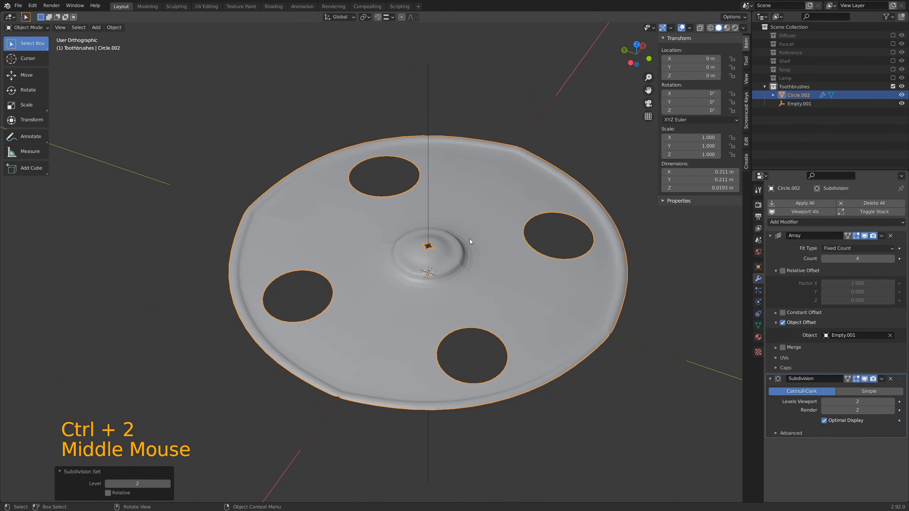
- Enable Merge on the disc's Array modifier, including First and Last Copies
middle_drag(469, 239, 482, 276)
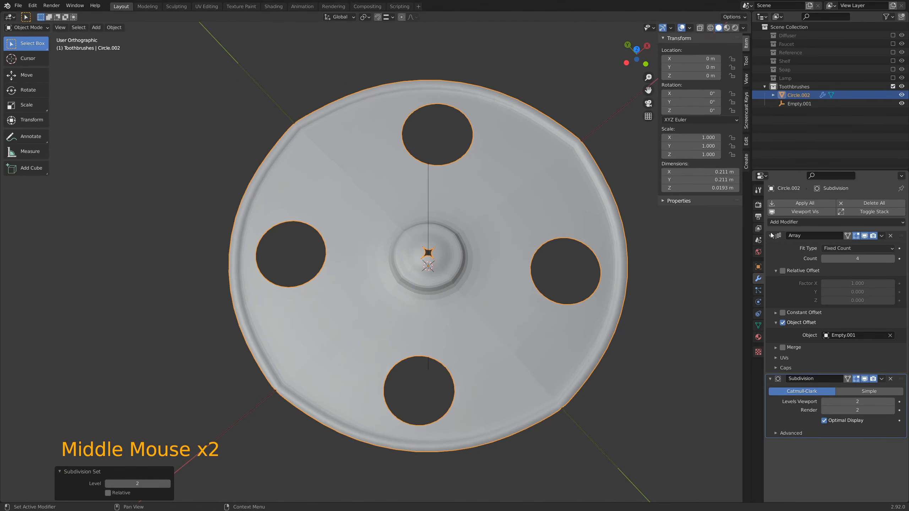
click(770, 380)
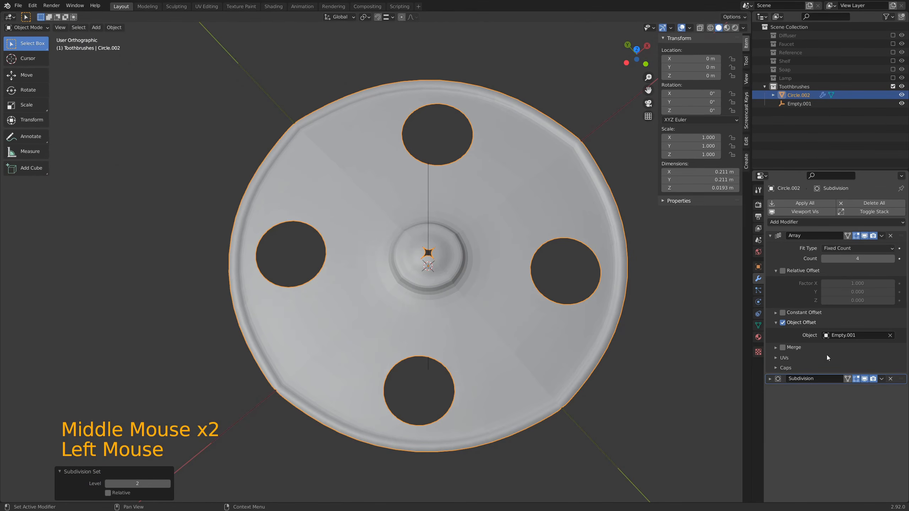
click(782, 347)
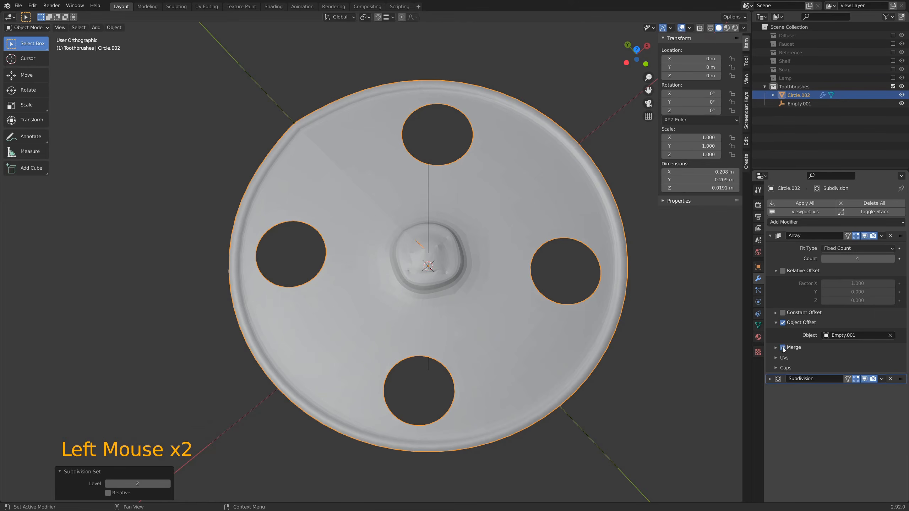
mouse_move(522, 316)
middle_down()
mouse_move(516, 283)
mouse_move(500, 283)
mouse_move(491, 306)
mouse_move(540, 313)
middle_up()
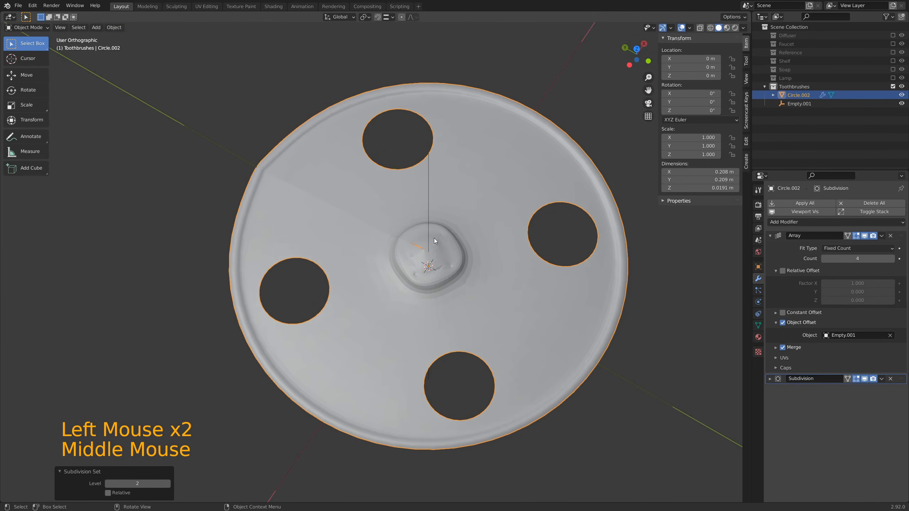
middle_drag(440, 303, 357, 254)
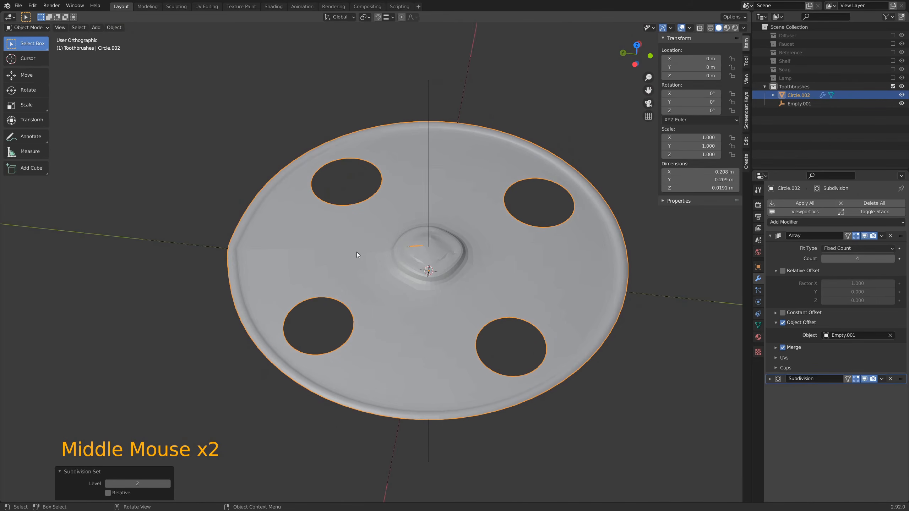
click(775, 348)
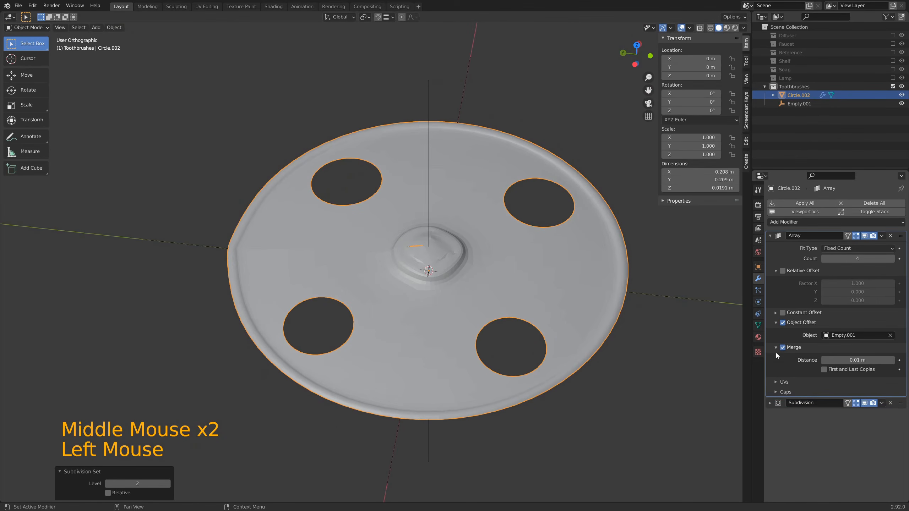
click(824, 370)
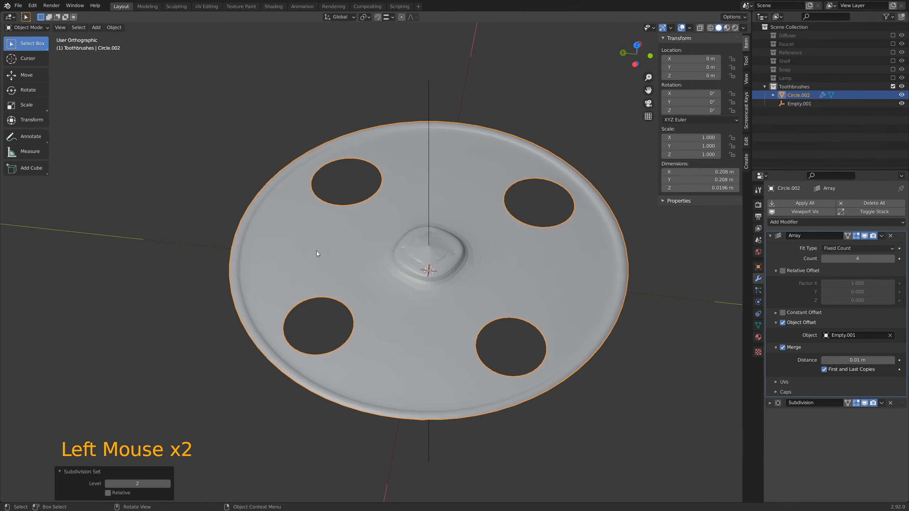
- Examine the merged centre of the hub up close in Object Mode and Edit Mode
middle_drag(316, 253, 526, 286)
scroll(413, 248, up, 4)
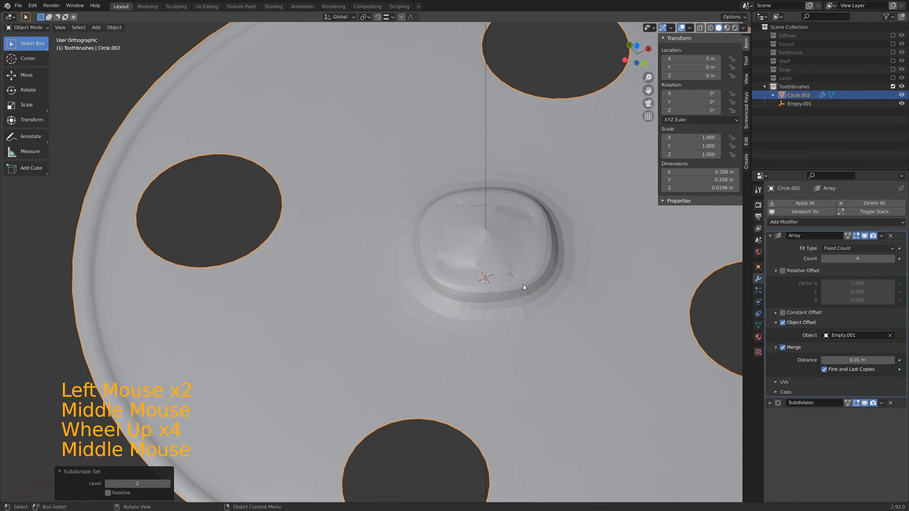
click(844, 361)
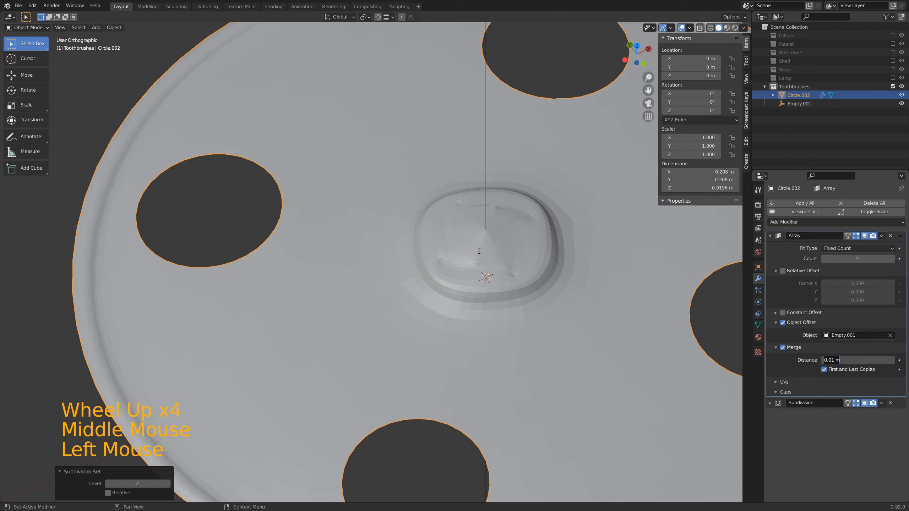
click(515, 237)
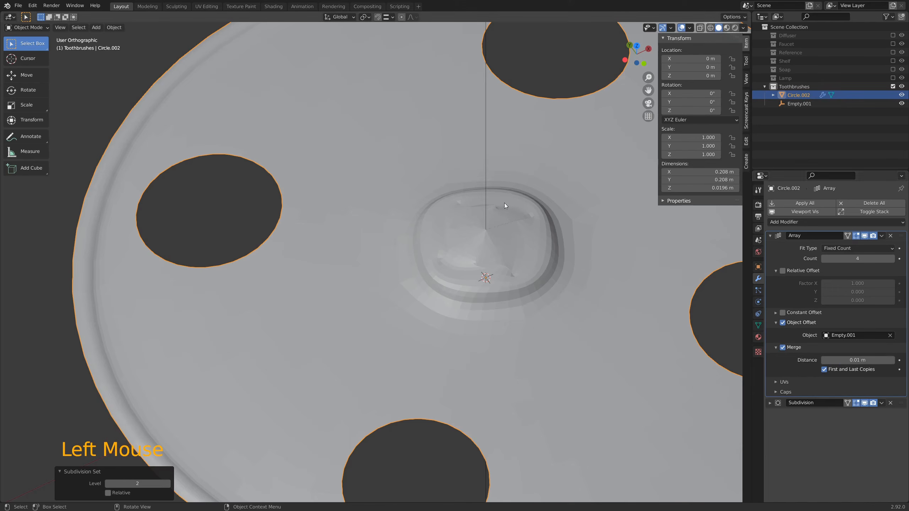
click(508, 241)
key(Tab)
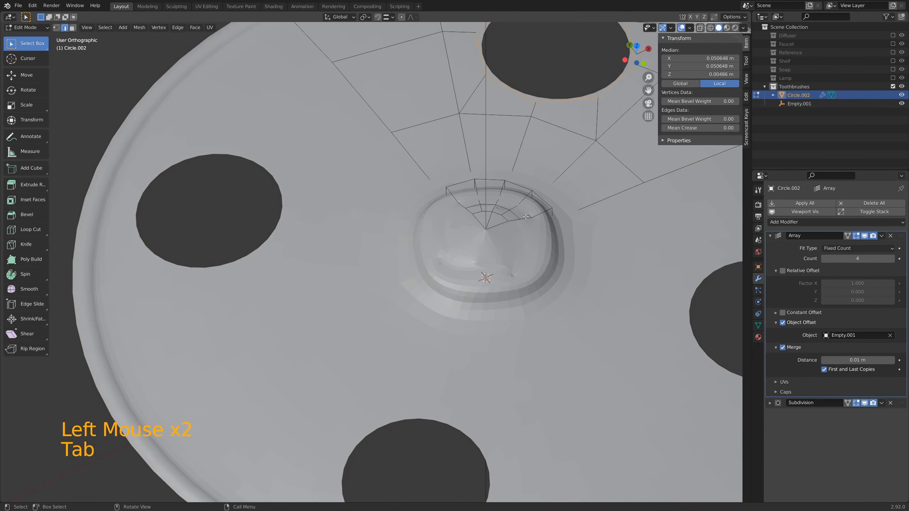
middle_drag(526, 217, 515, 233)
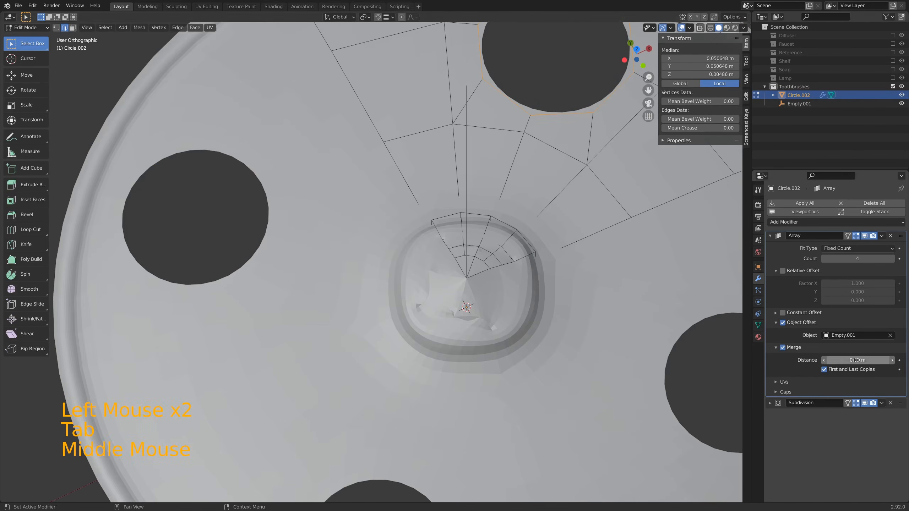
key(Tab)
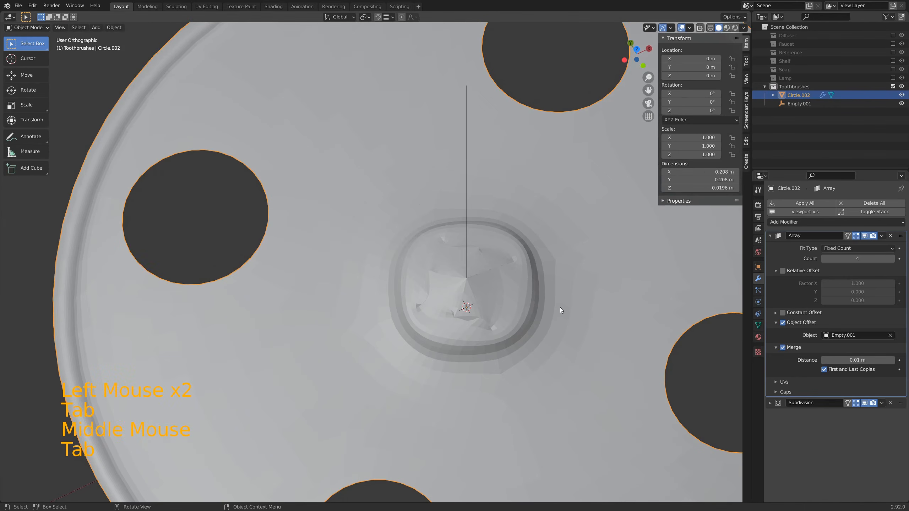
- Set the Array modifier's merge distance to 0.001 m
click(861, 360)
key(Left)
key(Left)
key(Left)
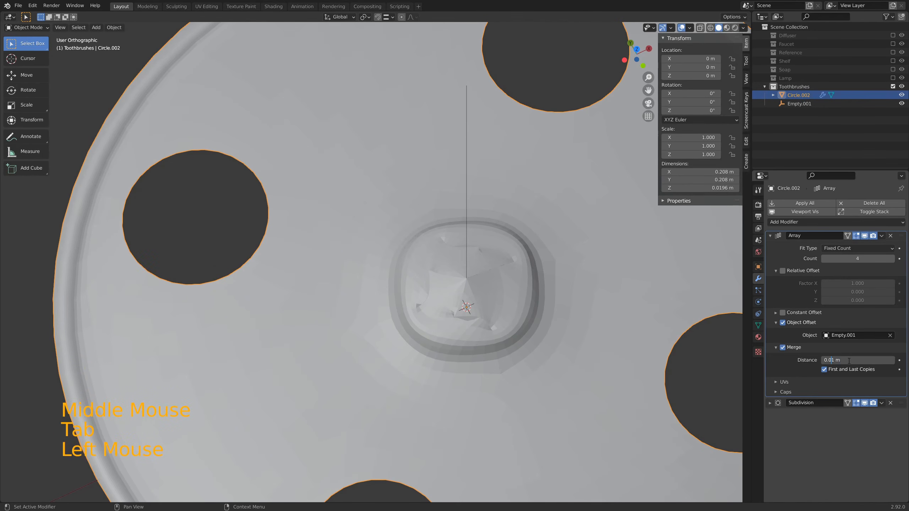
key(Return)
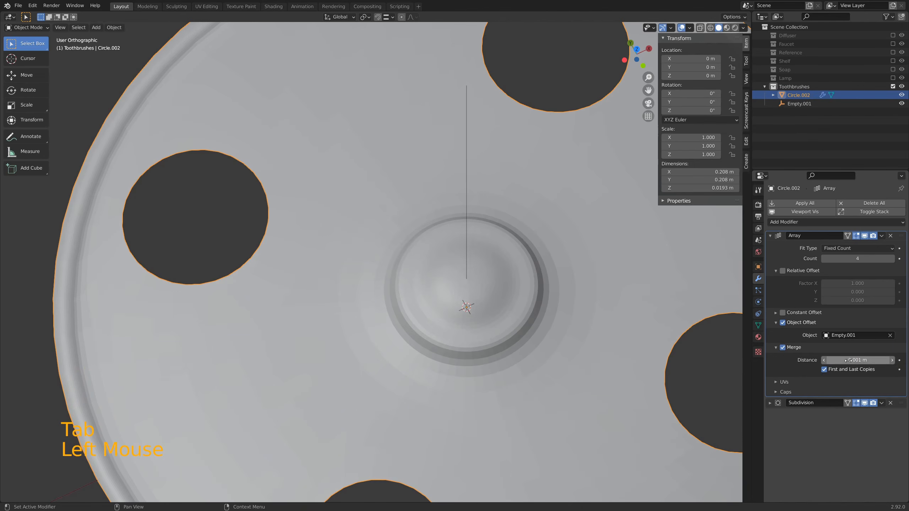
- Apply smooth shading to the whole disc
middle_drag(530, 412, 494, 331)
right_click(489, 306)
click(488, 307)
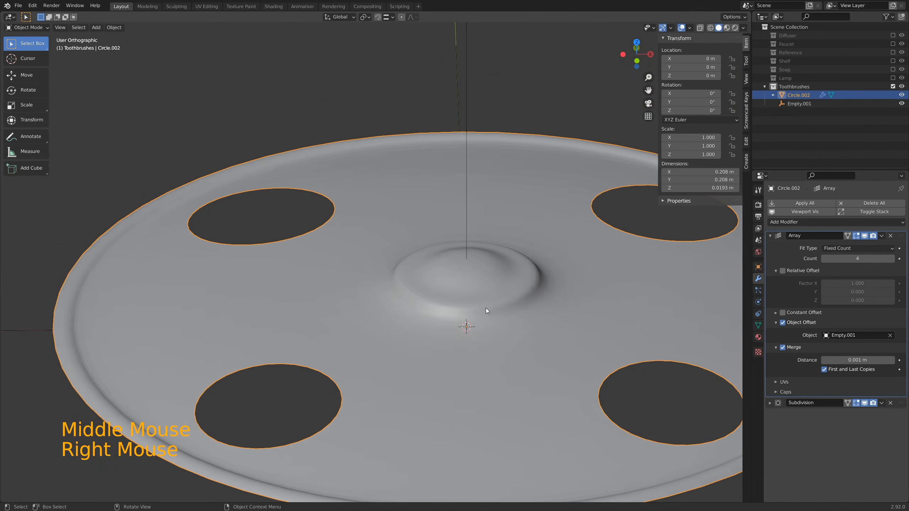
- Add a loop cut to the hub's top in Edit Mode, between the dome and its outer edge, at a slide factor of about -0.833
key(Tab)
middle_drag(540, 313, 534, 281)
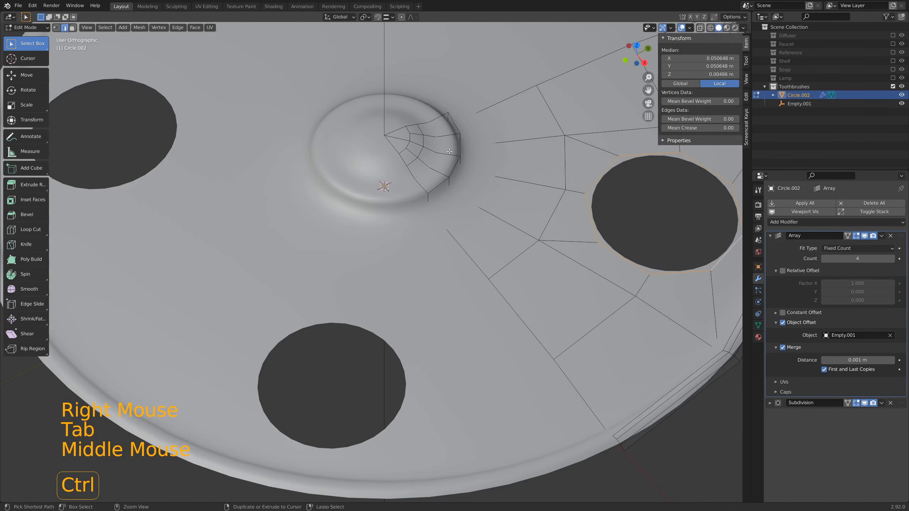
key(ctrl+r)
click(443, 149)
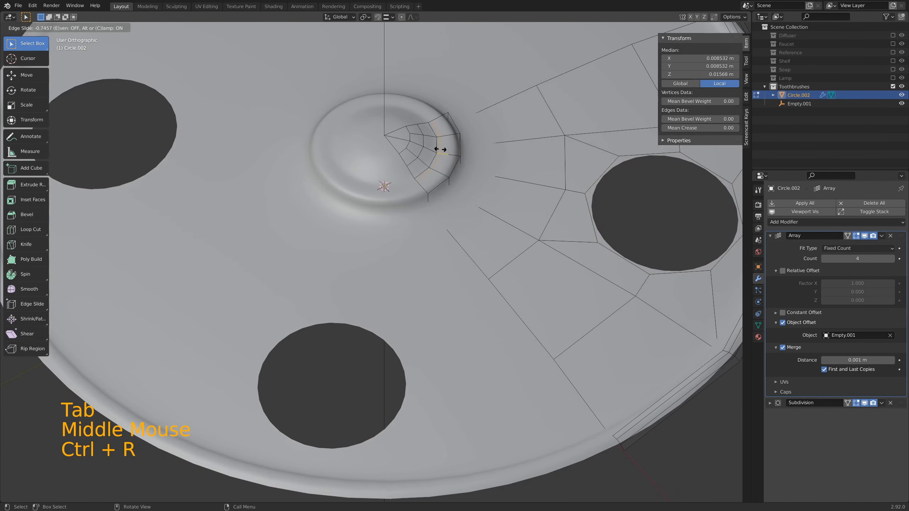
click(443, 150)
- Add a loop cut on the disc surface tight around the base of the hub, at a slide factor of about -0.932
middle_drag(446, 155, 490, 196)
key(ctrl+r)
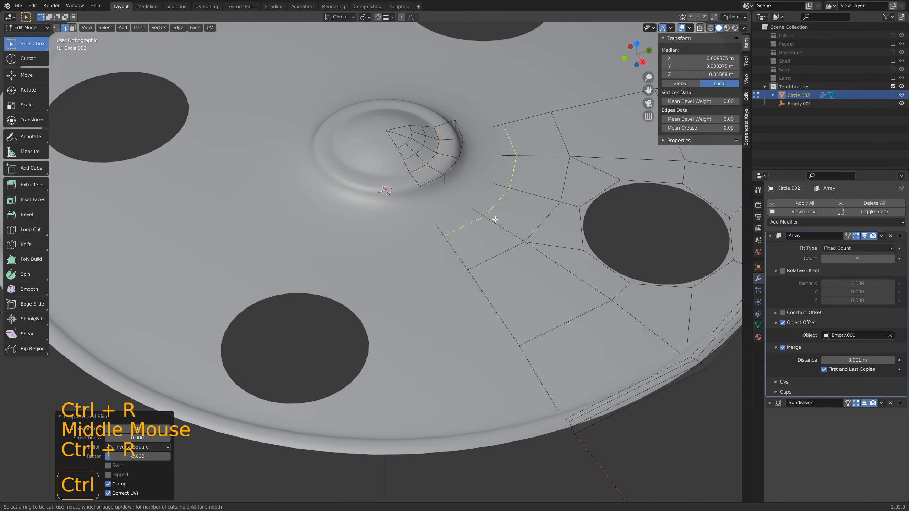
click(480, 205)
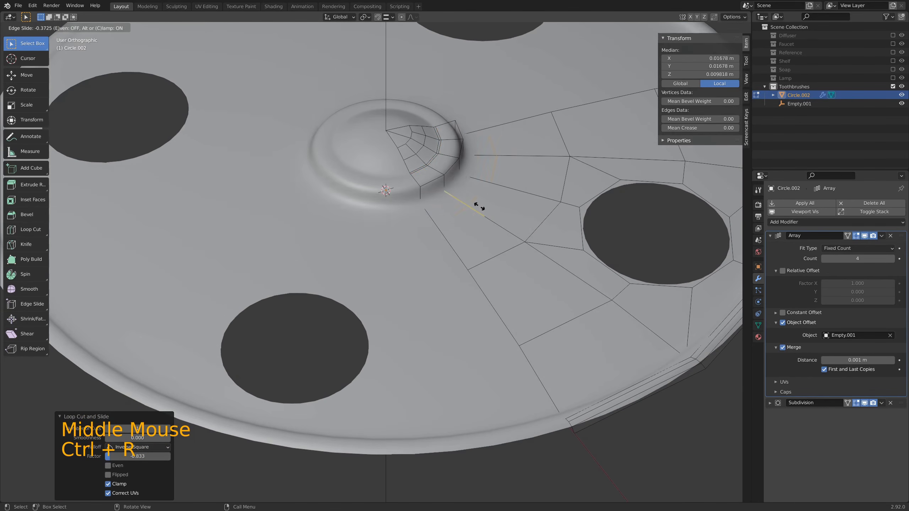
click(459, 194)
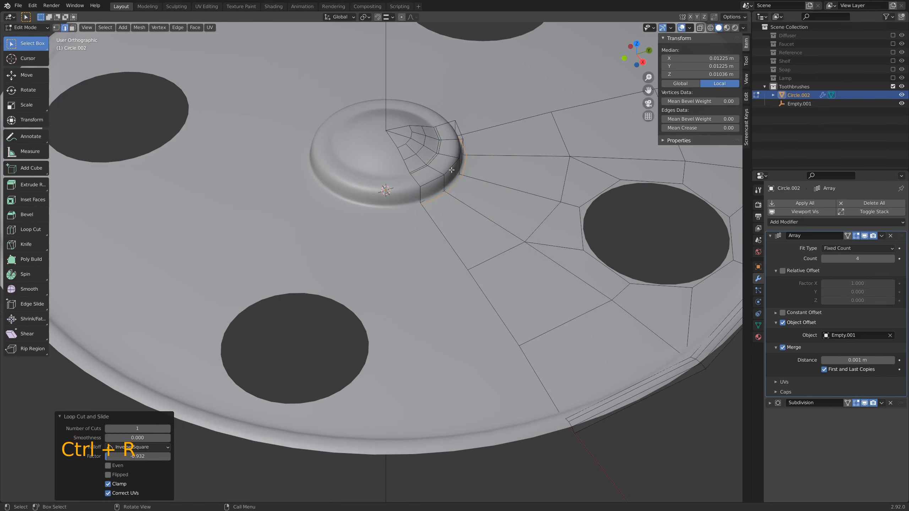
- Bevel the hub's upper outer edge loop with a width of about 0.00126 m and 2 segments
middle_drag(455, 175, 540, 215)
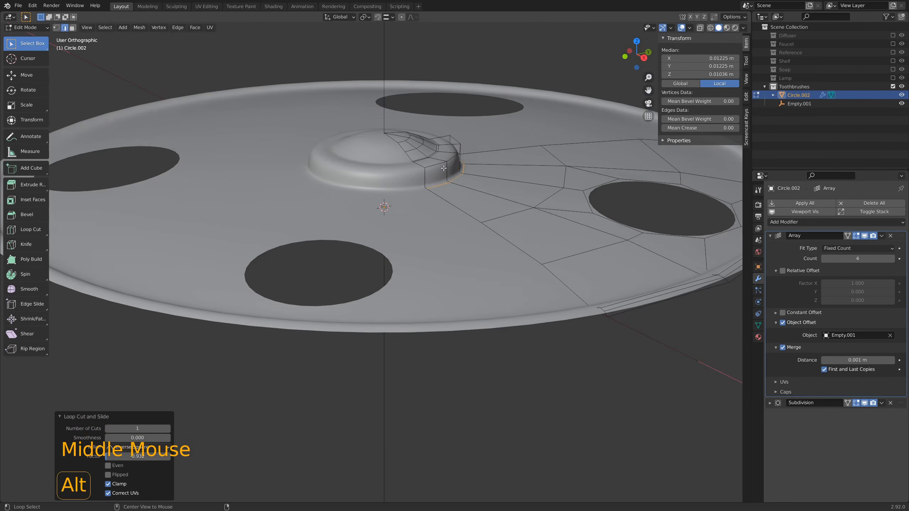
alt+click(540, 215)
key(ctrl+b)
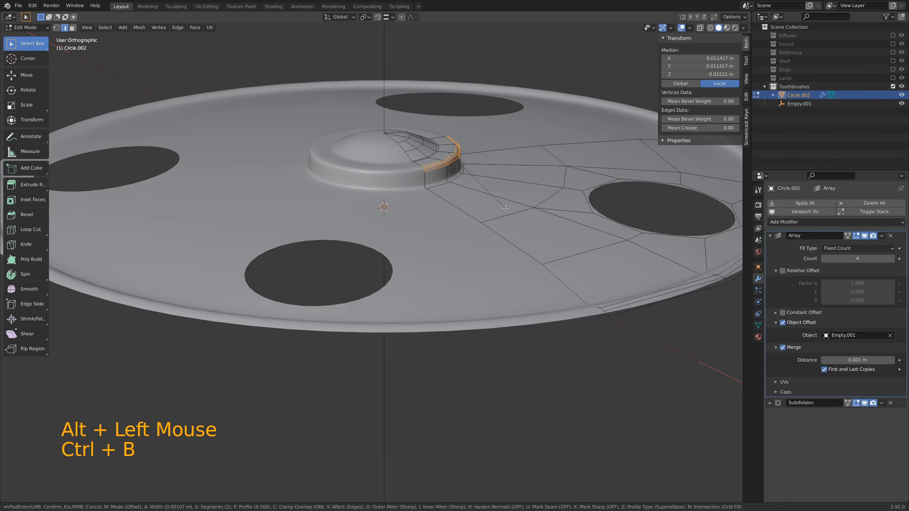
click(505, 209)
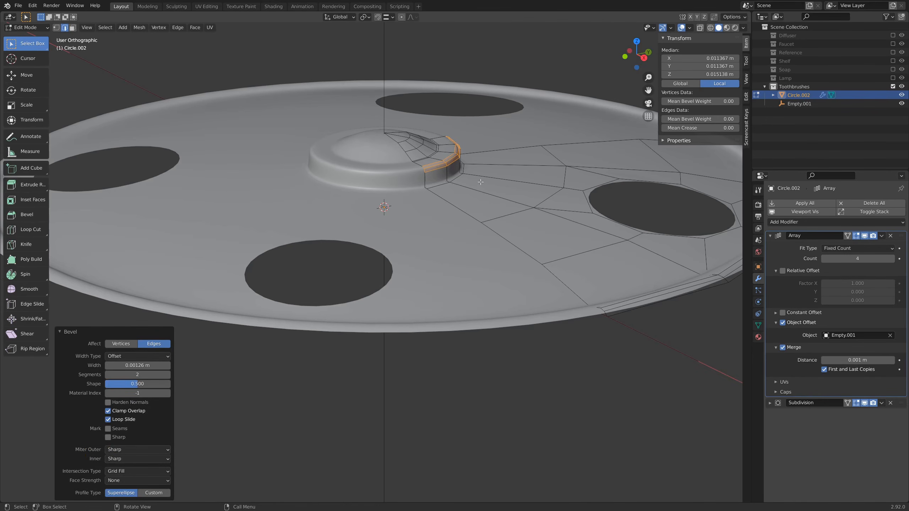
- Check the whole smoothed disc in Object Mode from several angles and return to Edit Mode
key(Tab)
shift+middle_drag(492, 150, 469, 172)
scroll(469, 172, down, 5)
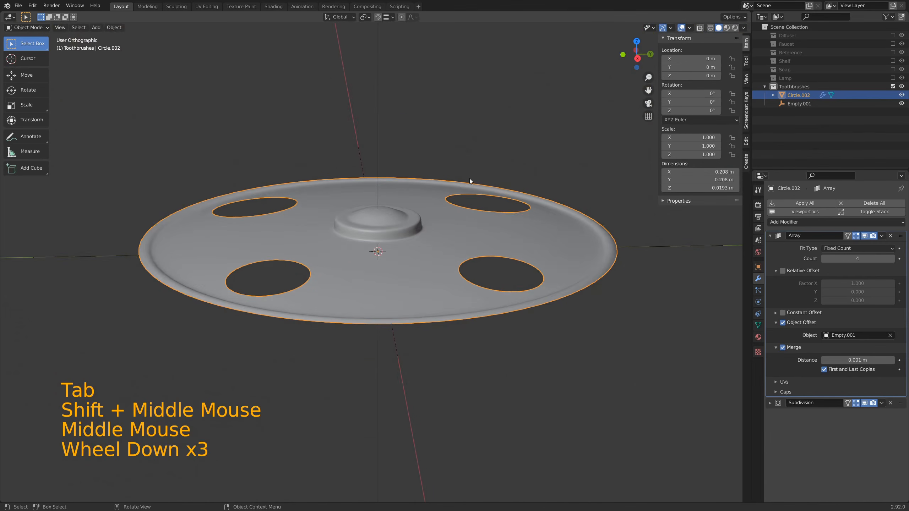
shift+middle_drag(442, 215, 408, 266)
shift+middle_drag(319, 322, 370, 311)
key(Tab)
scroll(322, 307, up, 2)
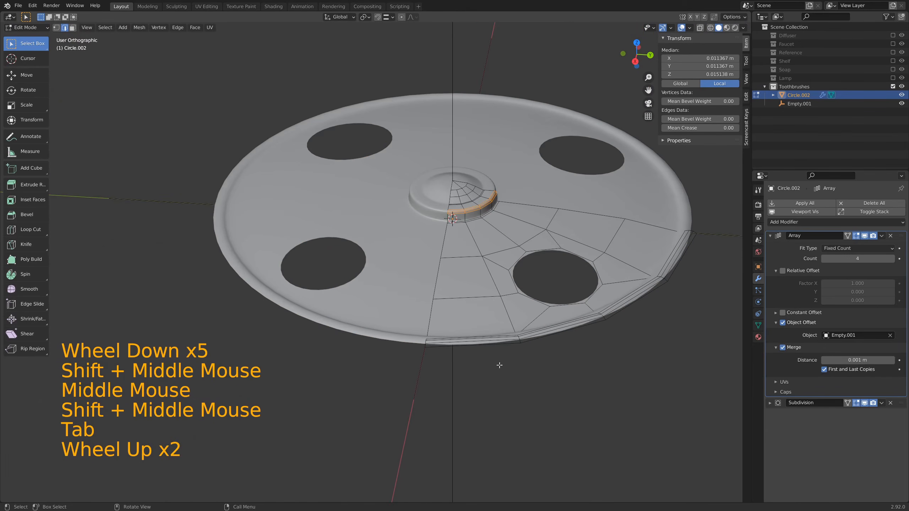
- Select the quarter's outer rim edges, grow the selection across the rim band and try to scale it
alt+click(534, 342)
middle_drag(534, 342, 571, 306)
key(ctrl+KP_Add)
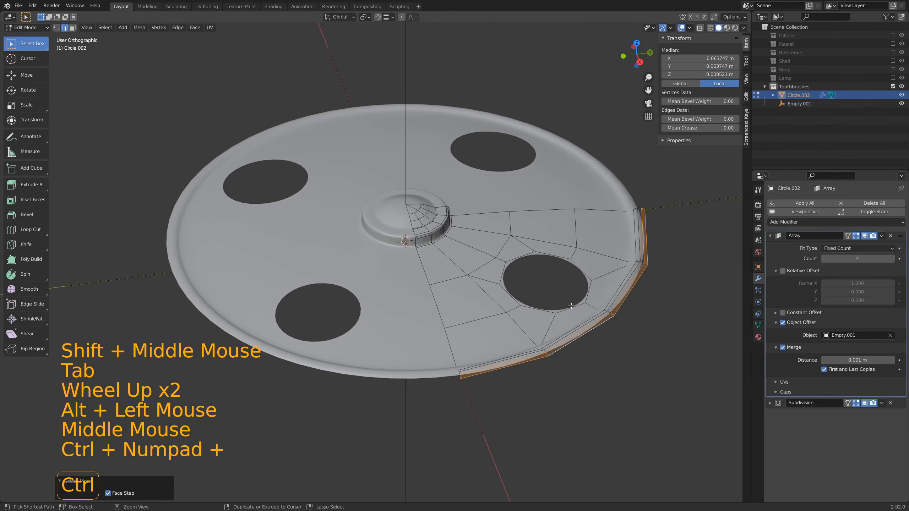
key(ctrl+KP_Add)
key(ctrl+KP_Add)
key(ctrl+KP_Add)
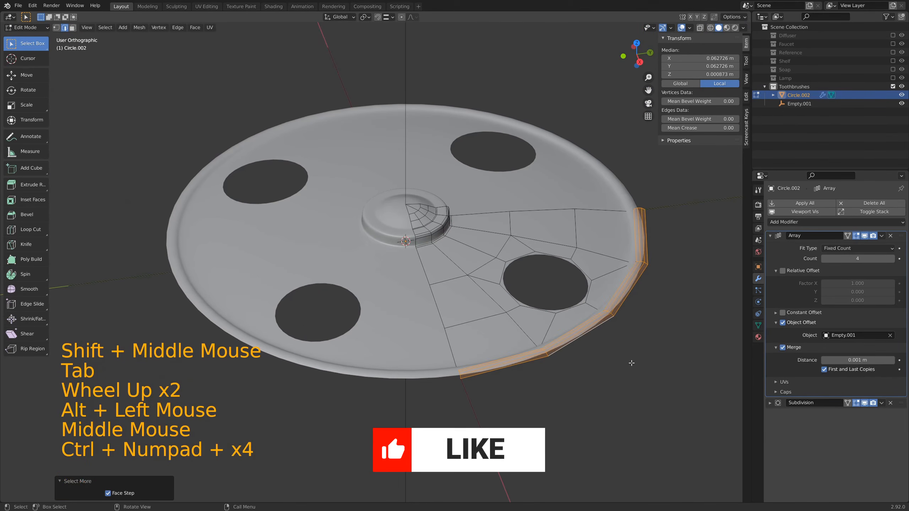
key(s)
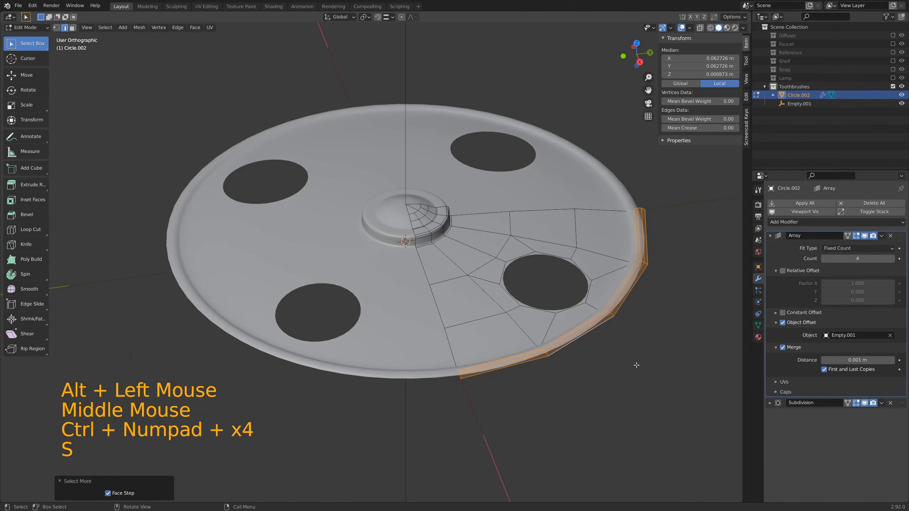
middle_drag(637, 365, 590, 316)
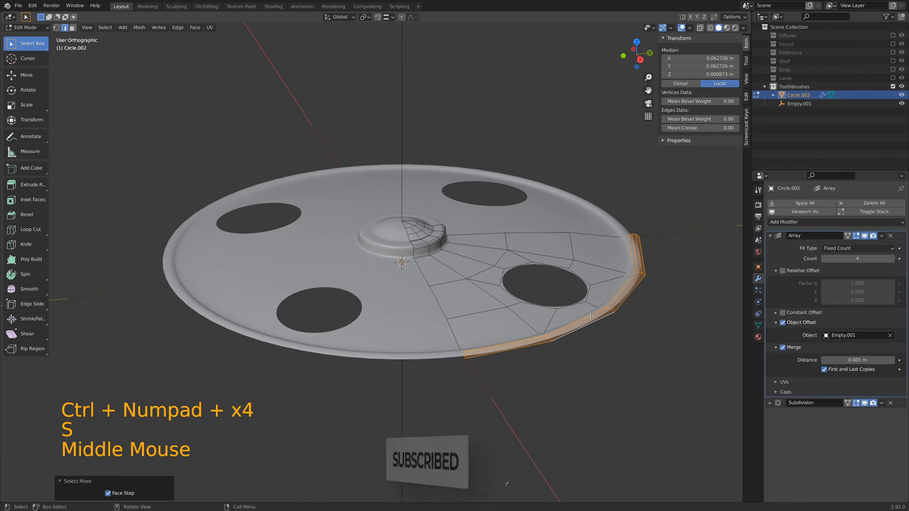
- Select the quarter's outermost rim edges and try to extrude them downward along Z
key(2)
alt+click(470, 371)
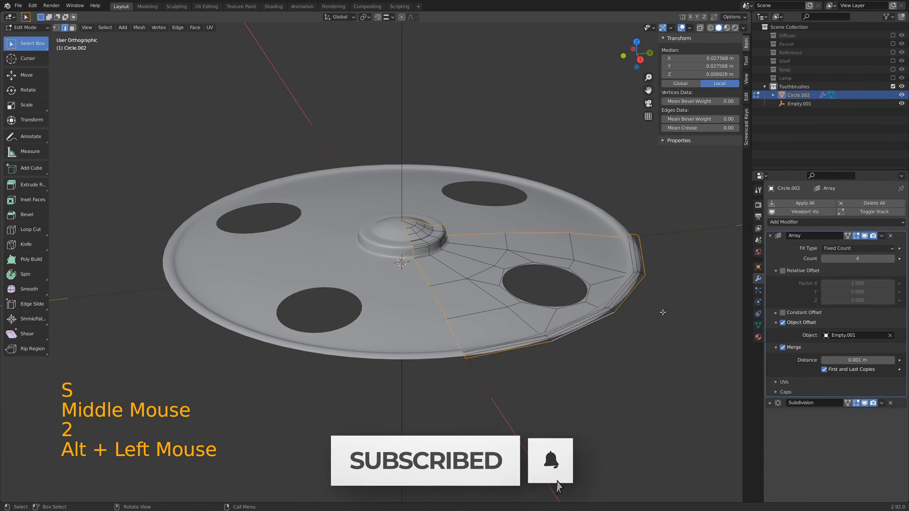
click(471, 371)
ctrl+click(655, 260)
middle_drag(658, 351, 486, 354)
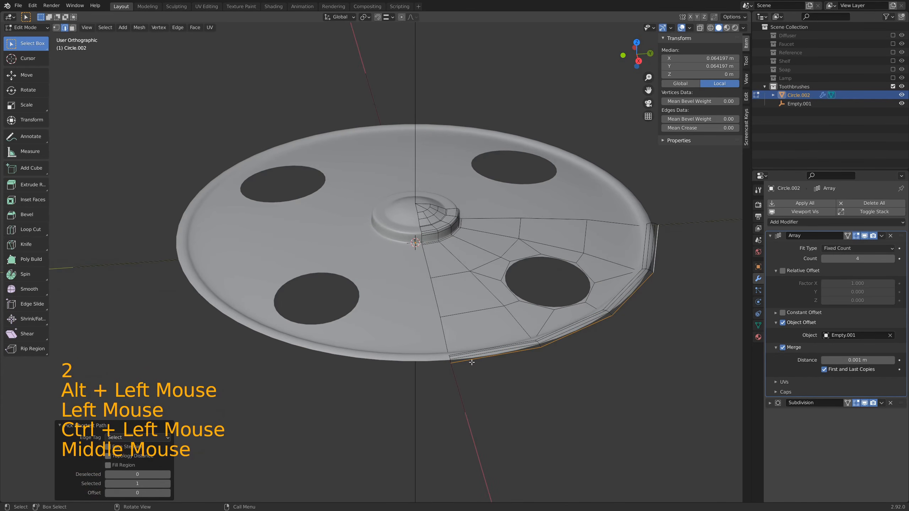
click(456, 365)
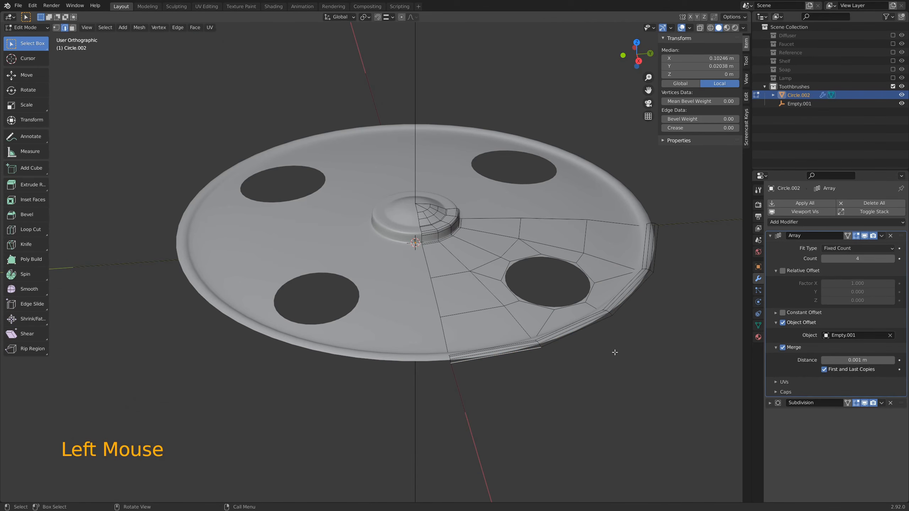
ctrl+click(660, 250)
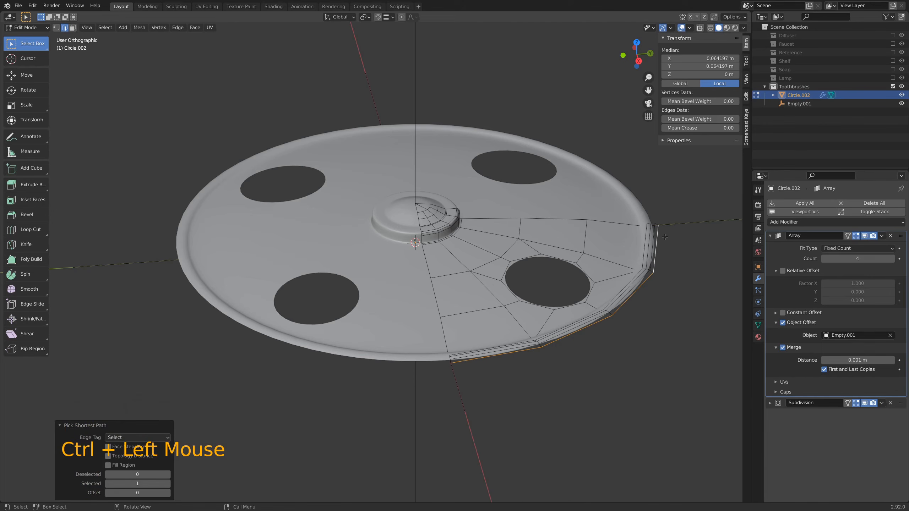
middle_drag(558, 422, 639, 403)
key(e)
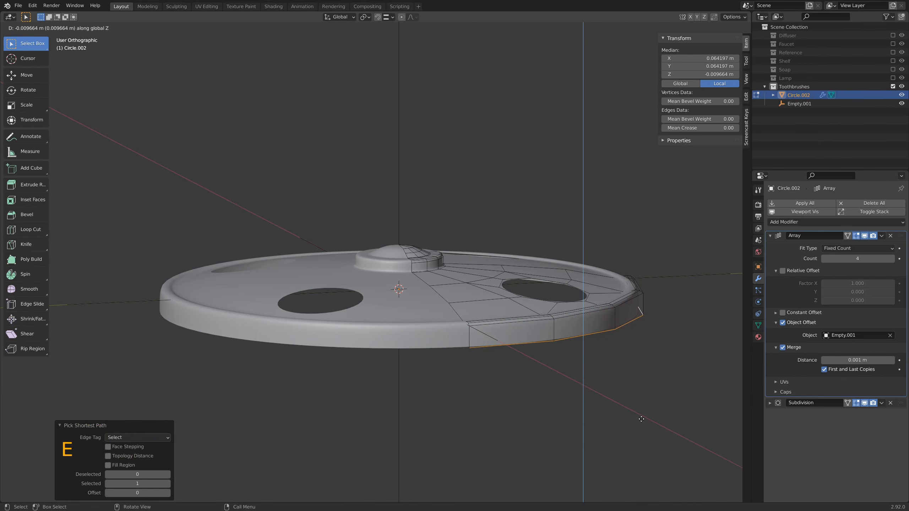
right_click(642, 419)
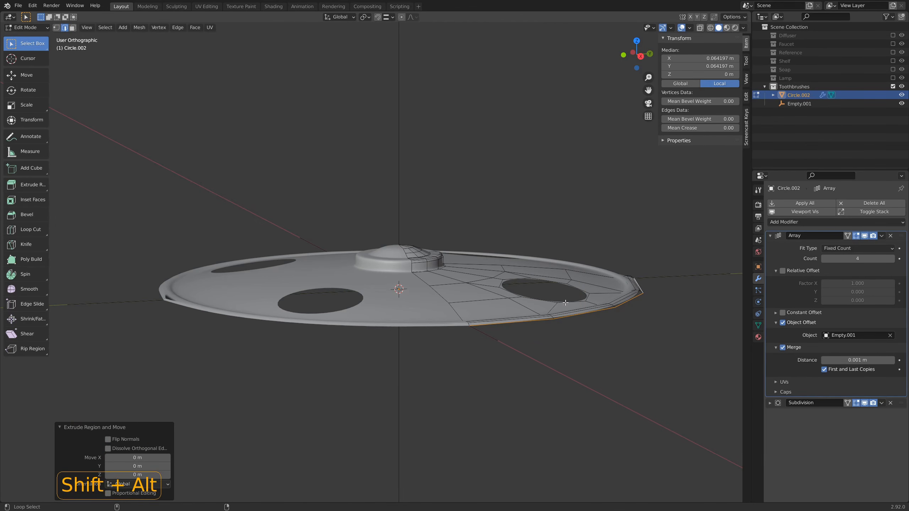
- Select the quarter's outer rim face loop and grow the selection across the disc surface up to the base of the hub
middle_drag(621, 303, 623, 328)
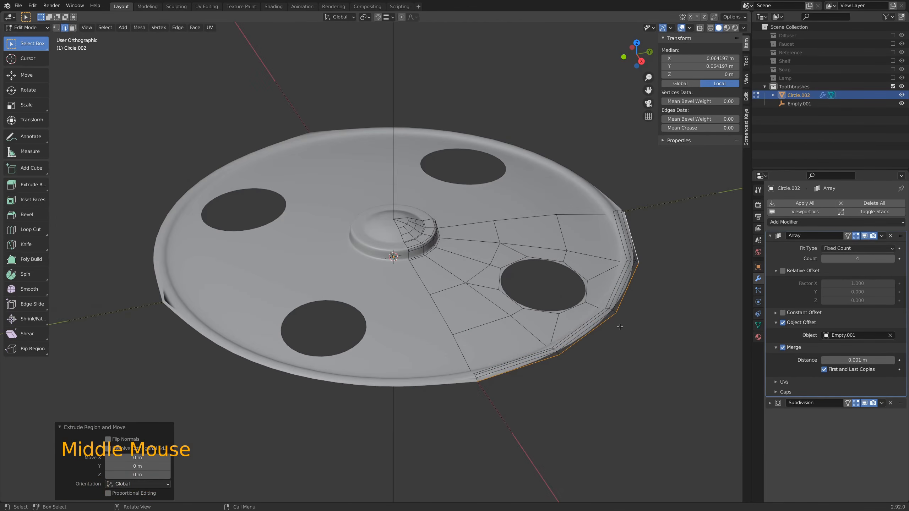
key(3)
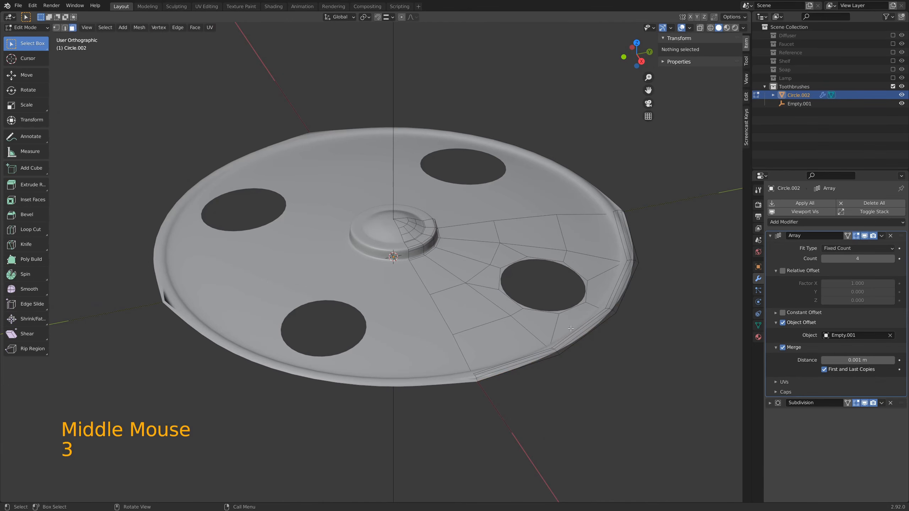
alt+click(558, 352)
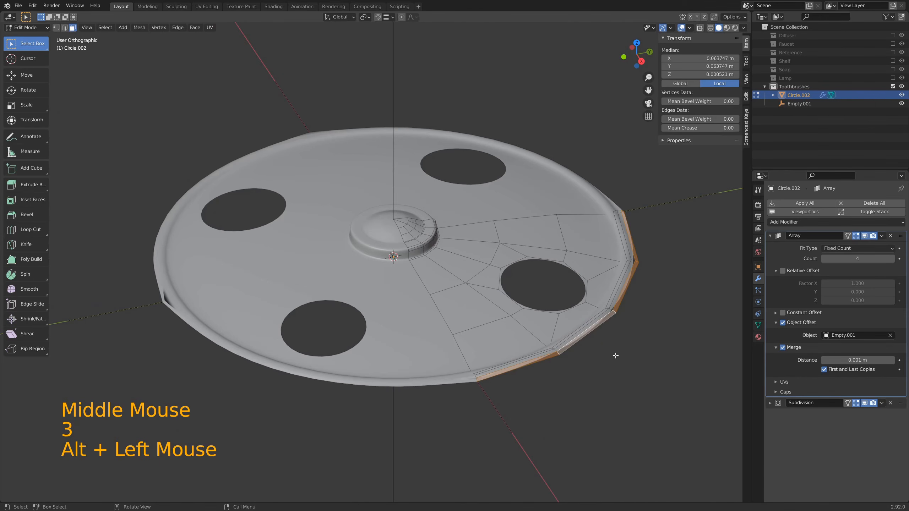
key(ctrl+KP_Add)
key(ctrl+KP_Add)
key(ctrl+KP_Add)
key(ctrl+KP_Add)
key(ctrl+KP_Add)
key(ctrl+KP_Add)
key(ctrl+KP_Add)
key(ctrl+KP_Add)
key(ctrl+KP_Add)
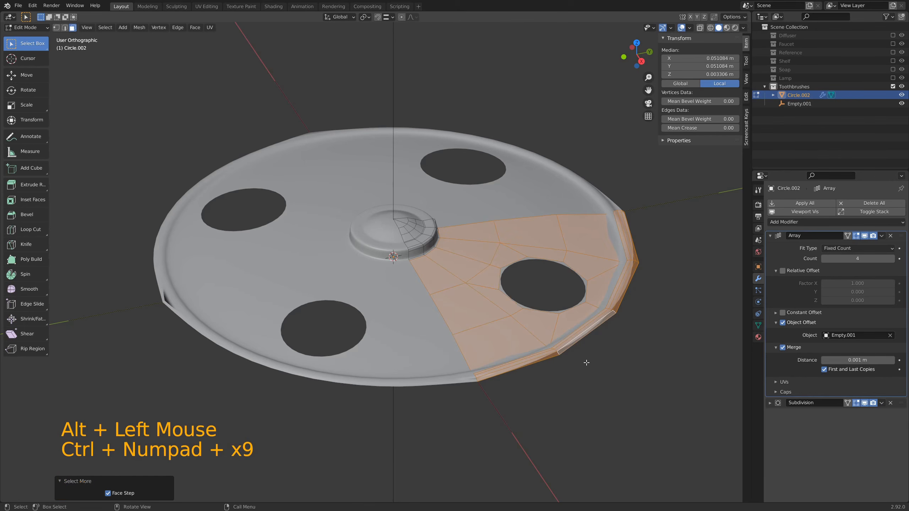
- Duplicate the selected quarter faces and move the copy straight down along Z by about 0.0057 m
middle_drag(642, 364, 655, 338)
key(shift+d)
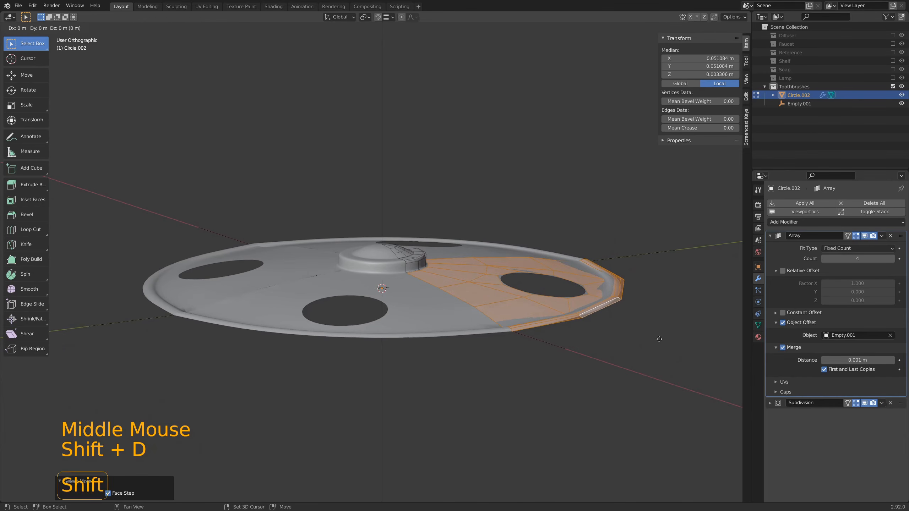
key(z)
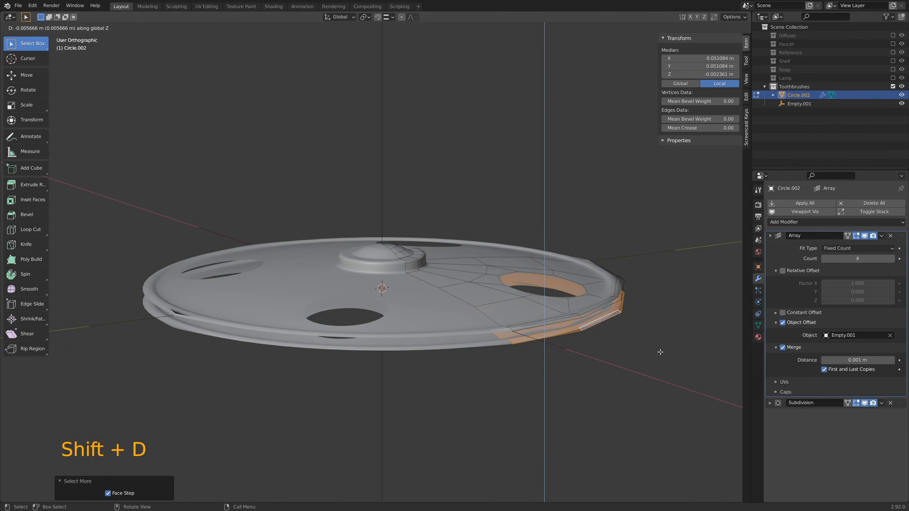
- Select the rim face bands of the lower copy with the Subdivision modifier's viewport display turned off
middle_drag(660, 352, 172, 409)
scroll(649, 370, up, 2)
scroll(649, 371, up, 2)
alt+click(561, 358)
ctrl+shift+click(563, 357)
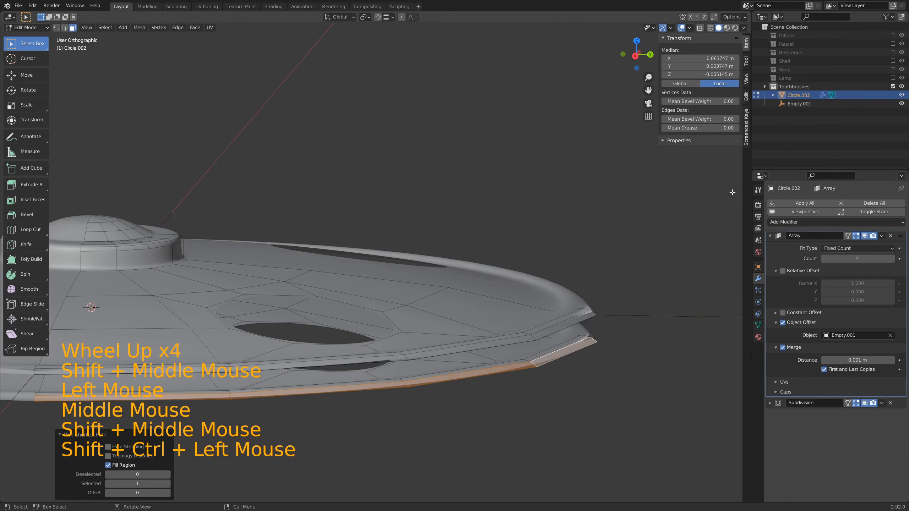
click(770, 236)
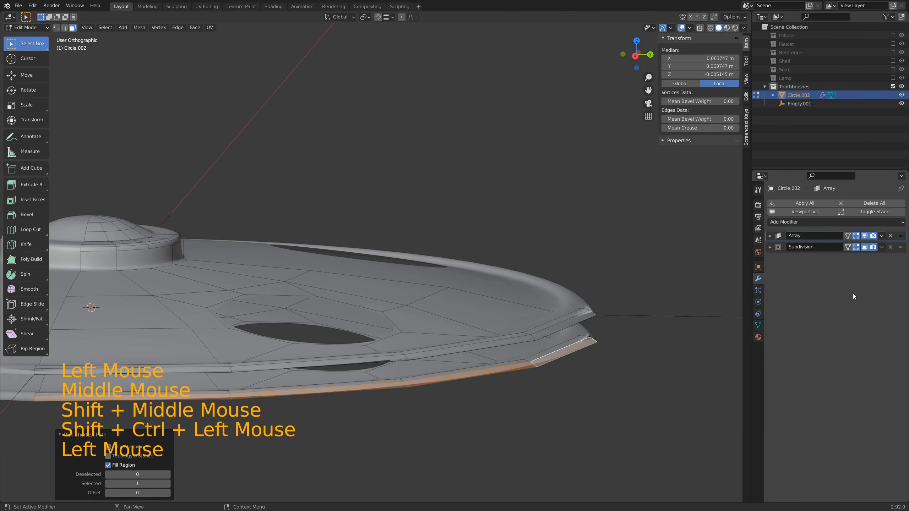
click(865, 247)
middle_drag(587, 353, 559, 335)
ctrl+shift+click(279, 224)
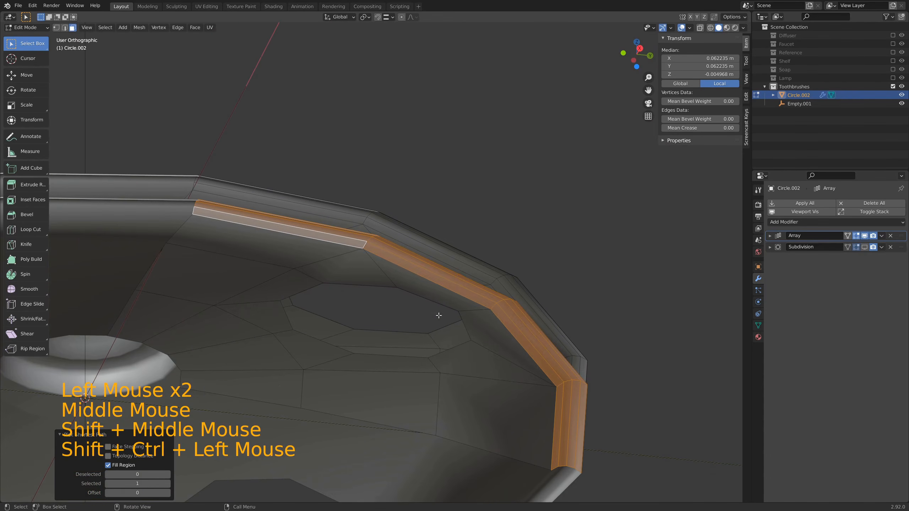
- Scale the selected lower rim faces to 0 along Z
mouse_move(439, 315)
middle_down()
mouse_move(385, 331)
mouse_move(308, 332)
mouse_move(345, 338)
mouse_move(516, 299)
mouse_move(473, 327)
mouse_move(414, 327)
mouse_move(427, 328)
middle_up()
scroll(356, 336, down, 2)
key(s)
key(z)
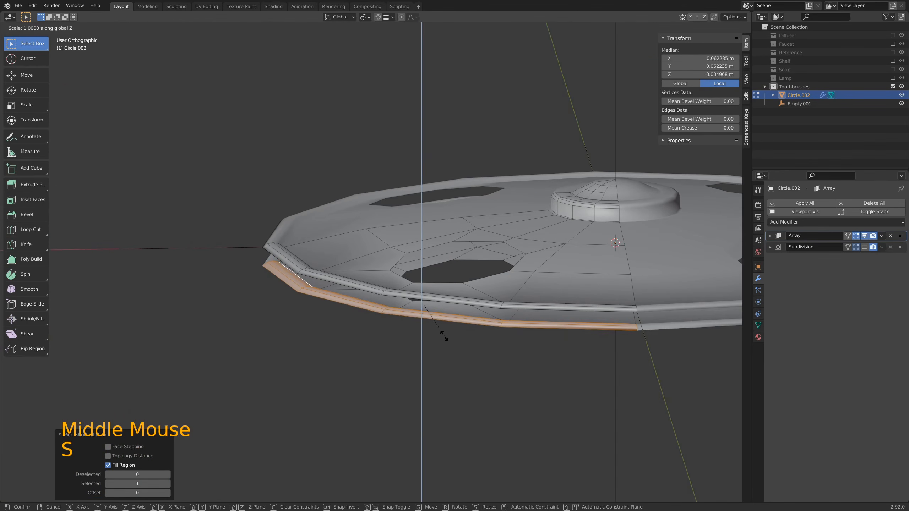
key(0)
key(Return)
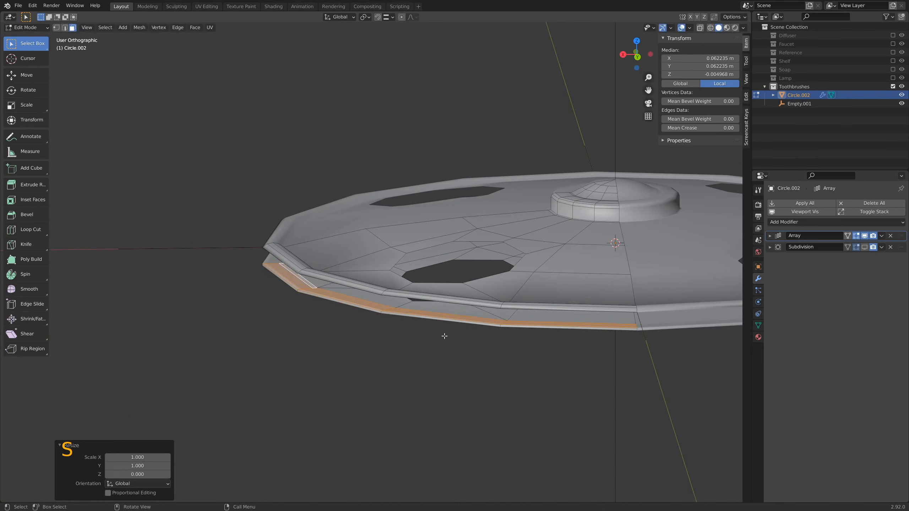
- Check the flattened lower rim, undo the flattening and restore the Subdivision modifier's viewport display
key(Tab)
middle_drag(434, 323, 403, 296)
key(Tab)
scroll(304, 260, up, 3)
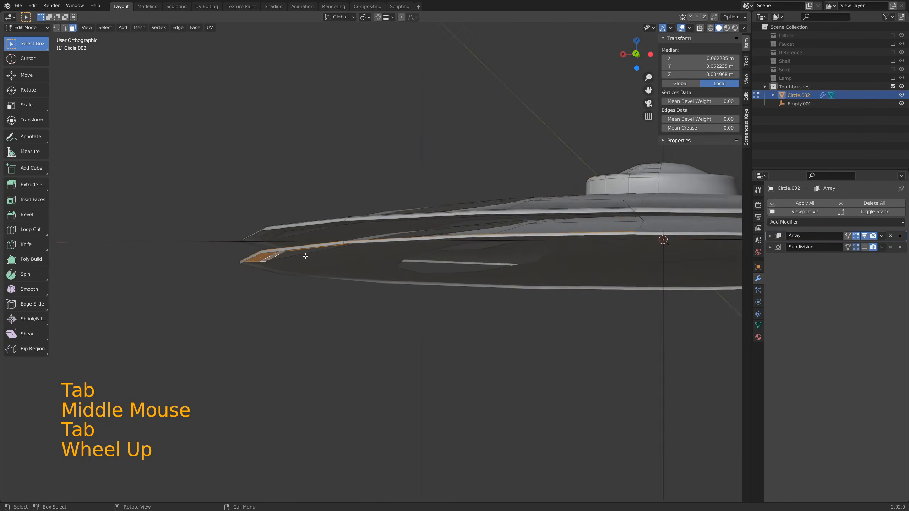
key(ctrl+z)
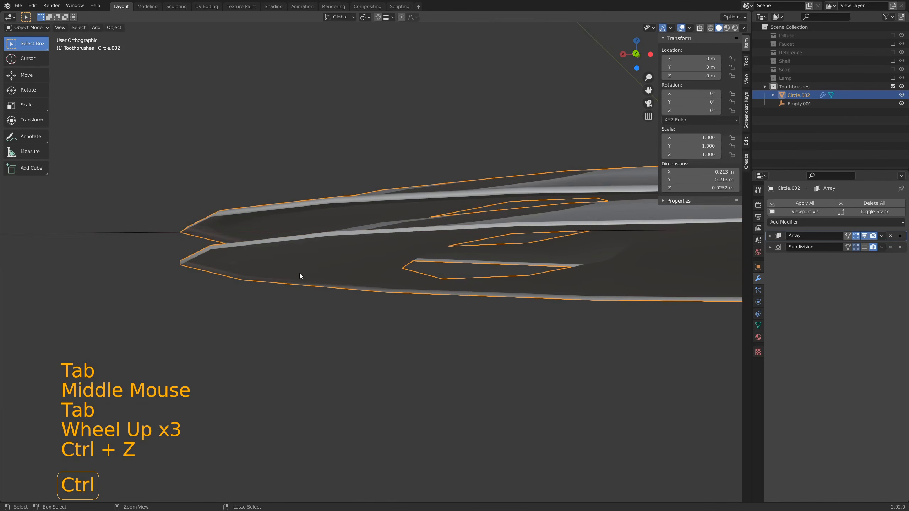
key(Tab)
key(ctrl+z)
key(ctrl+z)
key(ctrl+z)
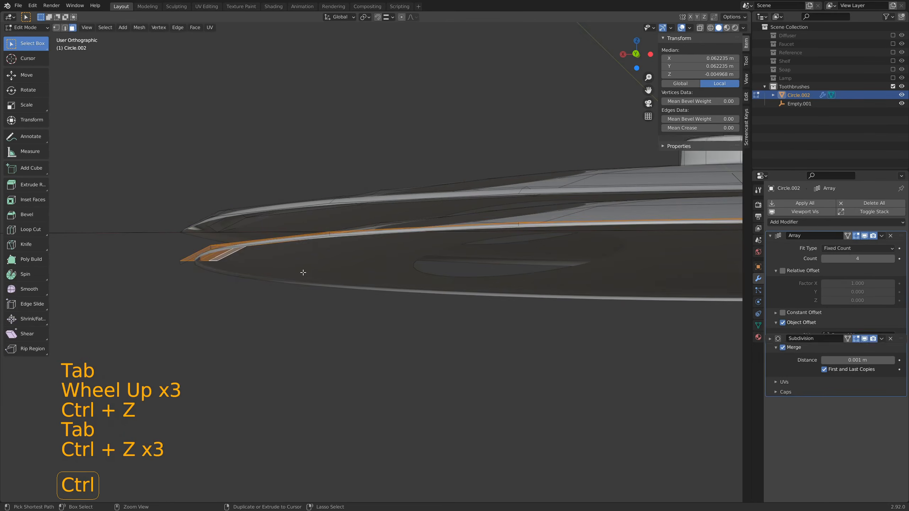
key(ctrl+z)
- Select one outer rim vertex of the lower copy and try to move it
middle_drag(304, 271, 278, 280)
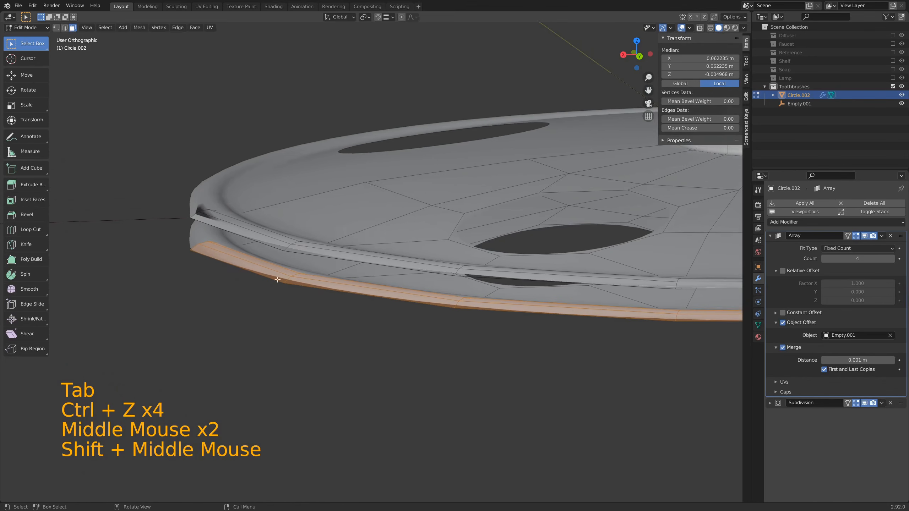
scroll(277, 280, up, 2)
key(1)
click(244, 292)
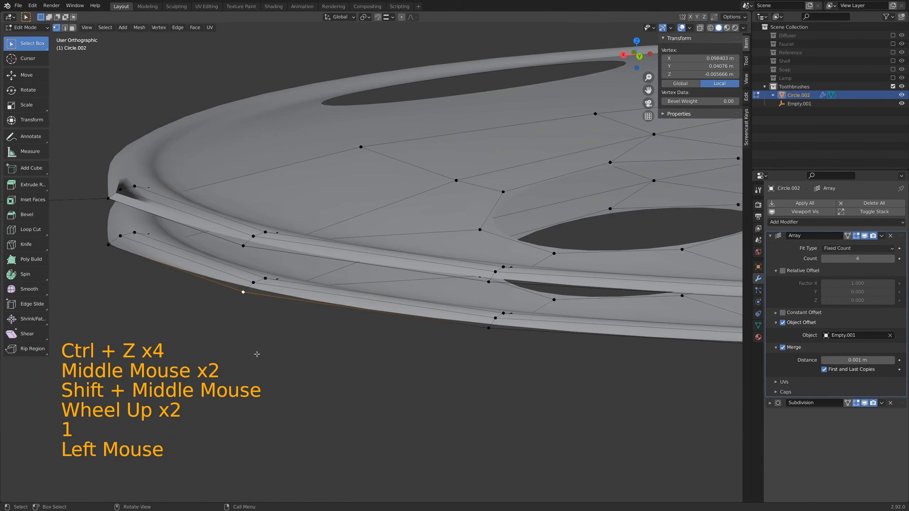
key(g)
click(259, 351)
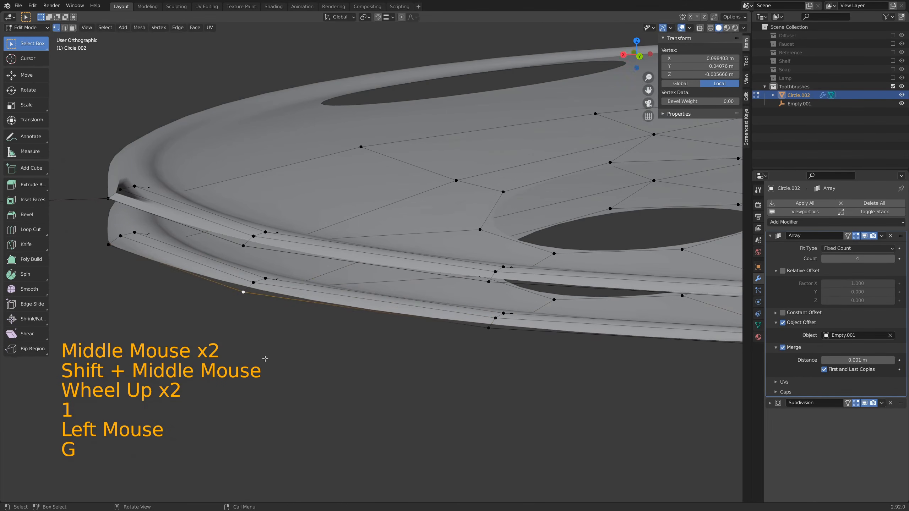
- Select the whole mesh and merge its overlapping vertices by distance at 0.0001 m
scroll(303, 331, down, 5)
key(a)
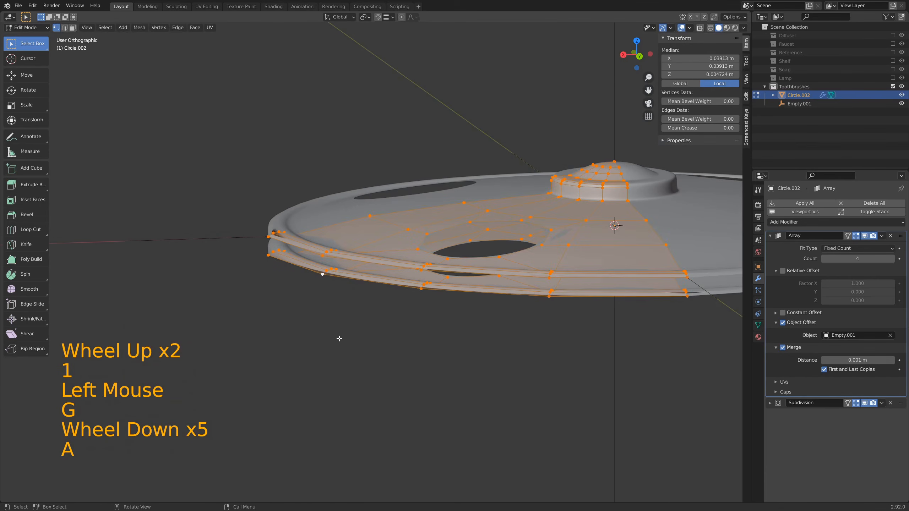
key(space)
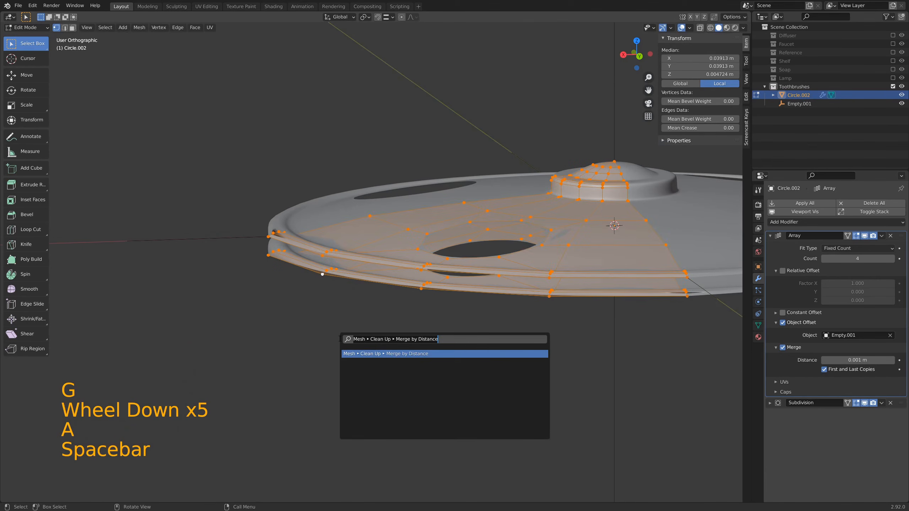
key(Return)
scroll(302, 311, up, 3)
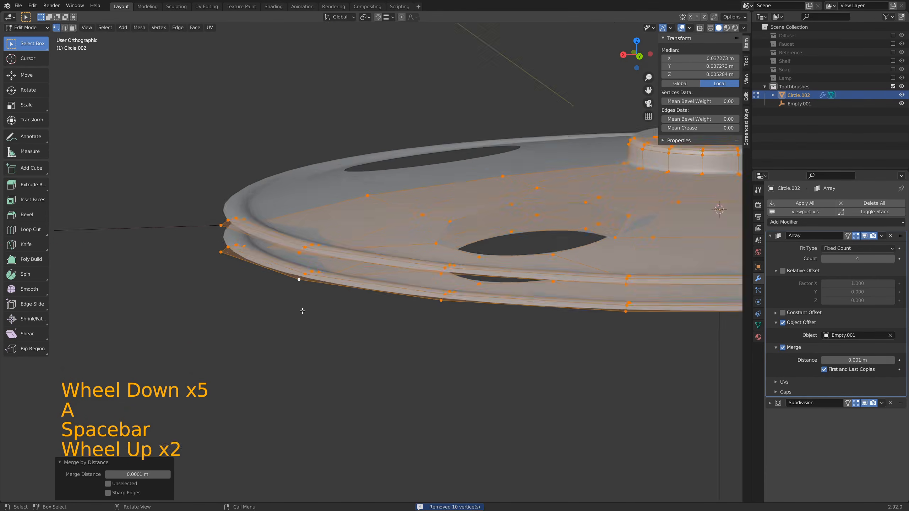
key(Tab)
key(Tab)
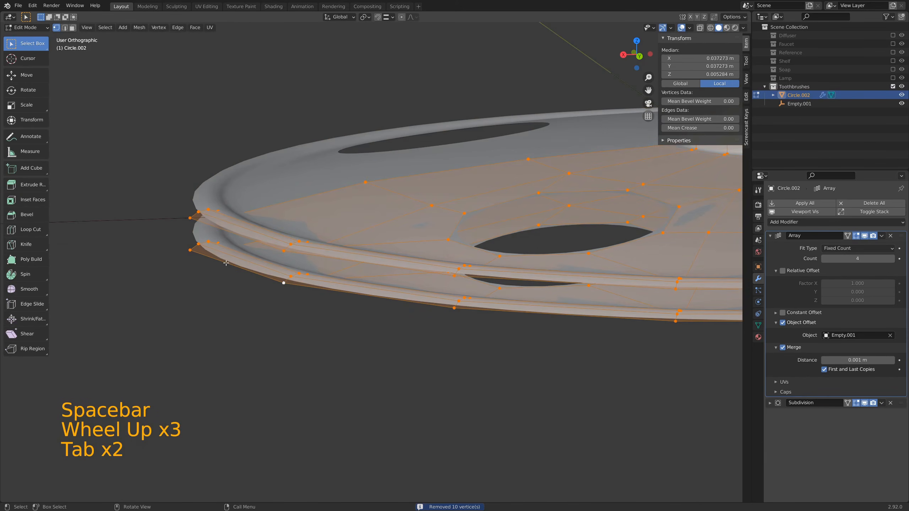
- Select the rim face bands along the full outer edge of the lower copy
key(3)
click(230, 267)
middle_drag(230, 268, 600, 322)
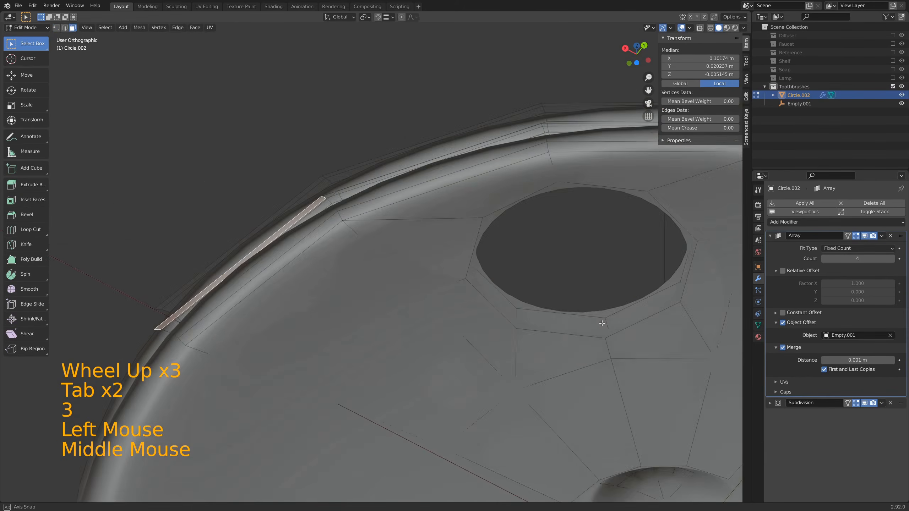
shift+middle_drag(599, 279, 256, 343)
ctrl+click(647, 252)
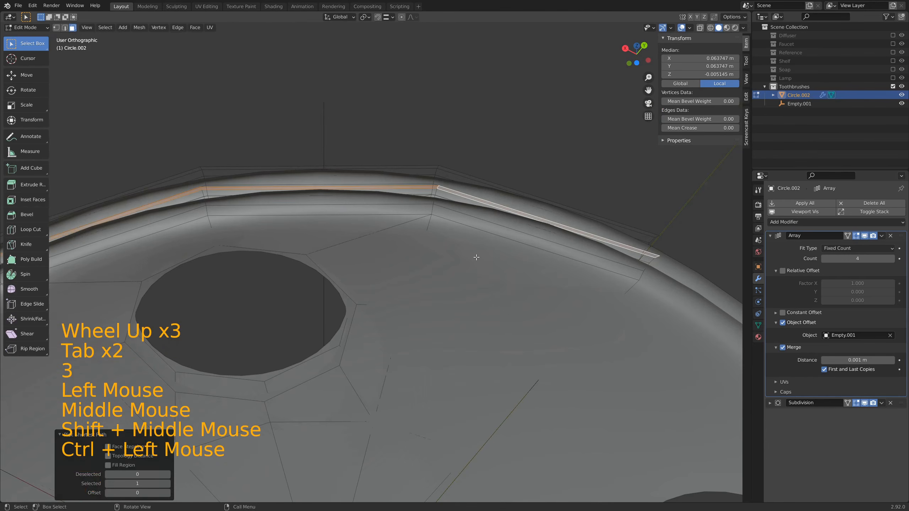
shift+middle_drag(475, 257, 217, 308)
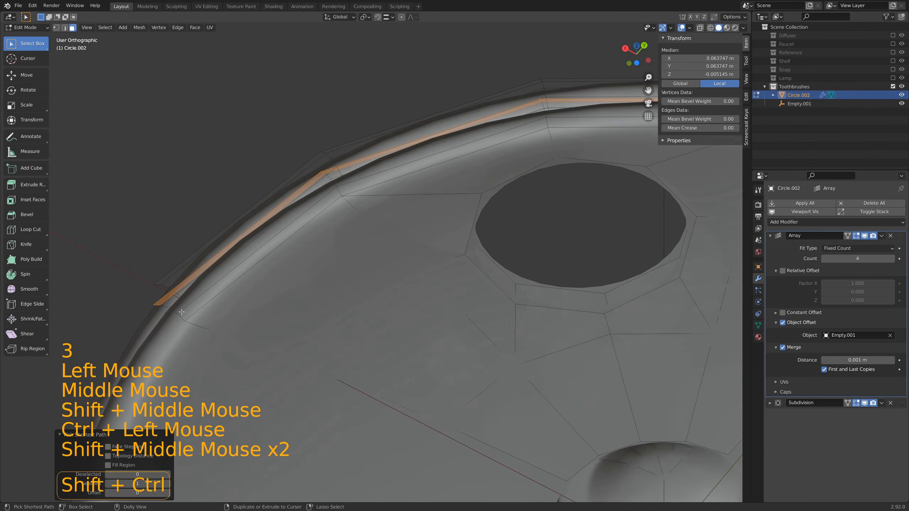
ctrl+shift+click(300, 255)
- Flatten the lower copy's selected rim faces by scaling them to 0 along Z
middle_drag(301, 255, 328, 240)
scroll(327, 240, down, 3)
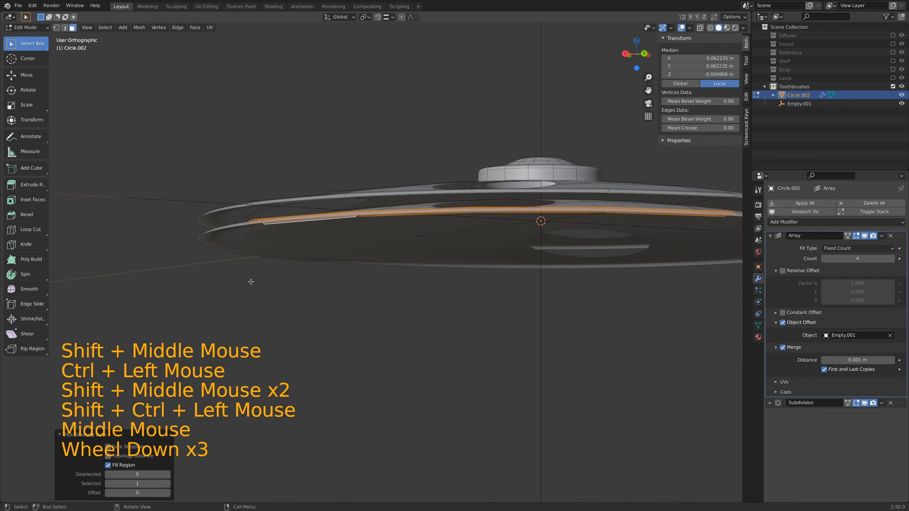
text(sz)
text(0)
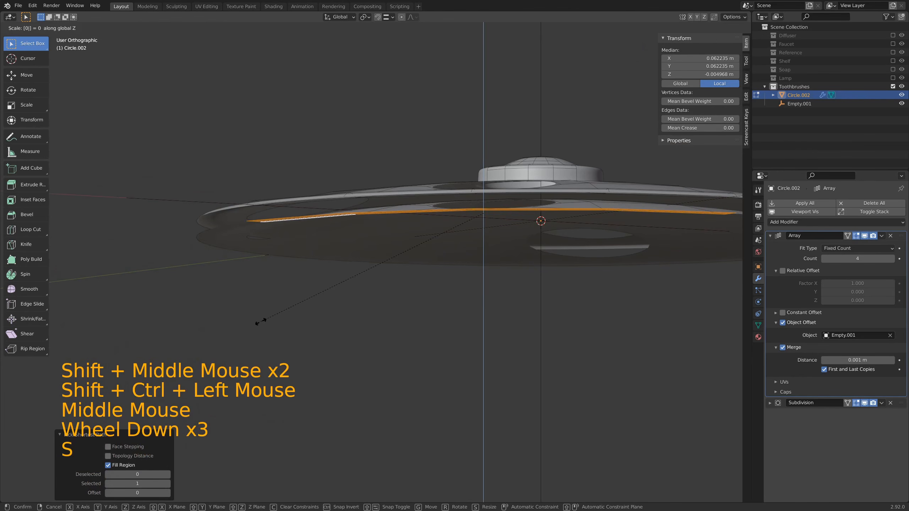
key(Return)
- Select the outer rim edges of the upper and lower layers along the quarter mesh and connect them with Bridge Edge Loops
middle_drag(301, 158, 362, 211)
scroll(333, 219, up, 2)
scroll(333, 220, up, 1)
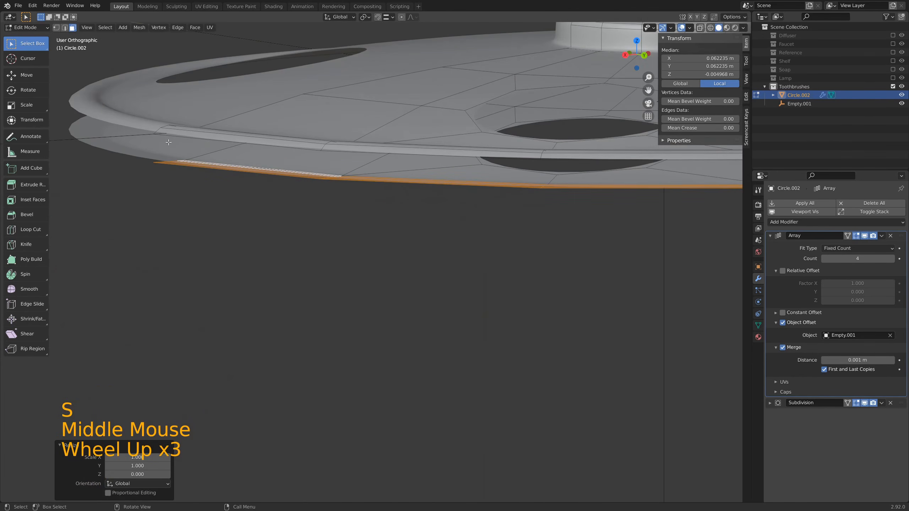
key(2)
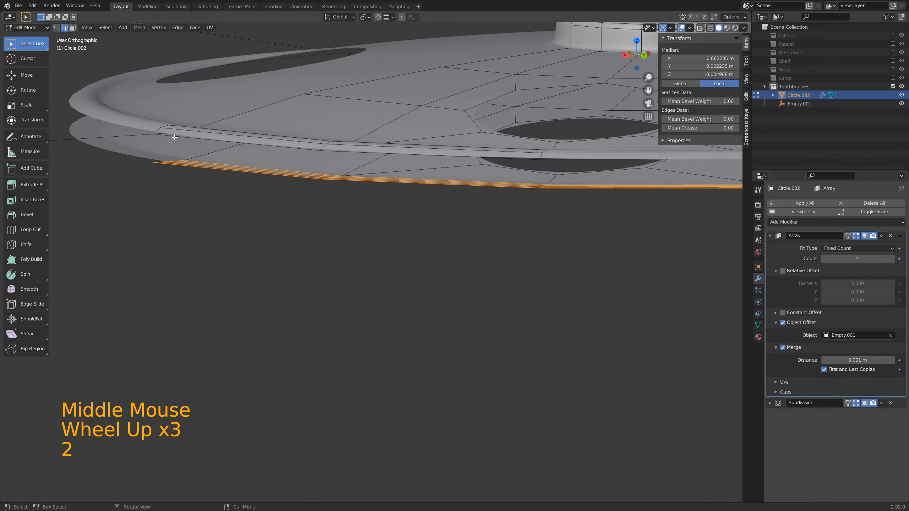
click(175, 137)
scroll(517, 240, down, 3)
shift+middle_drag(680, 225, 653, 218)
ctrl+click(660, 210)
shift+click(653, 218)
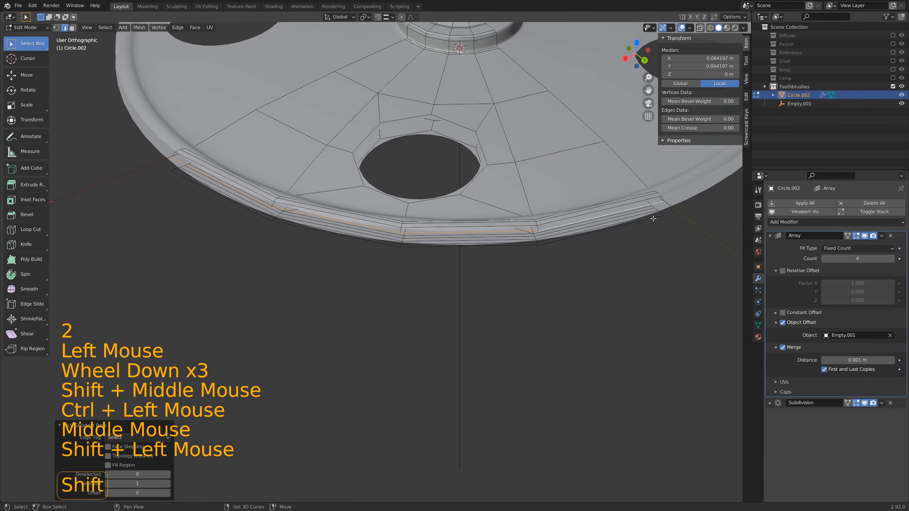
ctrl+shift+click(207, 190)
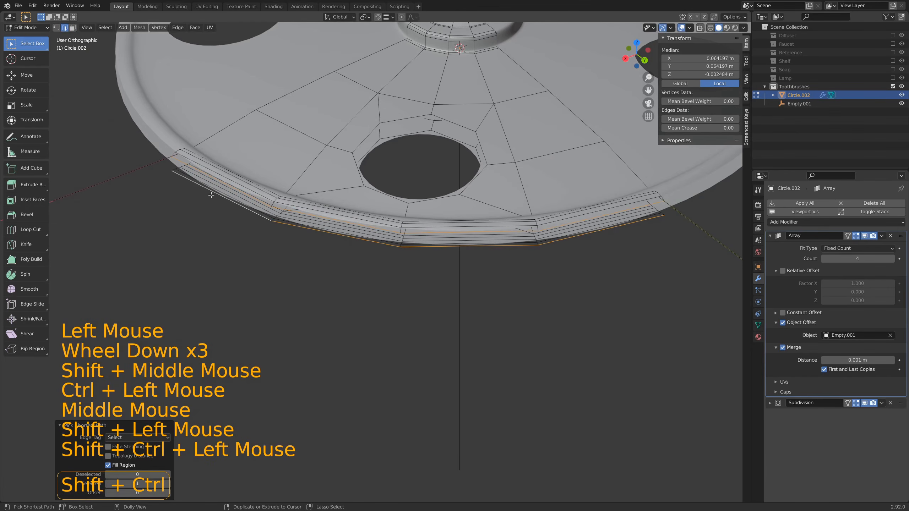
key(ctrl+e)
click(296, 270)
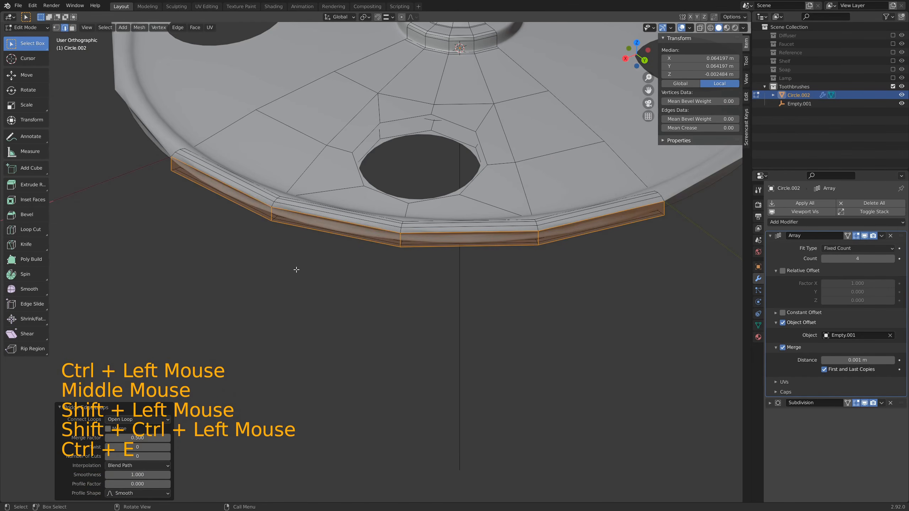
middle_drag(347, 289, 294, 252)
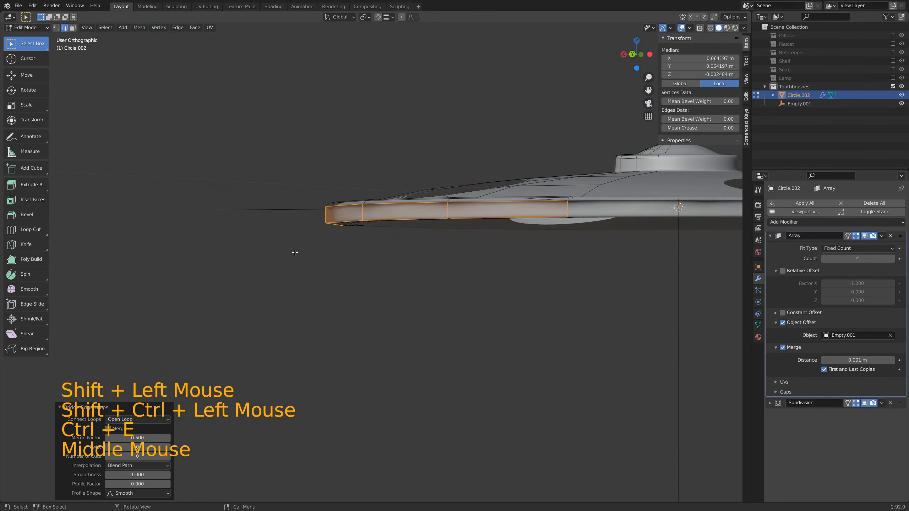
- Return to Object Mode, check the closed rim from the side, and turn on the Face Orientation overlay
key(Tab)
middle_drag(326, 210, 336, 288)
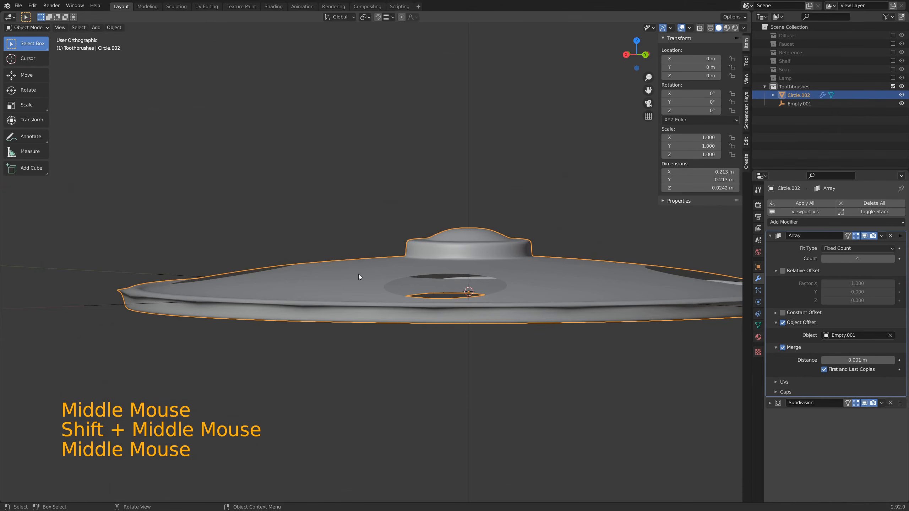
middle_drag(359, 275, 339, 290)
scroll(417, 231, down, 3)
mouse_move(415, 238)
middle_down()
mouse_move(415, 268)
mouse_move(416, 254)
middle_up()
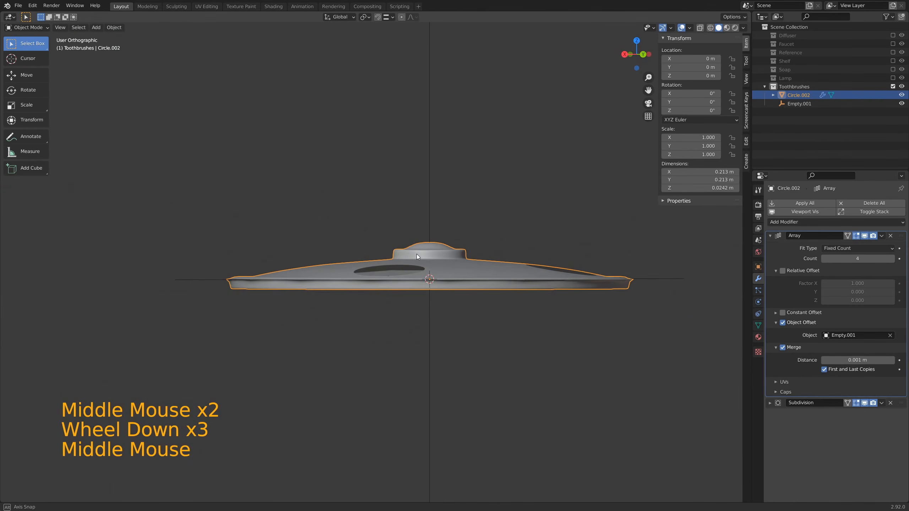
click(689, 28)
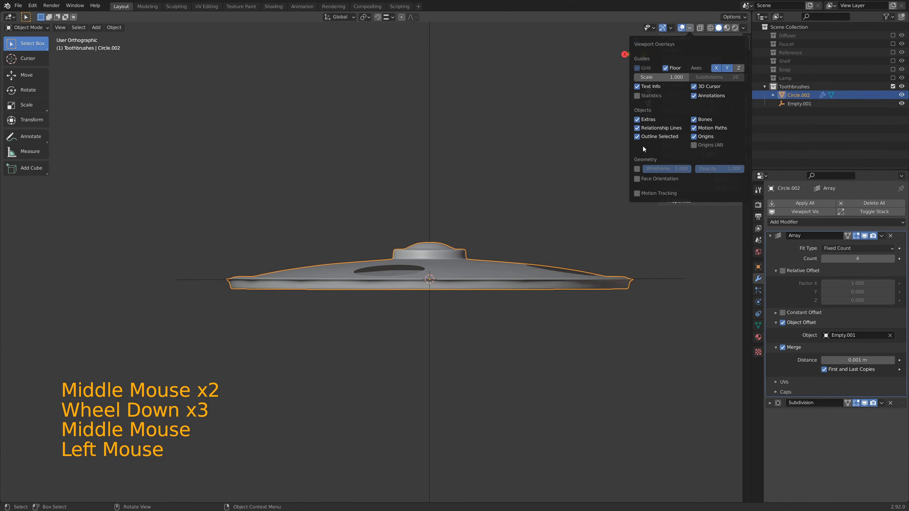
click(636, 179)
- Examine the face orientation on the disc's top and rim, and turn the Face Orientation overlay off
middle_drag(530, 196, 465, 189)
scroll(367, 227, up, 3)
shift+middle_drag(304, 264, 366, 284)
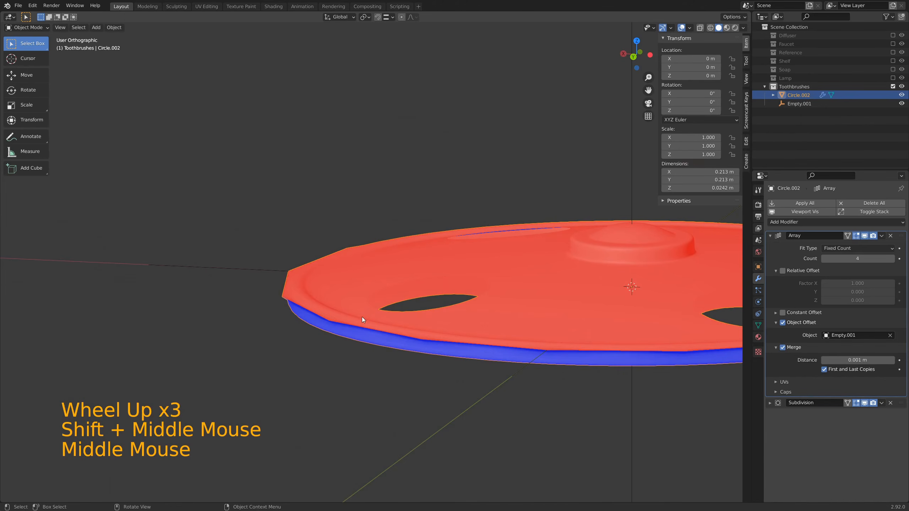
middle_drag(362, 317, 405, 326)
scroll(470, 306, down, 4)
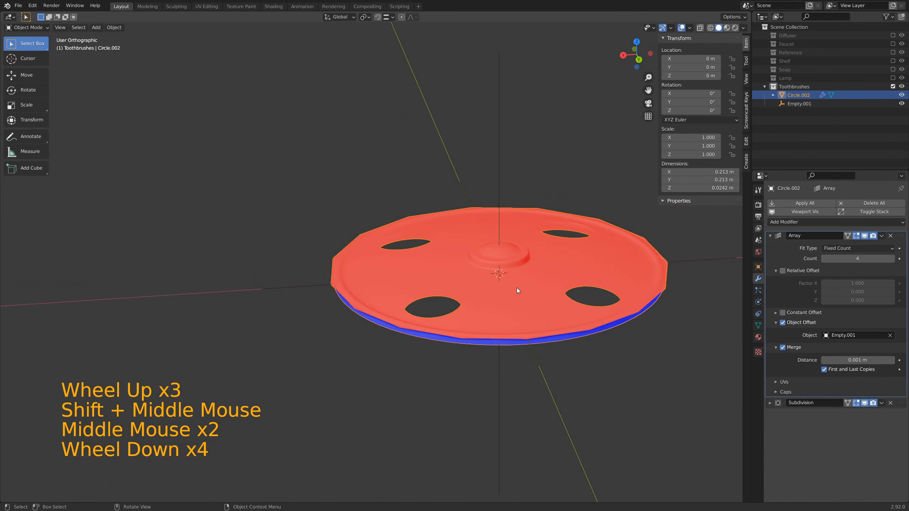
middle_drag(517, 290, 533, 287)
click(689, 28)
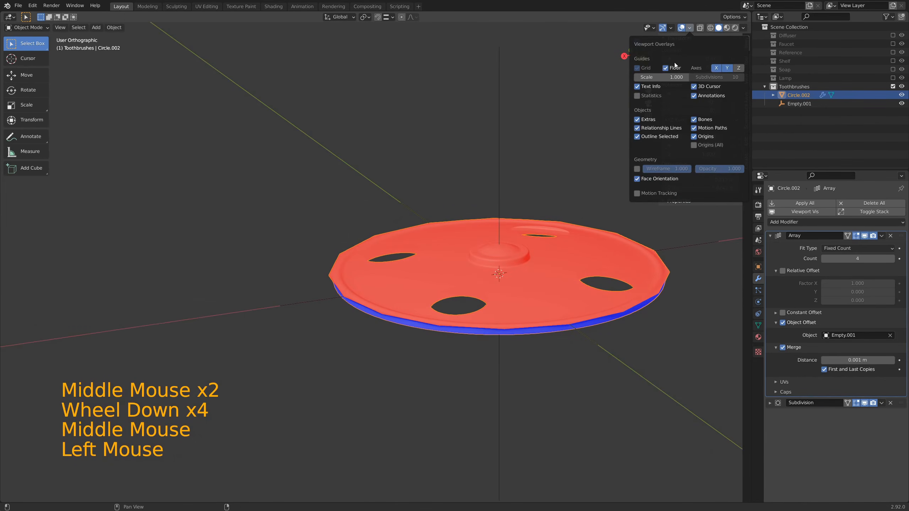
click(637, 178)
- Select all faces of the quarter mesh in Edit Mode and recalculate their normals to the outside
middle_drag(534, 309, 524, 283)
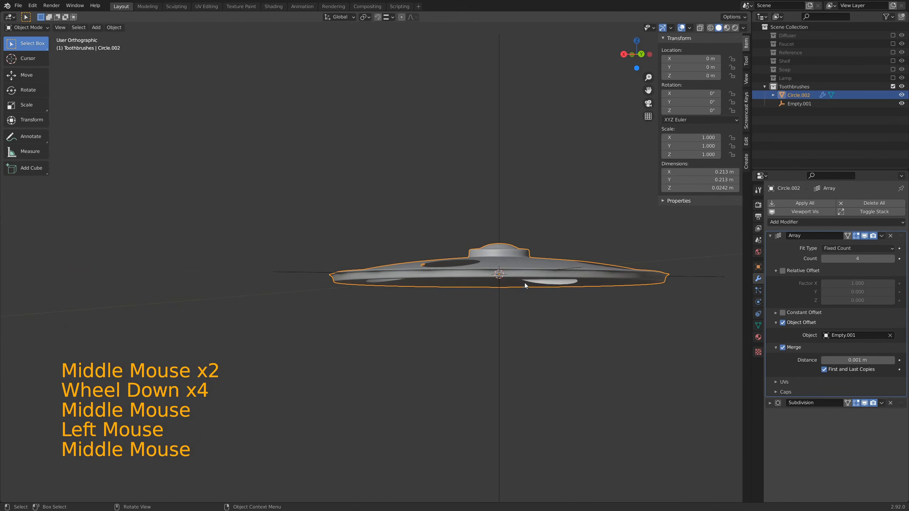
scroll(379, 286, up, 3)
scroll(360, 283, up, 1)
middle_drag(376, 287, 390, 227)
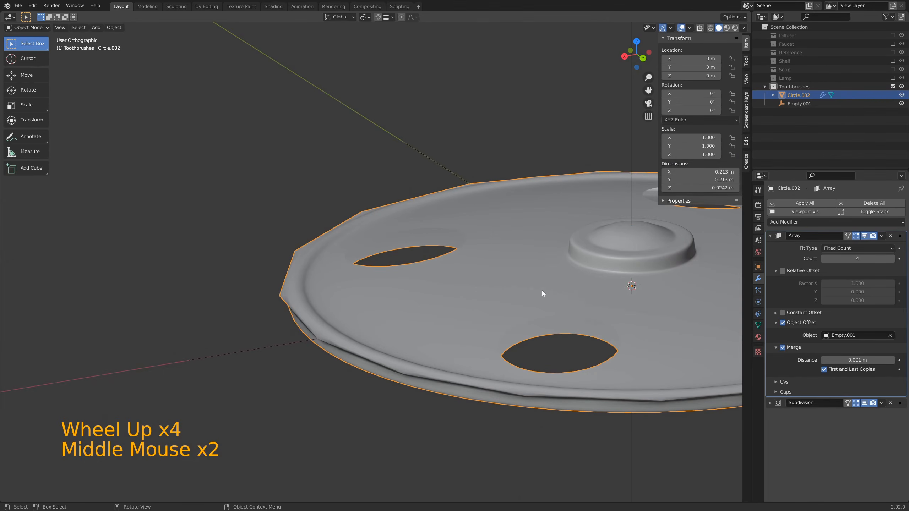
shift+middle_drag(542, 291, 460, 264)
scroll(459, 264, down, 3)
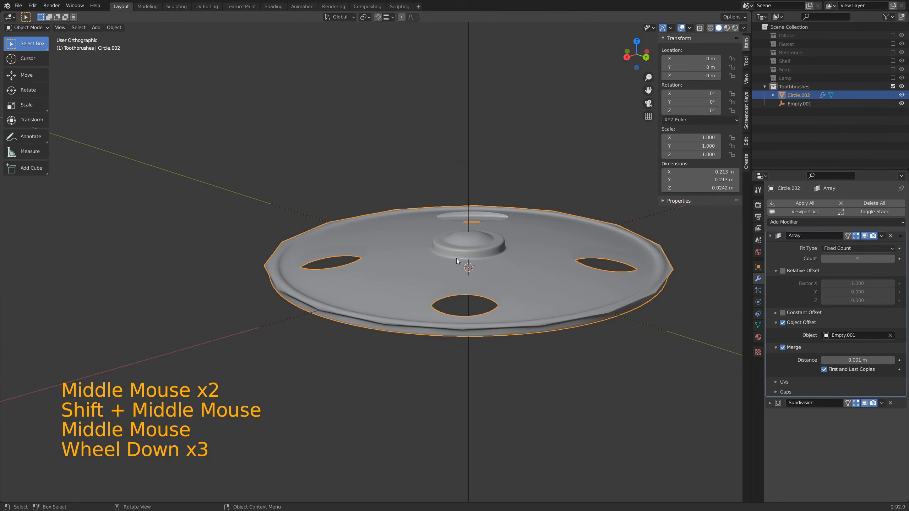
key(Tab)
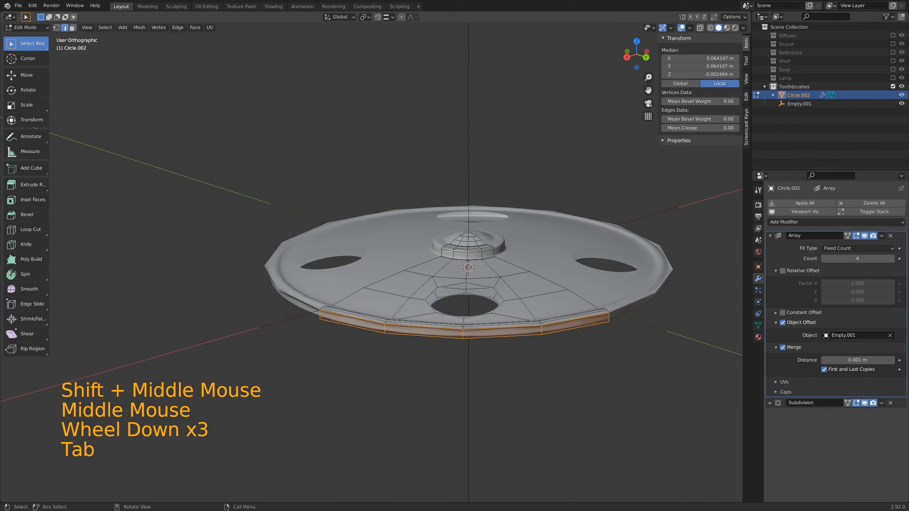
key(3)
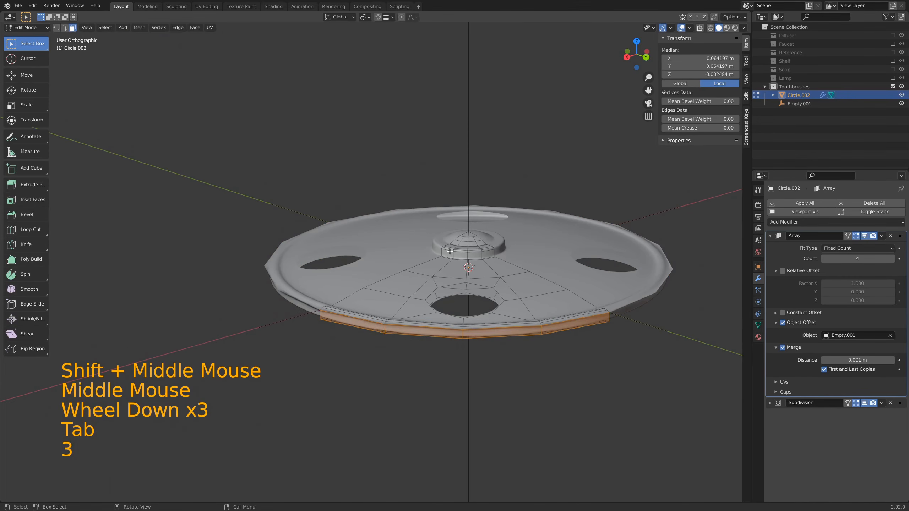
key(a)
key(shift)
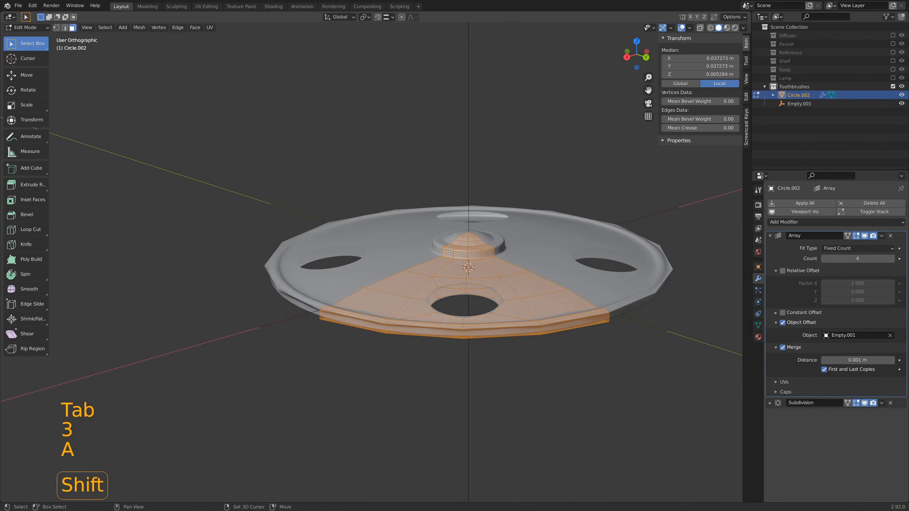
key(shift+n)
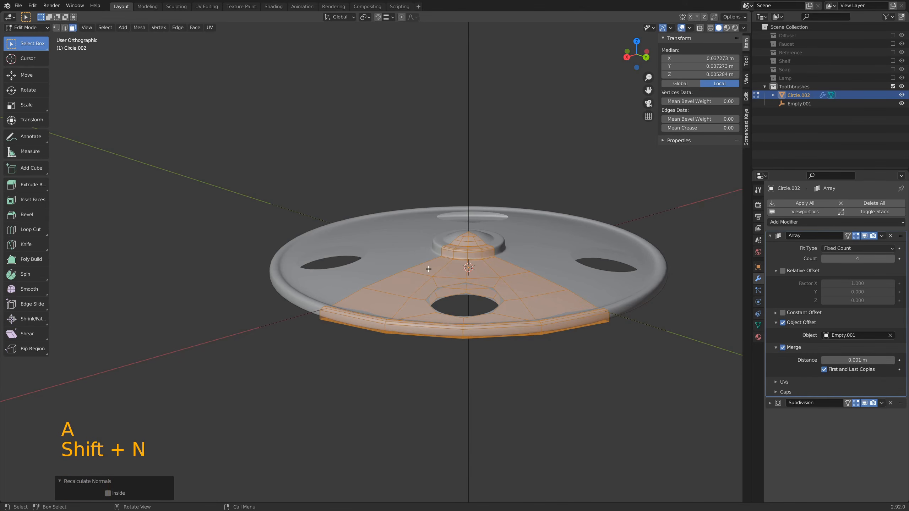
- Check the whole disc's normals in Object Mode by temporarily showing the Face Orientation overlay
key(Tab)
middle_drag(441, 274, 417, 226)
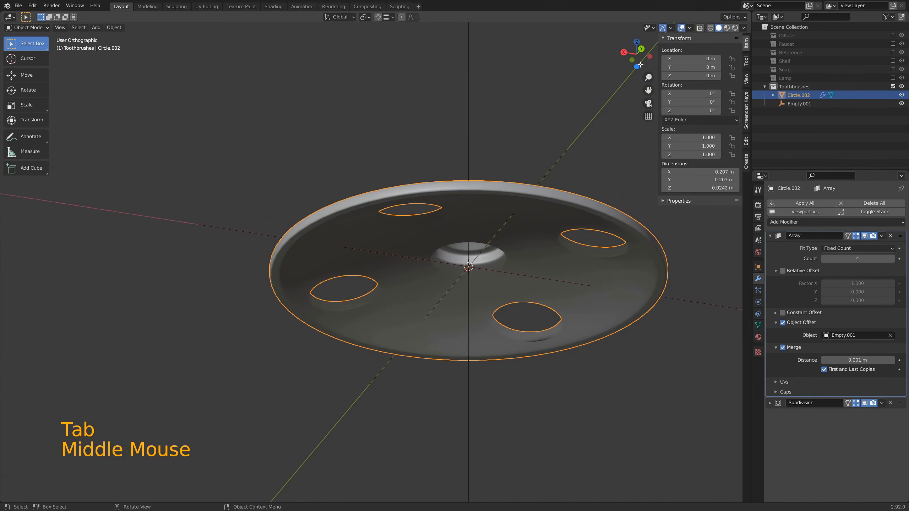
click(689, 28)
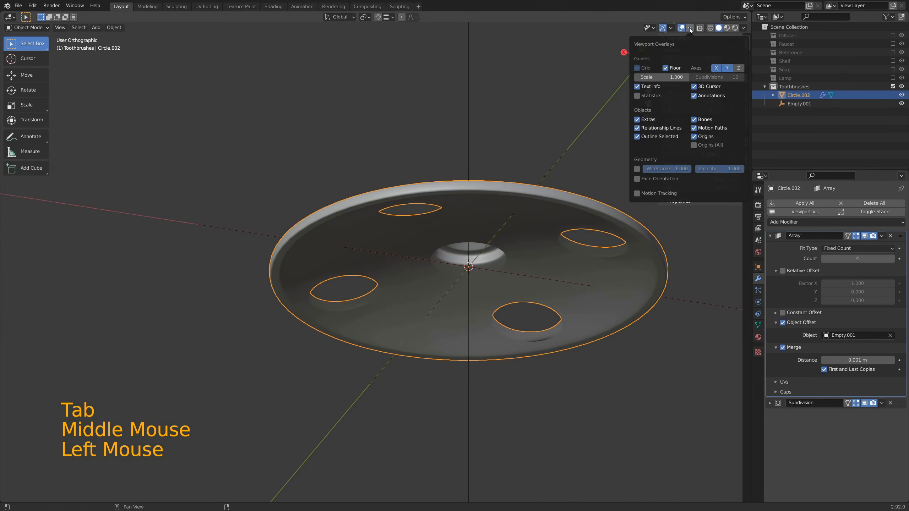
click(637, 179)
middle_drag(516, 135, 527, 186)
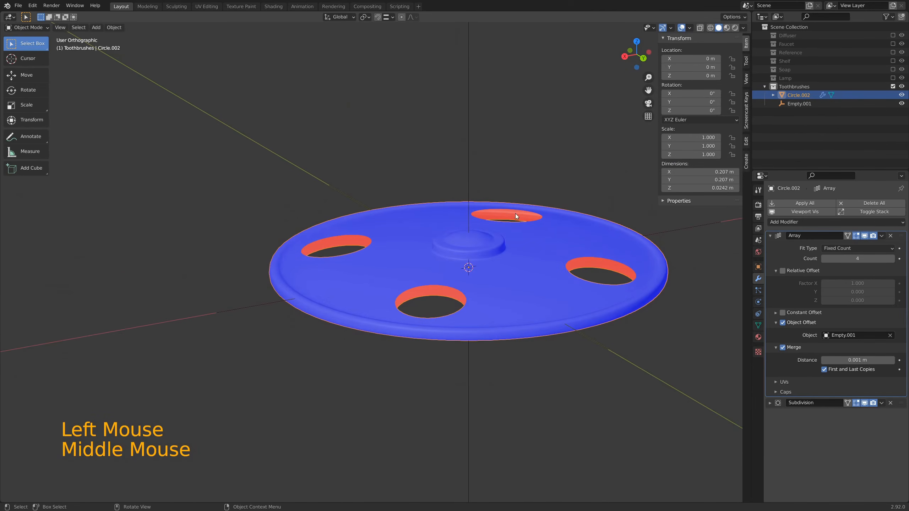
middle_drag(509, 216, 503, 252)
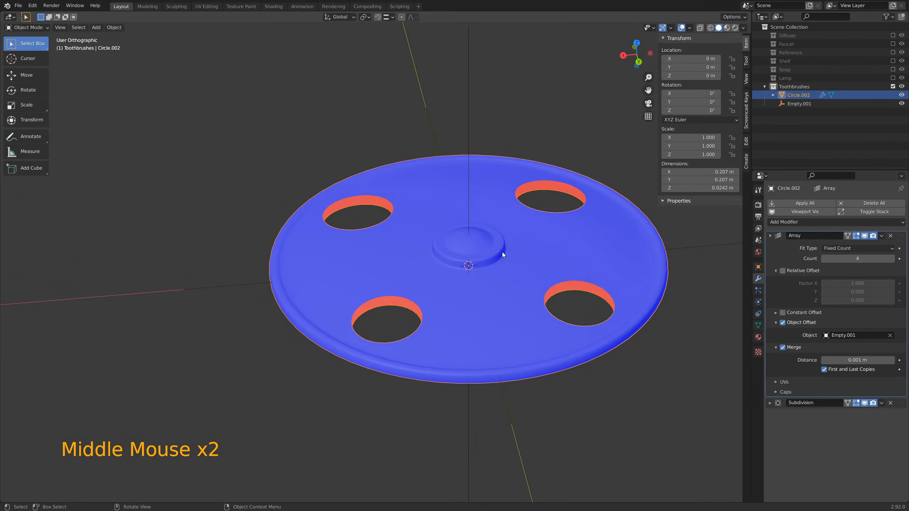
click(685, 26)
click(638, 179)
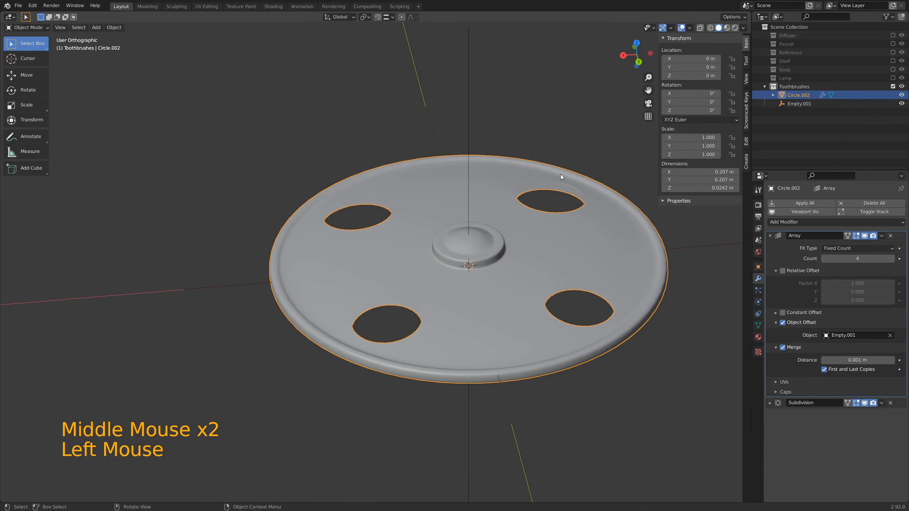
- Select the upper and lower edge loops around the quarter mesh's hole and bridge them to close the hole's wall
middle_drag(476, 234, 502, 239)
key(Tab)
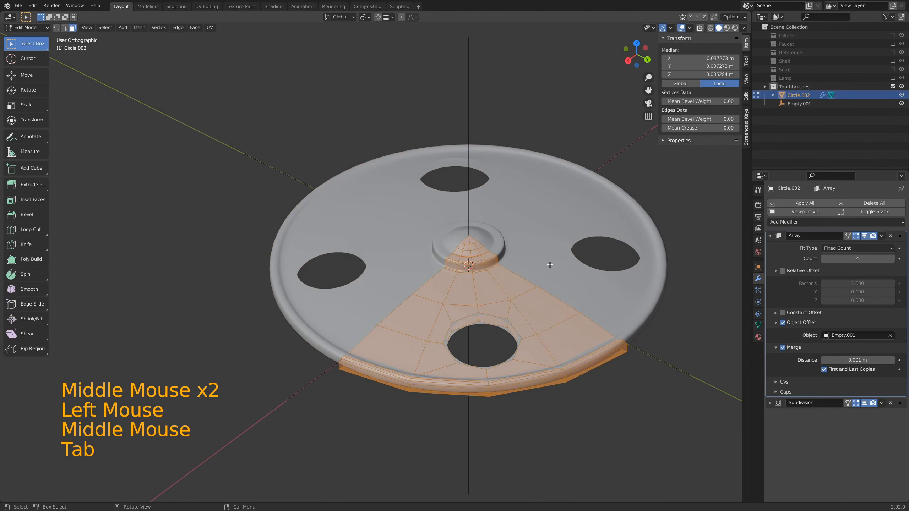
key(2)
alt+click(509, 318)
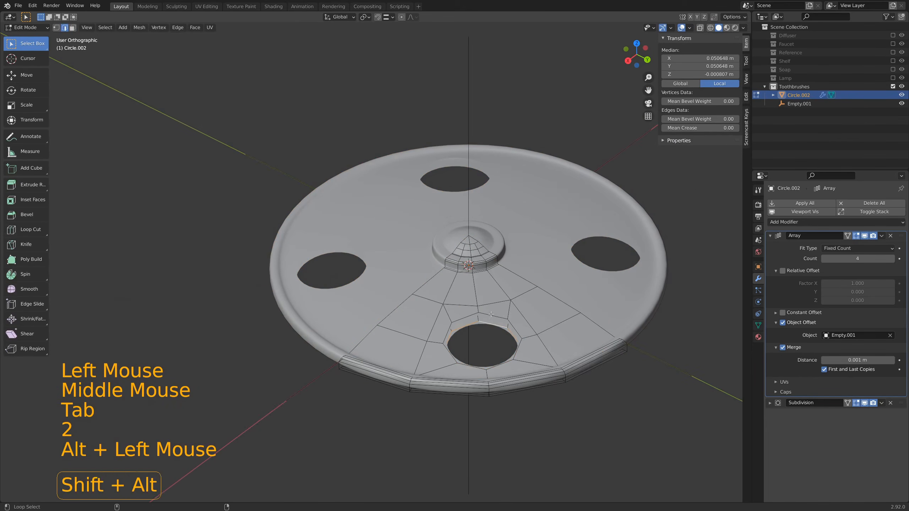
alt+shift+click(490, 315)
key(ctrl+e)
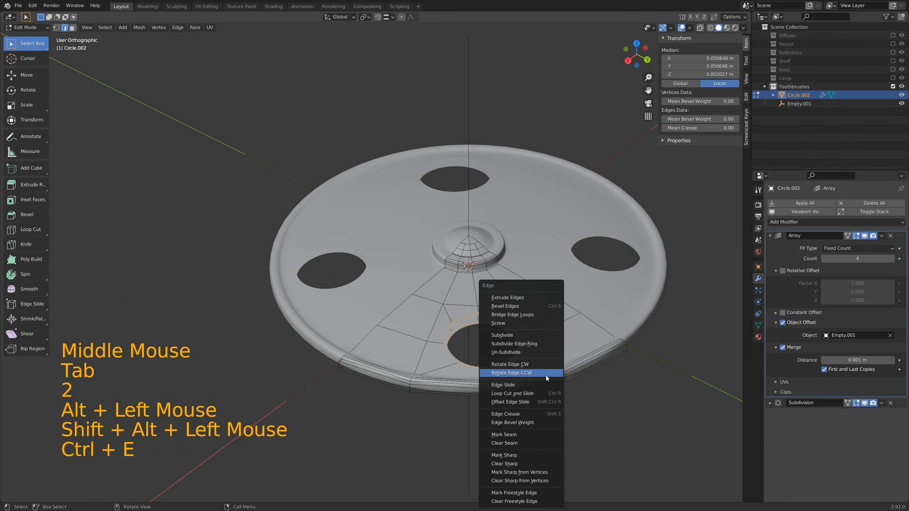
key(l)
key(Tab)
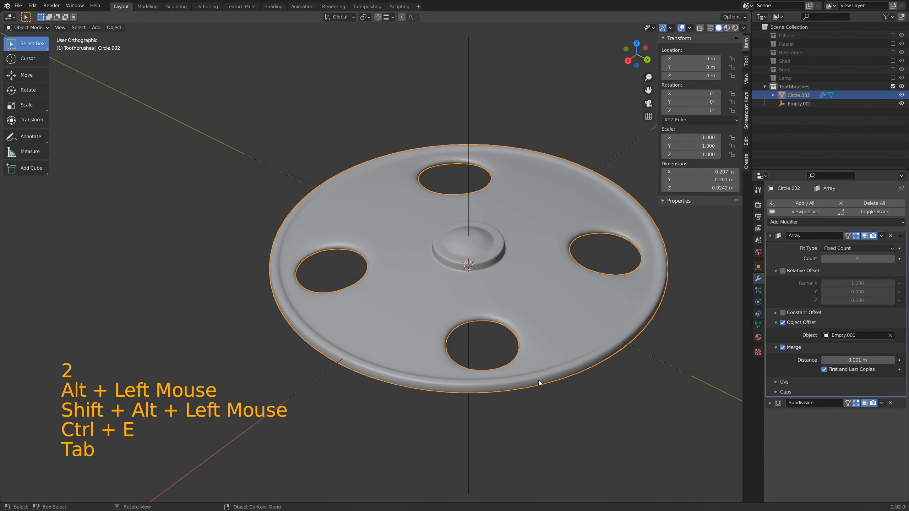
- Add one loop cut around the hole on the upper surface and slide it with Even on to 0.85, close to the hole's edge
shift+middle_drag(545, 371, 487, 323)
scroll(510, 338, up, 2)
scroll(553, 342, up, 1)
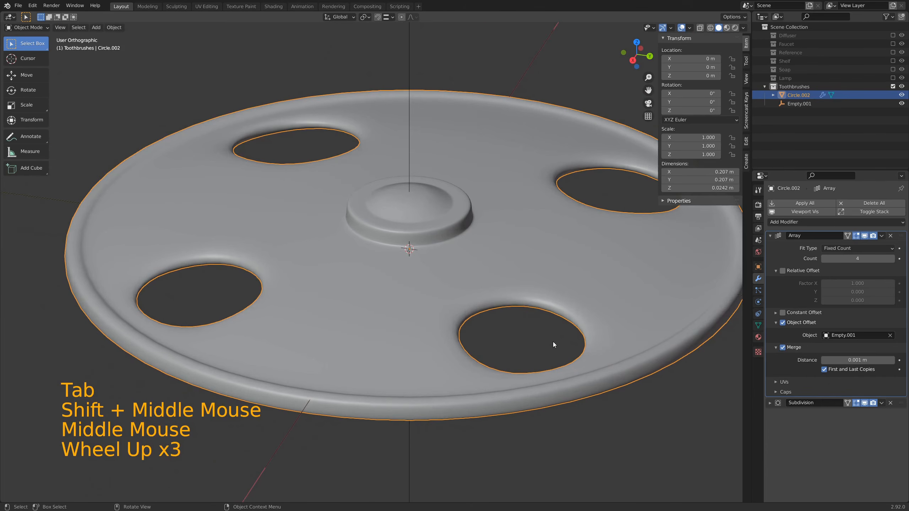
shift+middle_drag(552, 342, 500, 315)
key(Tab)
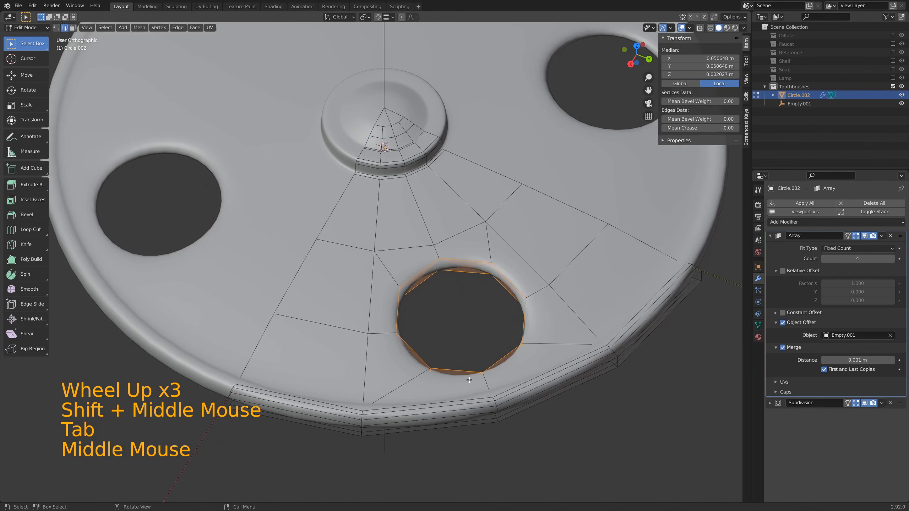
key(ctrl+r)
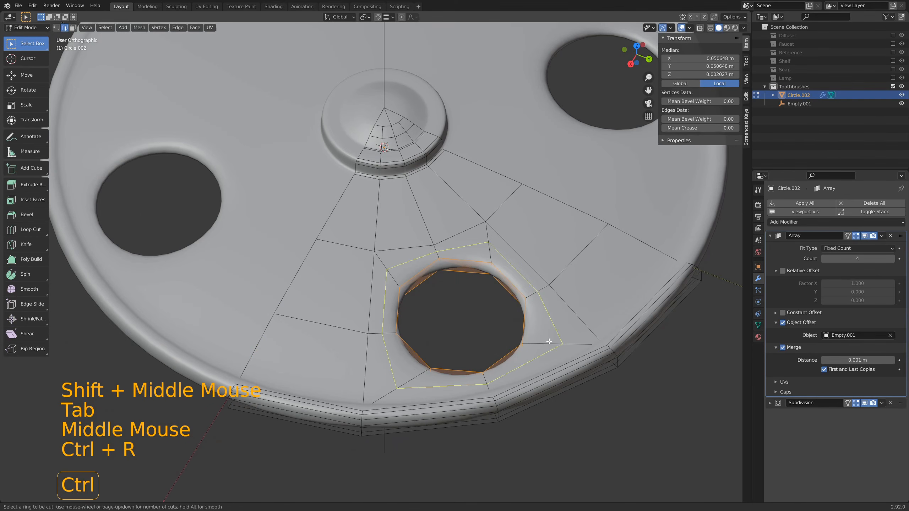
click(543, 344)
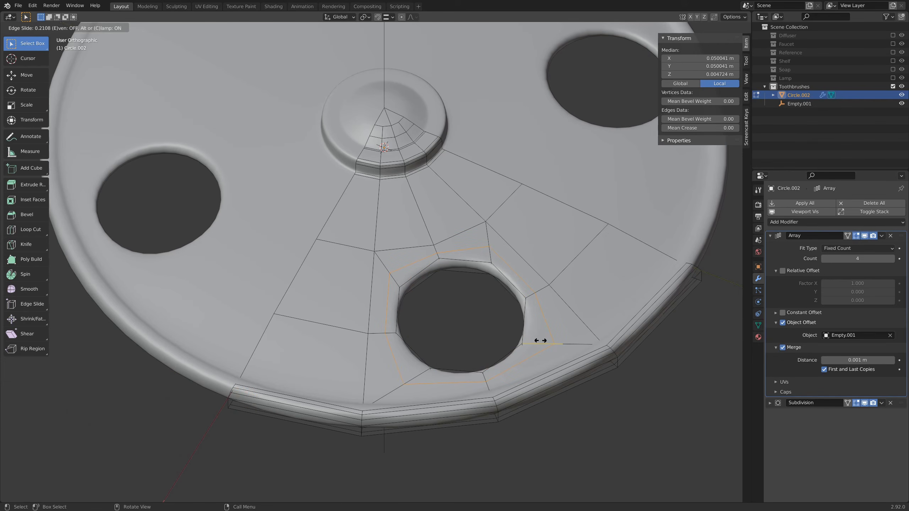
key(e)
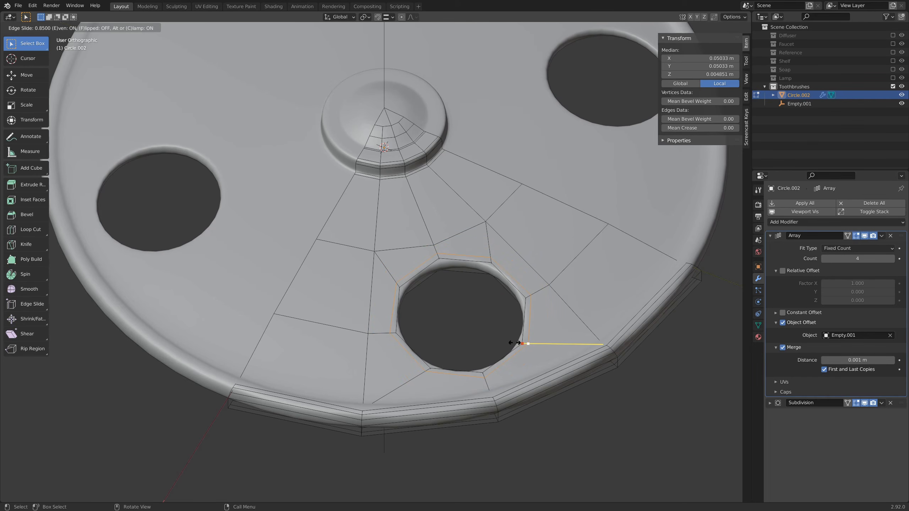
click(515, 343)
- Add one loop cut around the hole on the underside and slide it with Even on to about 0.84, close to the hole's edge
middle_drag(515, 343, 515, 229)
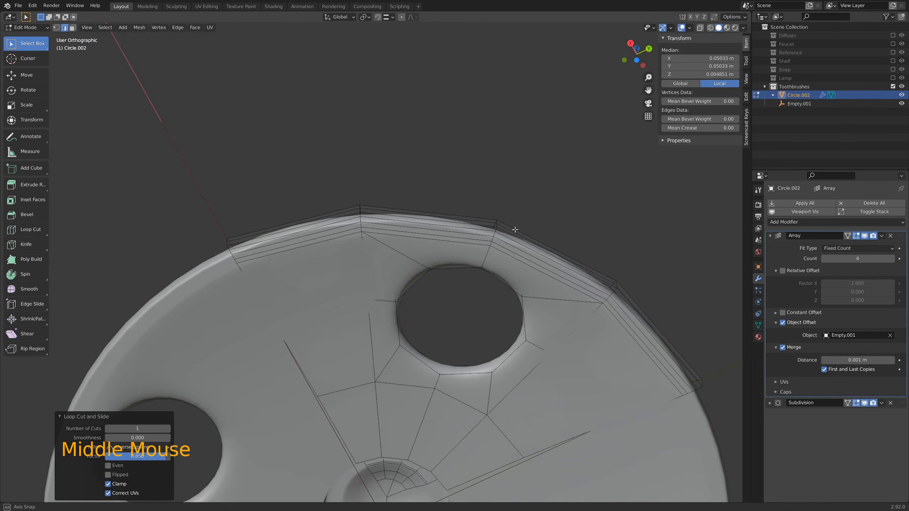
key(ctrl+r)
click(534, 301)
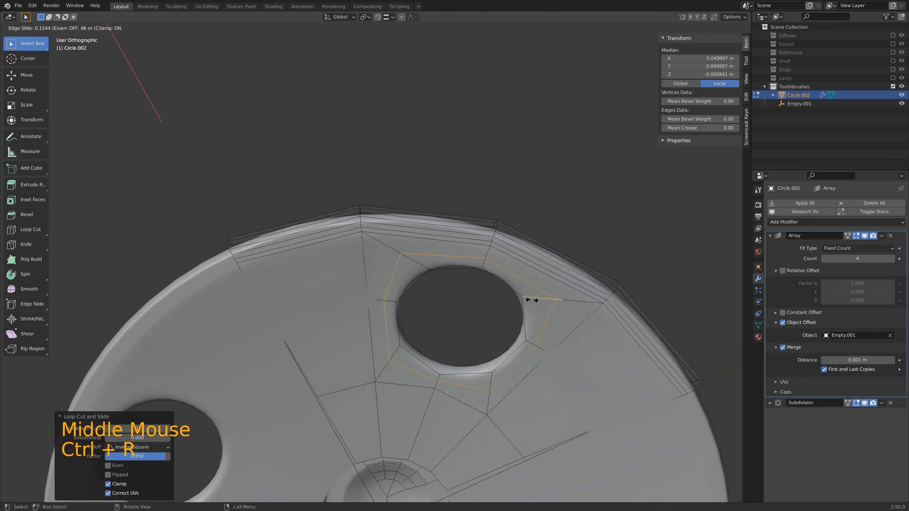
key(e)
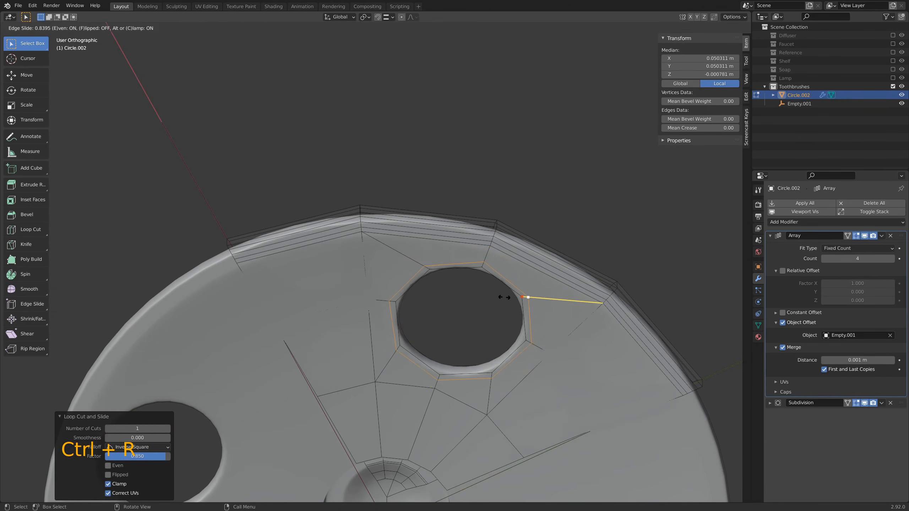
click(505, 297)
- Select the three closely spaced edge loops along the quarter mesh's rim on the underside and dissolve them
alt+click(370, 223)
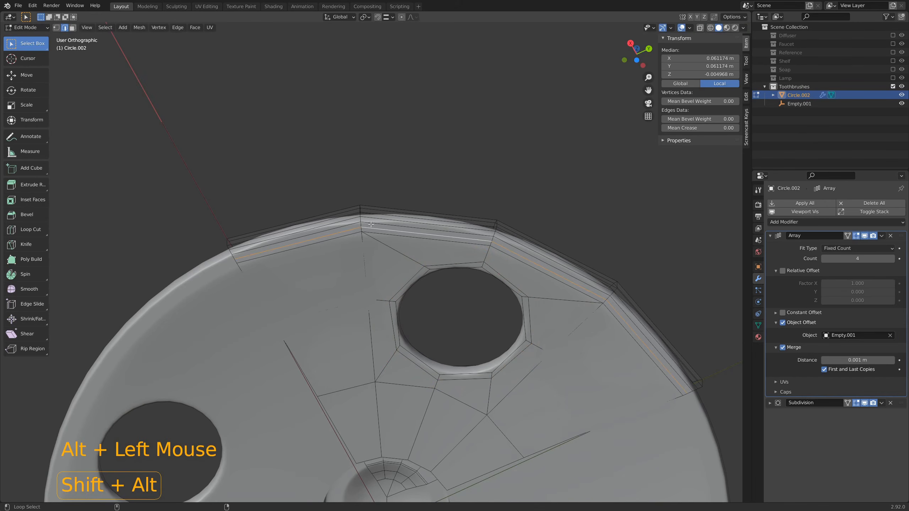
alt+shift+click(411, 224)
alt+shift+click(452, 225)
middle_drag(453, 225, 436, 327)
key(ctrl+Delete)
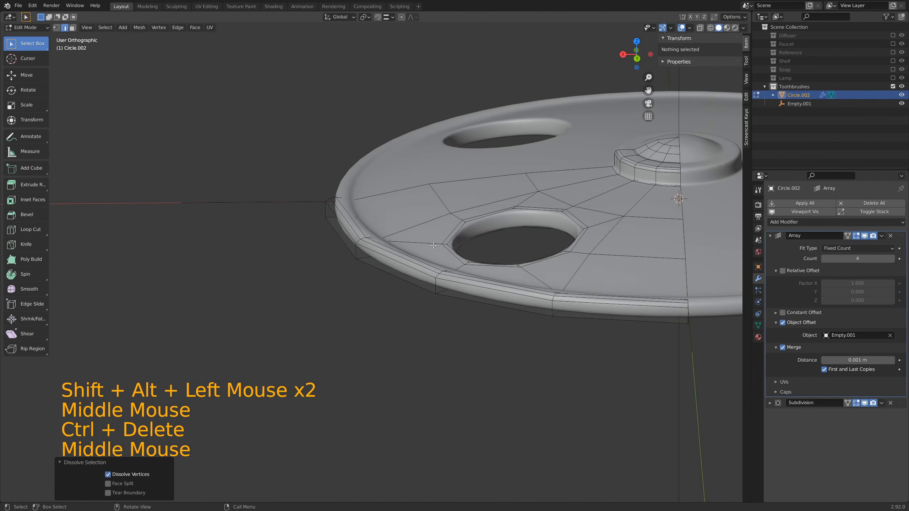
- Apply the disc's Array modifier in Object Mode and delete the empty that served as its offset object
key(Tab)
scroll(431, 252, down, 6)
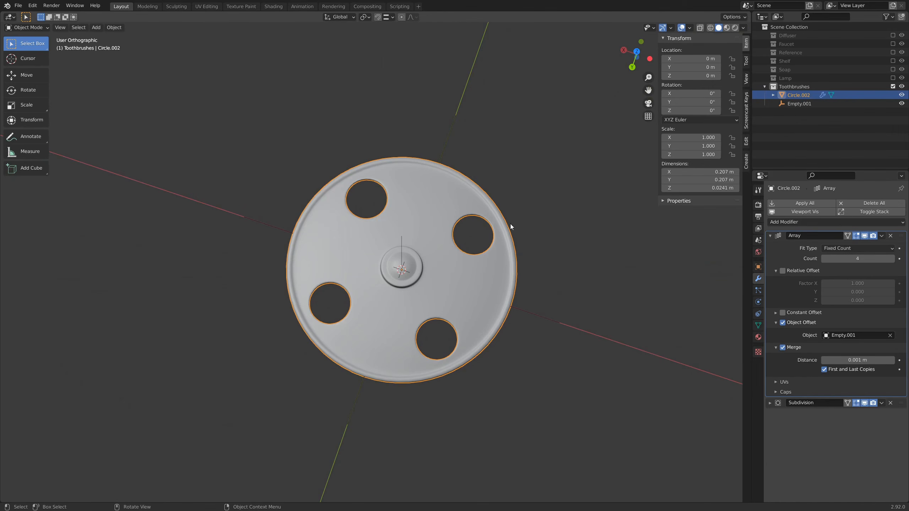
middle_drag(476, 275, 476, 248)
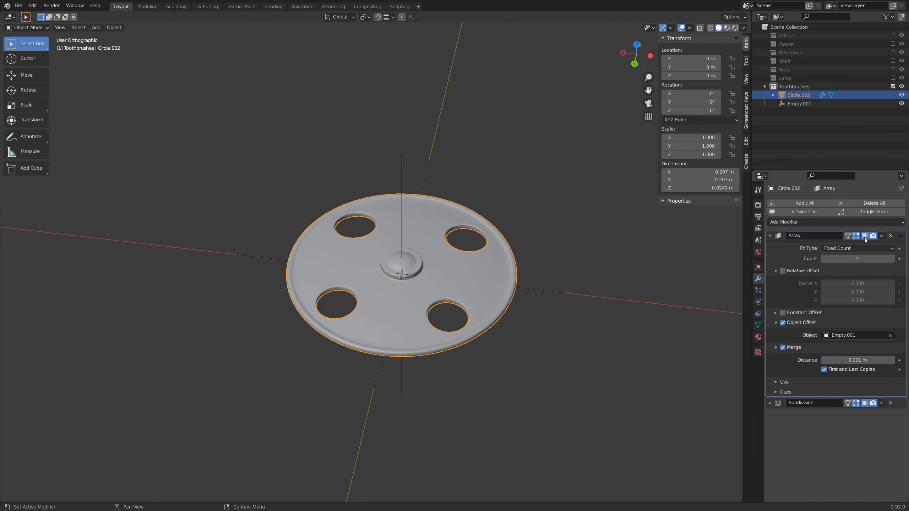
click(882, 236)
click(834, 246)
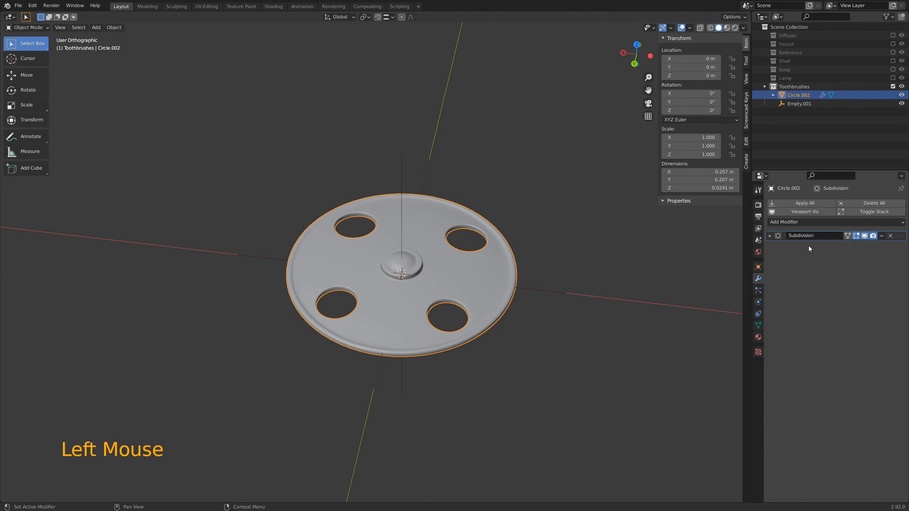
middle_drag(490, 257, 467, 271)
click(402, 180)
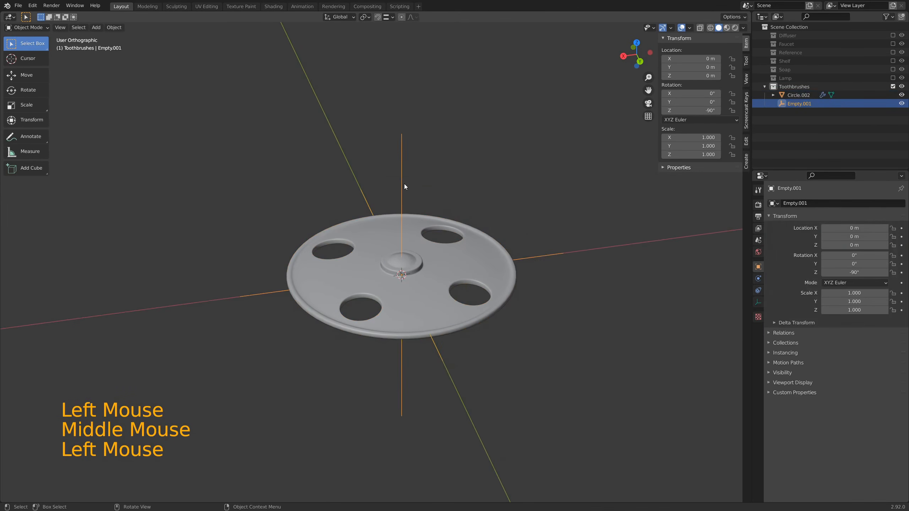
key(Delete)
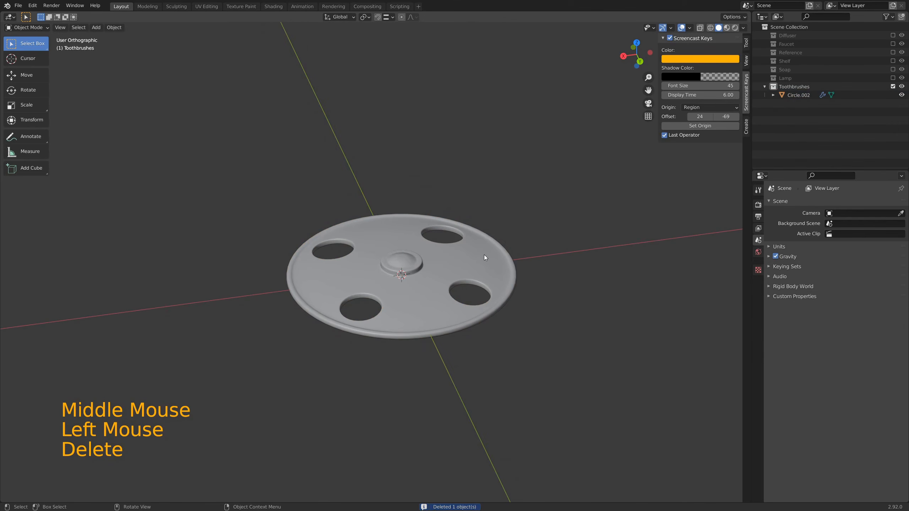
- Set the disc's X and Y dimensions to 0.089 m and copy the resulting 0.429 scale to Z to keep it proportional
click(485, 258)
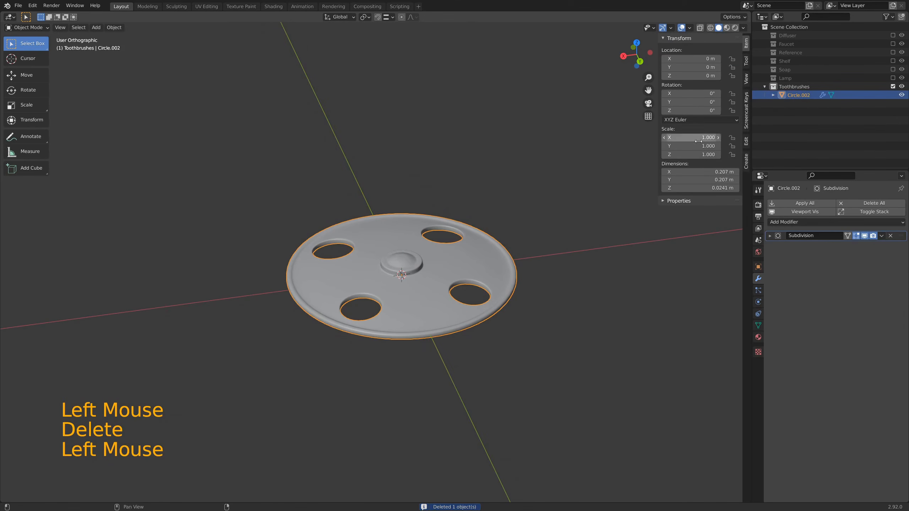
double_click(713, 173)
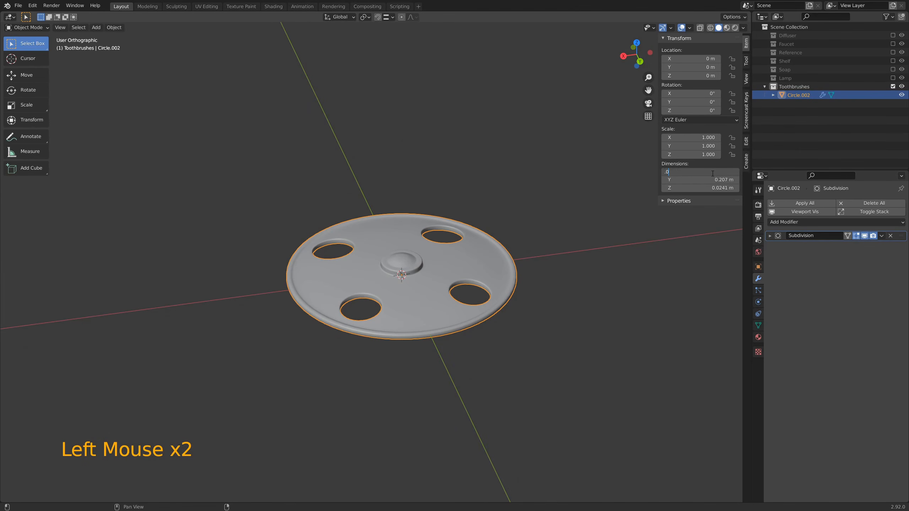
key(Tab)
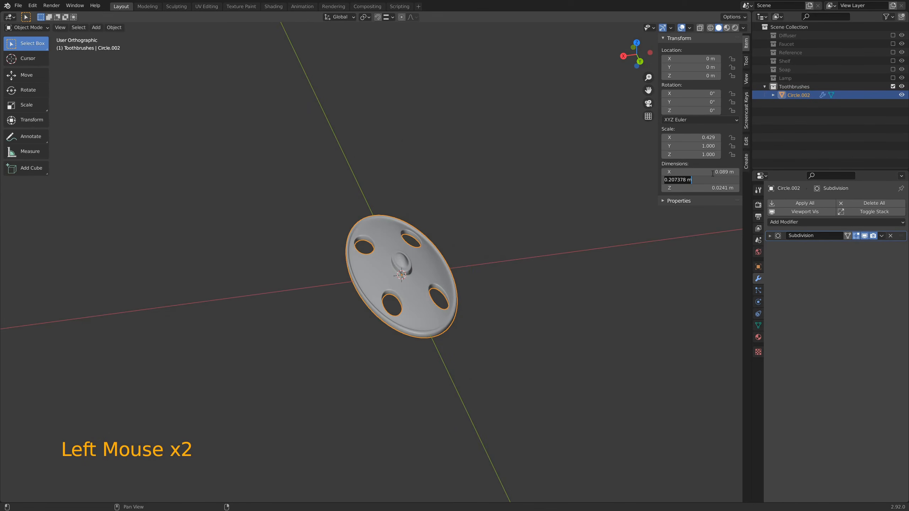
text(.089)
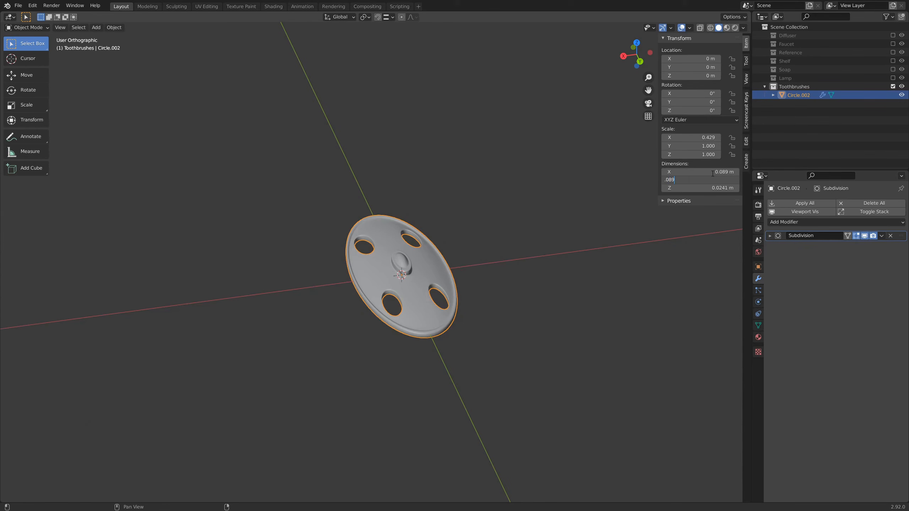
key(Tab)
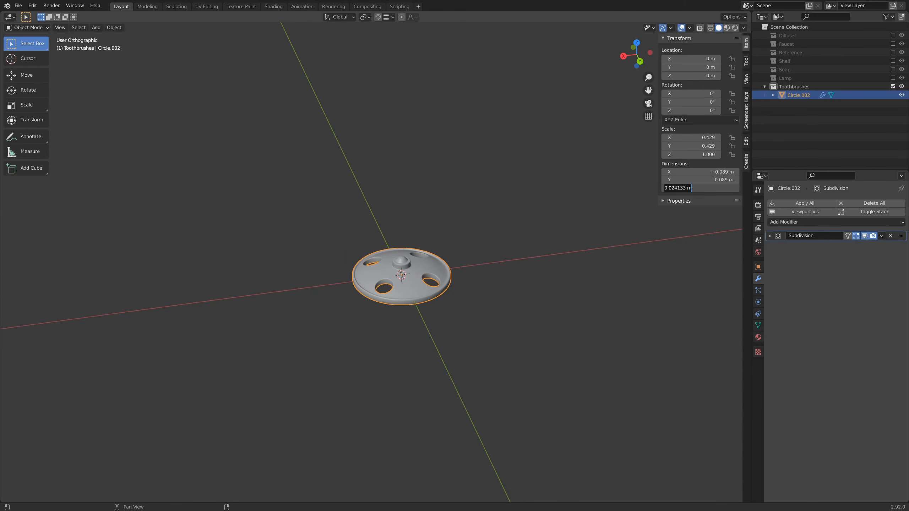
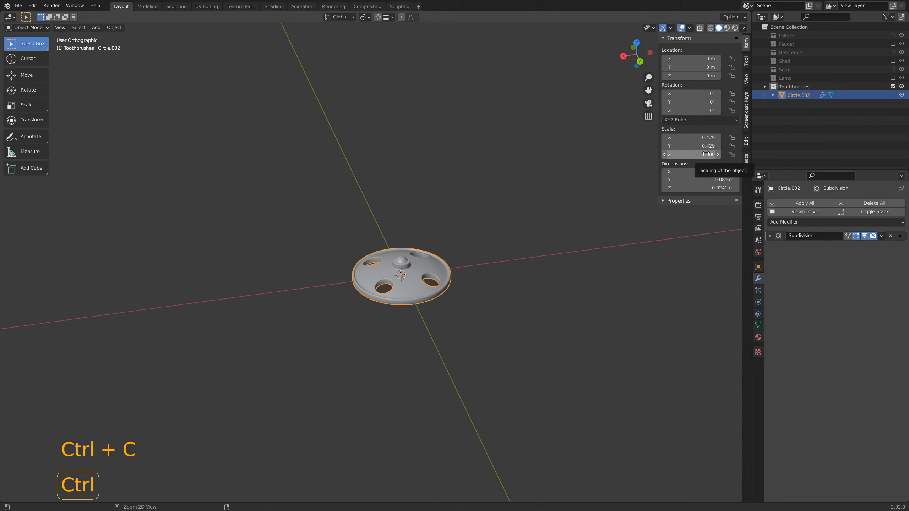
key(ctrl+v)
- Add one loop cut around the disc's rim on the underside, slide it slightly, and return to Object Mode
scroll(446, 341, up, 6)
middle_drag(447, 341, 506, 266)
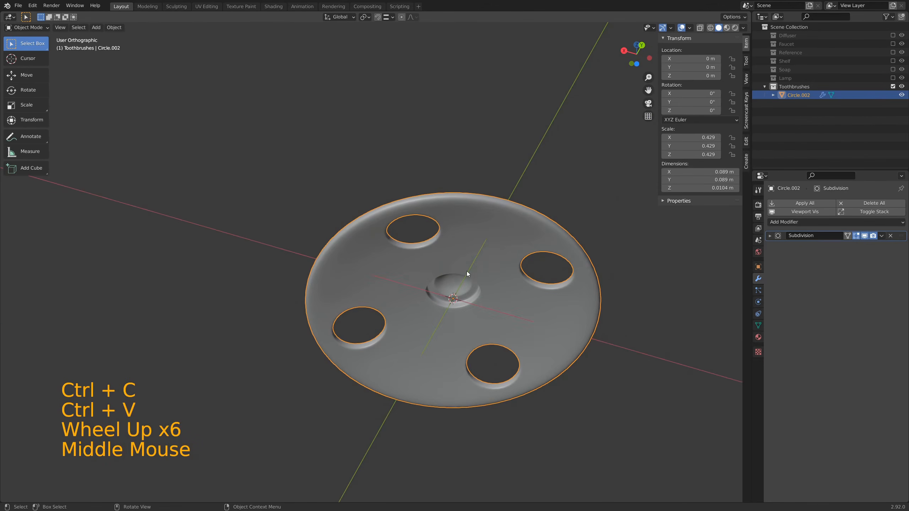
key(Tab)
scroll(329, 258, up, 5)
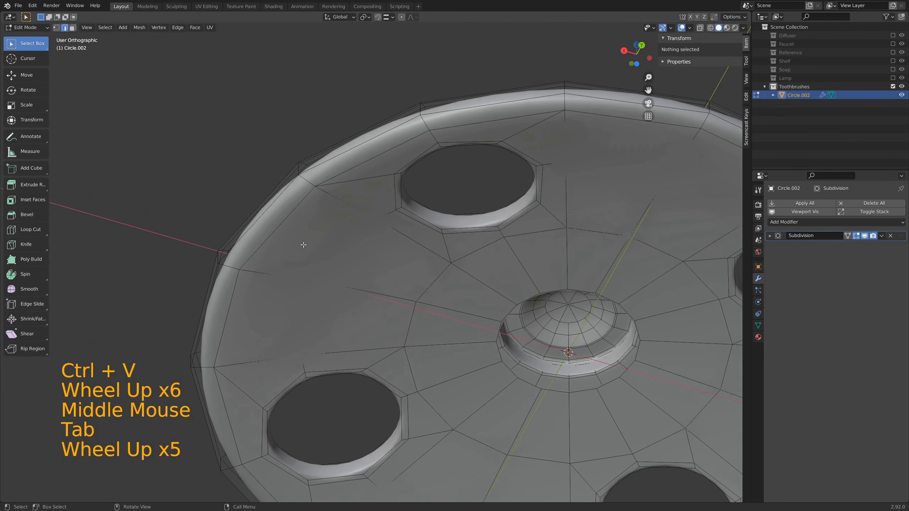
key(ctrl+r)
click(314, 179)
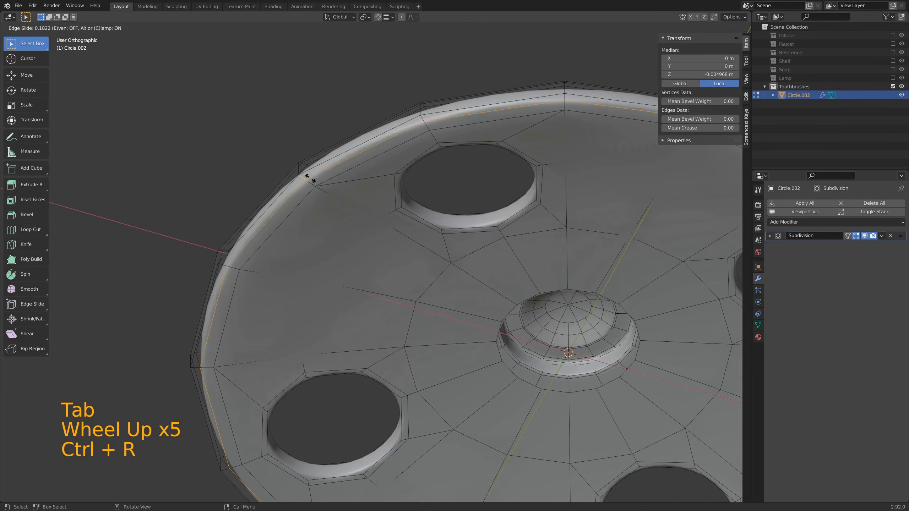
click(307, 177)
key(Tab)
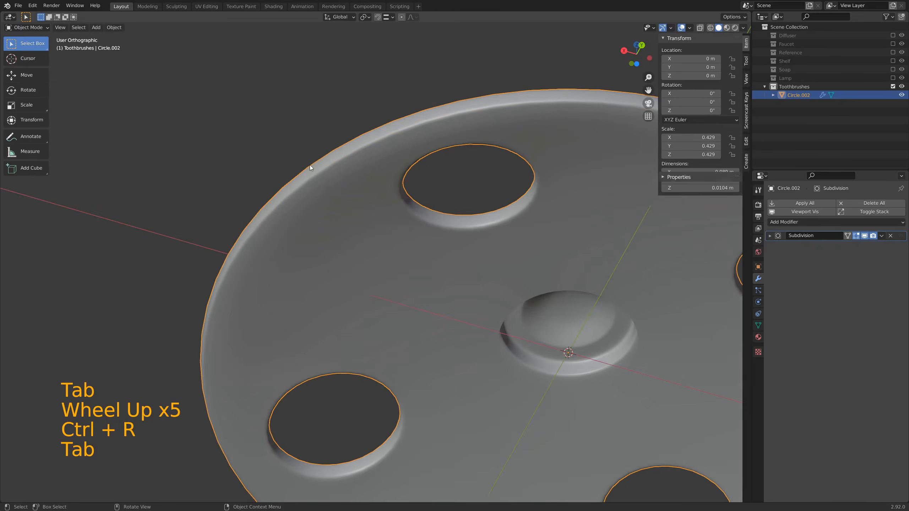
- Move the disc up along the Z axis by about 0.16 m, clear of the origin
middle_drag(310, 165, 448, 188)
scroll(318, 164, down, 6)
scroll(447, 260, down, 4)
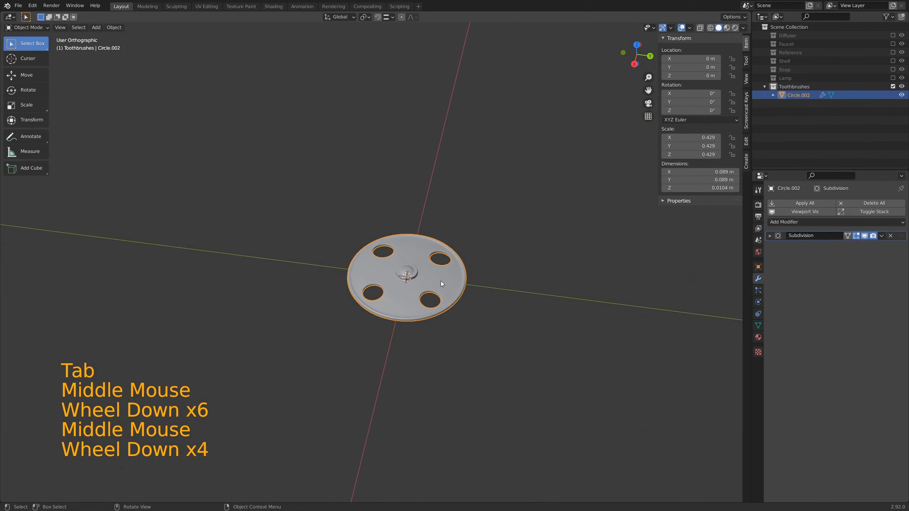
key(g)
key(z)
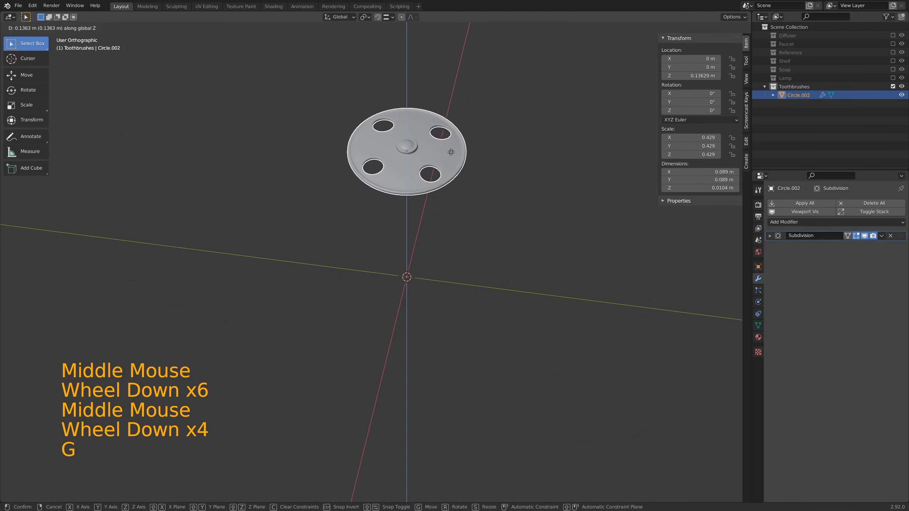
click(450, 136)
- Add a 16-vertex mesh circle with a radius of 0.1 m at the origin below the disc
middle_drag(443, 305, 461, 289)
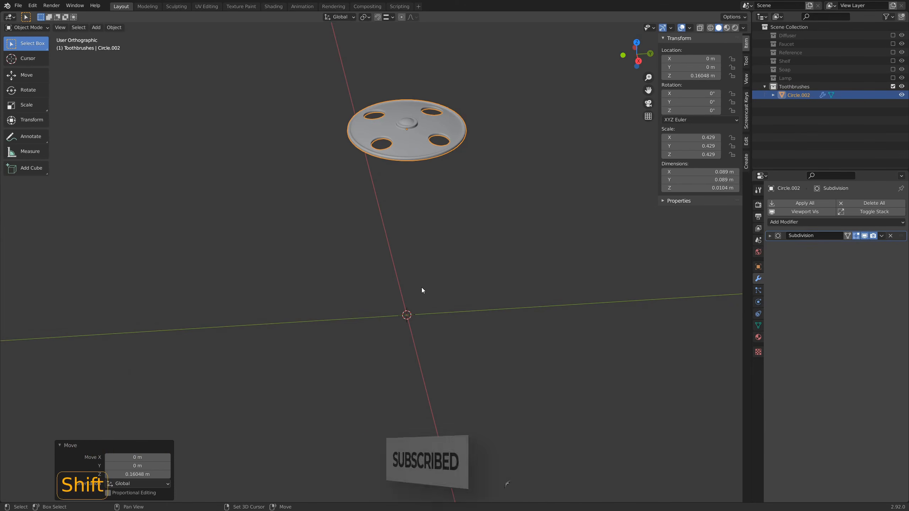
key(shift+a)
mouse_move(412, 222)
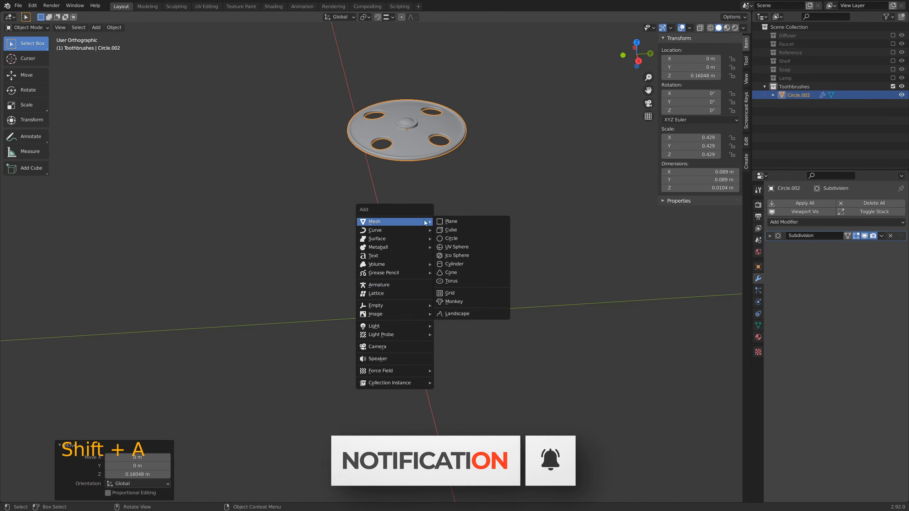
click(454, 239)
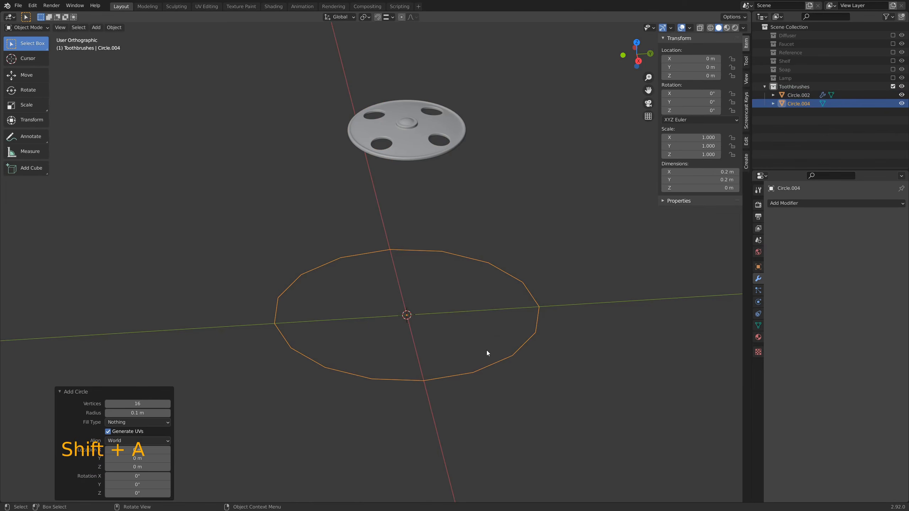
- Scale the new circle in top view to about 0.449 so that it roughly matches the disc's outline
key(KP_7)
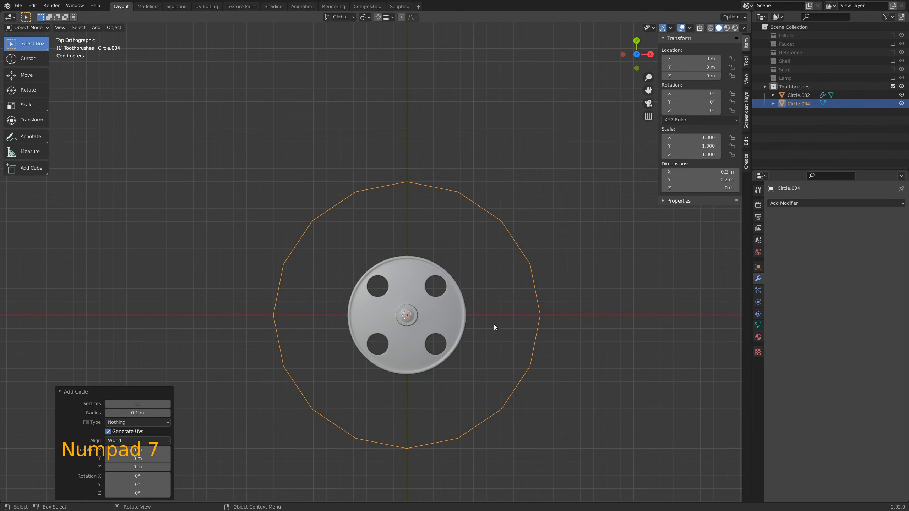
key(g)
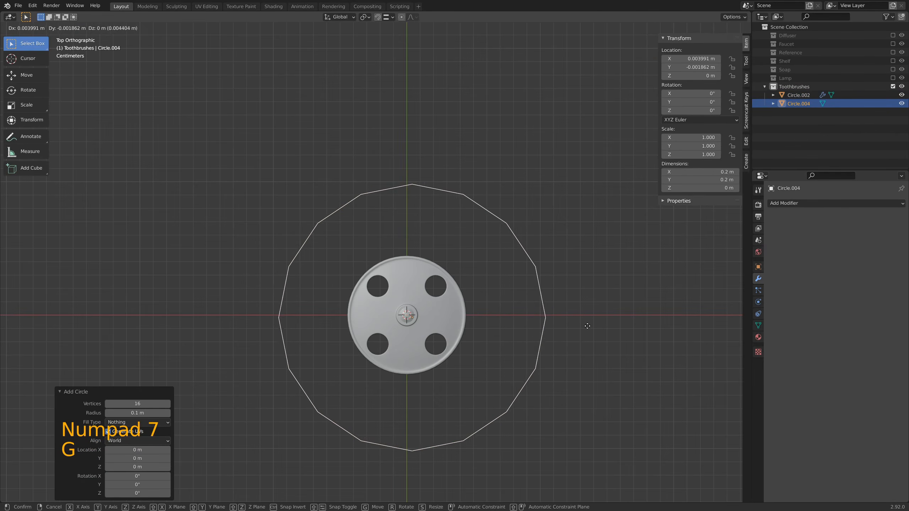
right_click(624, 332)
key(s)
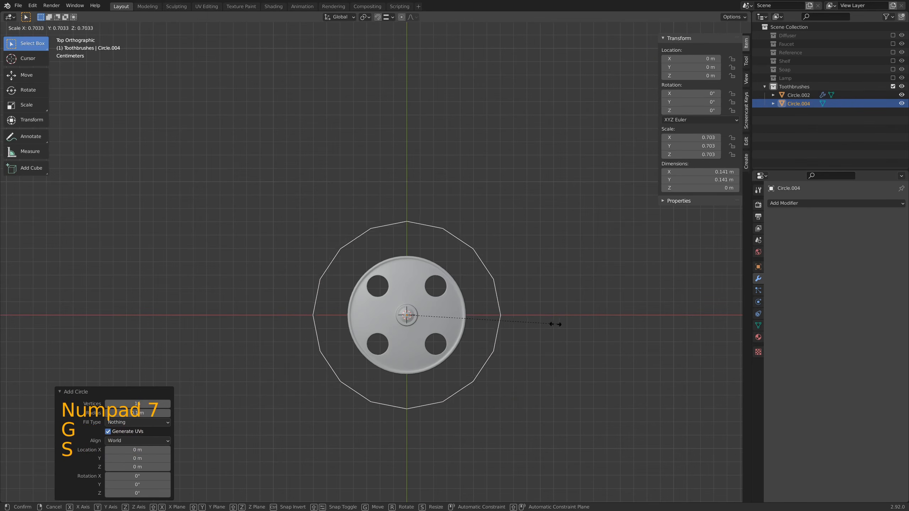
click(504, 320)
- Select the whole circle in Edit Mode and extrude it upward about 0.017 m into a ring wall
middle_drag(505, 372, 495, 308)
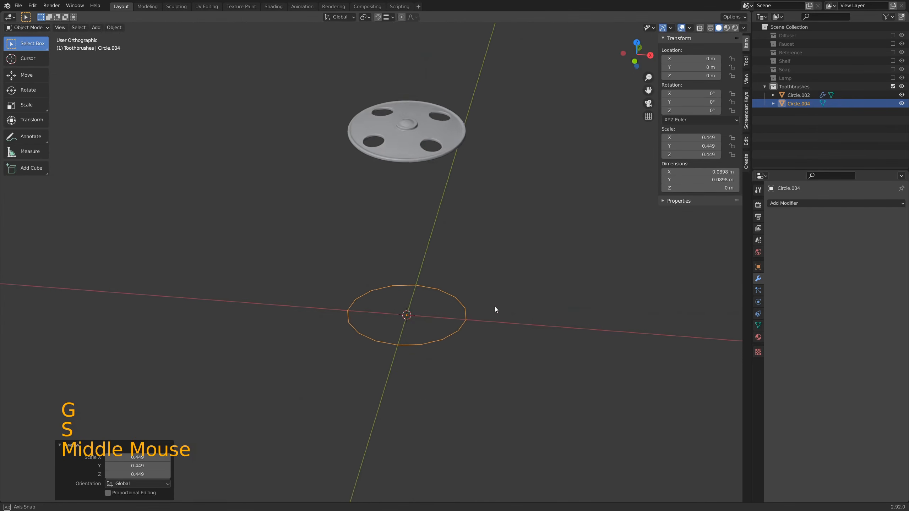
scroll(478, 339, up, 2)
shift+middle_drag(505, 338, 520, 363)
key(Tab)
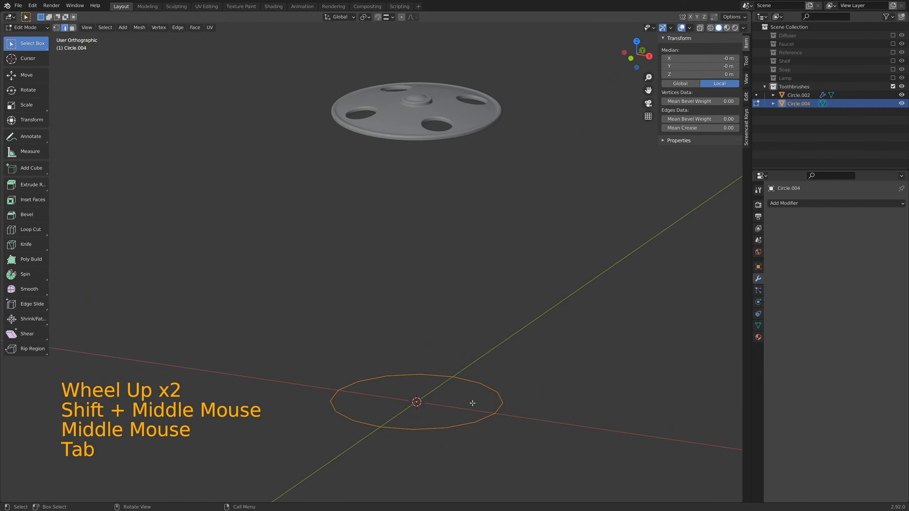
click(421, 428)
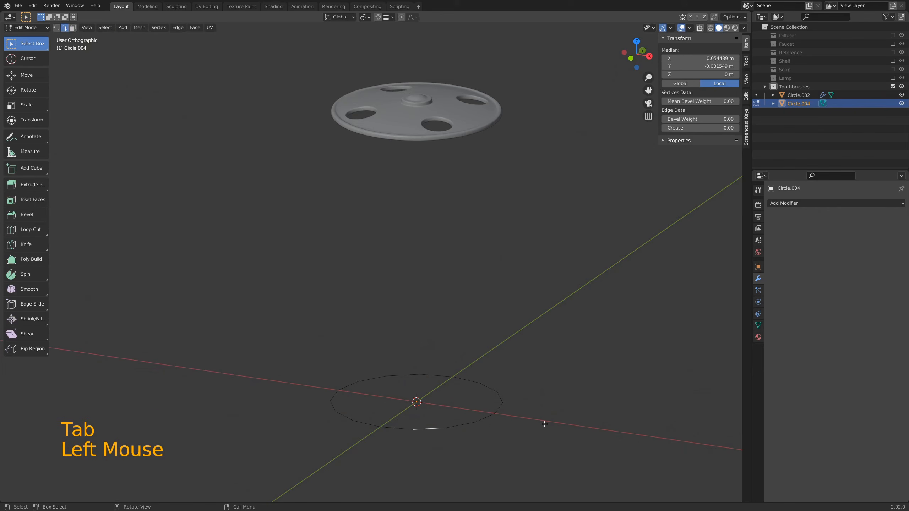
key(a)
key(e)
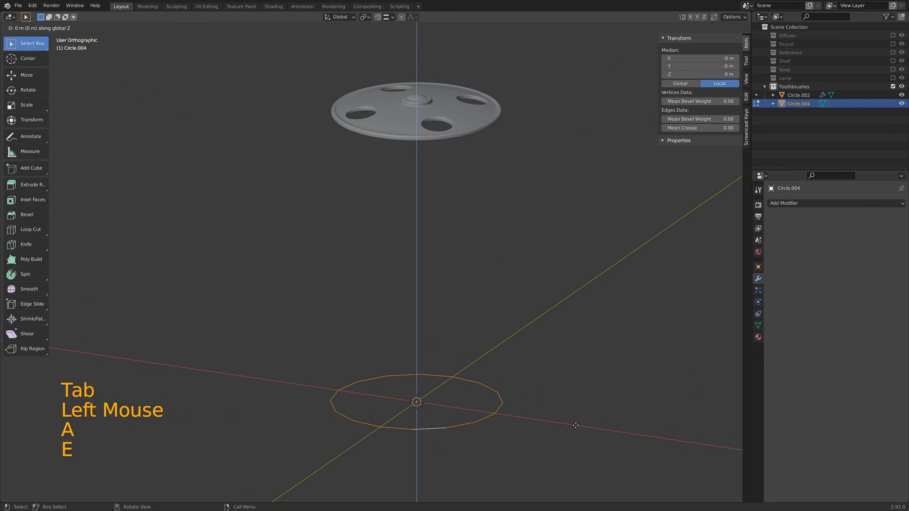
click(570, 397)
- Extrude the ring wall's upper edge loop inward, scaling it to about 0.396 to form a flat top surface around an opening
middle_drag(571, 399, 587, 404)
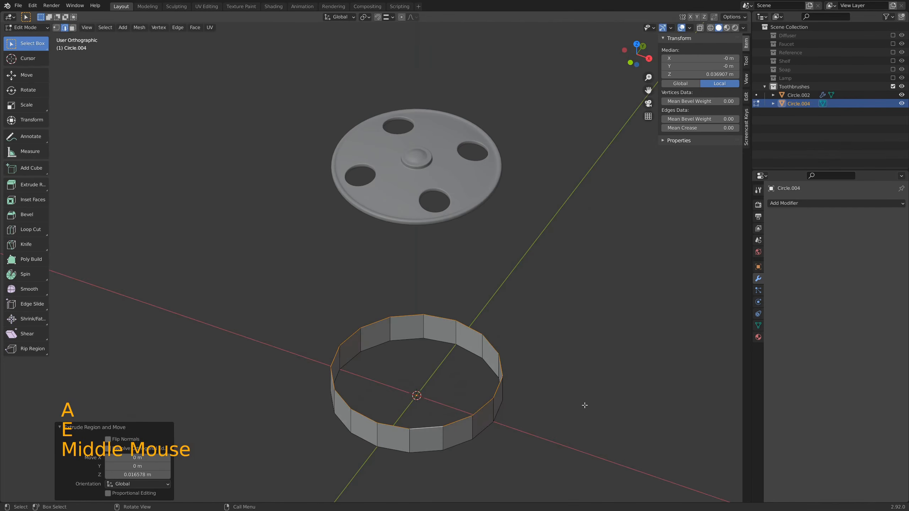
key(e)
key(s)
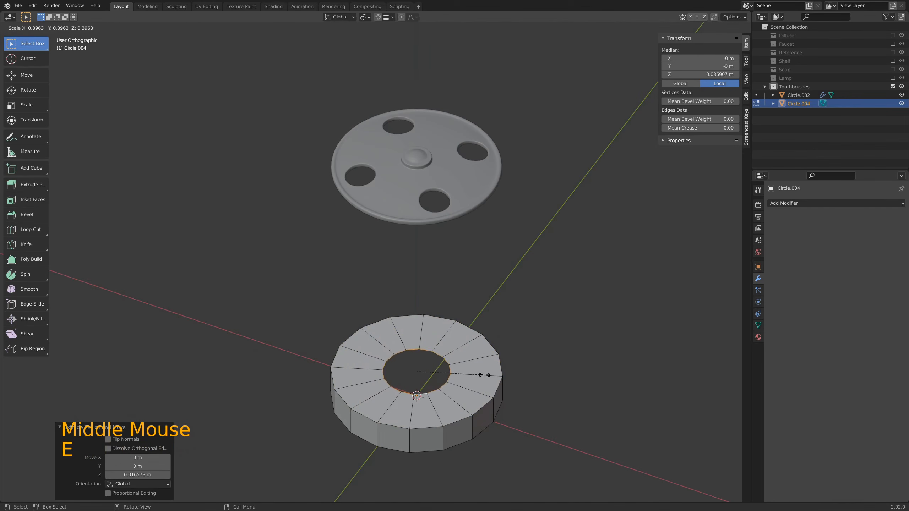
click(485, 375)
- Add four evenly spaced concentric loop cuts across the ring's flat top surface
key(ctrl+r)
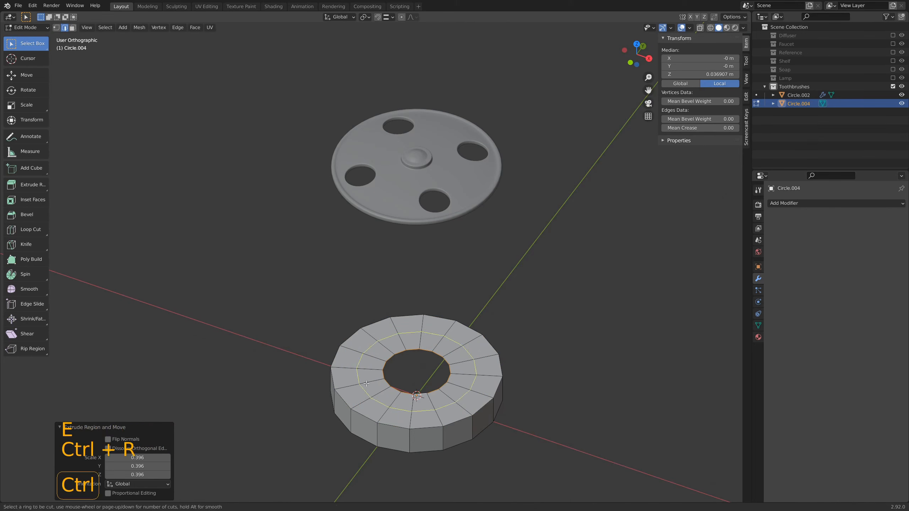
scroll(366, 383, up, 2)
scroll(366, 384, up, 1)
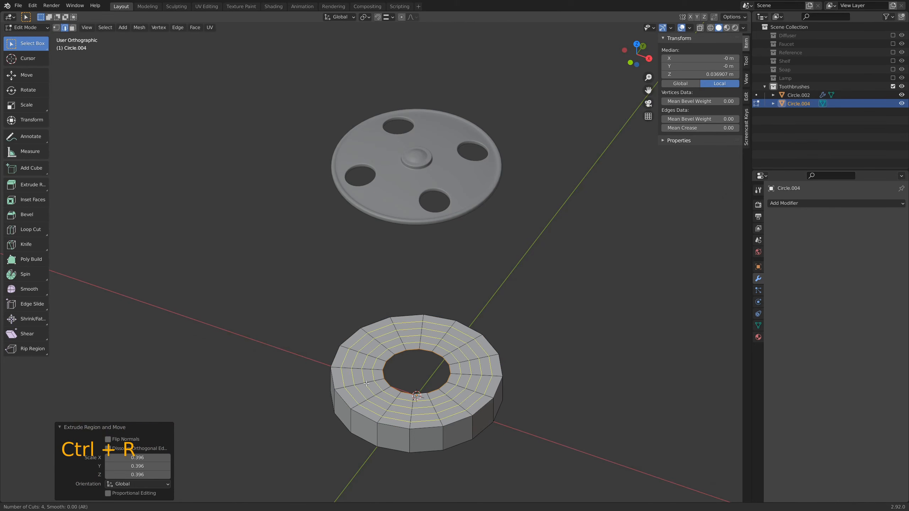
scroll(366, 383, down, 1)
scroll(366, 383, down, 1)
scroll(366, 383, up, 2)
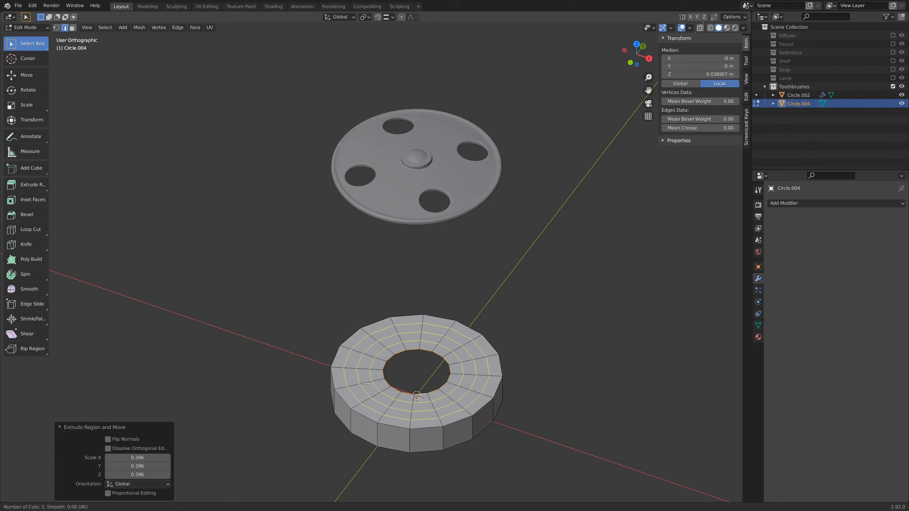
click(366, 383)
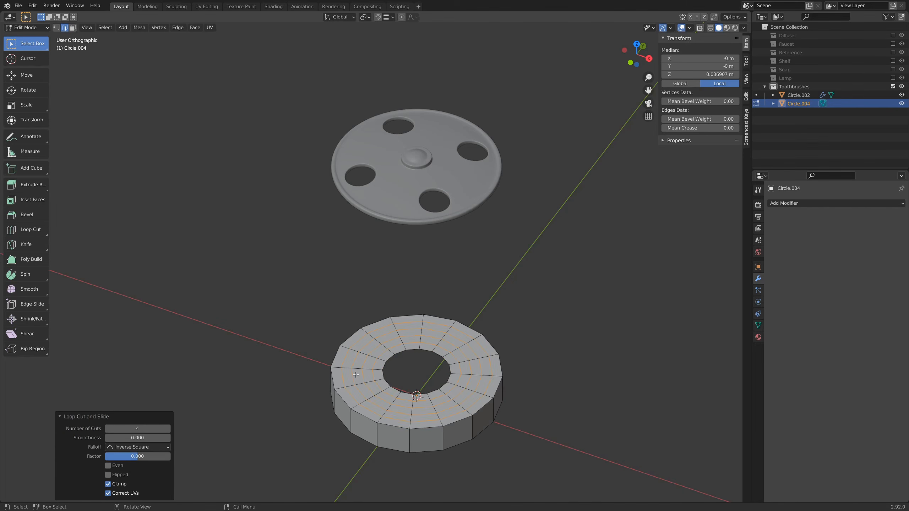
- Select the middle face loop of the ring's top surface and lower it about 0.006 m along Z to form a groove
key(3)
alt+click(358, 376)
middle_drag(368, 381, 434, 364)
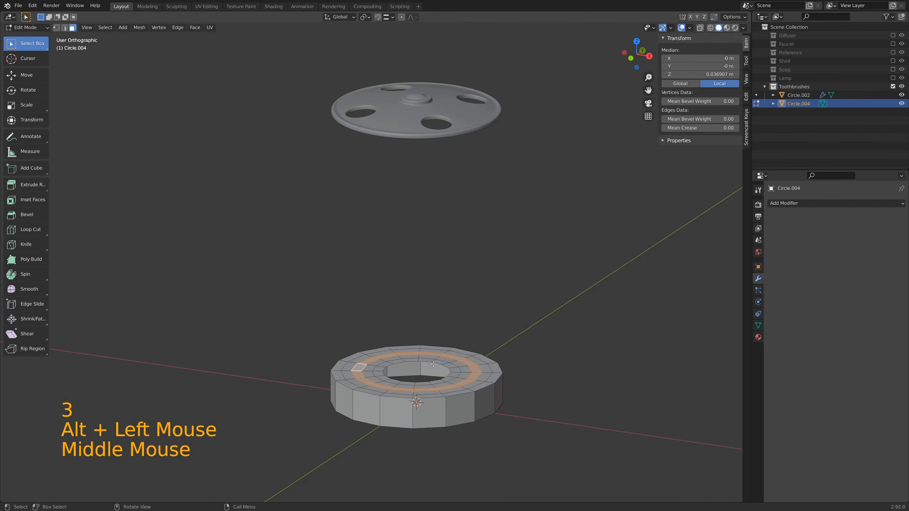
key(g)
key(z)
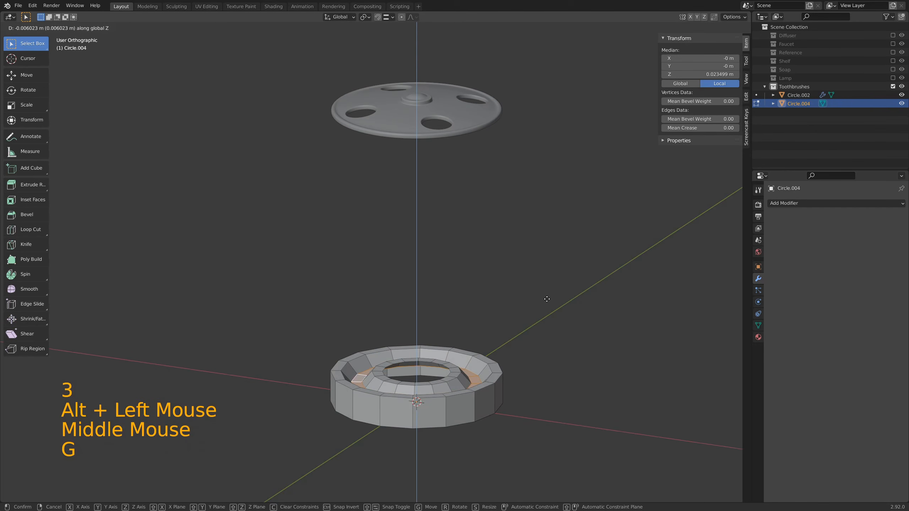
click(547, 299)
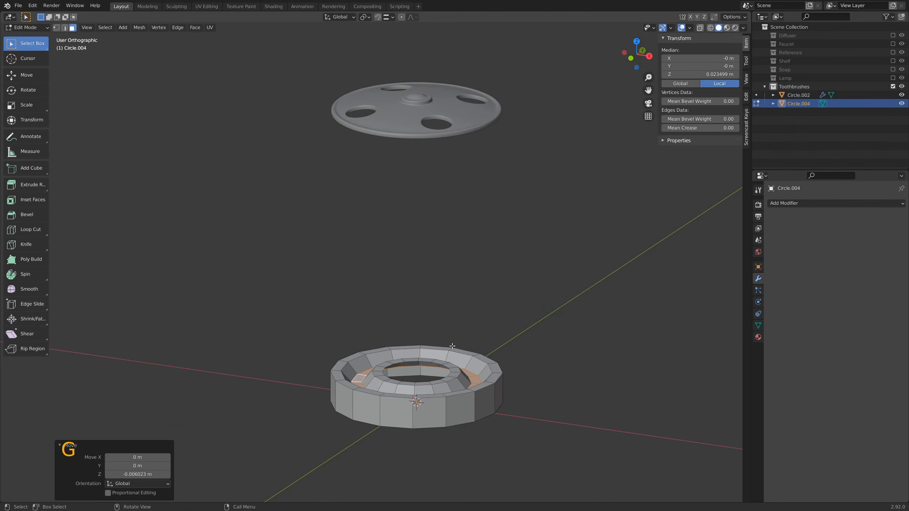
- Select the two inner face loops around the opening and scale them horizontally to about 0.725, excluding Z
middle_drag(406, 402, 429, 403)
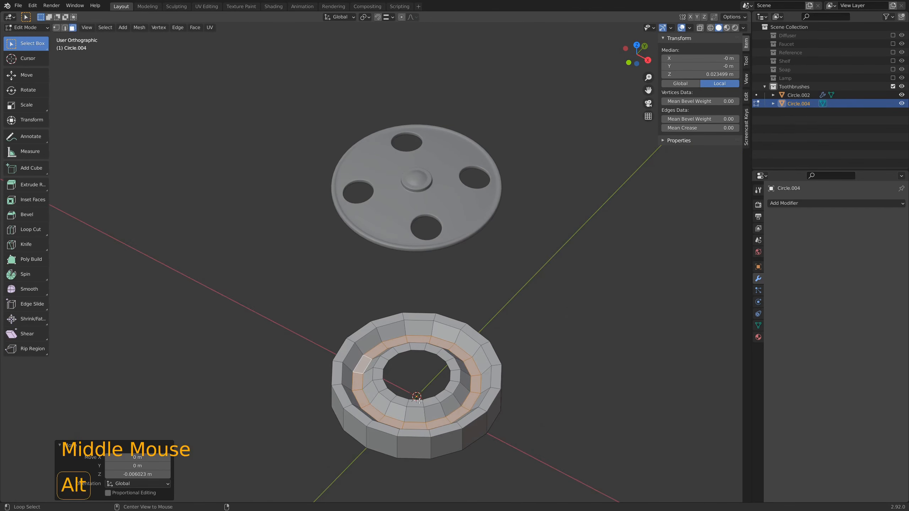
alt+click(422, 407)
alt+shift+click(424, 412)
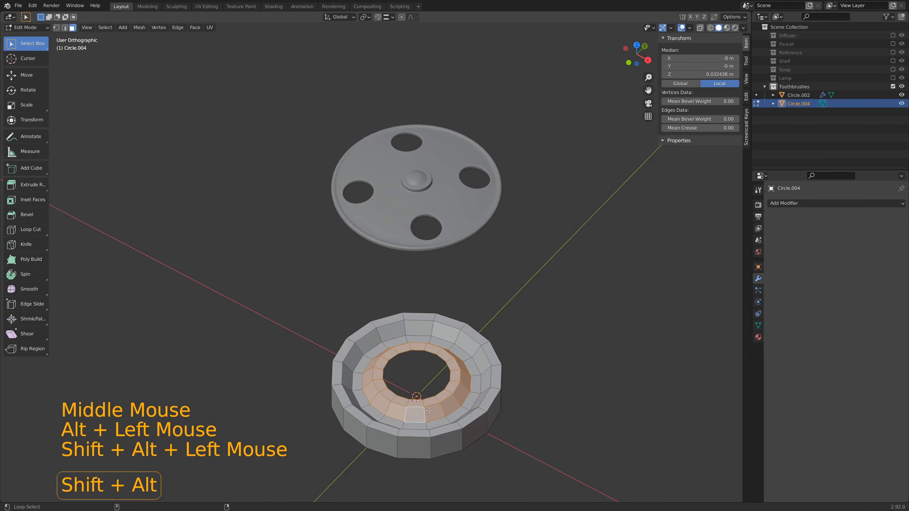
key(s)
key(shift+z)
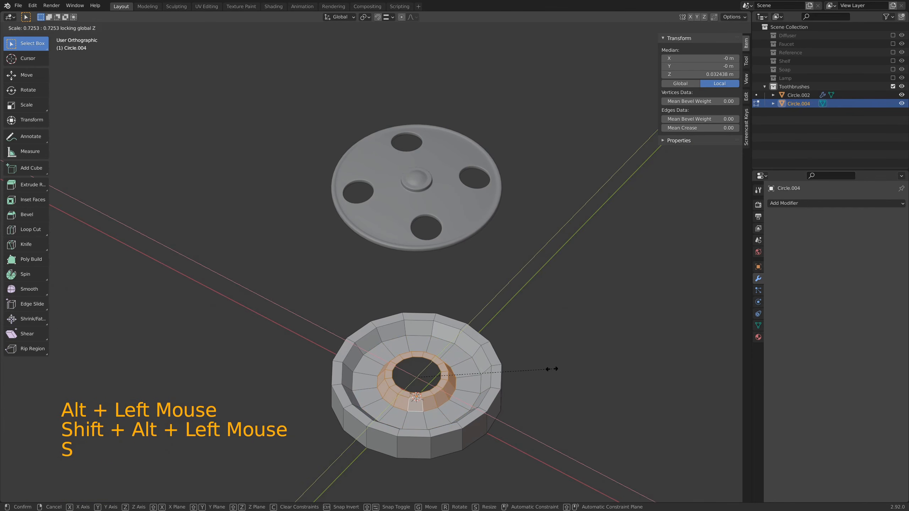
click(553, 369)
- Select the edge loop around the central opening, then give the ring object a level 2 Subdivision modifier in Object Mode
key(2)
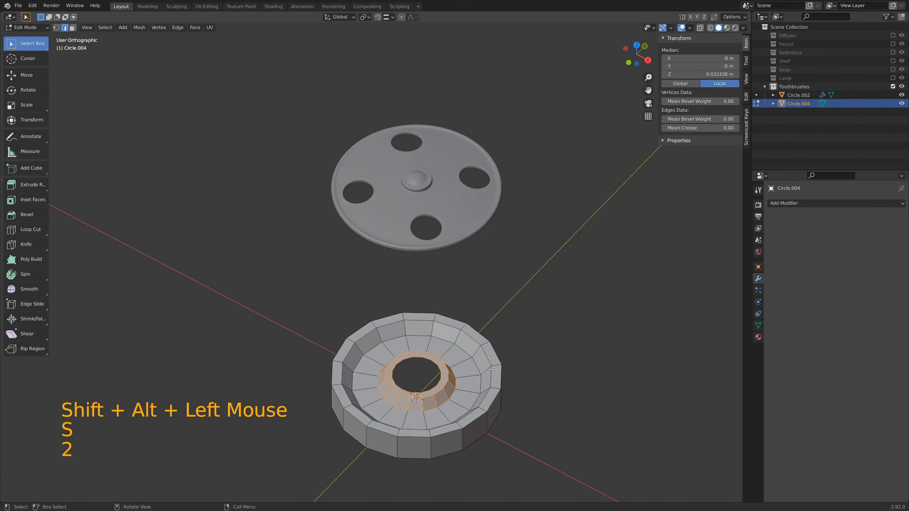
alt+click(437, 381)
middle_drag(437, 381, 510, 380)
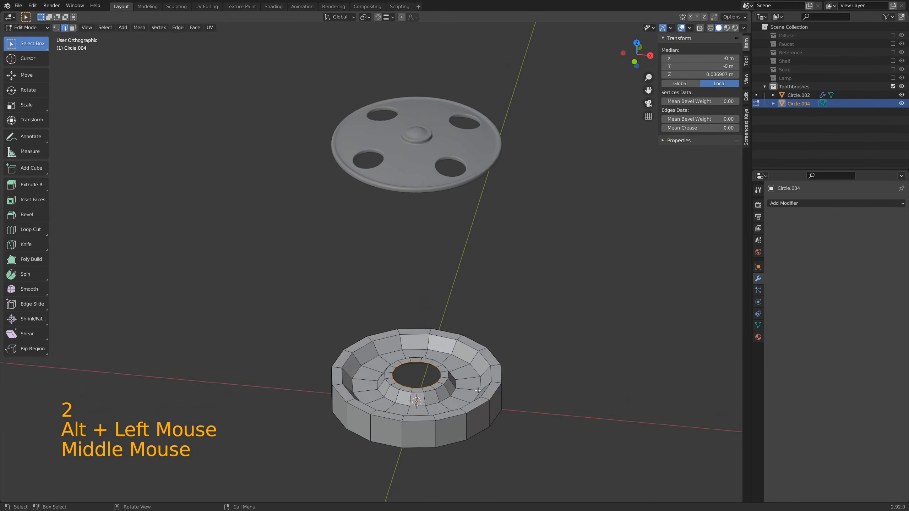
key(Tab)
key(ctrl+2)
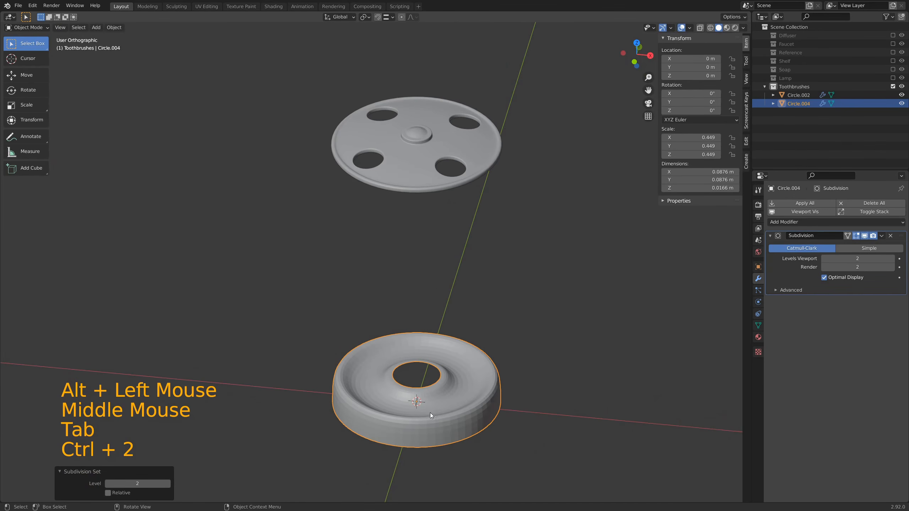
- Add a supporting loop cut around the outer wall, slid about 0.54 toward its upper edge
key(Tab)
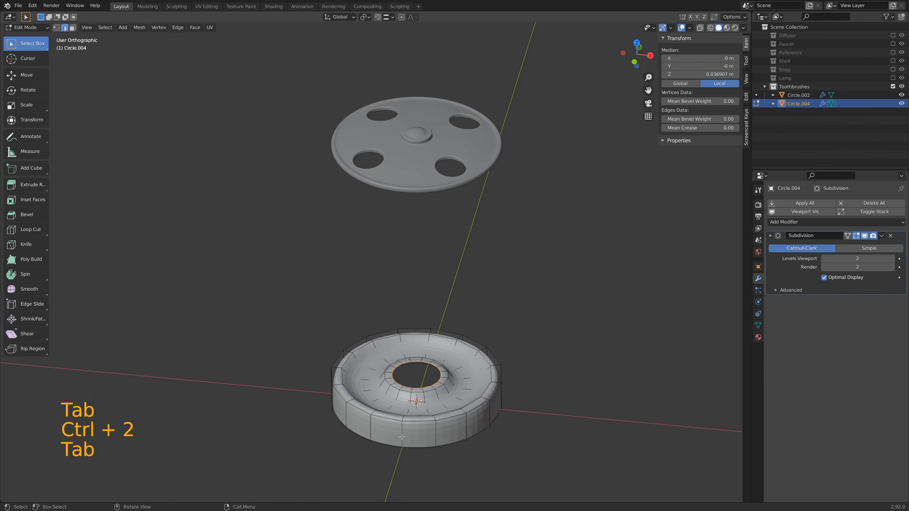
key(ctrl+r)
click(402, 435)
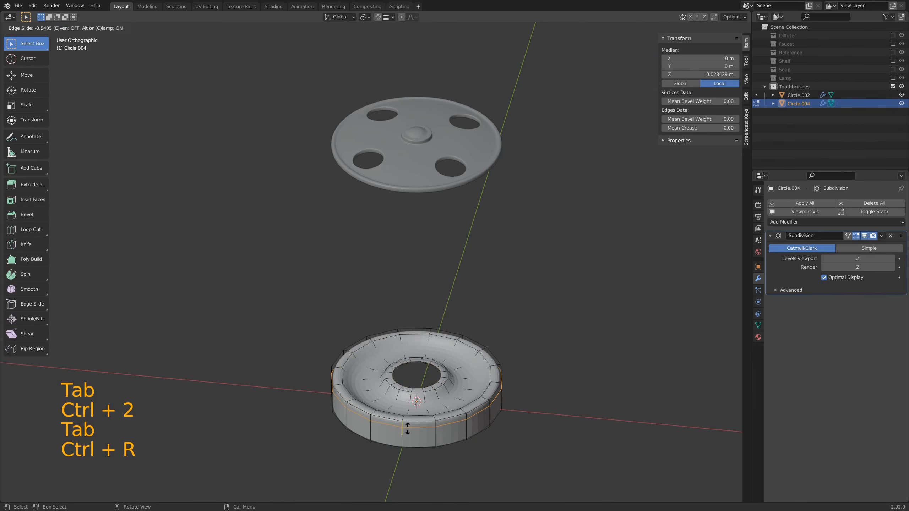
click(407, 429)
middle_drag(407, 429, 378, 358)
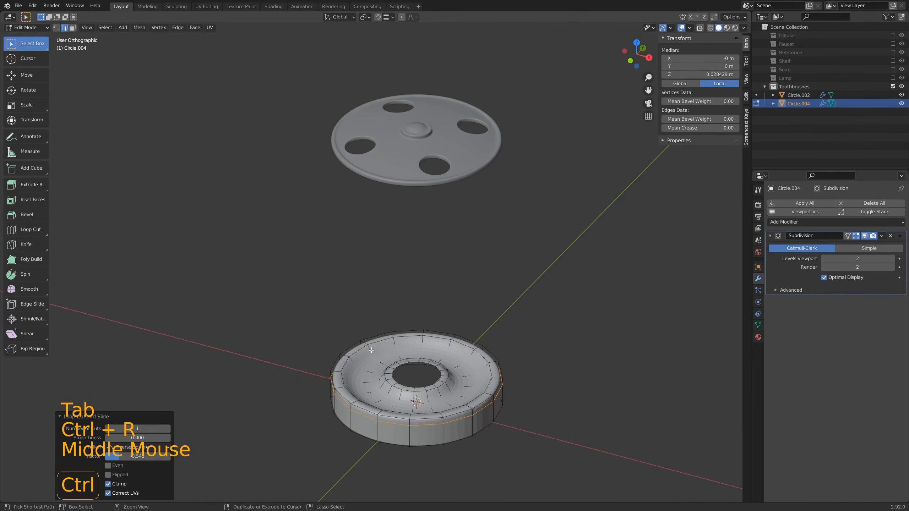
- Add a loop cut around the rim's inner slope, slid about 0.29 toward the upper edge, and check the smoothed shape in Object Mode
key(ctrl+r)
click(371, 350)
click(371, 347)
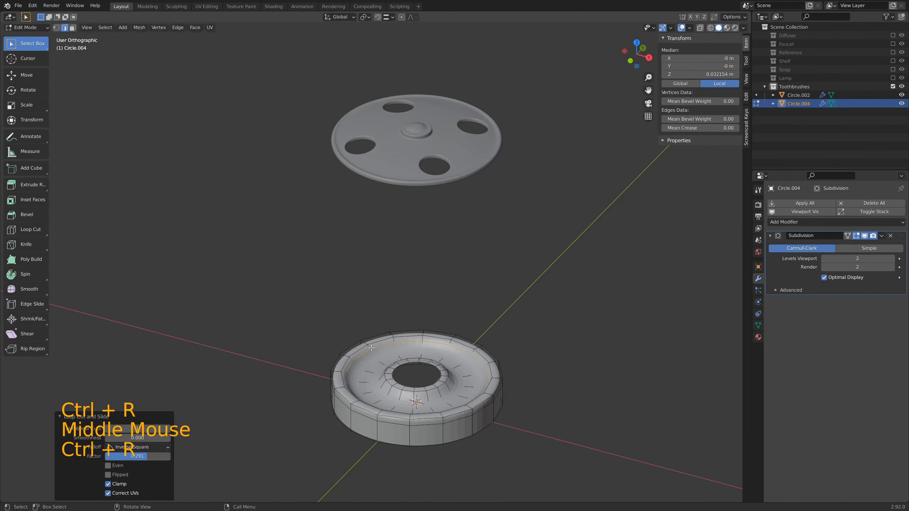
key(Tab)
middle_drag(371, 347, 446, 397)
key(Tab)
- Add two loop cuts around the raised centre's slope, one slid about 0.70 toward its base and one slid toward its top edge
scroll(446, 398, up, 3)
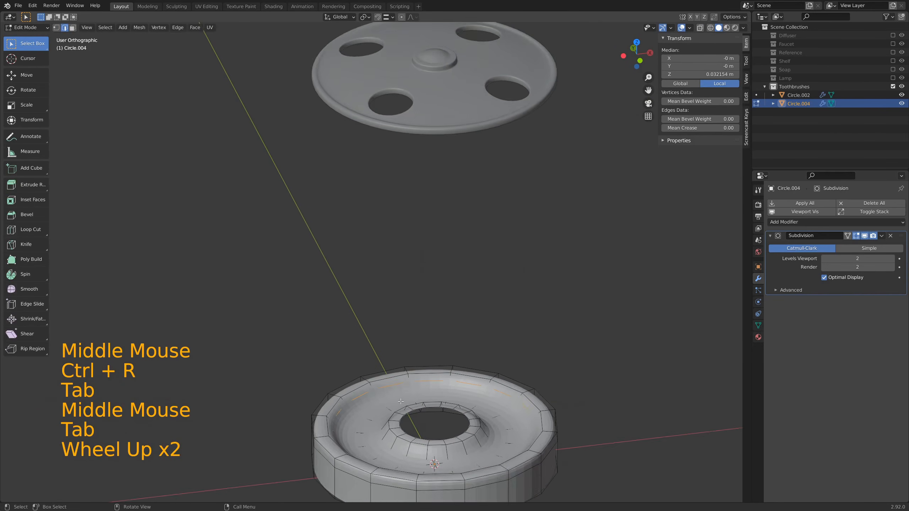
shift+middle_drag(344, 456, 416, 396)
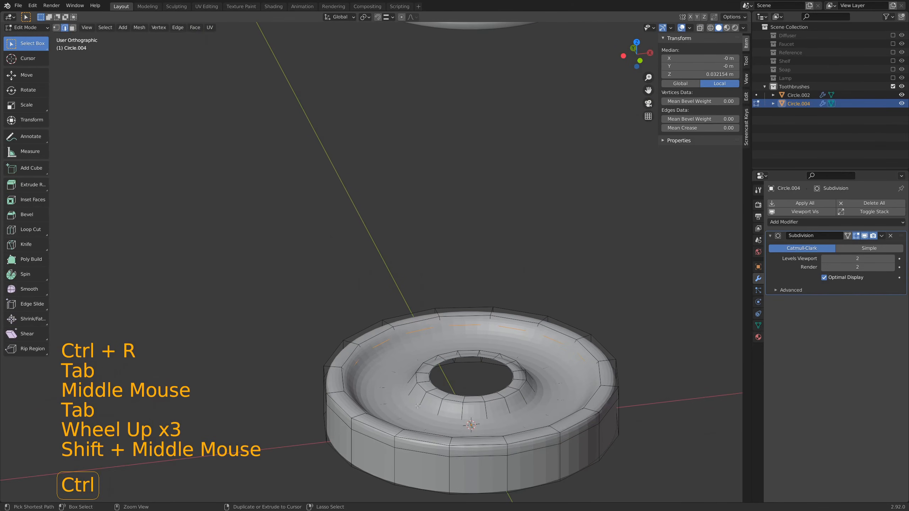
key(ctrl+r)
click(418, 405)
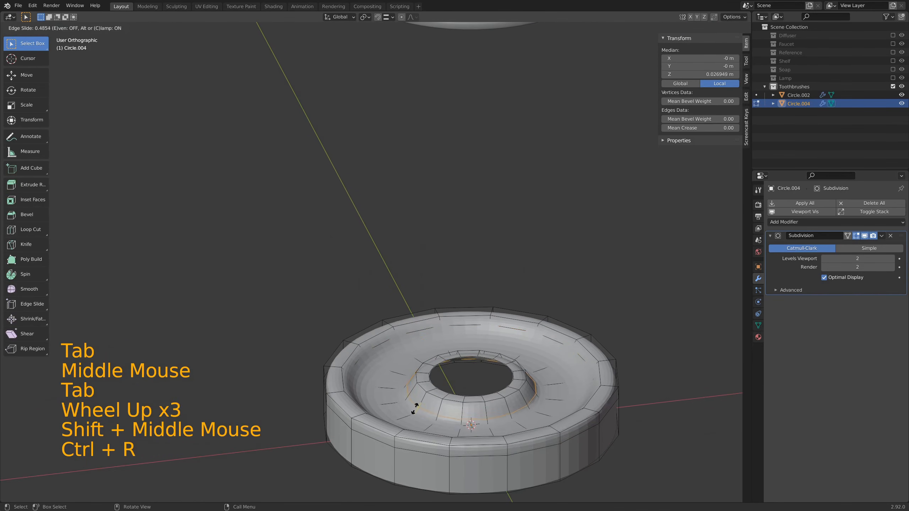
click(423, 400)
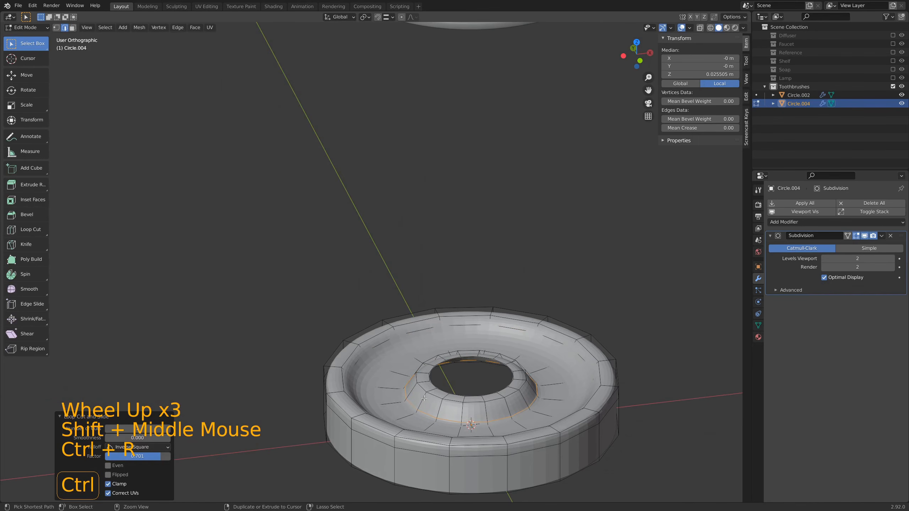
key(ctrl+r)
click(424, 397)
click(425, 396)
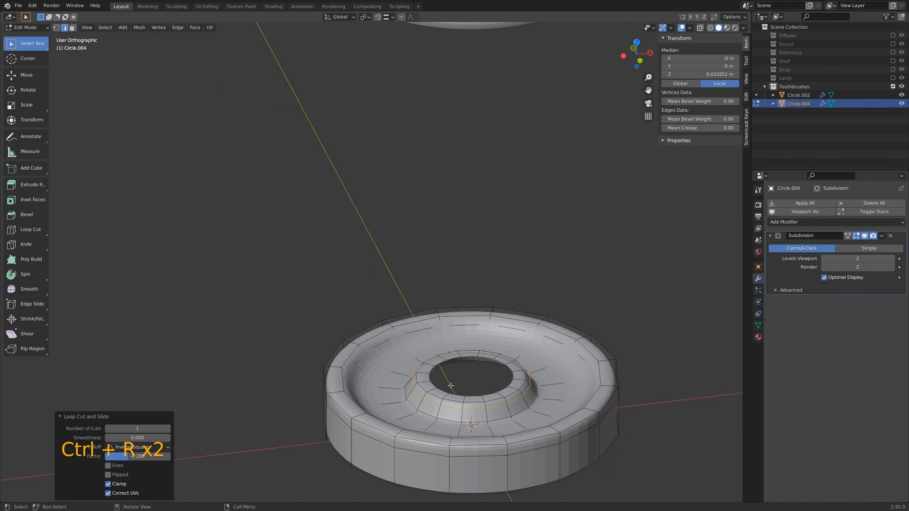
- Select the edge loop of the central opening and close it with Grid Fill
alt+click(514, 375)
middle_drag(514, 376, 489, 329)
key(ctrl+f)
click(529, 370)
scroll(528, 371, down, 2)
key(Tab)
key(Tab)
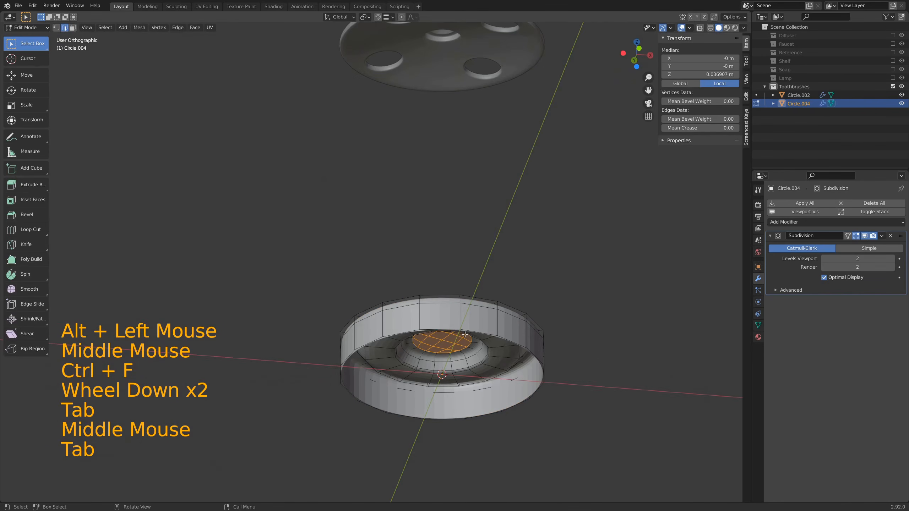
- Add a supporting loop cut around the outer wall, slid about 0.54 toward its lower edge
alt+click(403, 333)
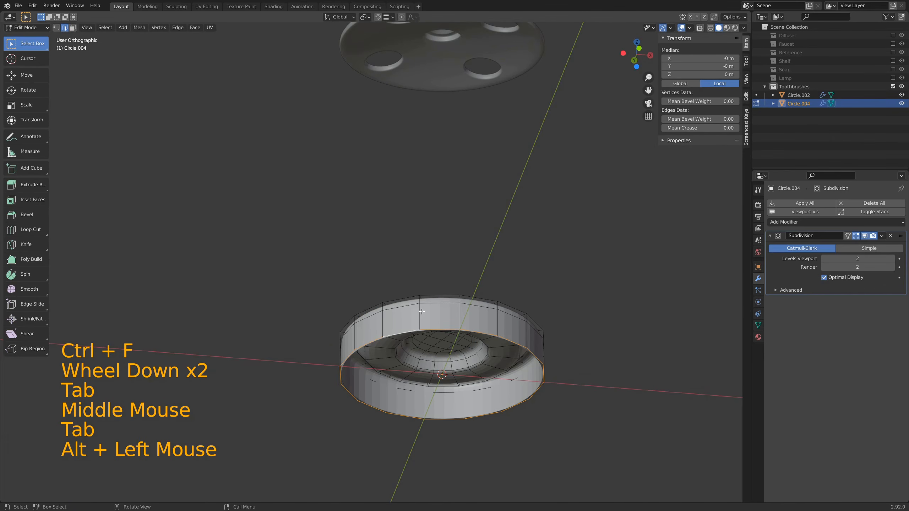
middle_drag(421, 311, 421, 329)
key(ctrl+r)
click(421, 332)
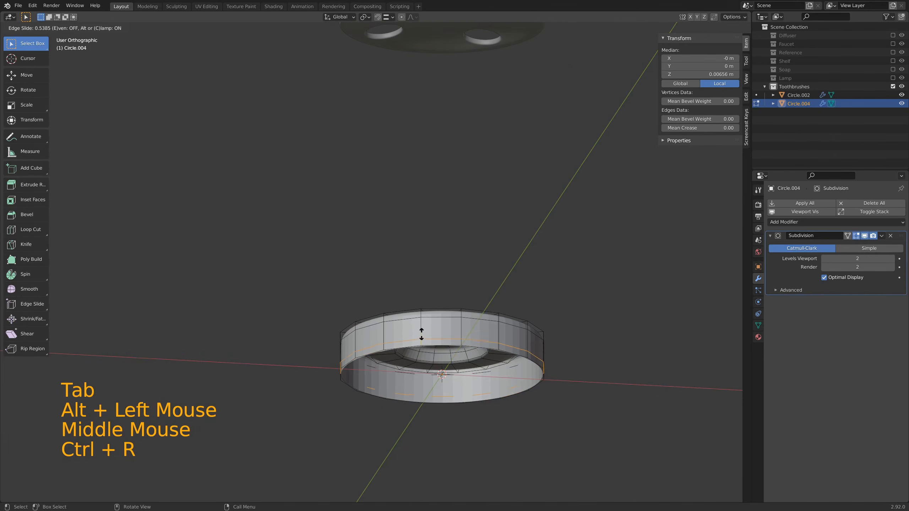
click(422, 332)
- Extrude the outer wall's bottom edge loop inward, scaling it to about 0.892
alt+click(526, 354)
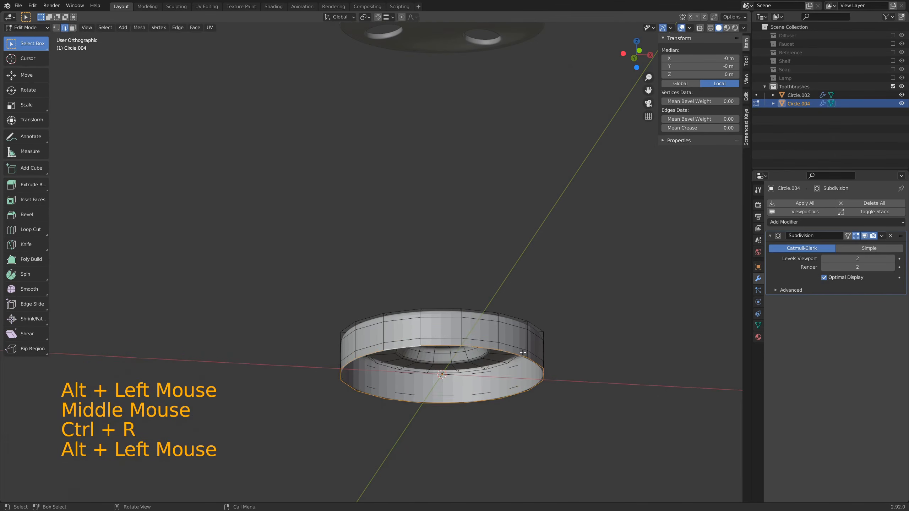
middle_drag(526, 354, 515, 330)
key(e)
key(s)
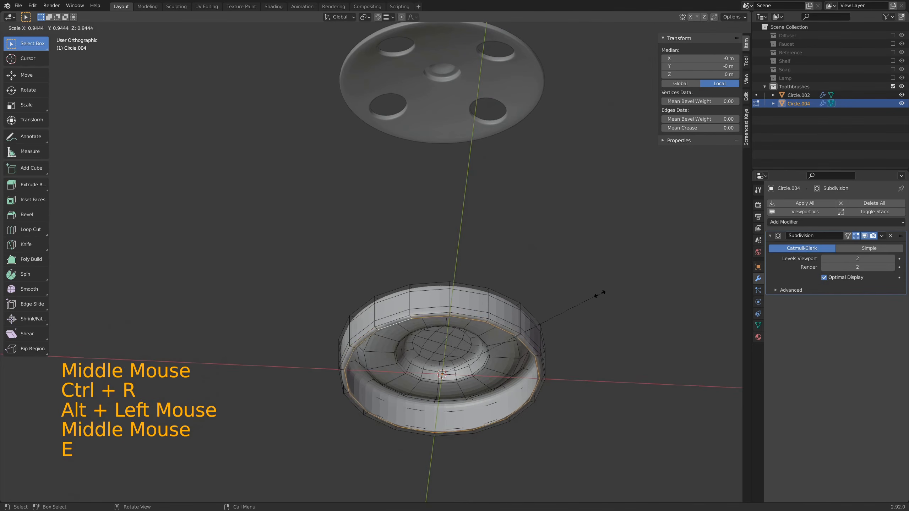
click(591, 296)
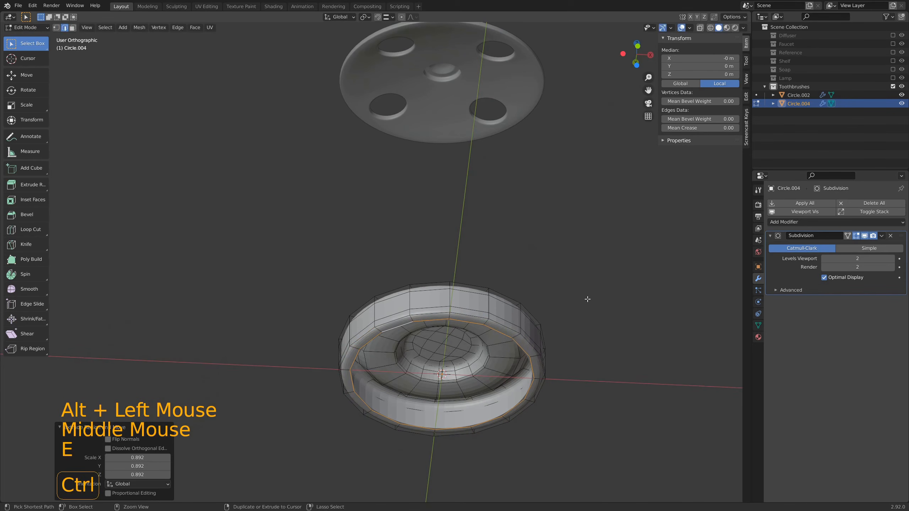
- Fill the base's bottom opening with faces and apply smooth shading to the object in Object Mode
key(ctrl+f)
click(587, 299)
key(Tab)
middle_drag(581, 296, 519, 351)
right_click(476, 351)
click(468, 351)
- In Edit Mode, select the flat top of the base's raised centre by growing the selection four times from its middle vertex
shift+scroll(487, 355, down, 1)
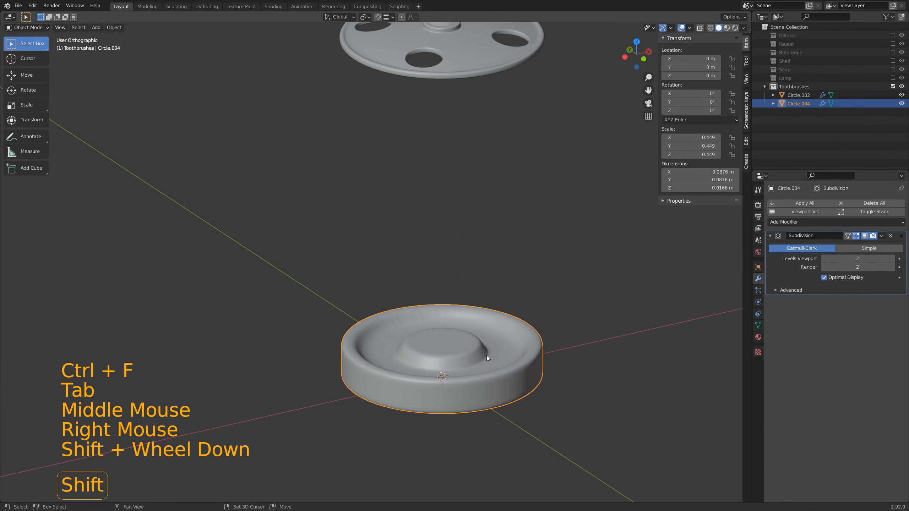
shift+scroll(487, 355, down, 2)
scroll(472, 322, down, 4)
shift+middle_drag(462, 295, 465, 324)
middle_drag(465, 324, 470, 349)
scroll(434, 366, up, 3)
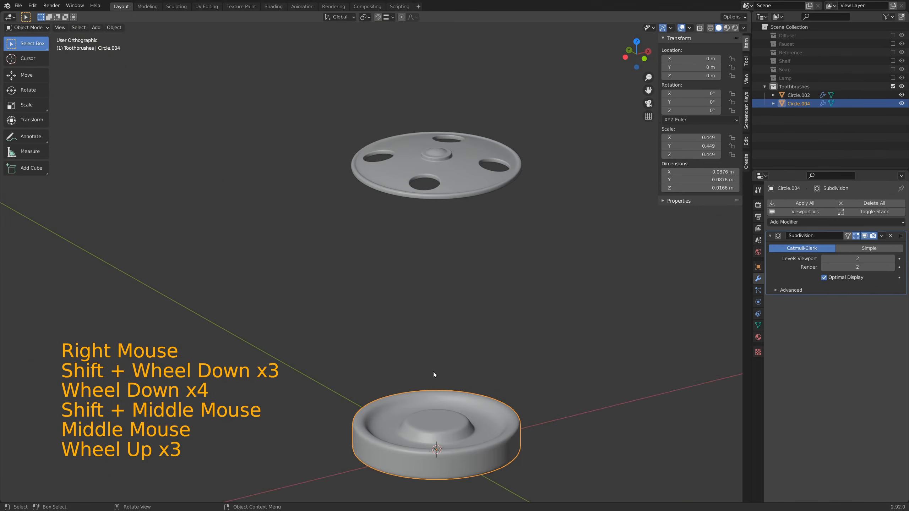
key(Tab)
shift+middle_drag(458, 428, 463, 401)
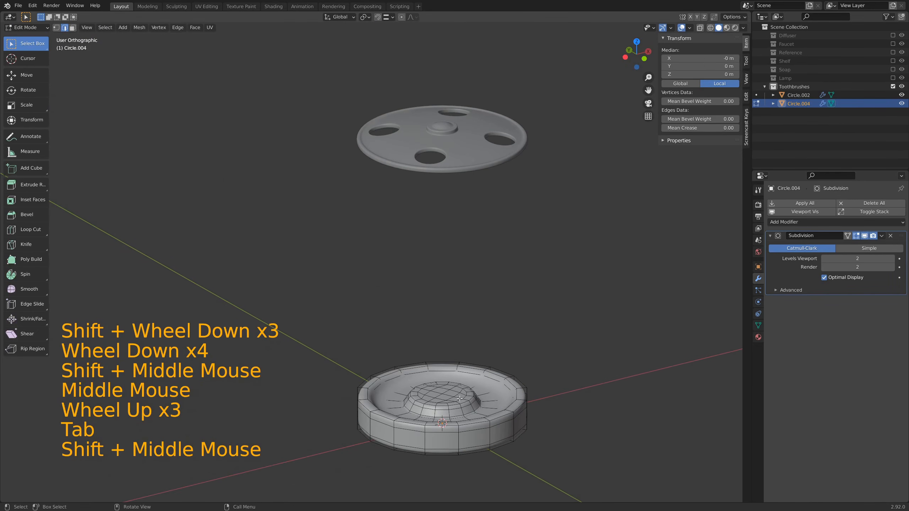
key(1)
click(465, 393)
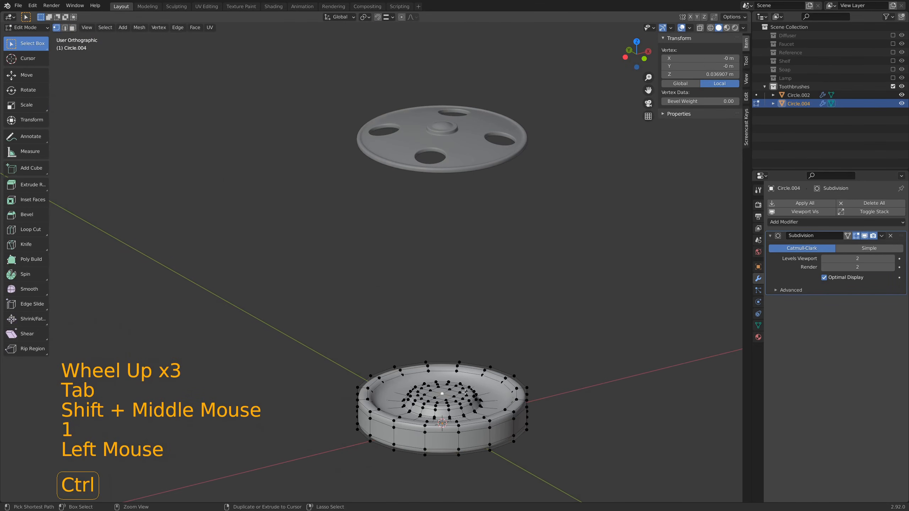
key(ctrl+KP_Add)
key(ctrl+KP_Add)
key(ctrl+KP_Add)
key(ctrl+KP_Add)
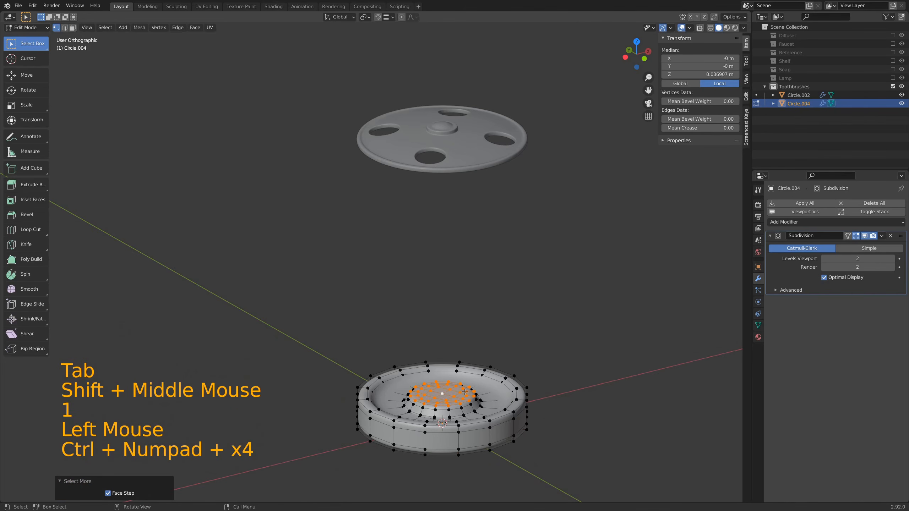
- Add the top and upper outer face loops of the rim to the selection and raise everything about 0.0024 m along Z
scroll(468, 337, up, 3)
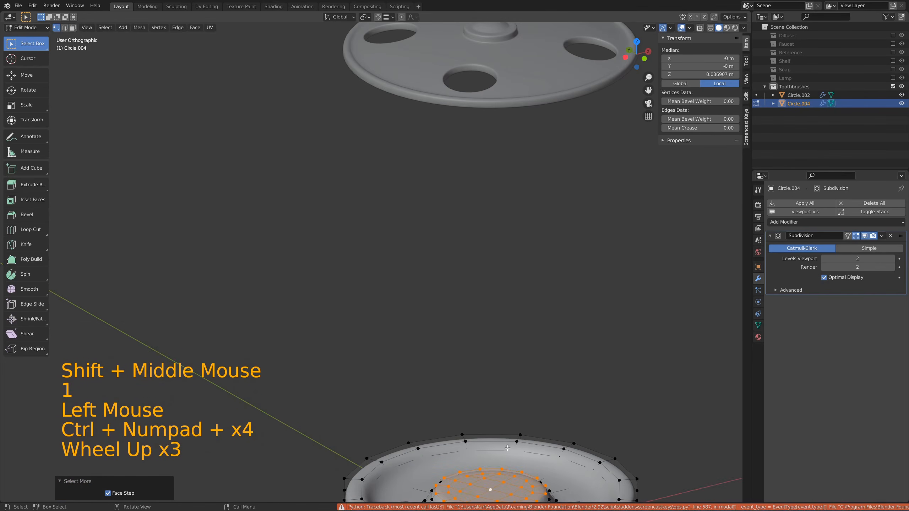
shift+middle_drag(509, 454, 491, 298)
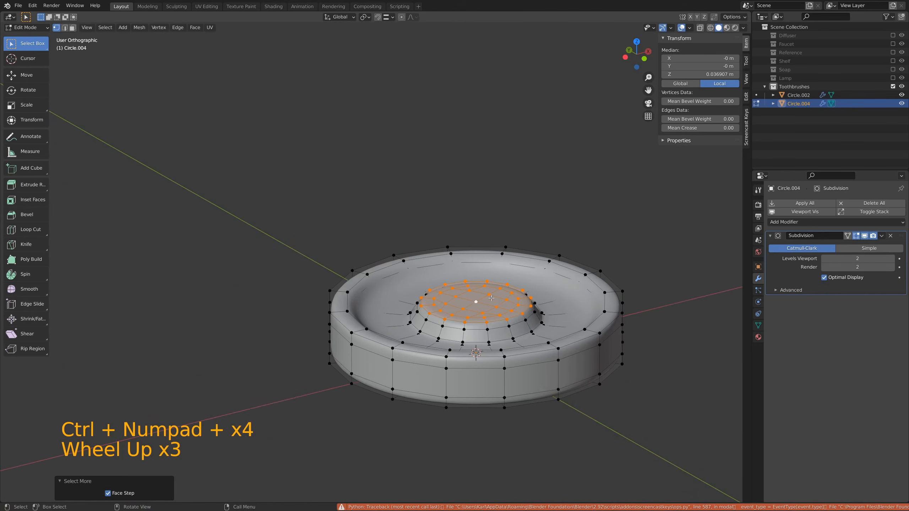
shift+middle_drag(509, 370, 510, 355)
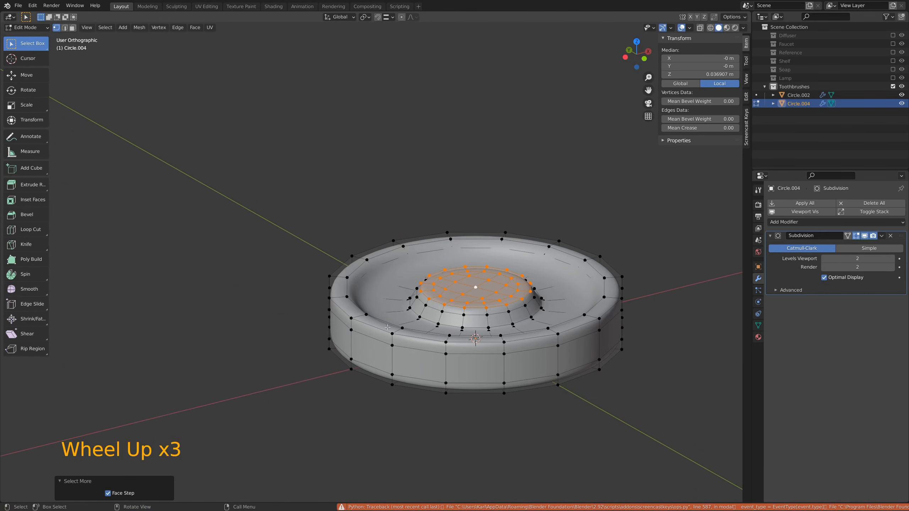
key(3)
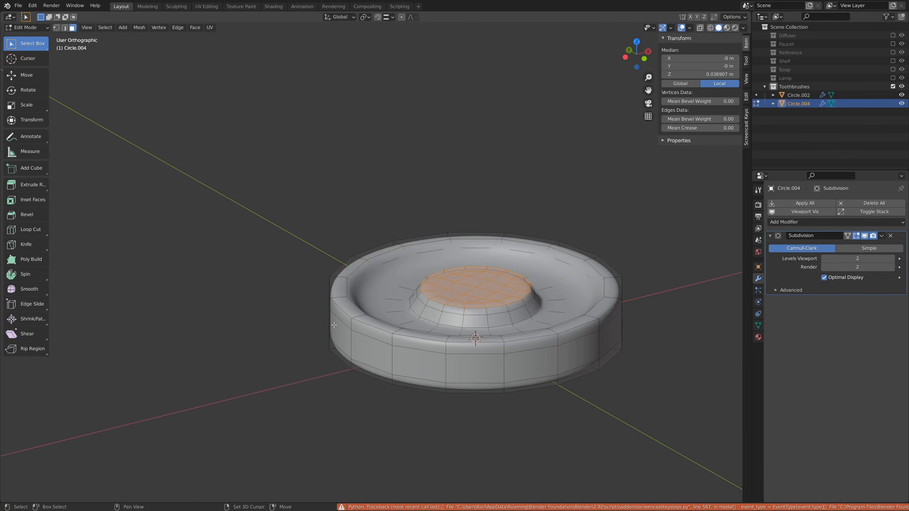
alt+shift+click(358, 316)
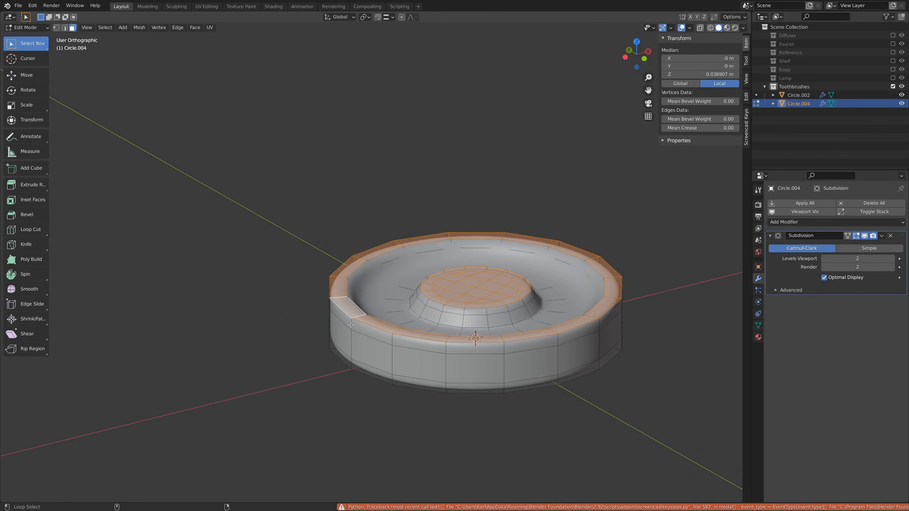
alt+shift+click(351, 325)
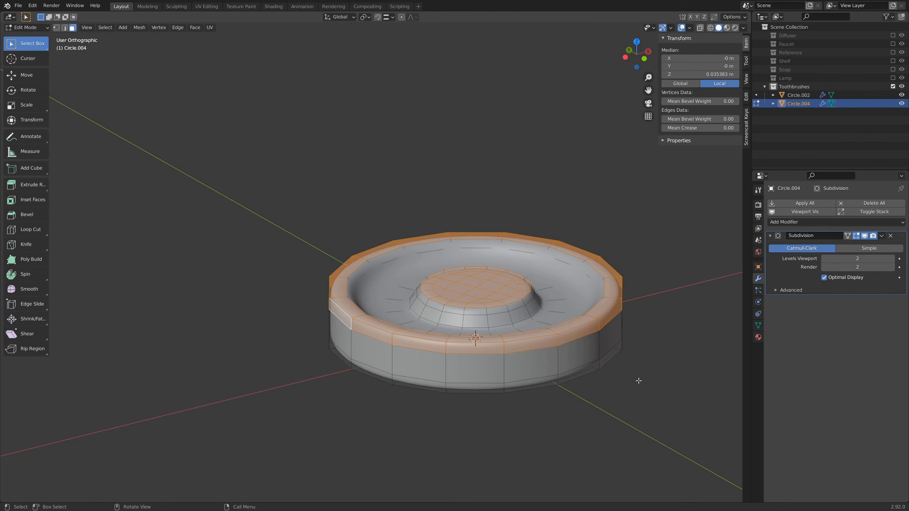
key(g)
key(z)
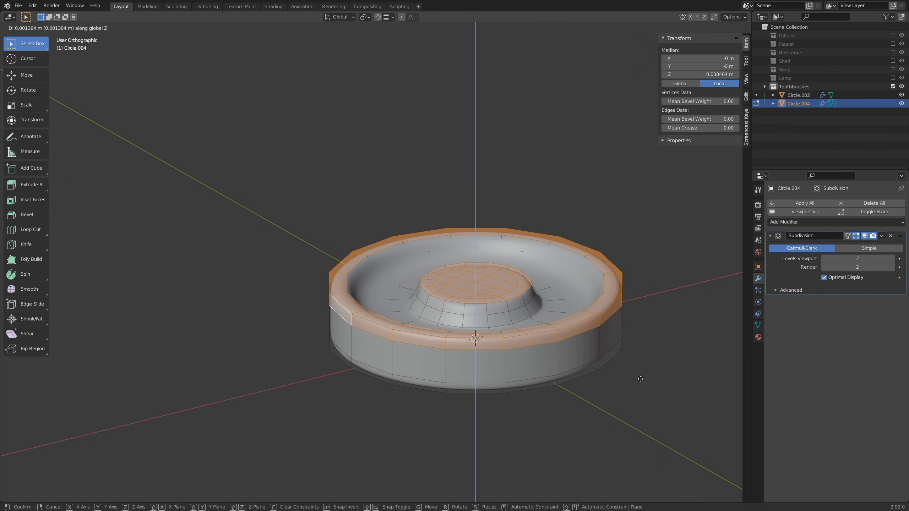
click(641, 376)
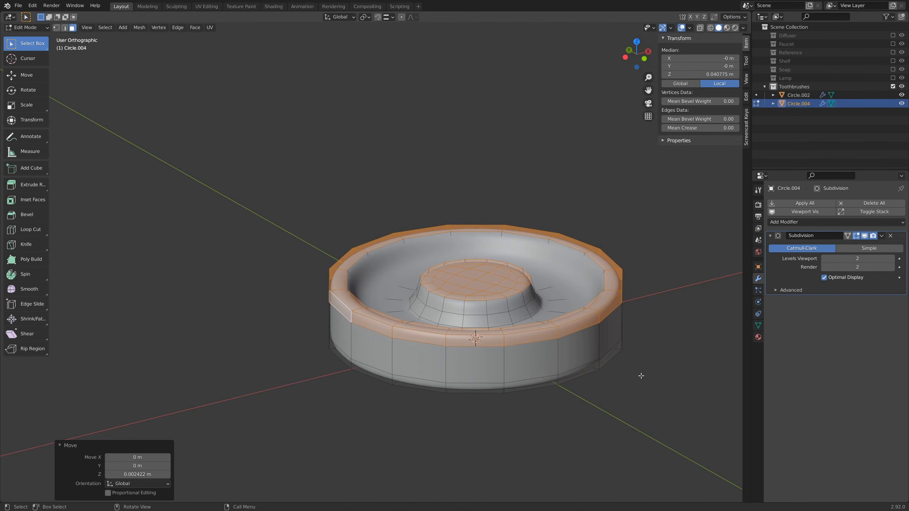
- Select the vertex loop around the side of the raised centre and scale it outward to about 1.05
middle_drag(647, 346, 607, 320)
key(1)
alt+click(435, 313)
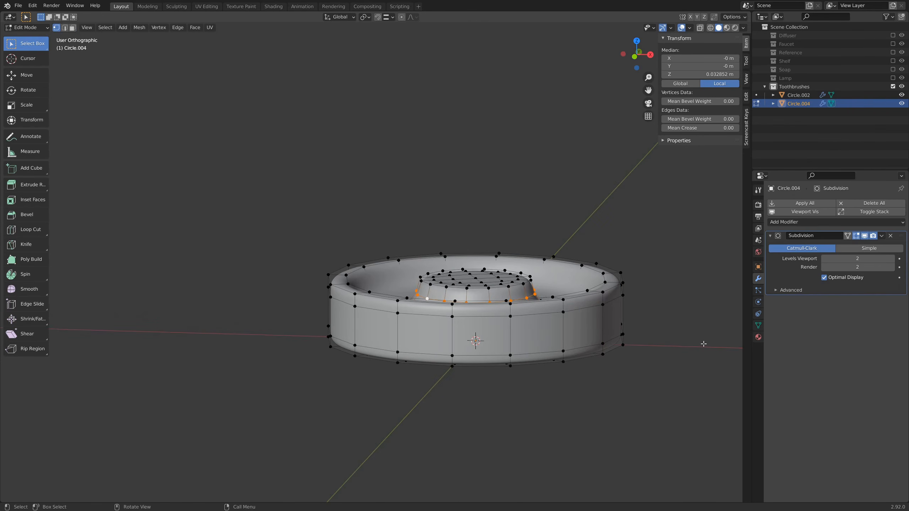
key(s)
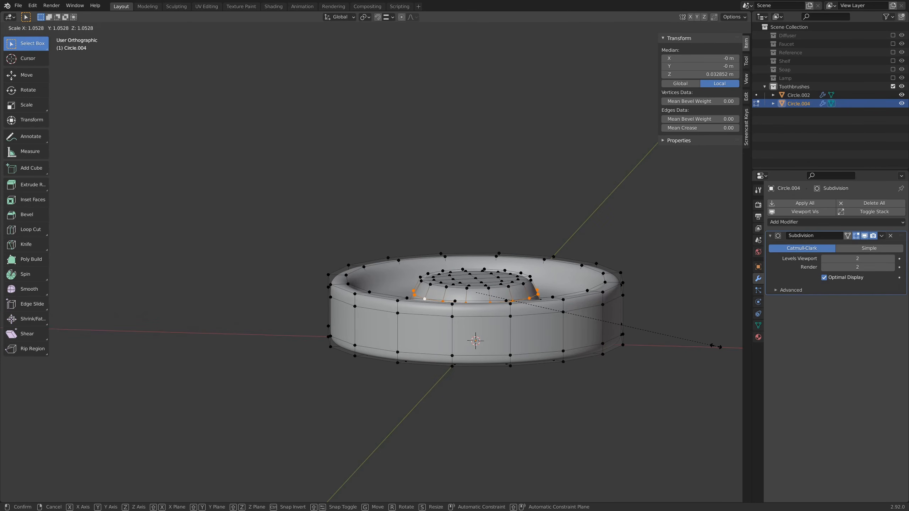
click(715, 346)
key(Tab)
scroll(612, 334, down, 4)
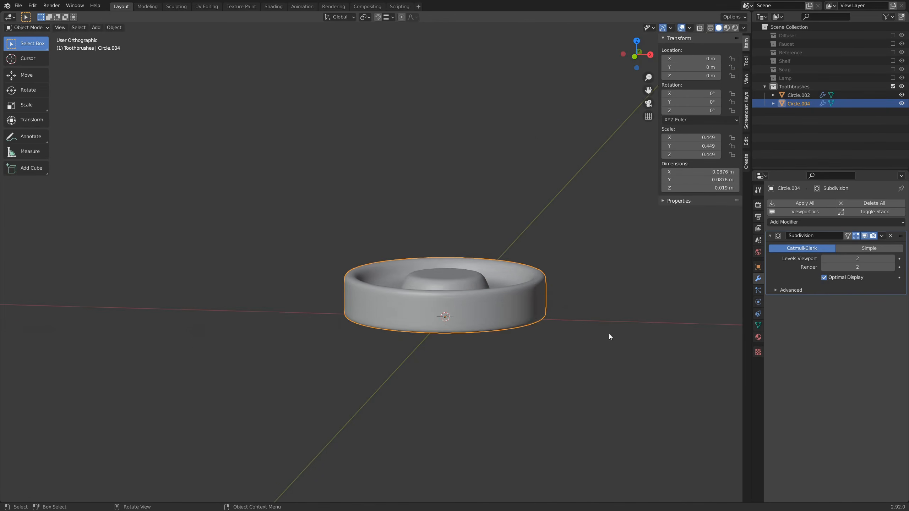
middle_drag(512, 305, 456, 289)
scroll(456, 289, up, 4)
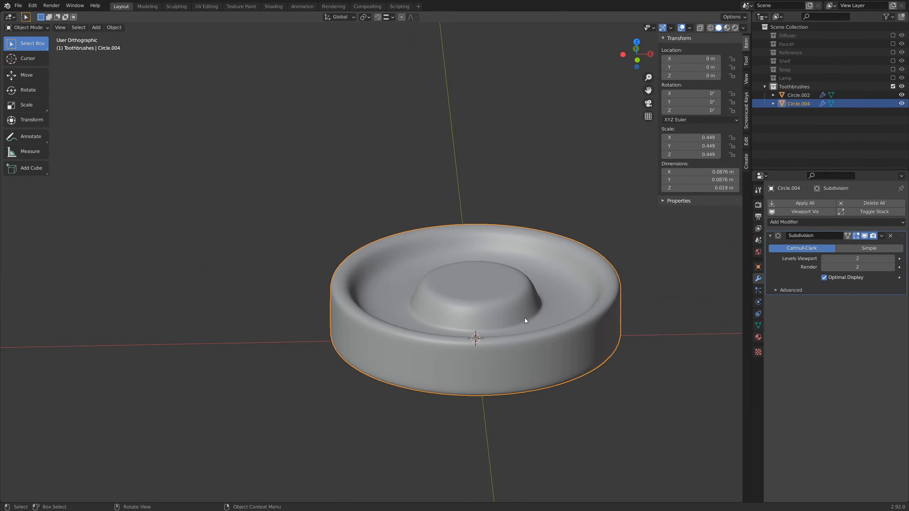
- Hide the Subdivision preview, select the groove floor's face loop, and lower it about 0.002 m along Z
key(Tab)
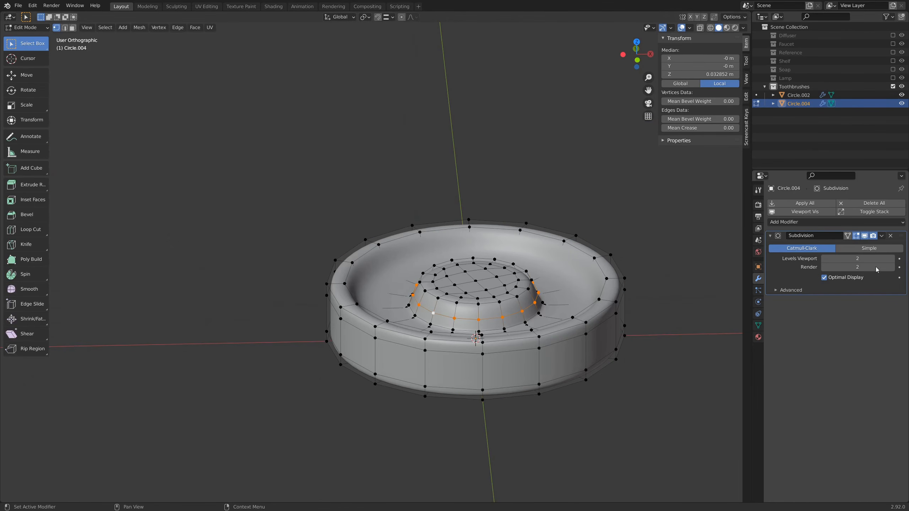
click(865, 237)
key(3)
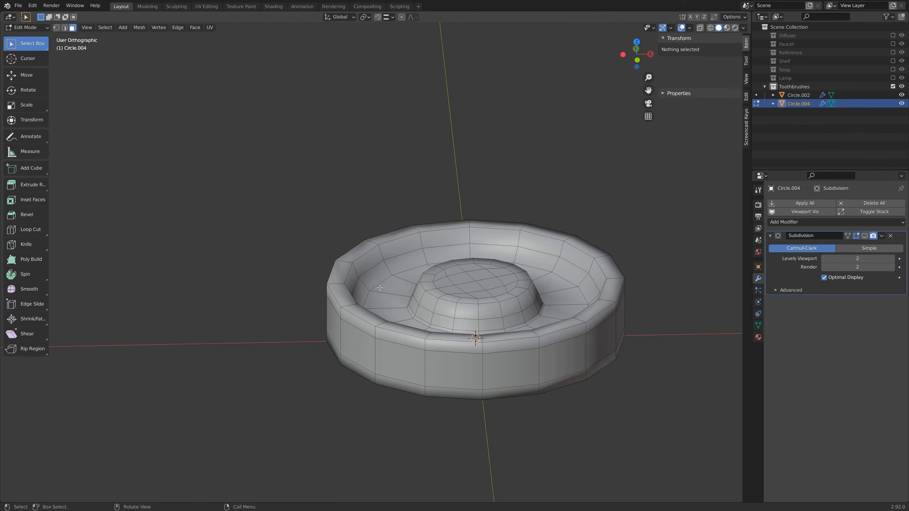
ctrl+alt+click(382, 291)
key(ctrl+KP_Add)
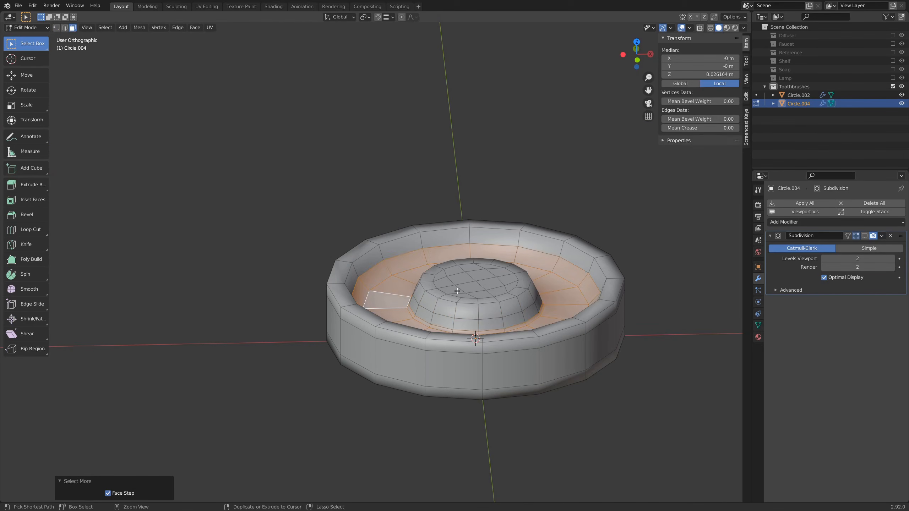
key(g)
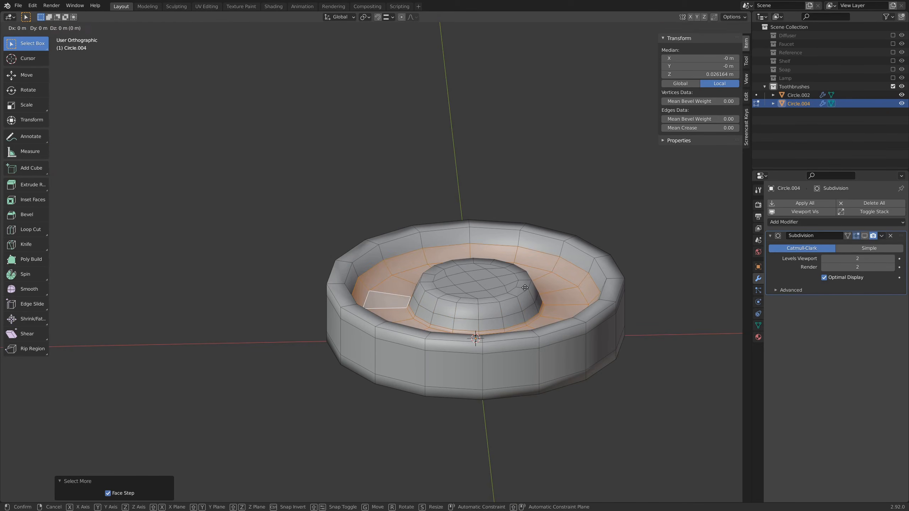
key(z)
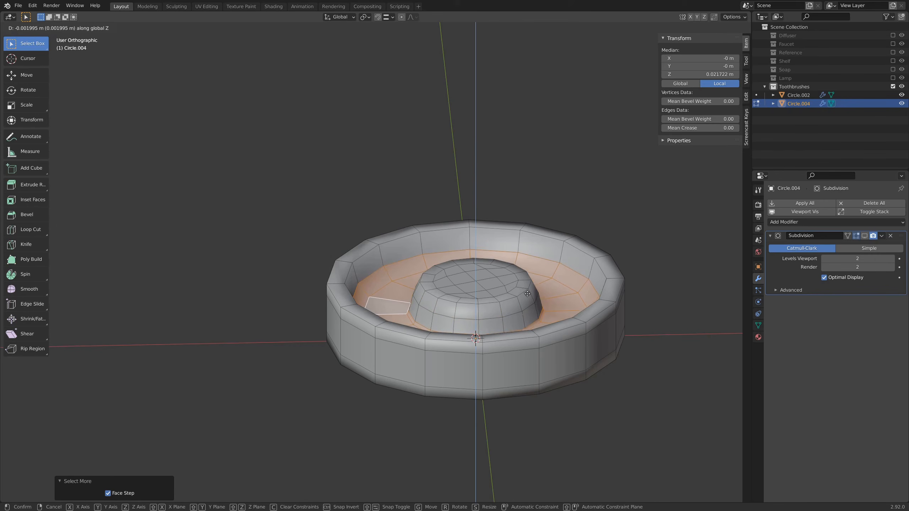
click(528, 294)
key(Tab)
scroll(526, 286, down, 3)
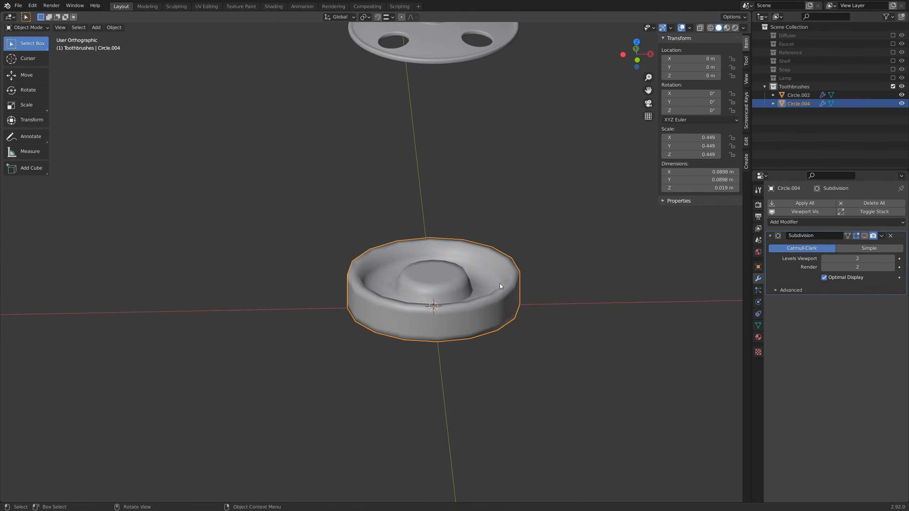
- Turn the Subdivision modifier's viewport display back on for the base
middle_drag(500, 284, 477, 282)
click(863, 236)
scroll(465, 272, down, 3)
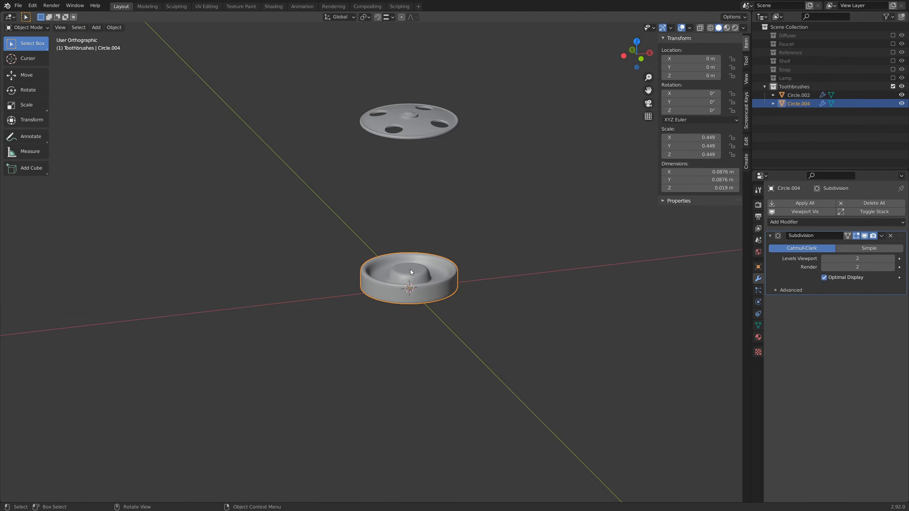
- Snap the 3D cursor to the middle vertex on top of the raised centre and return to Object Mode
key(Tab)
scroll(411, 273, up, 3)
key(1)
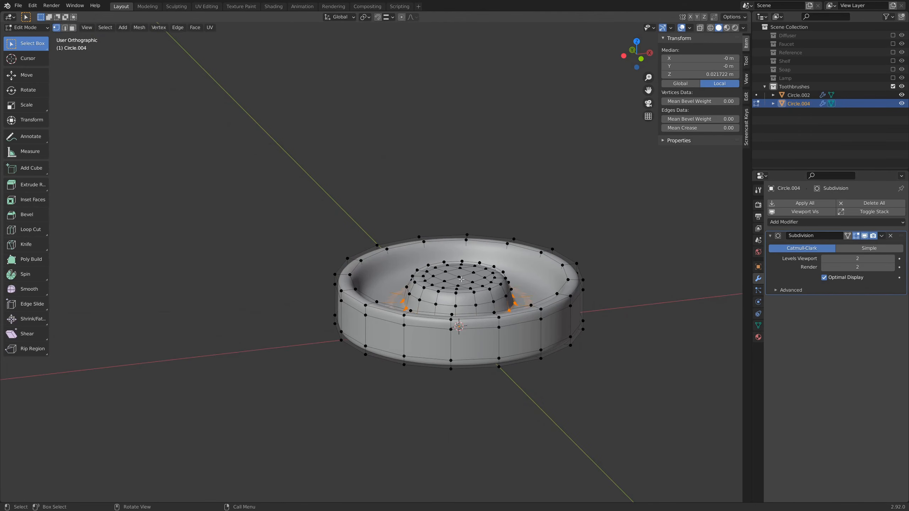
click(458, 276)
key(shift+s)
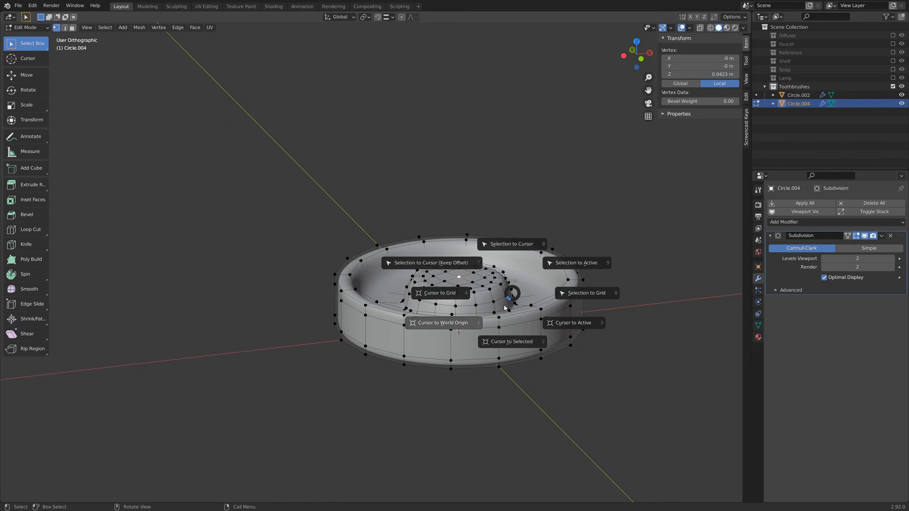
click(508, 346)
shift+middle_drag(507, 235, 482, 356)
key(Tab)
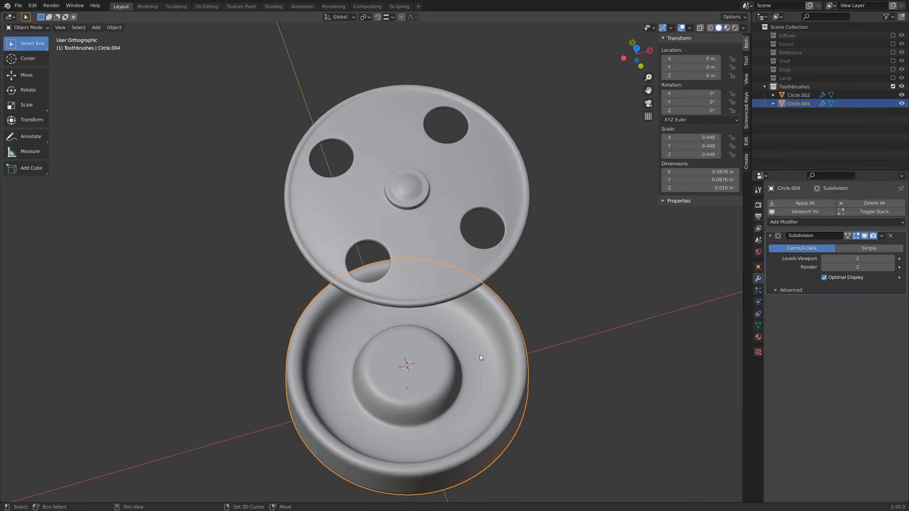
- Add an 8-vertex mesh circle at the 3D cursor and scale it to about 0.073
key(shift+a)
mouse_move(466, 341)
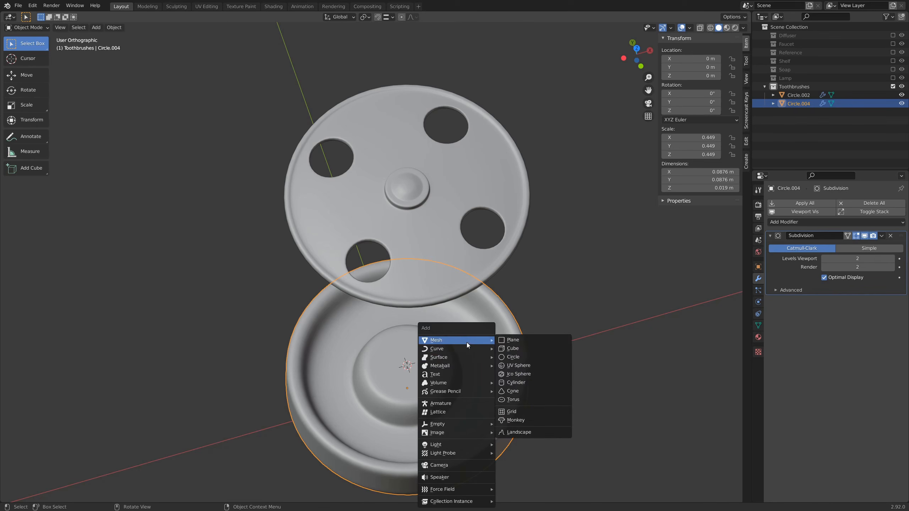
click(512, 358)
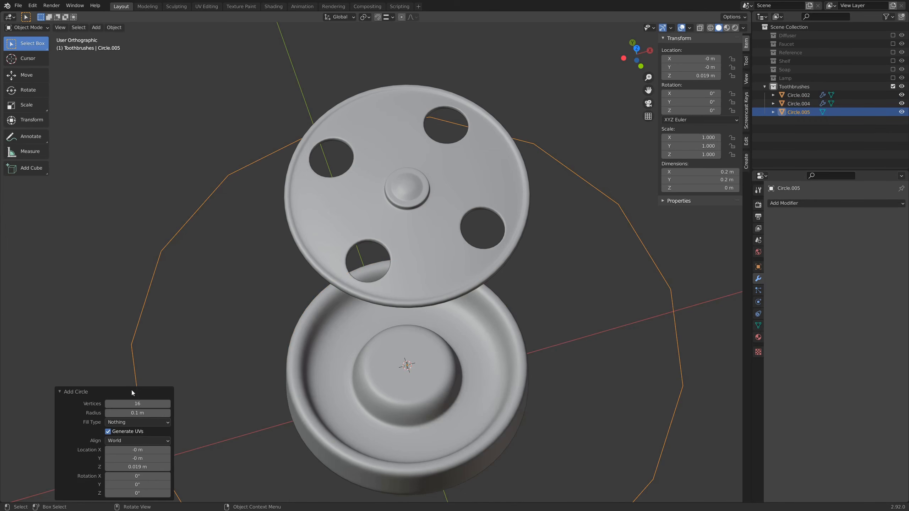
click(137, 404)
key(Tab)
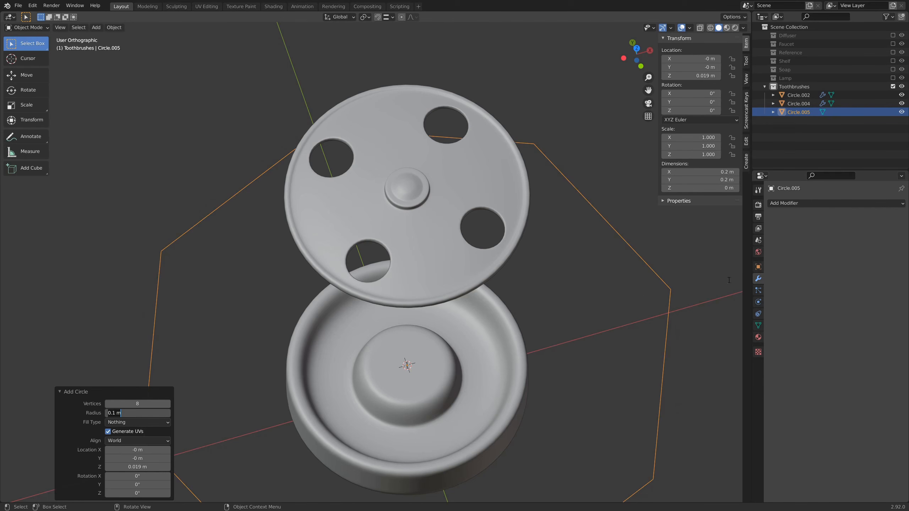
key(Return)
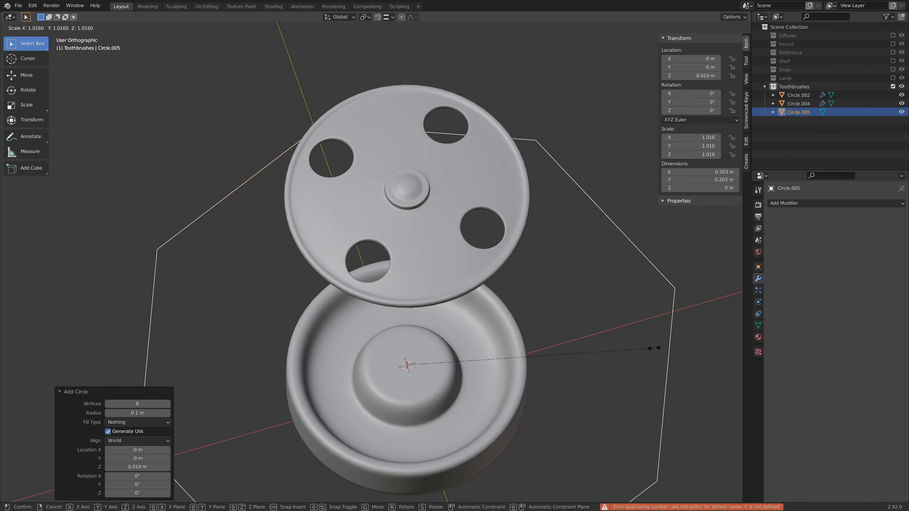
key(s)
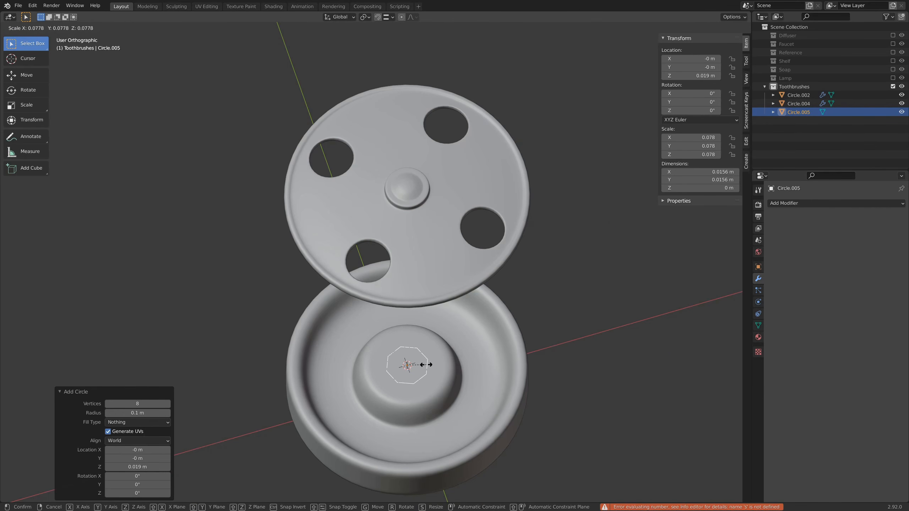
click(426, 366)
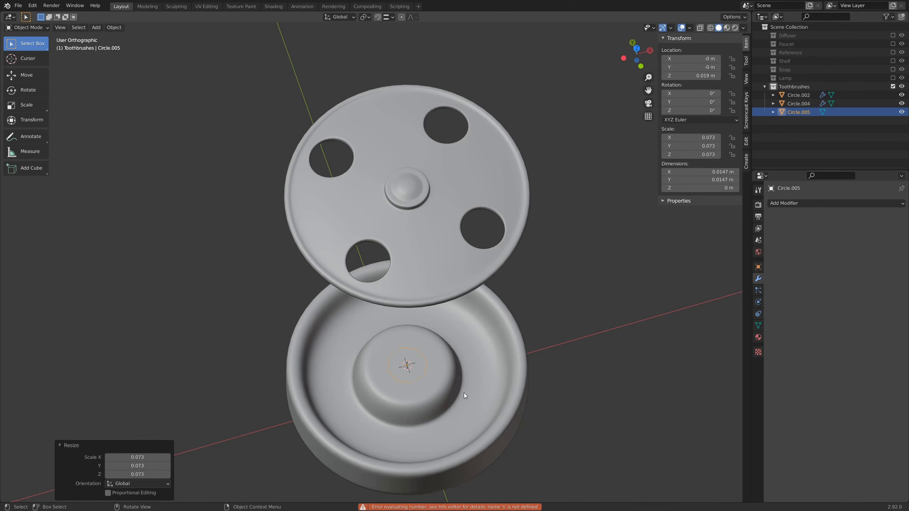
- Extrude the 8-sided circle about 0.088 m straight up along Z to form the central stem and return to Object Mode
middle_drag(464, 393, 470, 368)
key(Tab)
middle_drag(540, 375, 473, 233)
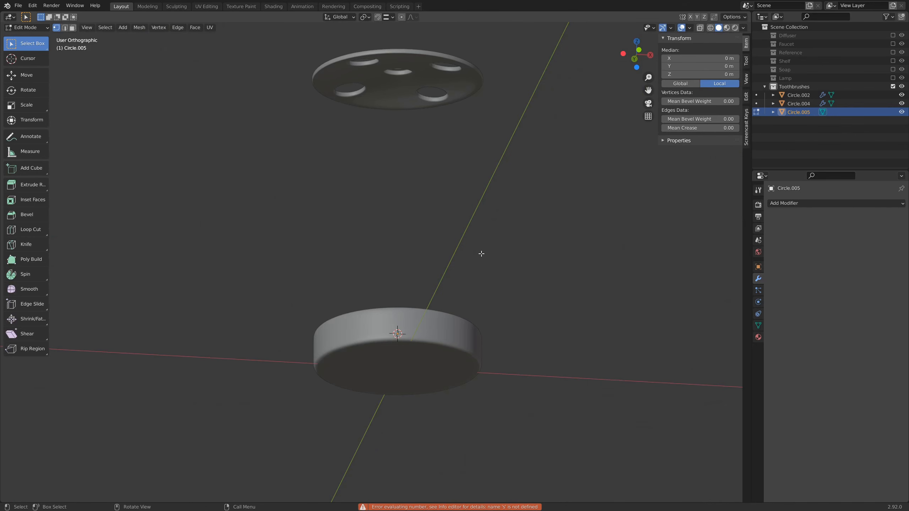
key(e)
key(z)
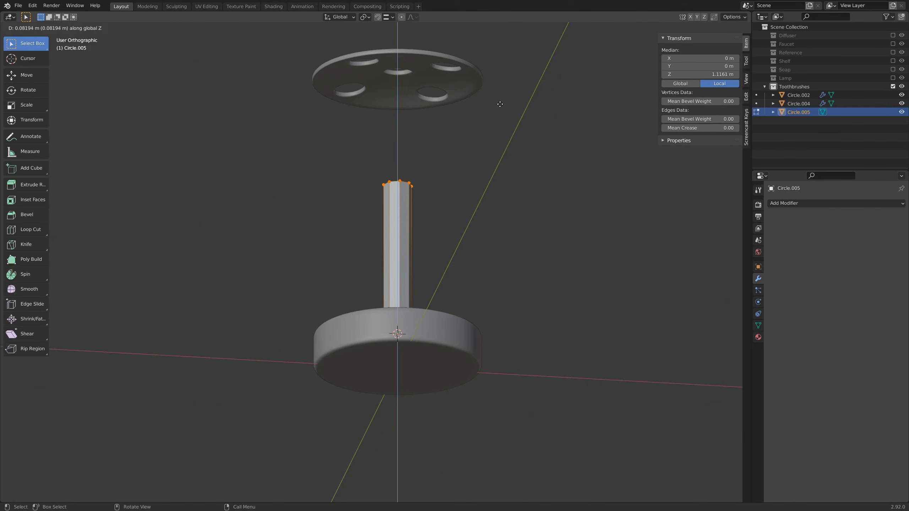
click(501, 104)
middle_drag(508, 128, 508, 184)
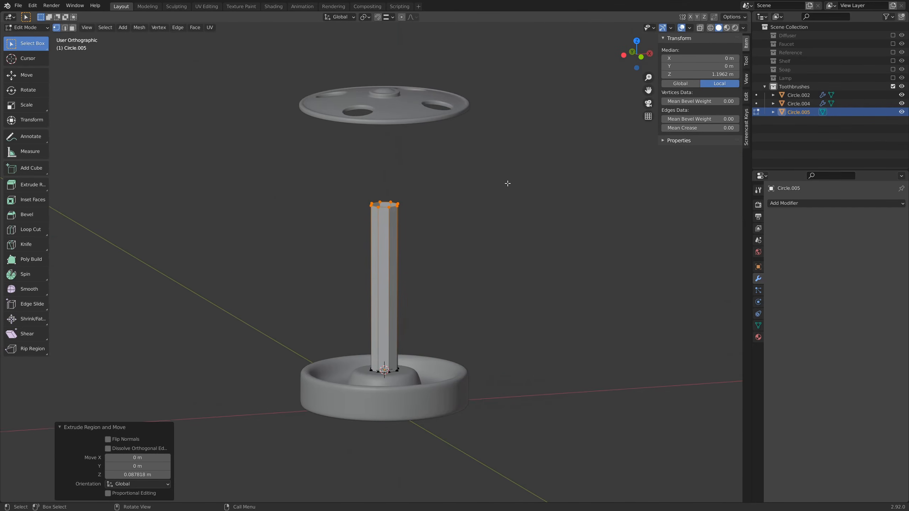
key(Tab)
- Join the base and the four-hole disc into one object, keeping the disc as the active object
click(458, 386)
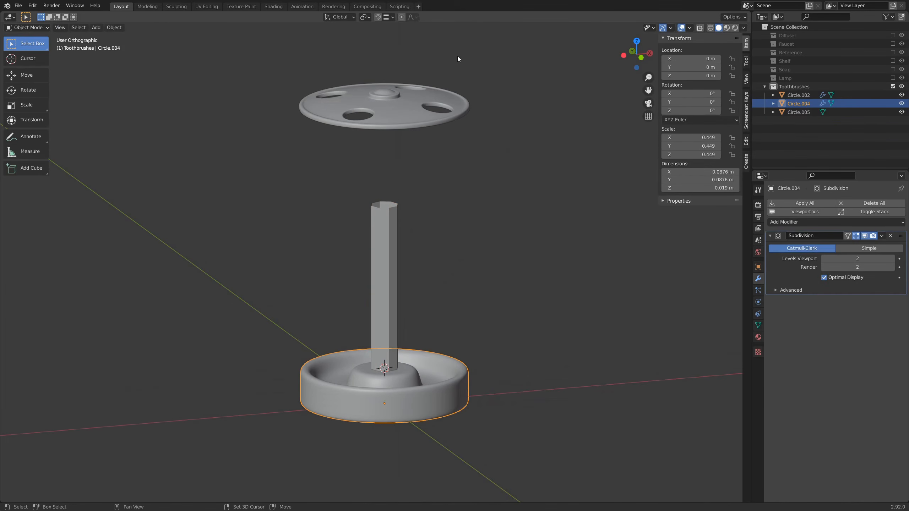
shift+click(406, 114)
middle_drag(432, 130, 466, 115)
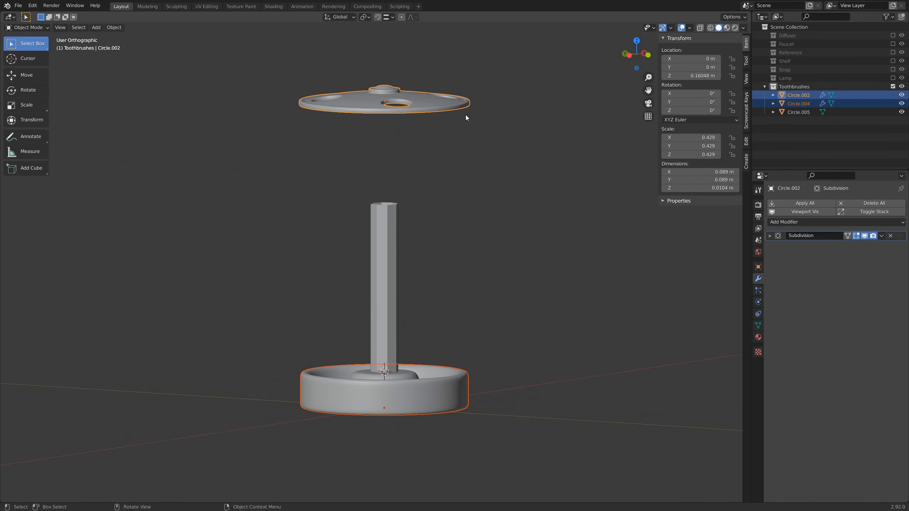
key(ctrl+j)
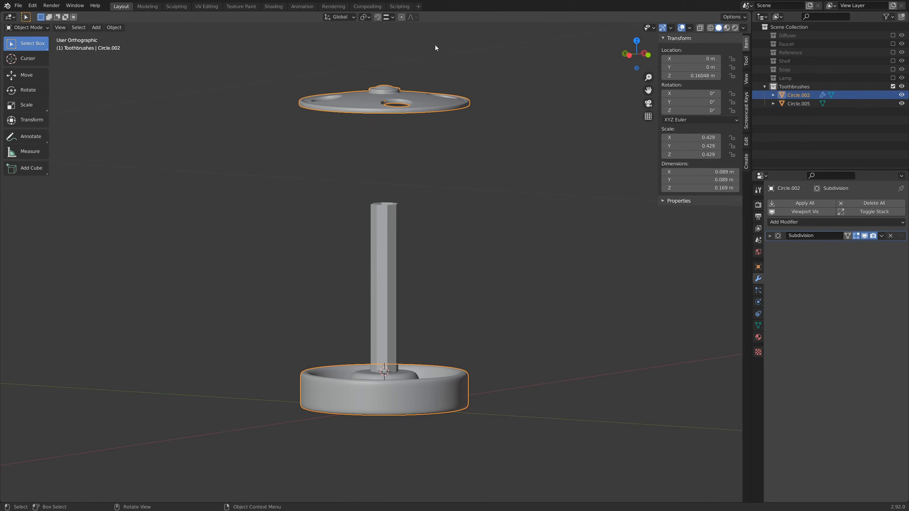
key(Tab)
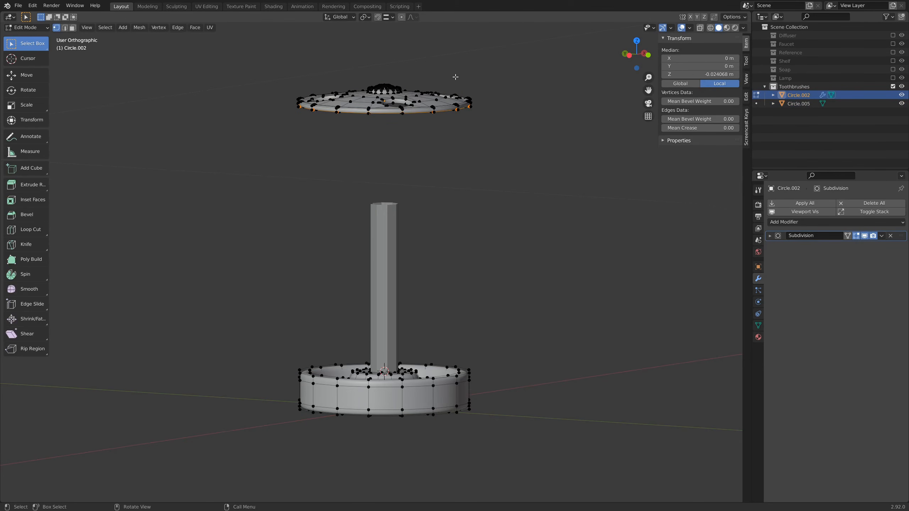
key(Tab)
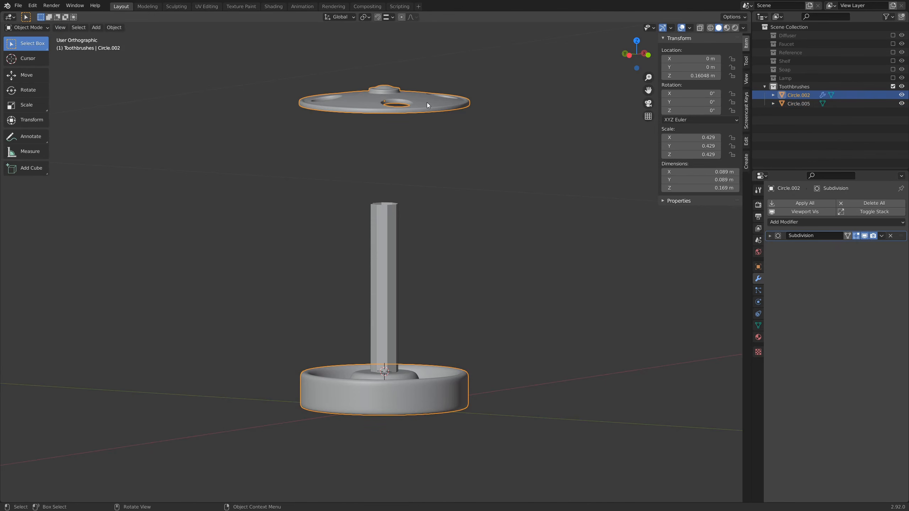
mouse_move(442, 125)
middle_down()
mouse_move(454, 121)
mouse_move(458, 131)
middle_up()
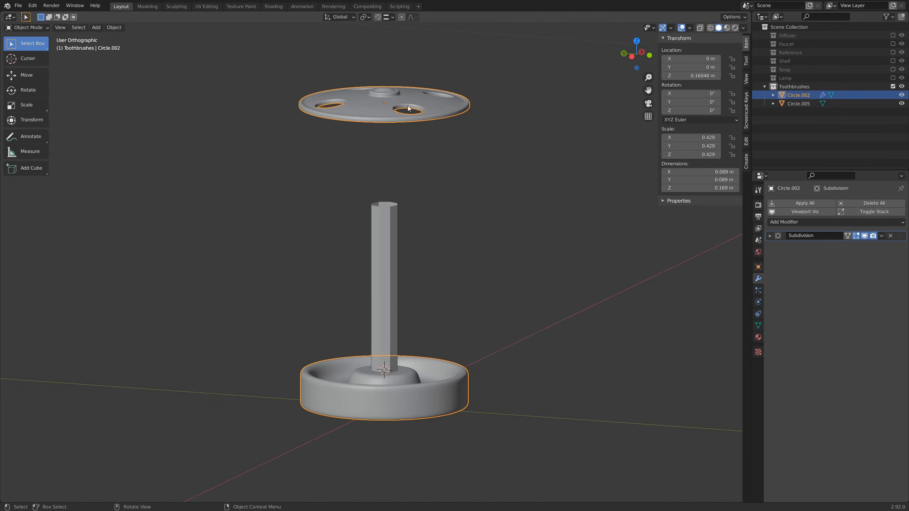
- Select all of the disc's linked geometry in Edit Mode and switch to the front view
key(Tab)
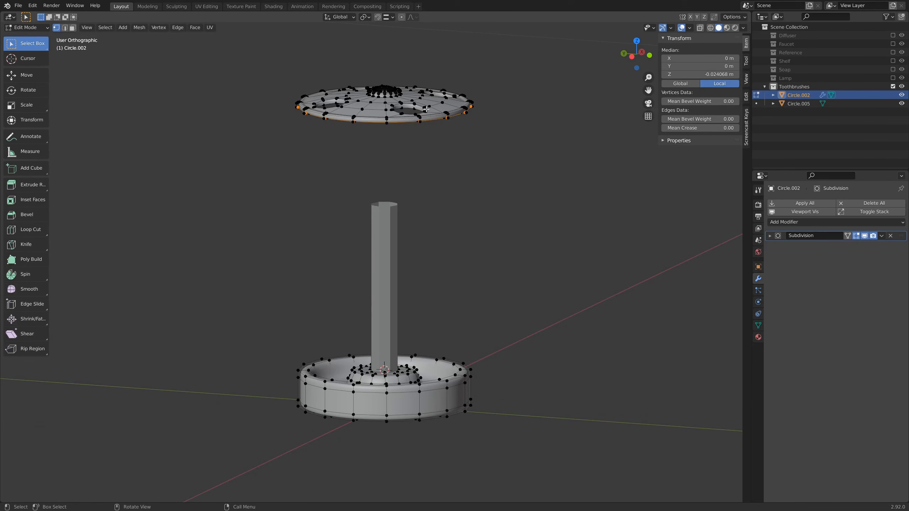
key(ctrl+l)
key(KP_1)
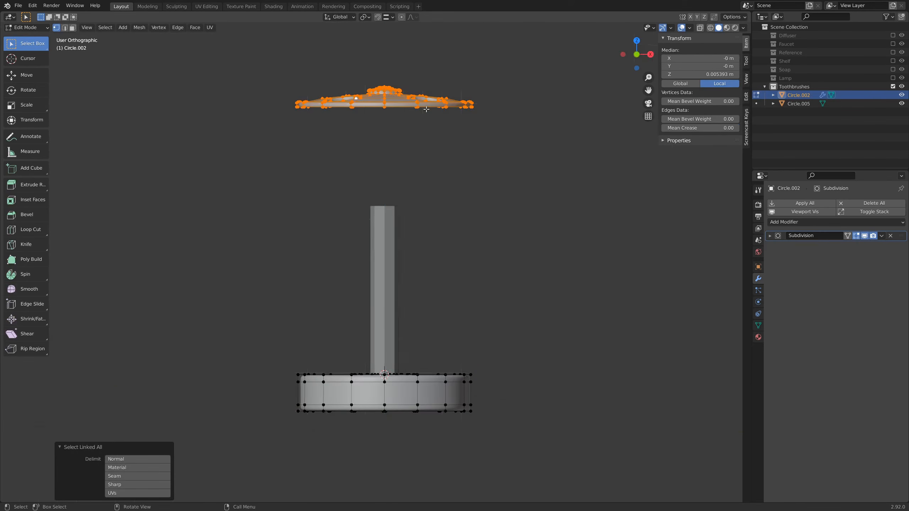
scroll(415, 121, down, 4)
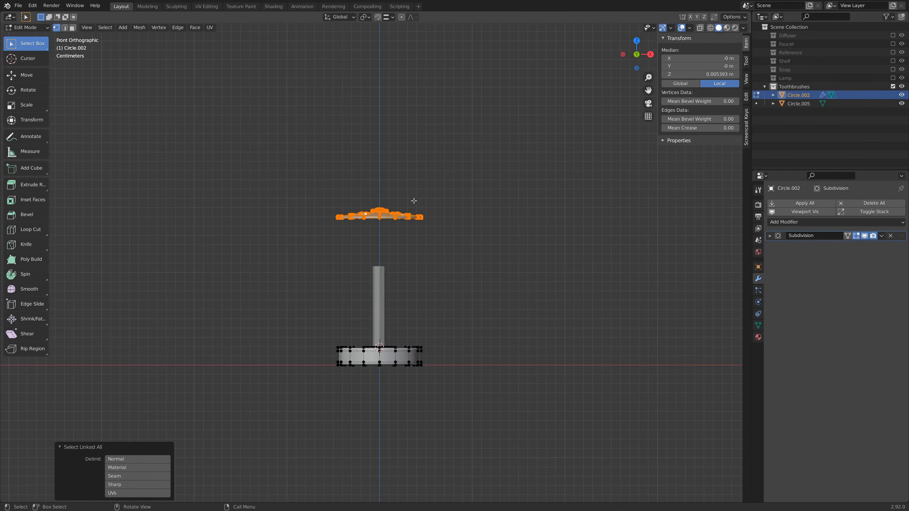
key(g)
key(z)
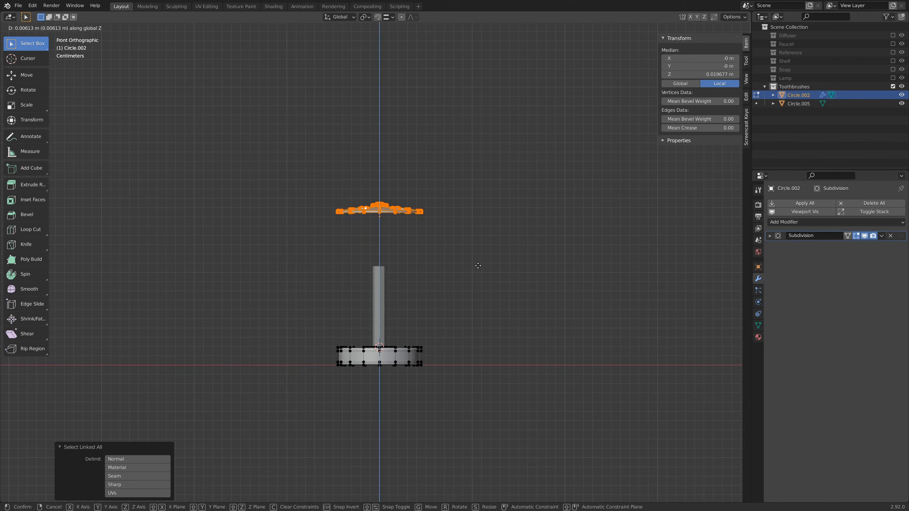
click(474, 267)
key(Tab)
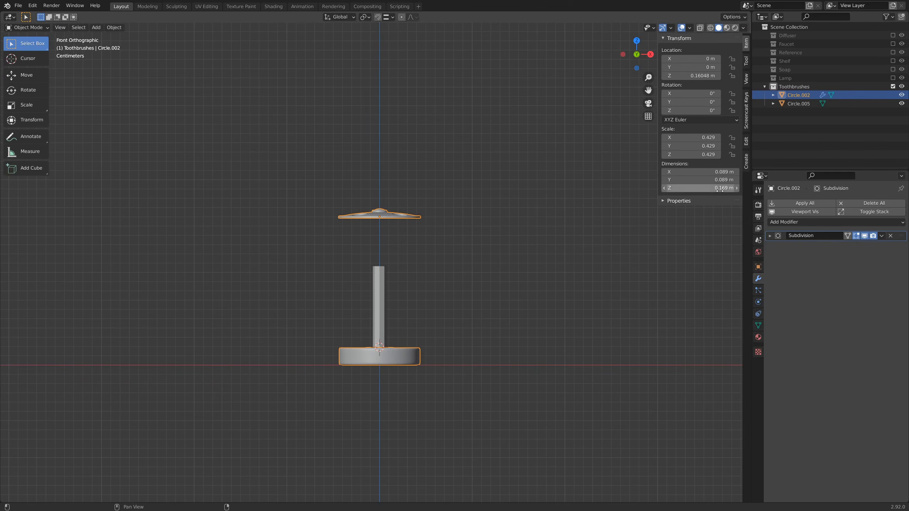
key(Tab)
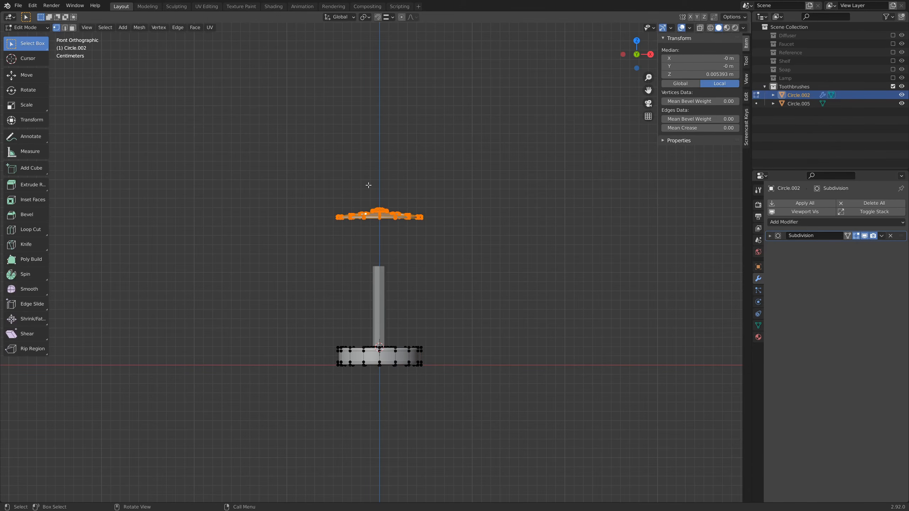
- Lower the disc along Z in Edit Mode until the joined object is about 0.13 m tall, checking the dimensions in Object Mode
key(g)
key(z)
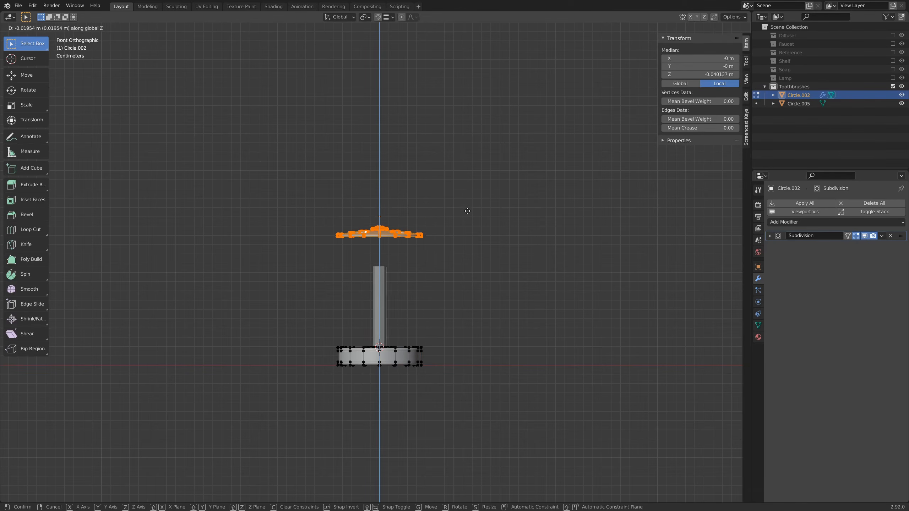
click(467, 212)
key(Tab)
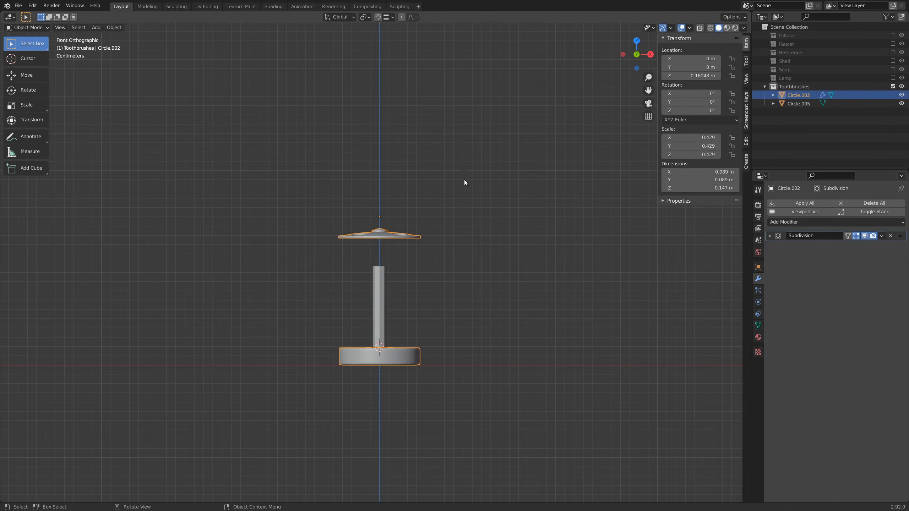
key(Tab)
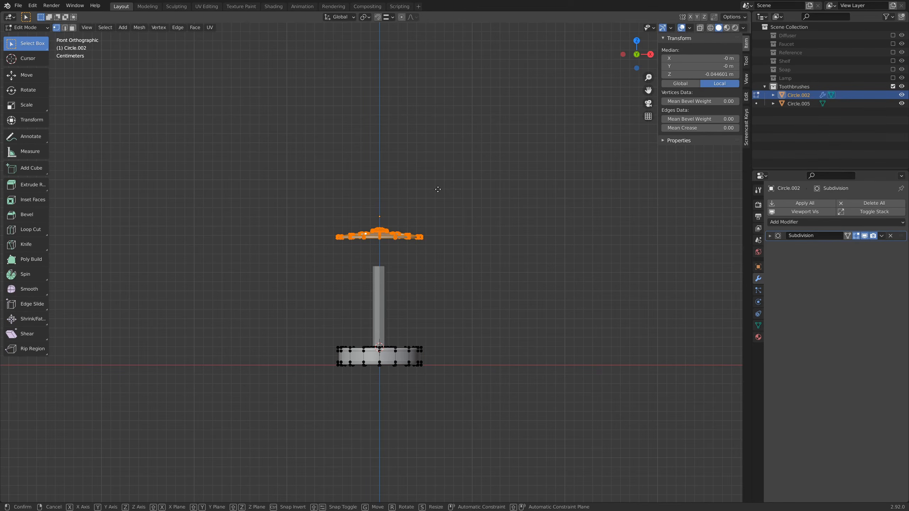
key(g)
key(z)
click(441, 205)
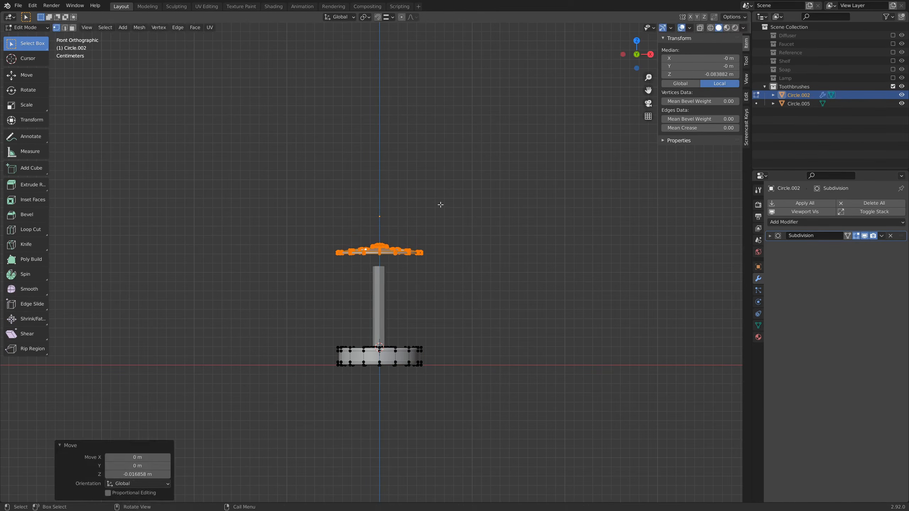
key(Tab)
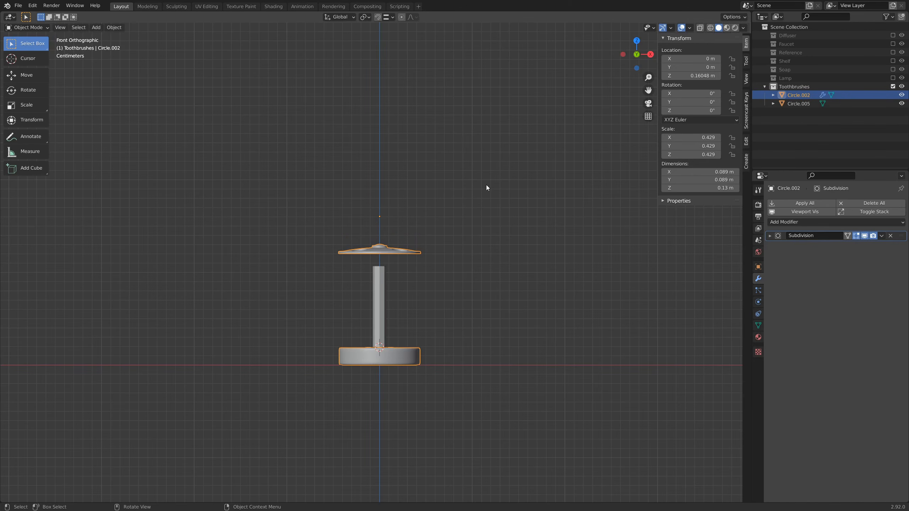
- Select all of the base's linked geometry in Edit Mode and snap the 3D cursor to the world origin
middle_drag(413, 253, 399, 275)
scroll(436, 358, up, 4)
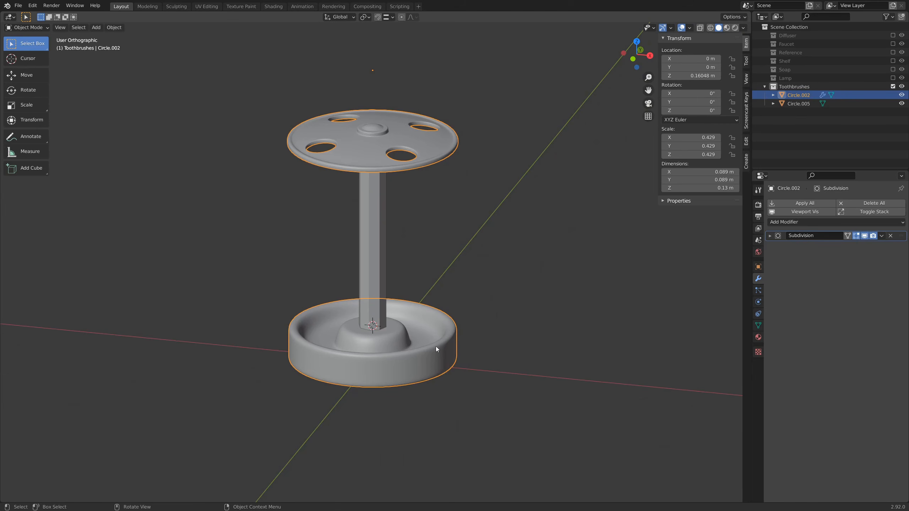
key(Tab)
click(441, 344)
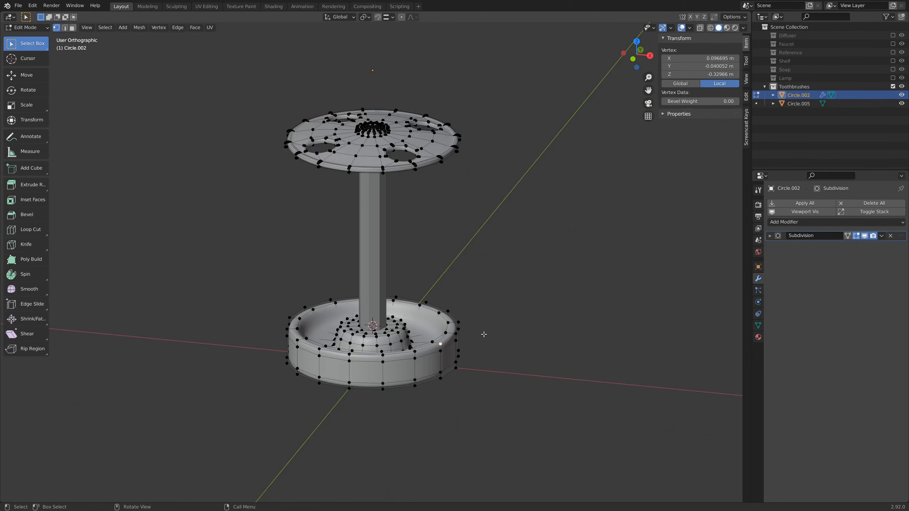
key(ctrl+l)
middle_drag(309, 417, 552, 381)
middle_drag(509, 338, 507, 319)
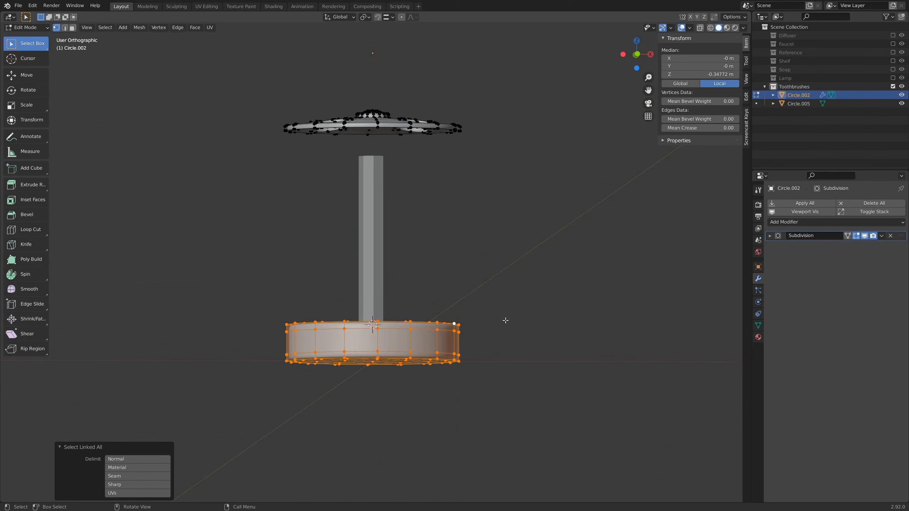
key(shift+s)
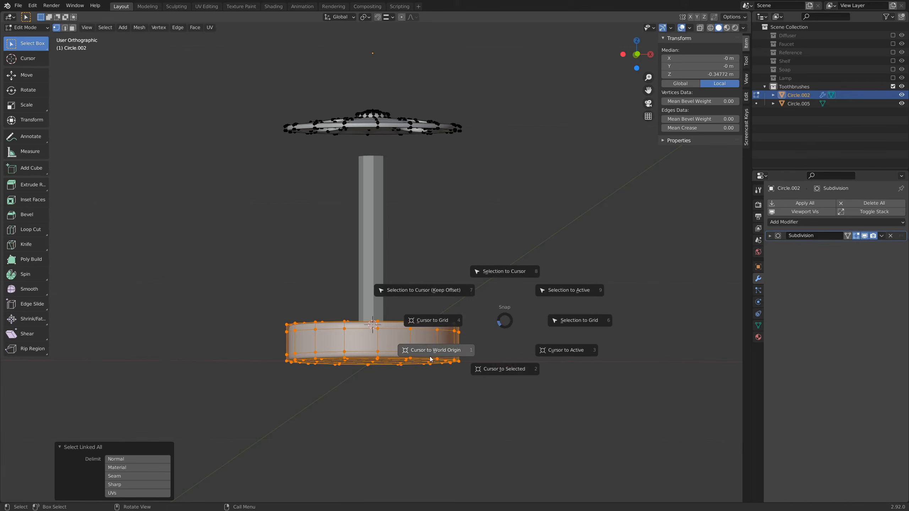
click(495, 368)
middle_drag(517, 359, 463, 227)
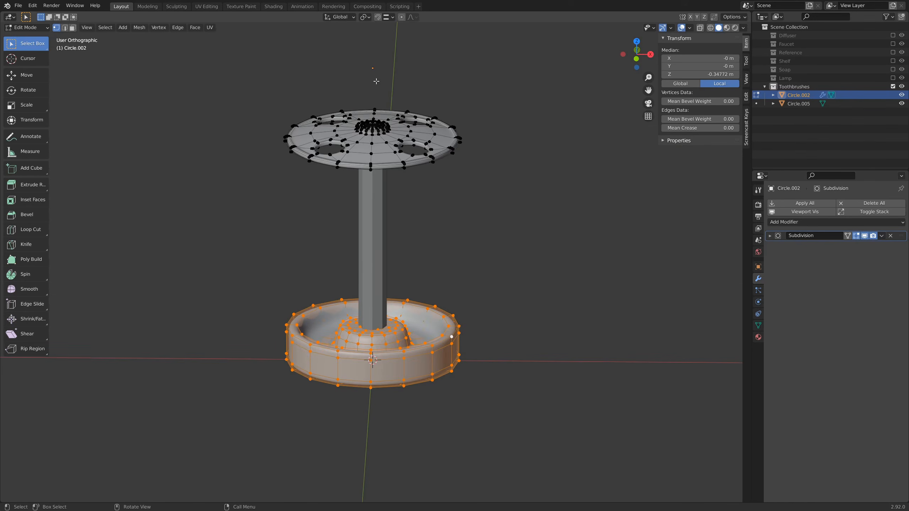
- Set the pivot point to the 3D cursor and scale the selected dish-shaped base to 0.88
click(365, 16)
click(383, 49)
key(s)
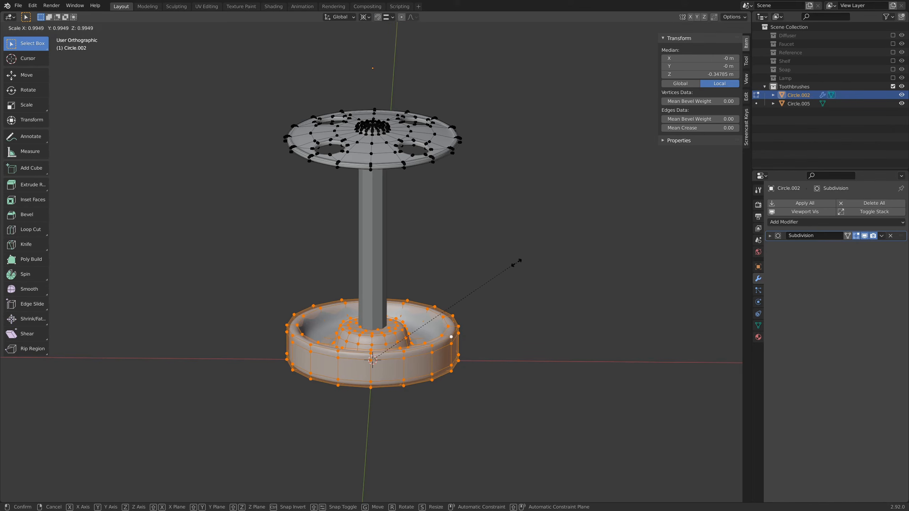
click(495, 268)
- Leave Edit Mode and stretch the central pole along Z by a factor of 1.123 about the 3D cursor
key(KP_1)
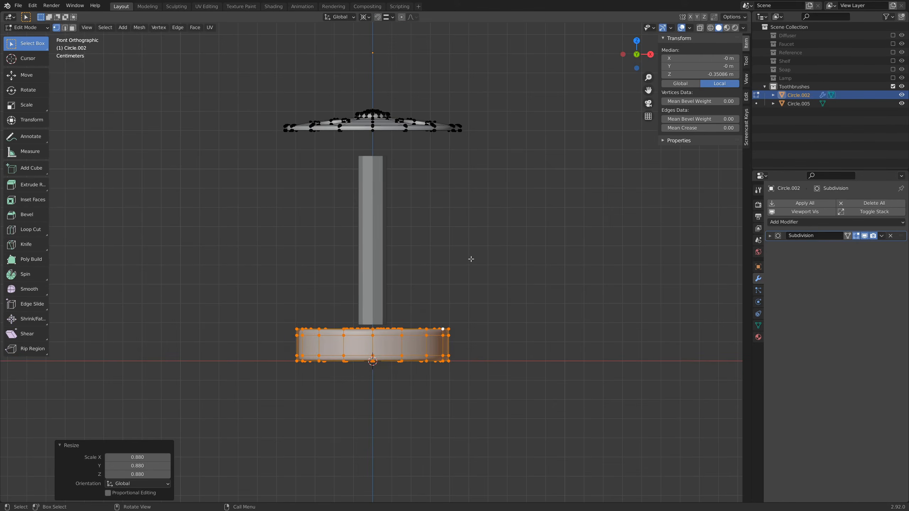
scroll(456, 264, down, 2)
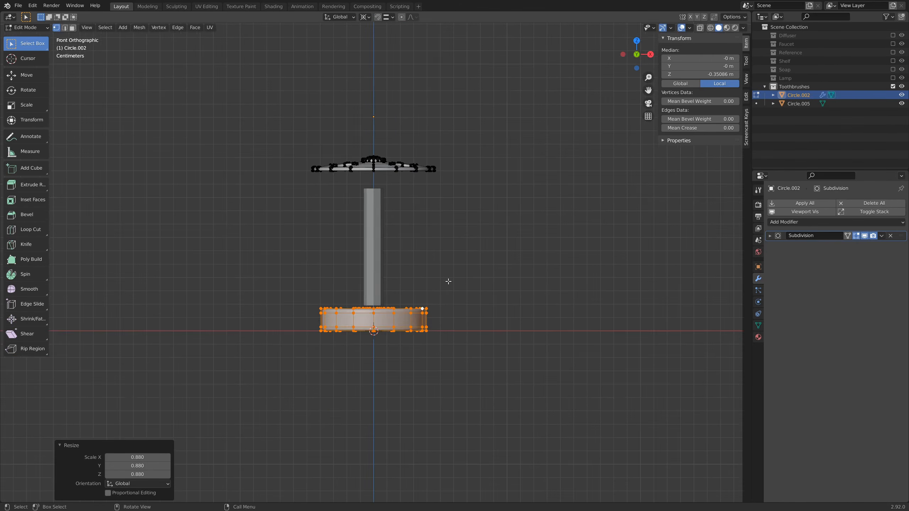
middle_drag(434, 265, 396, 263)
key(Tab)
click(378, 246)
scroll(406, 265, up, 4)
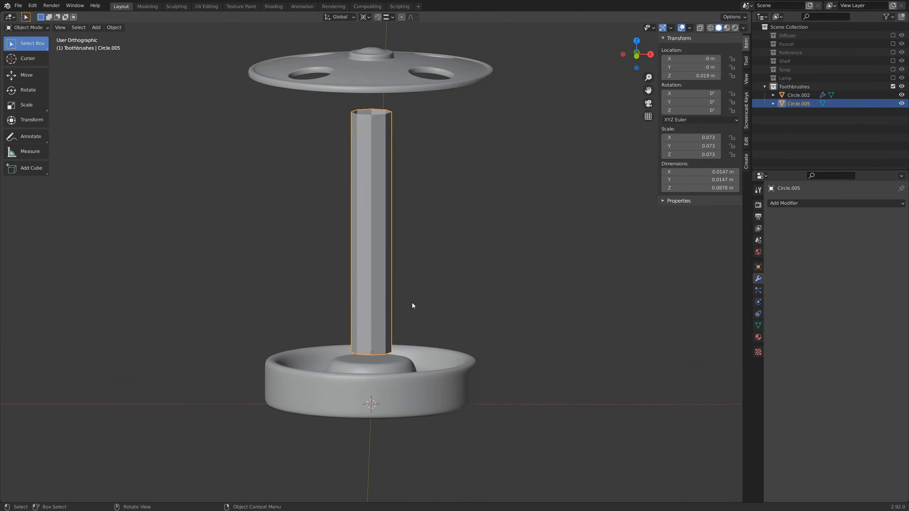
key(KP_1)
scroll(428, 314, up, 3)
scroll(431, 337, down, 2)
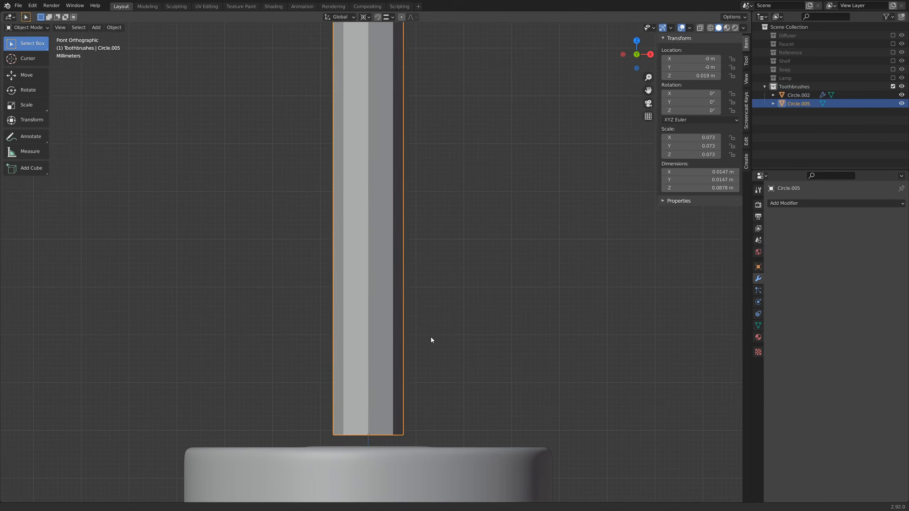
scroll(429, 336, down, 2)
key(s)
key(z)
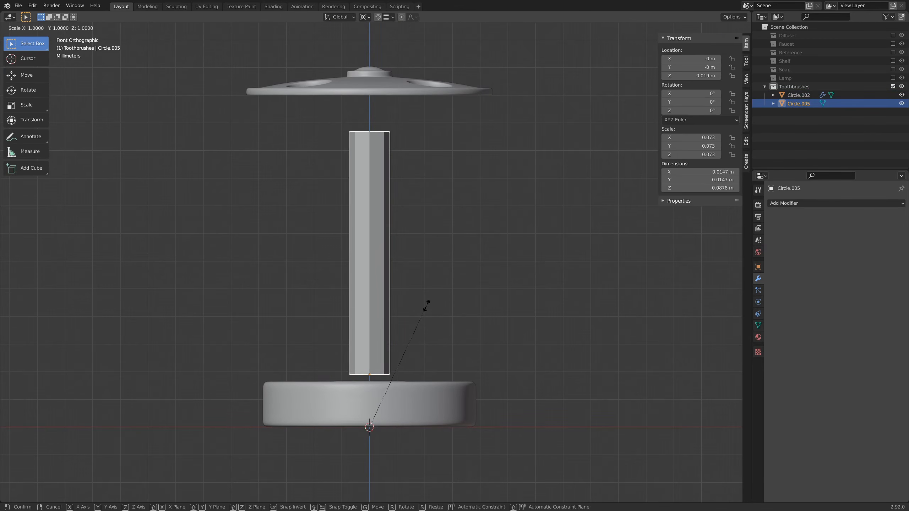
click(447, 299)
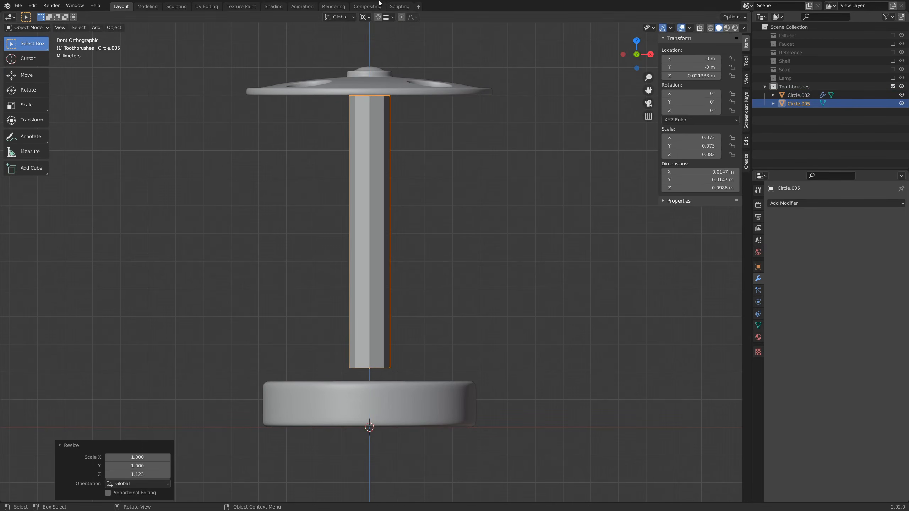
- Change the pivot point away from the 3D cursor and stretch the pole along Z by 1.047 about its own origin
click(361, 19)
click(368, 45)
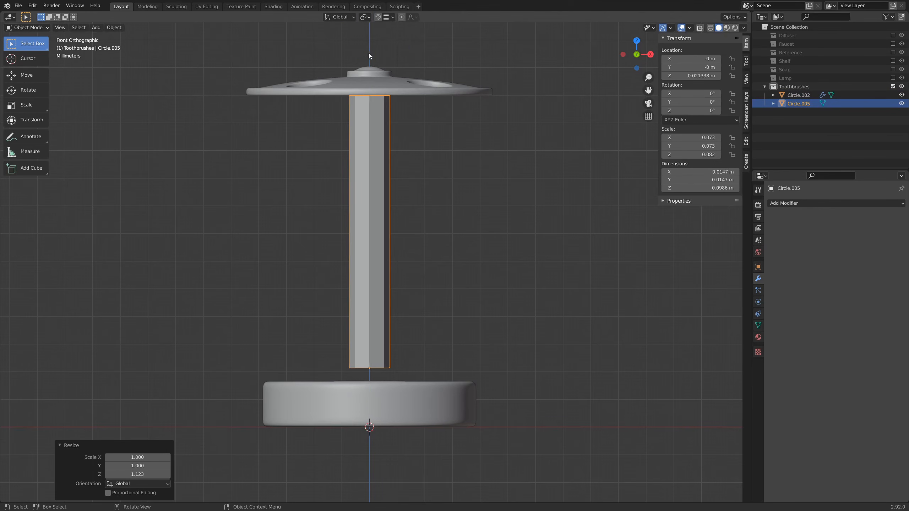
key(a)
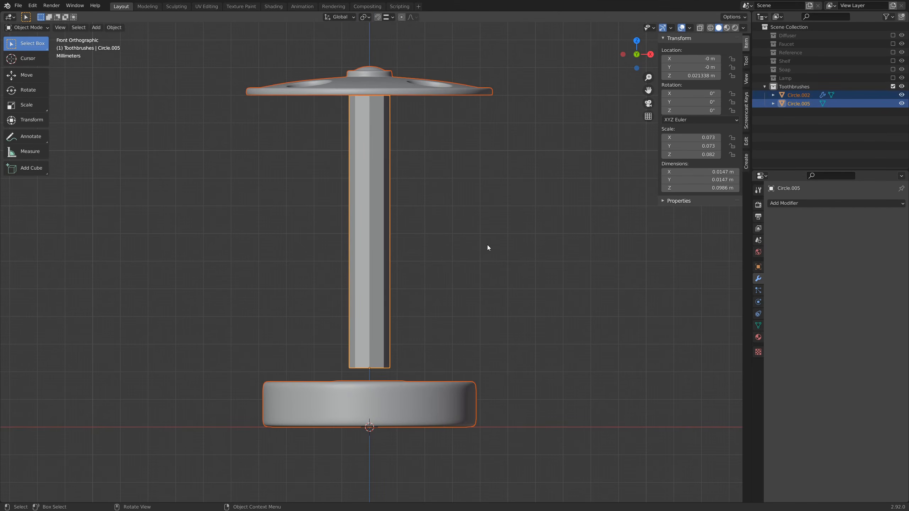
click(391, 259)
middle_drag(384, 252, 410, 228)
key(s)
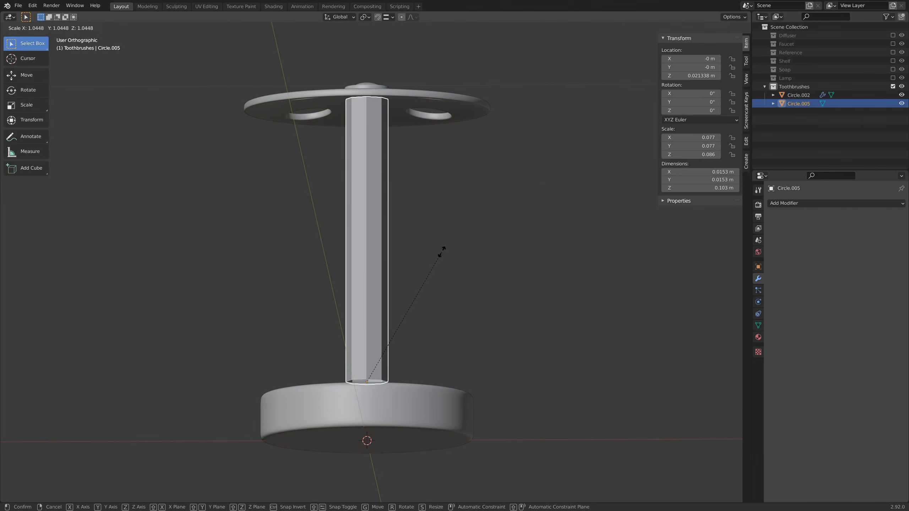
key(z)
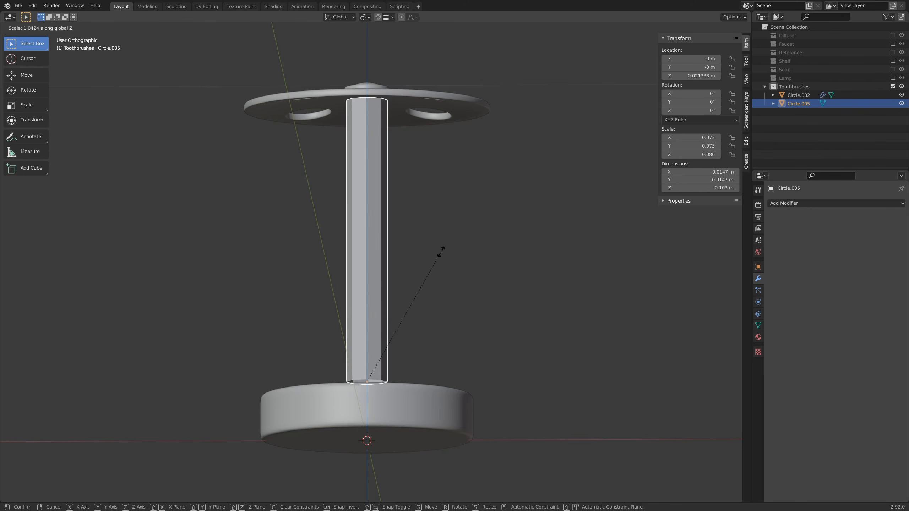
click(441, 252)
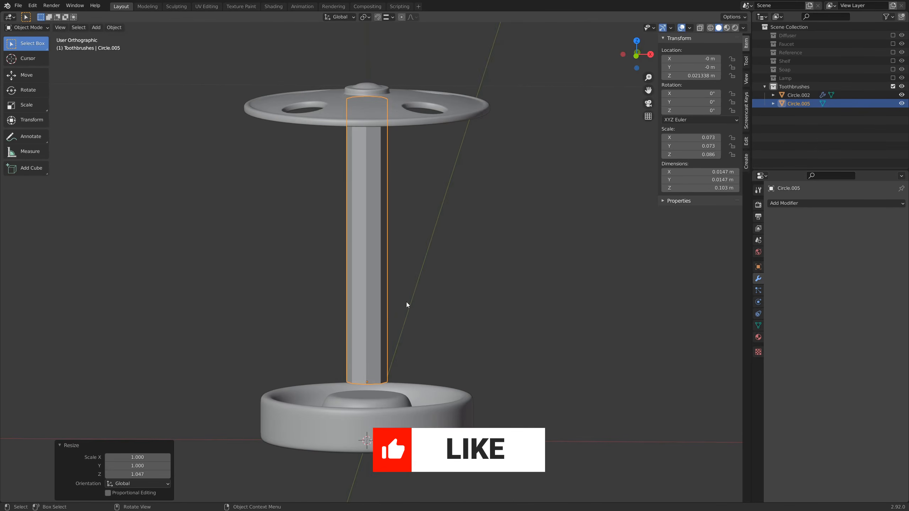
- In Edit Mode, lower the pole's bottom vertex ring by 0.004916 m along Z and scale it to 0.759
key(Tab)
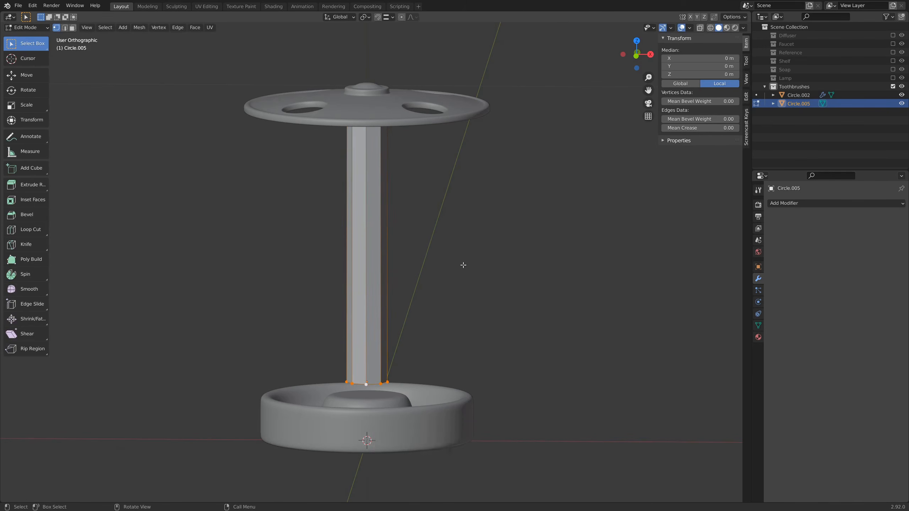
key(g)
key(z)
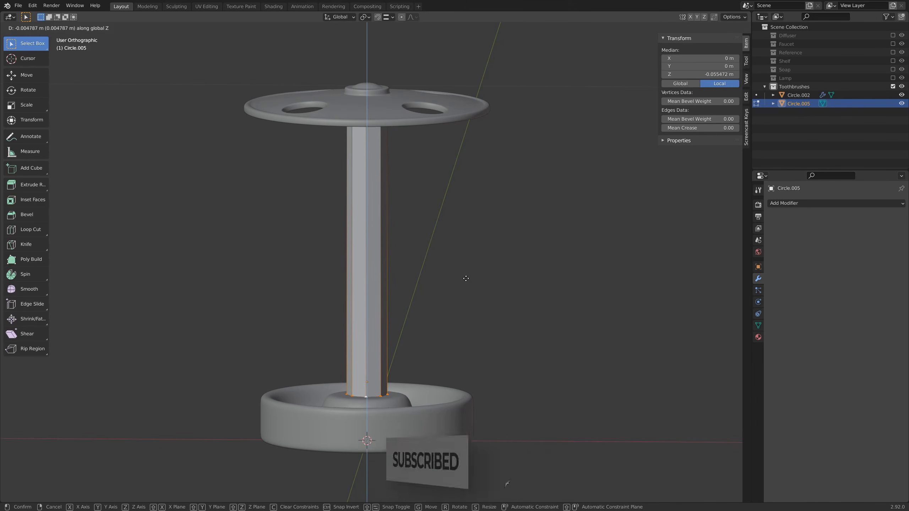
click(467, 279)
key(s)
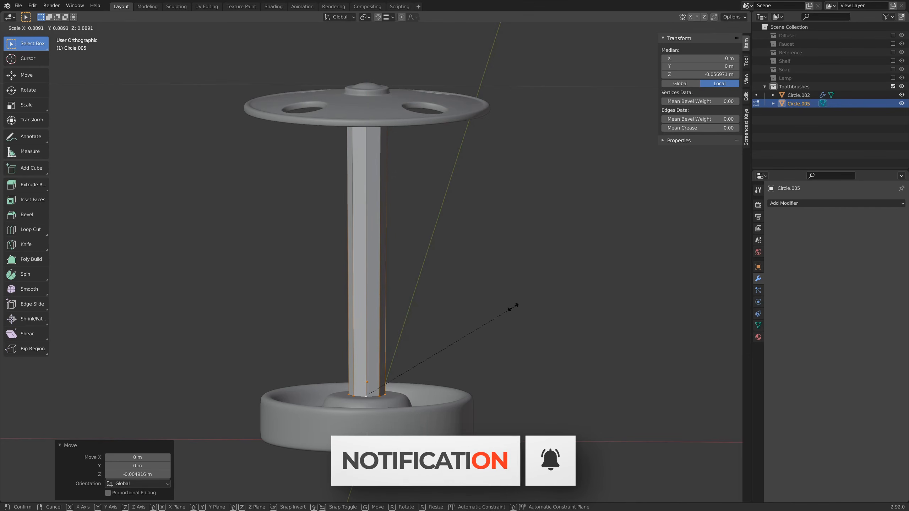
click(486, 310)
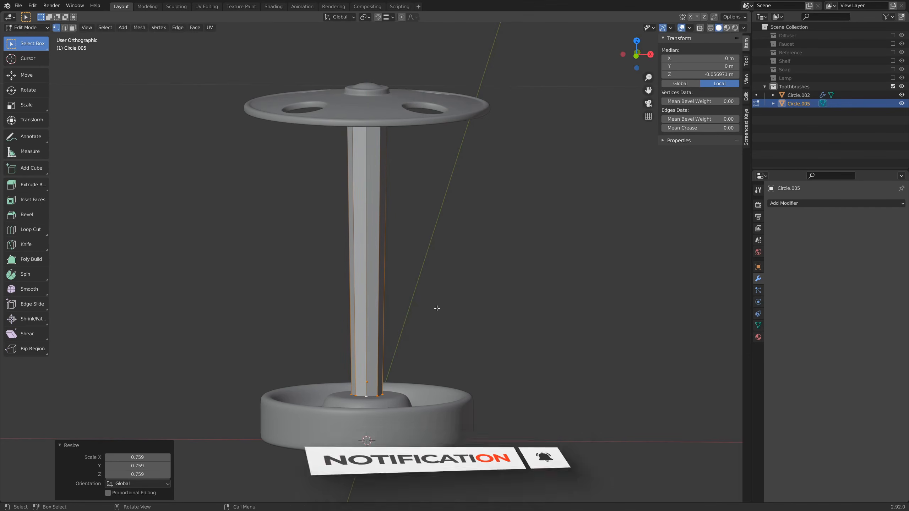
middle_drag(436, 308, 459, 299)
scroll(455, 296, down, 2)
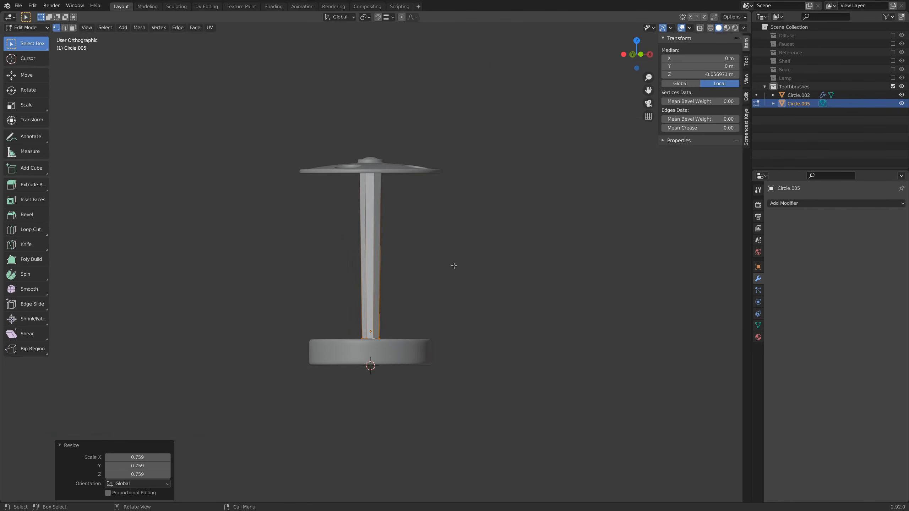
key(KP_1)
scroll(390, 251, up, 3)
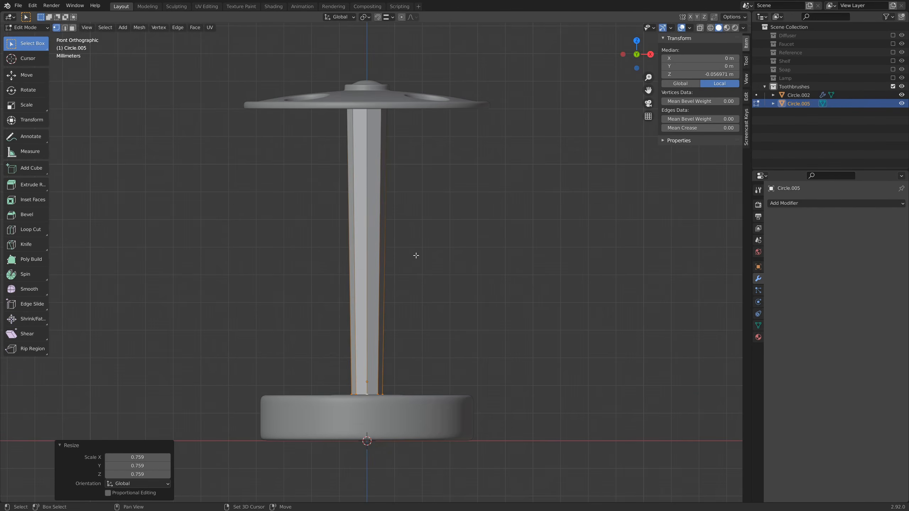
key(Tab)
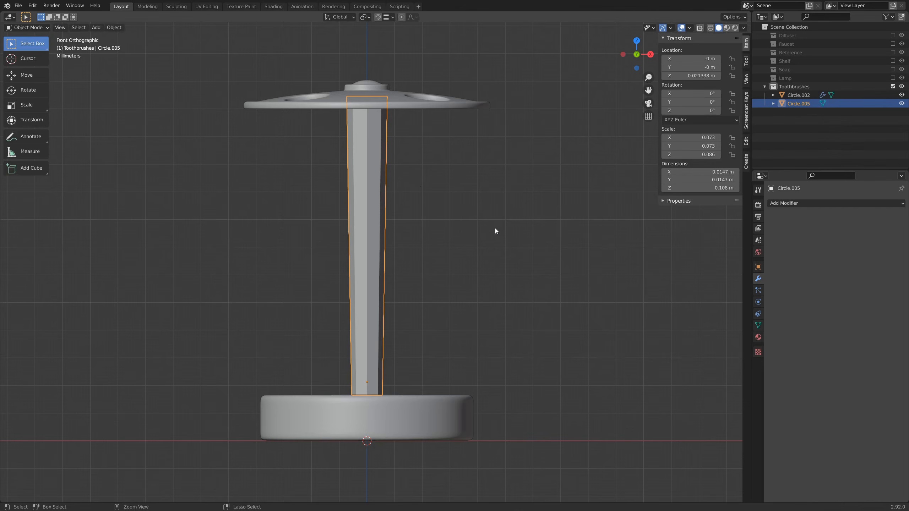
- Join the pole into the holder's disc-and-base object and shade the combined object smooth
key(ctrl+a)
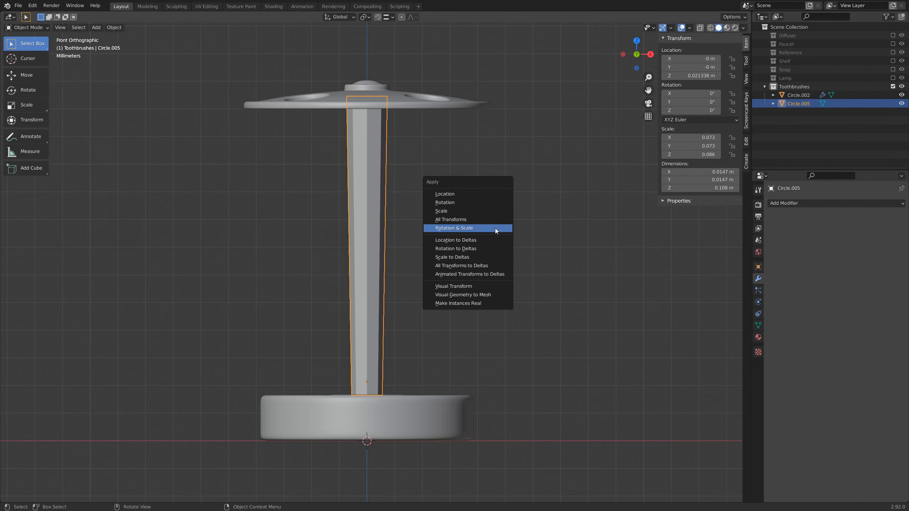
shift+click(426, 107)
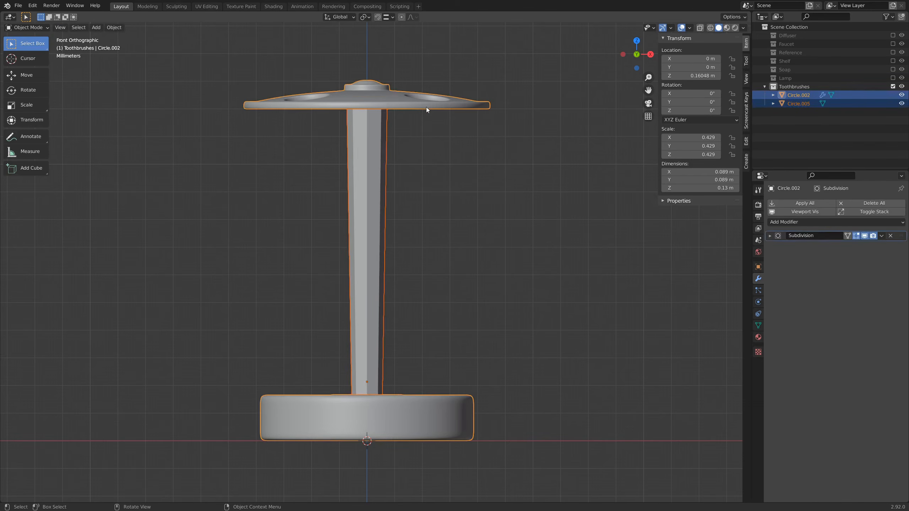
key(ctrl+j)
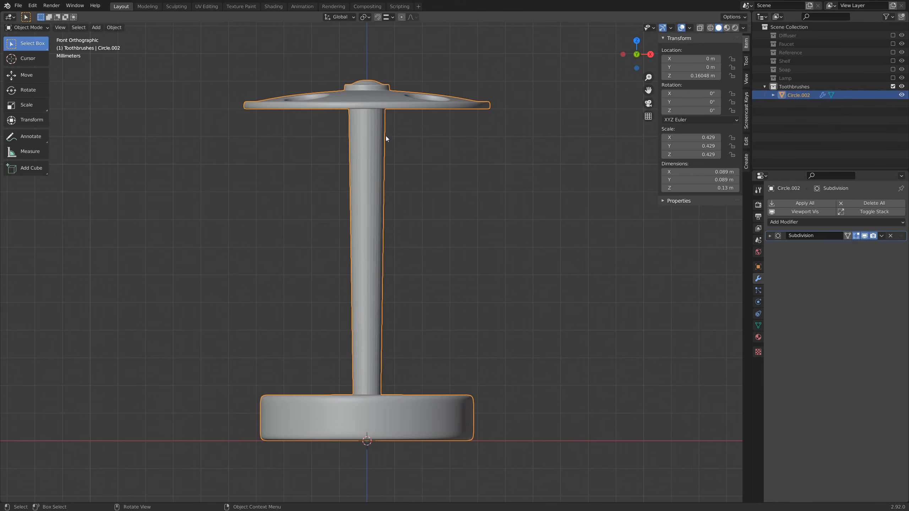
right_click(348, 145)
click(361, 145)
middle_drag(500, 189, 470, 222)
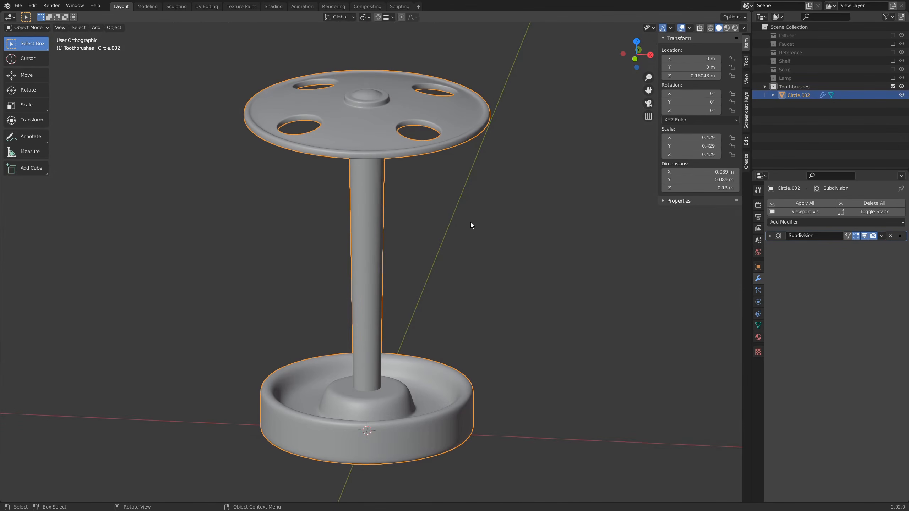
- Isolate the pole in Edit Mode by hiding all other geometry, and switch to edge selection
key(Tab)
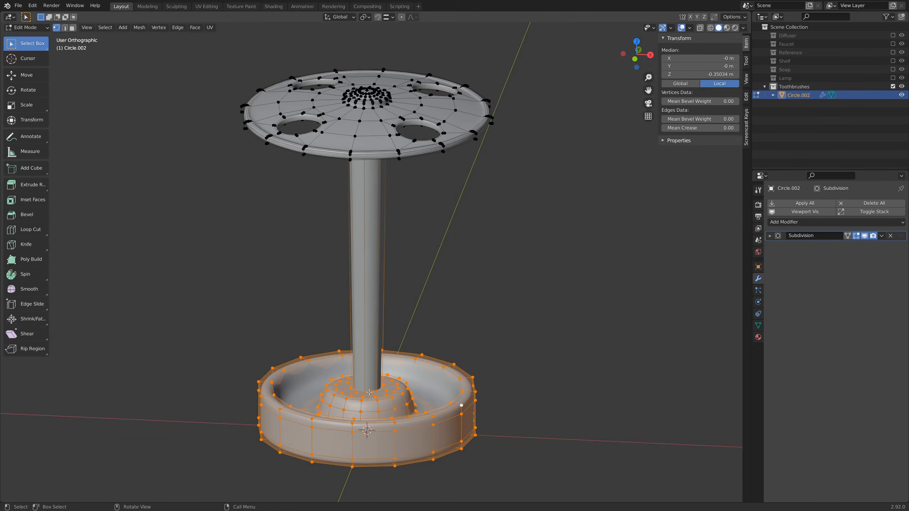
scroll(370, 393, up, 3)
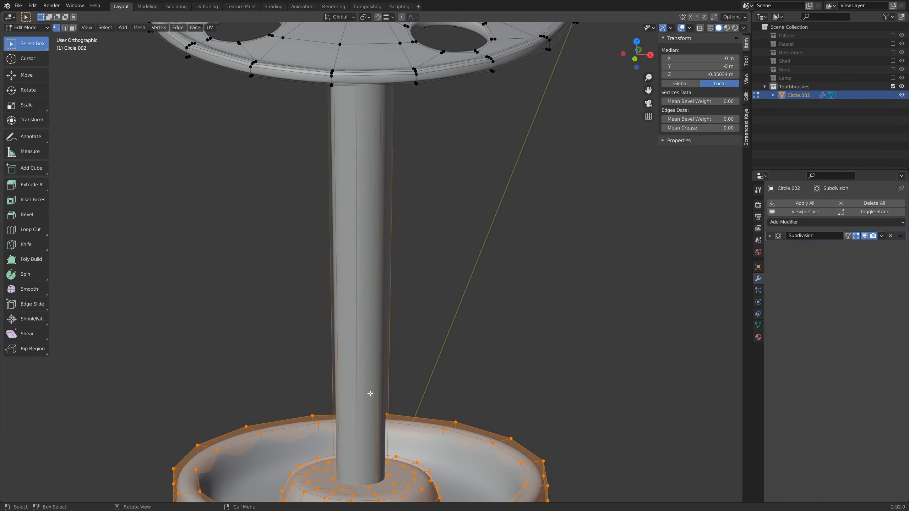
key(3)
click(366, 337)
key(ctrl+l)
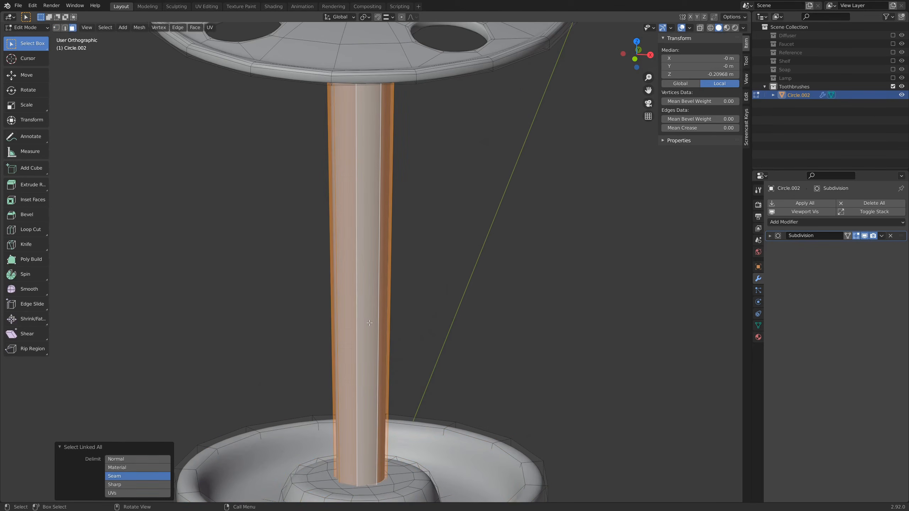
key(shift+h)
scroll(390, 316, down, 3)
middle_drag(390, 317, 383, 260)
scroll(388, 322, up, 2)
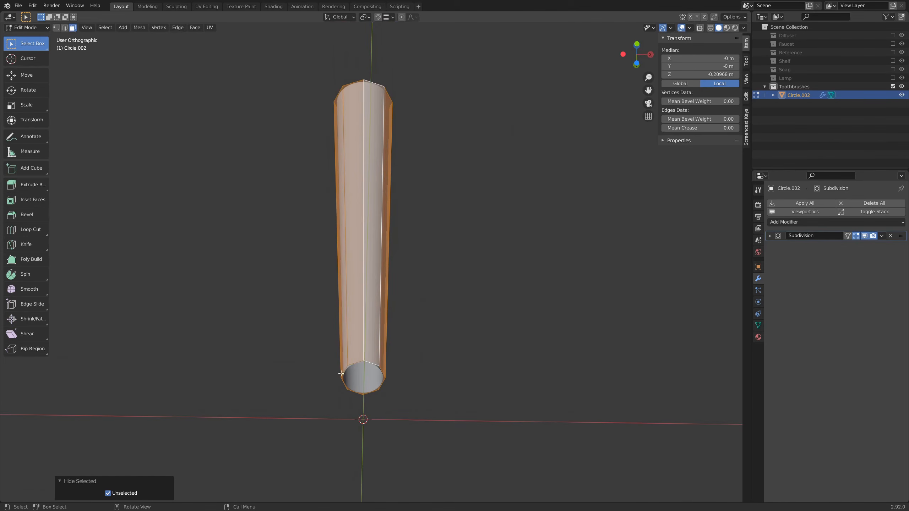
key(2)
- Try to extrude the pole's top edges inward, scaled to 0.633 in X and Y, and undo it
click(356, 366)
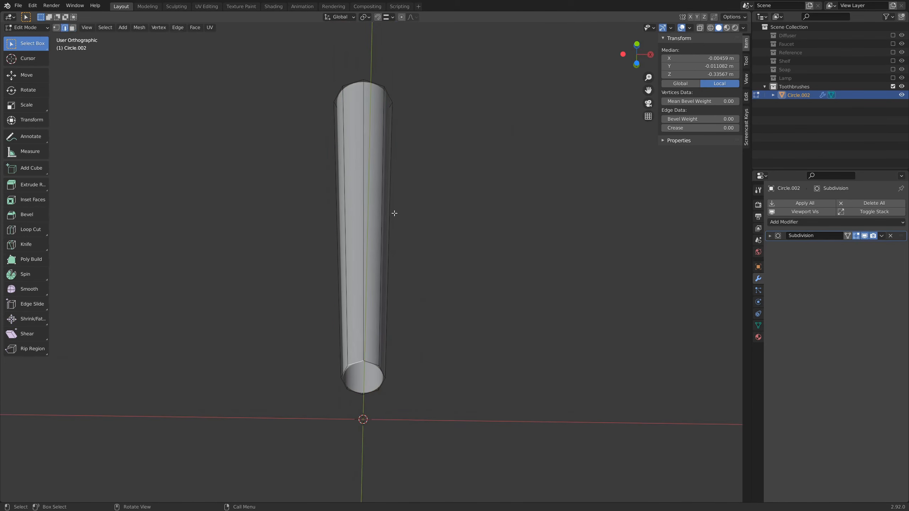
alt+shift+click(355, 89)
key(s)
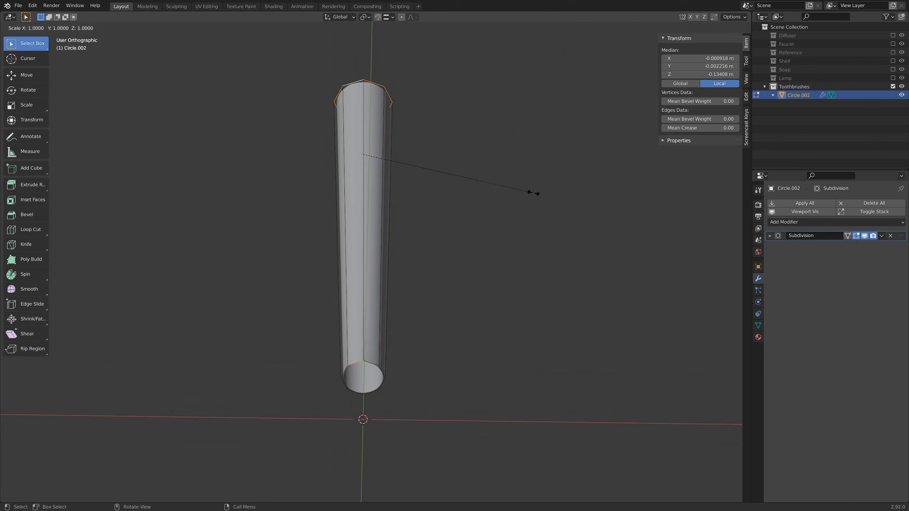
key(shift+z)
click(464, 200)
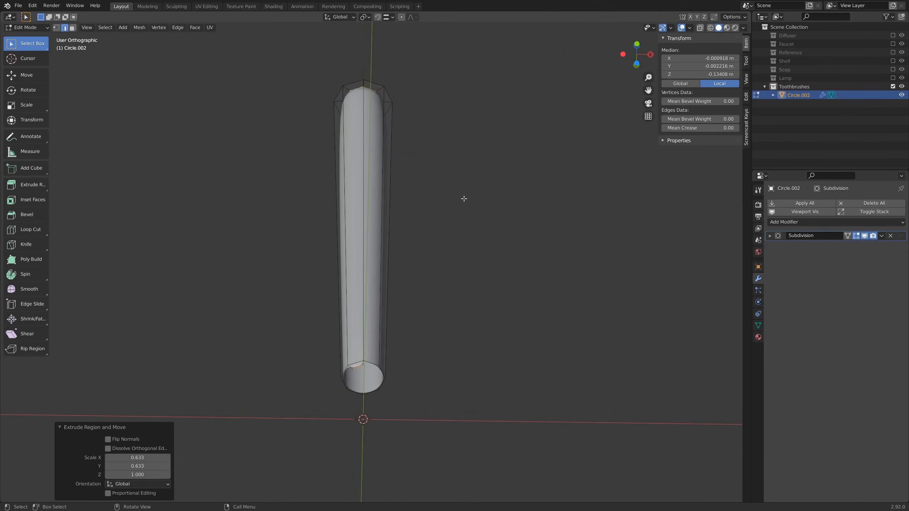
key(ctrl+z)
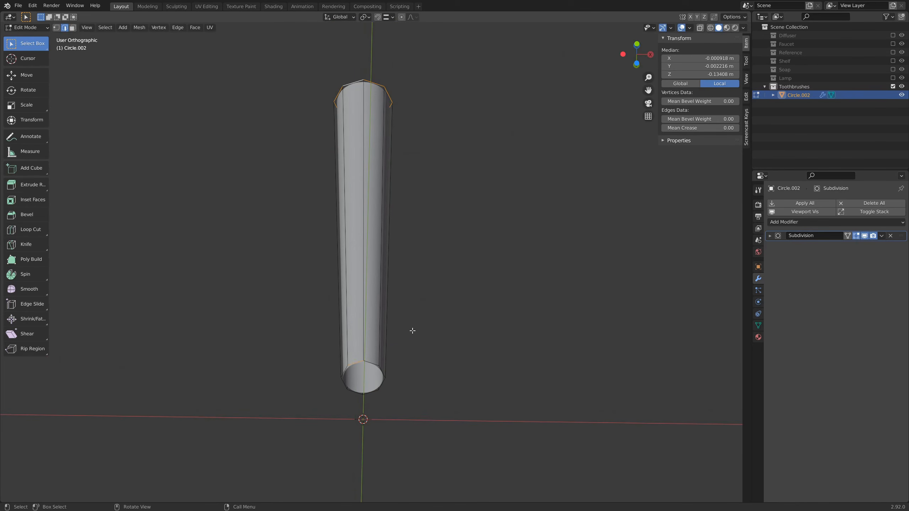
- Extrude the pole's bottom edge loop inward, scaled to 0.726 in X and Y with Z locked
alt+click(367, 361)
key(e)
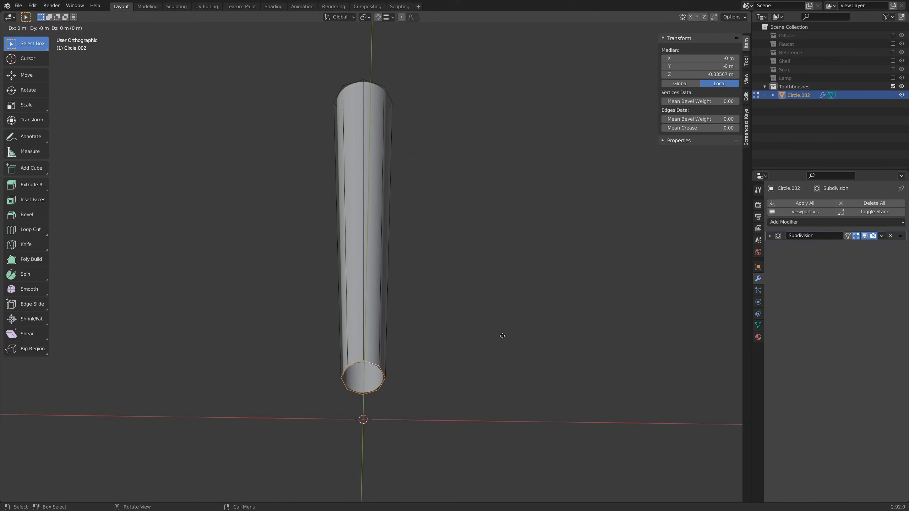
key(s)
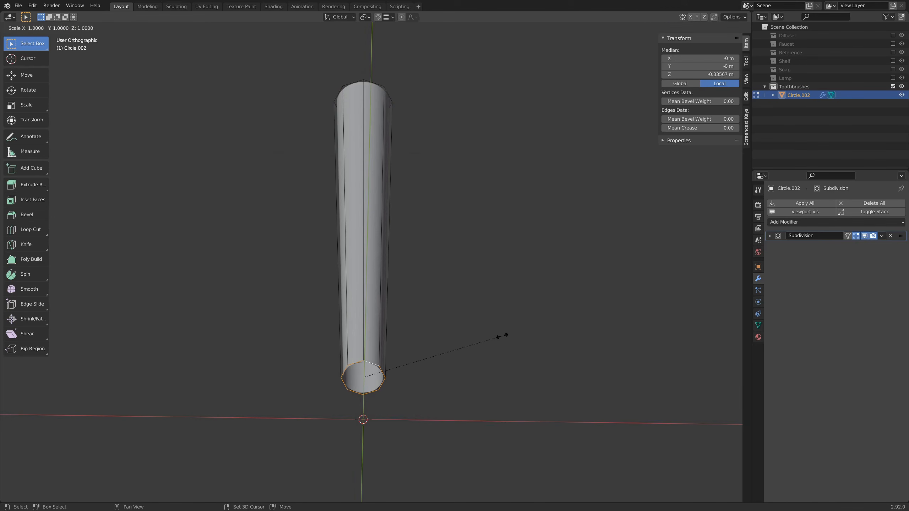
key(shift+z)
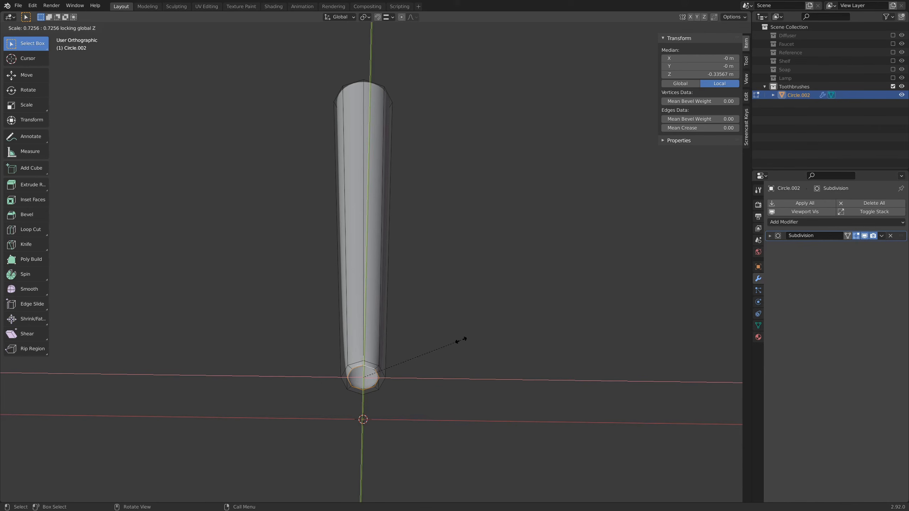
click(461, 341)
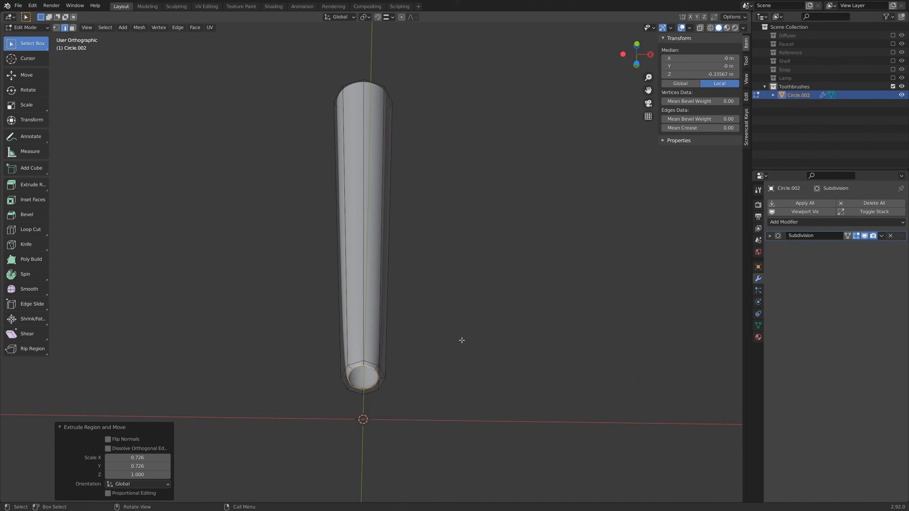
- Add a loop cut around the pole close to its lower end, slid to a factor of 0.975
alt+click(368, 368)
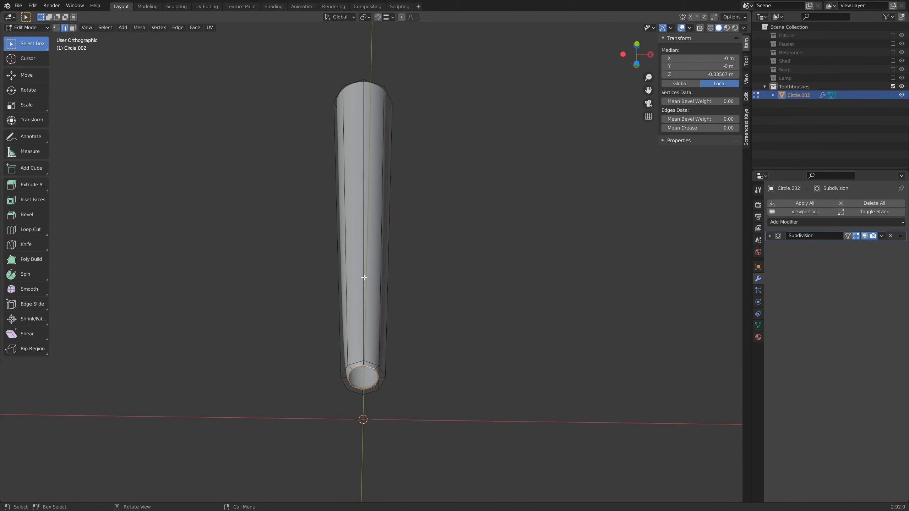
key(KP_1)
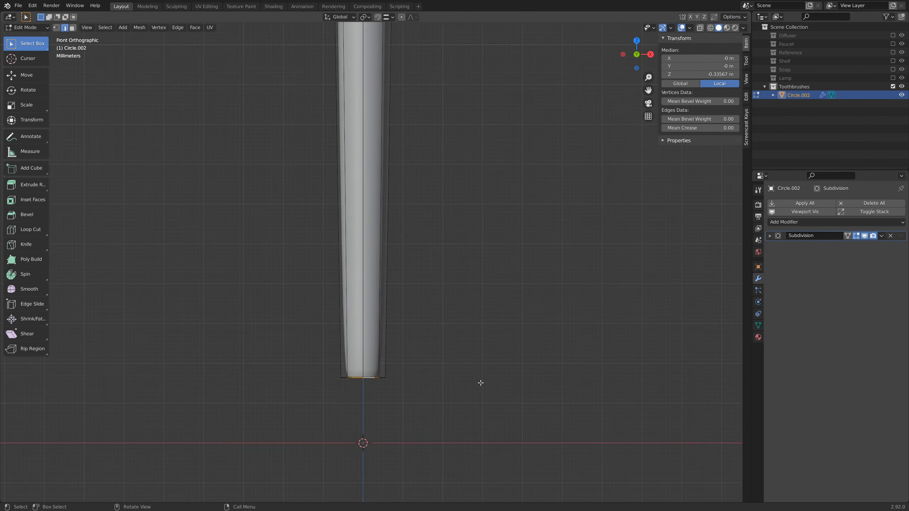
key(ctrl+r)
click(380, 163)
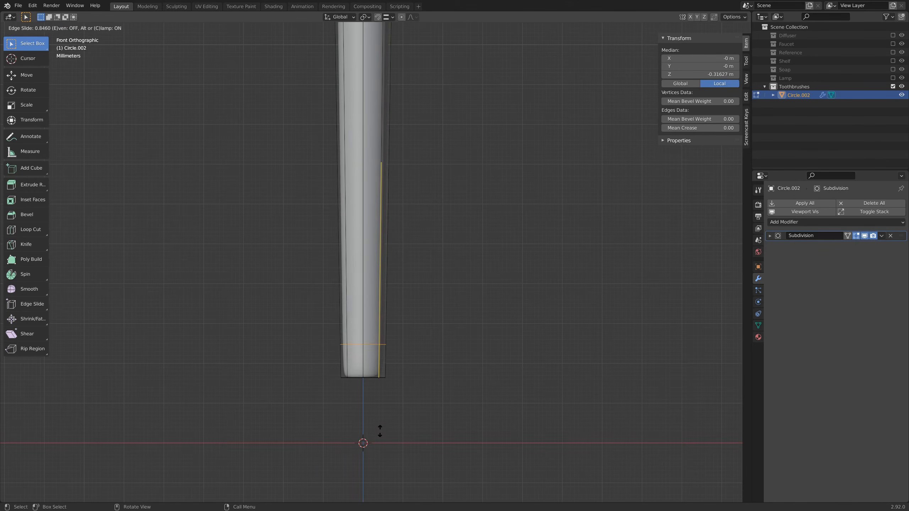
click(382, 457)
scroll(378, 136, down, 2)
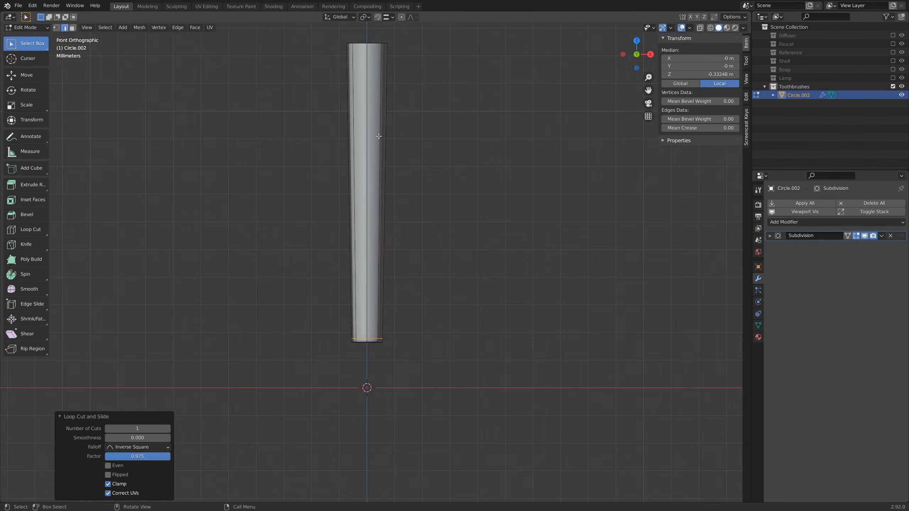
- Select the open edge loop at the pole's upper end
middle_drag(381, 88, 368, 165)
alt+click(384, 82)
scroll(373, 165, up, 4)
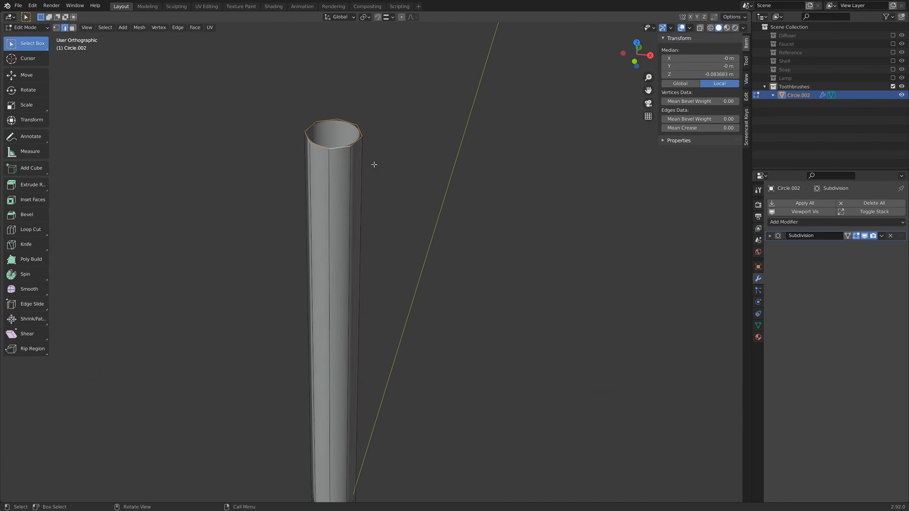
shift+middle_drag(388, 129, 419, 233)
key(s)
key(z)
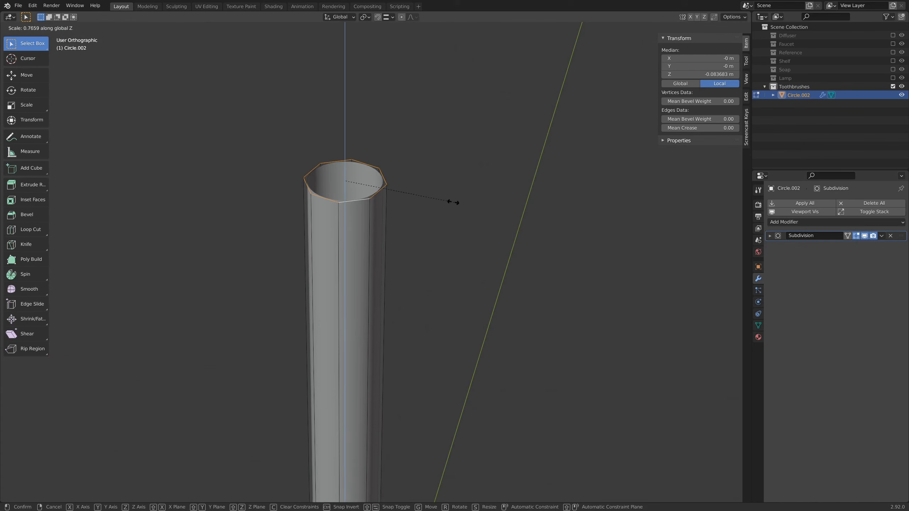
click(447, 202)
key(s)
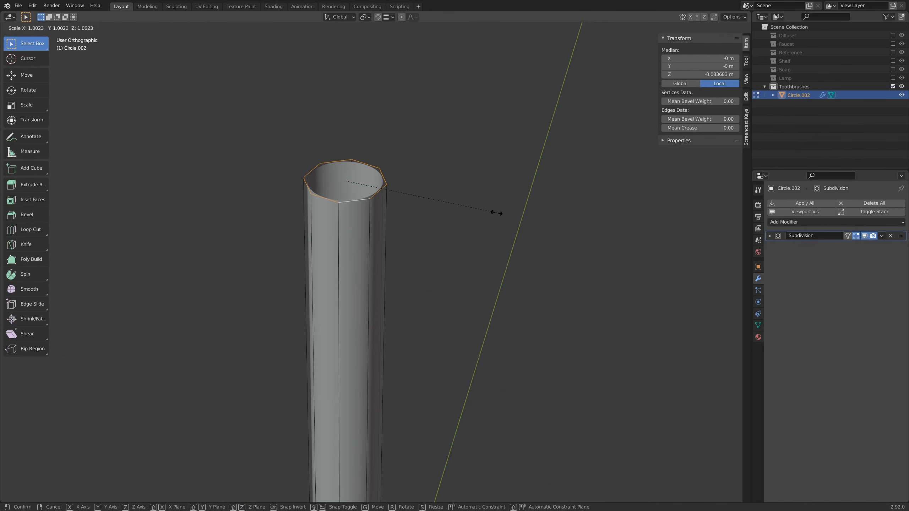
key(shift+z)
right_click(485, 211)
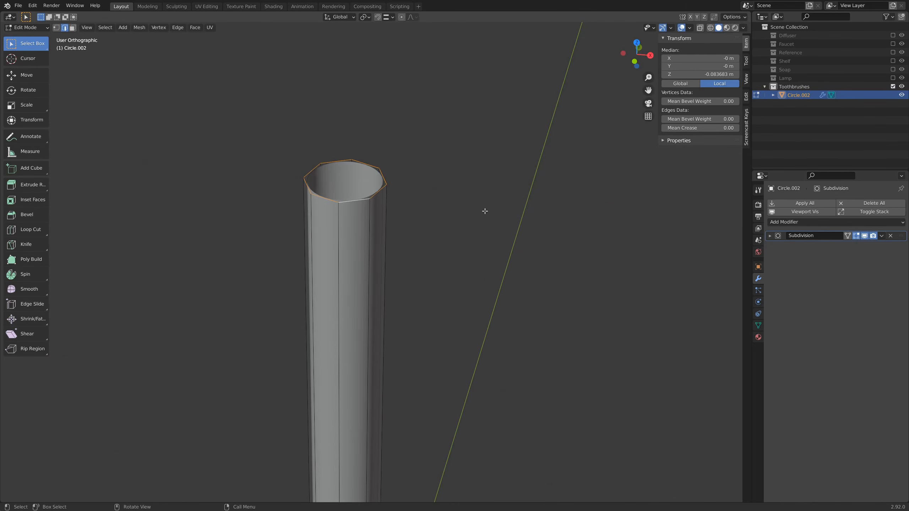
- Extrude the pole's top edge loop inward, scaled to 0.859, and add a loop cut near that end with factor -0.985
key(s)
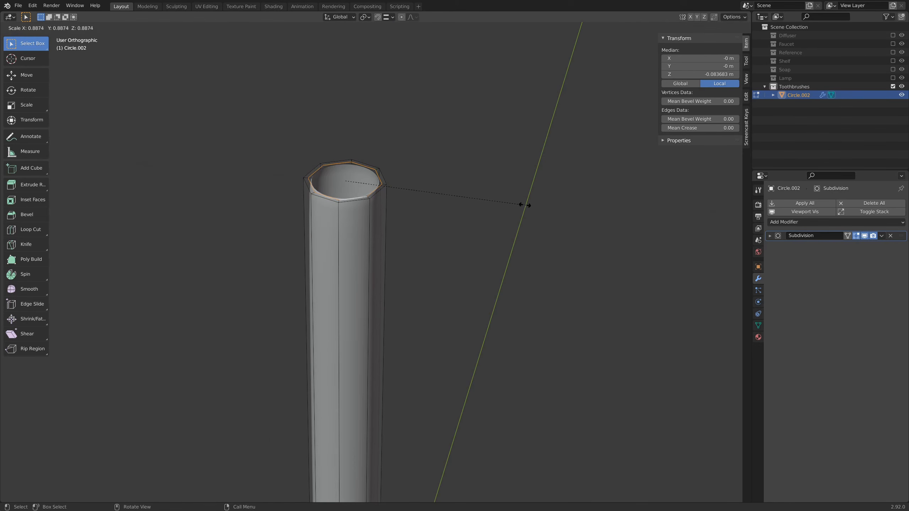
click(520, 203)
key(g)
key(g)
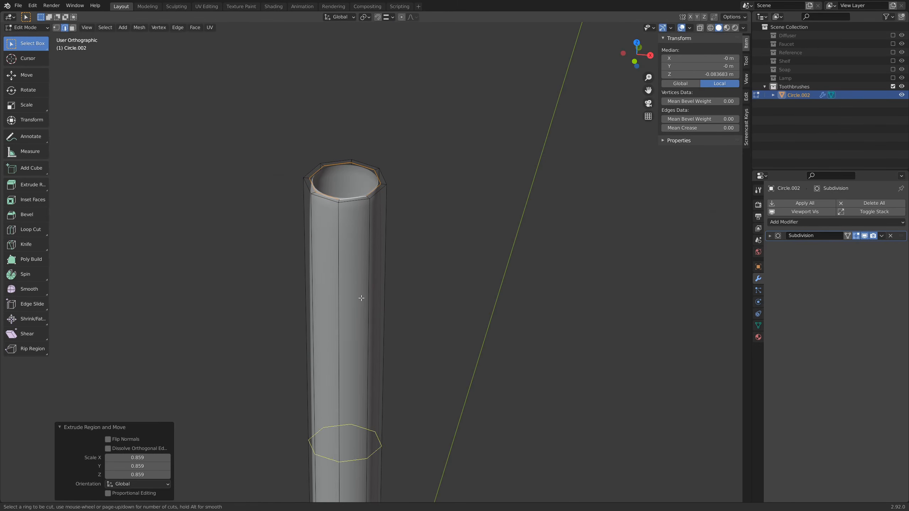
click(370, 47)
- Add seven evenly spaced loop cuts along the pole's length without sliding them
key(KP_1)
scroll(375, 184, down, 7)
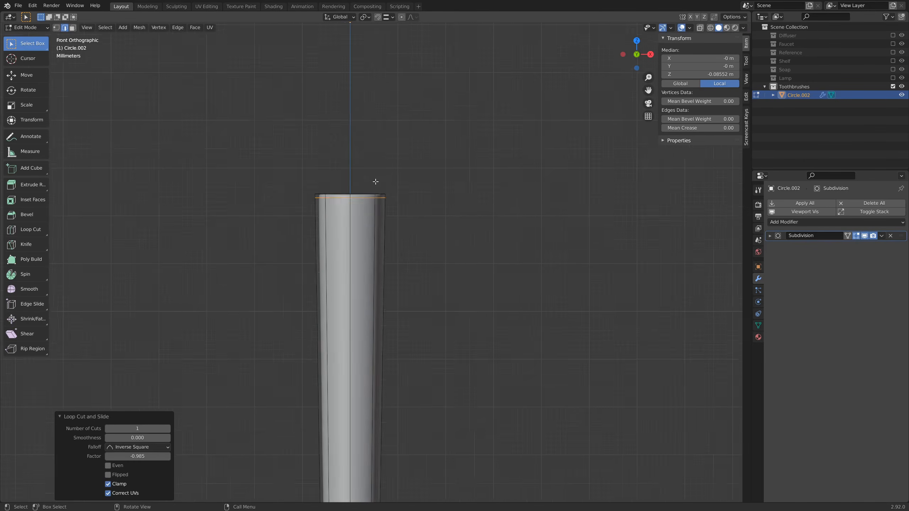
key(ctrl+r)
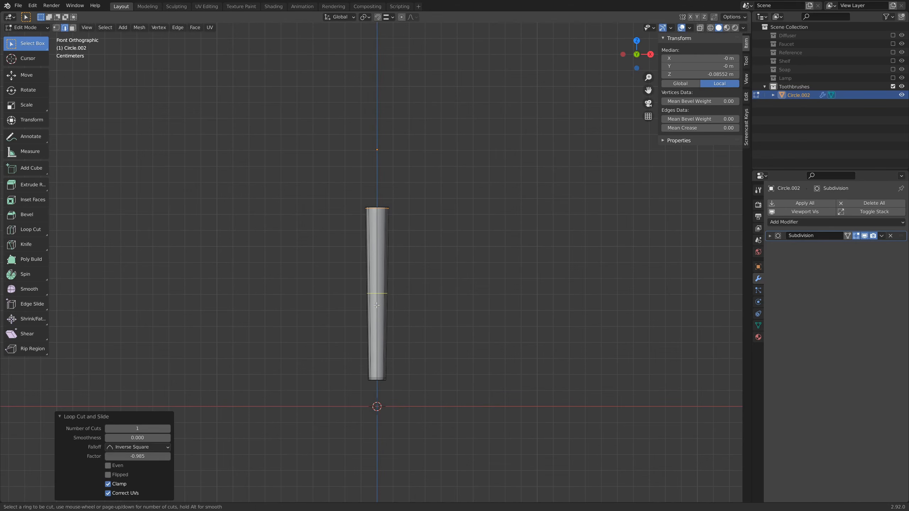
scroll(376, 301, up, 6)
click(377, 306)
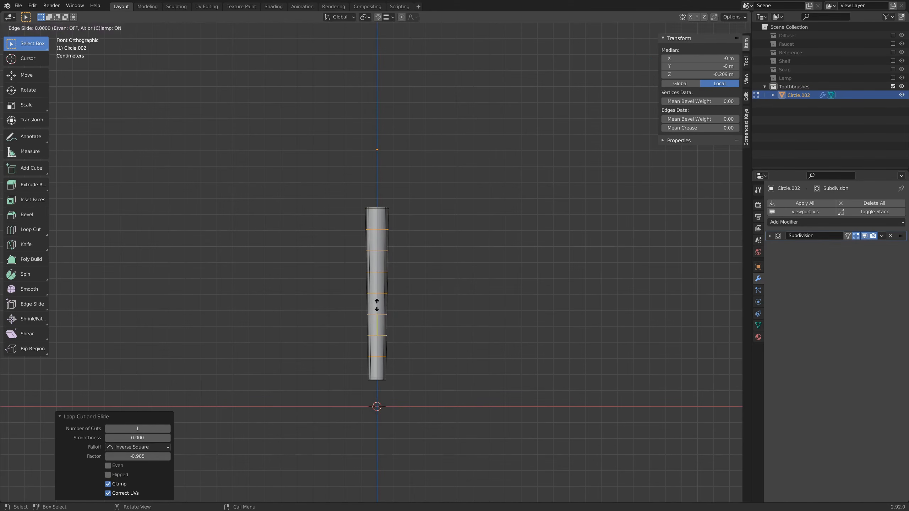
right_click(377, 305)
- Reveal the holder's hidden geometry in Edit Mode and return to Object Mode
key(Tab)
middle_drag(405, 267, 344, 380)
scroll(355, 403, up, 3)
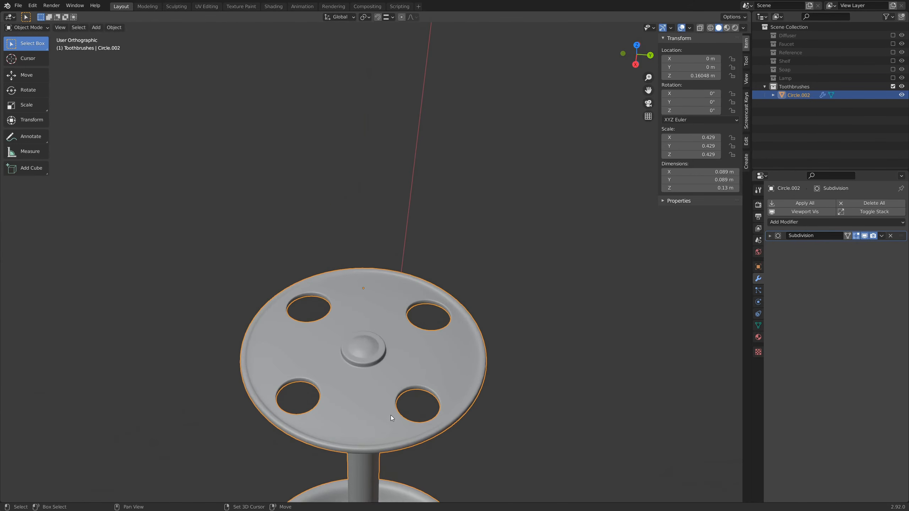
shift+middle_drag(391, 415, 397, 349)
key(Tab)
key(Tab)
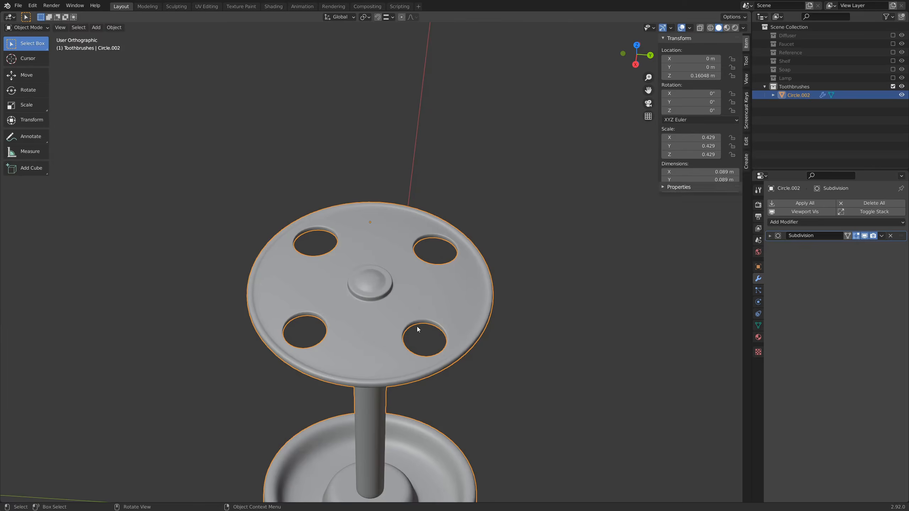
key(Tab)
key(alt+h)
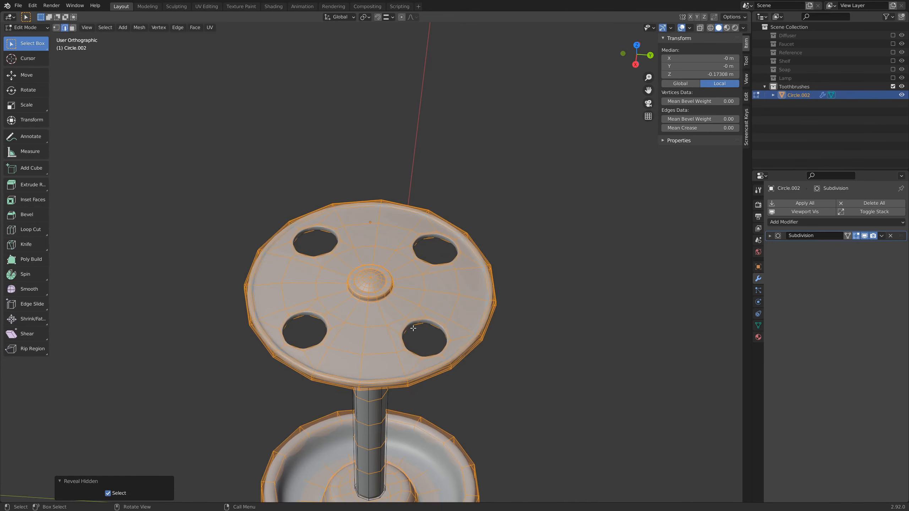
key(Tab)
scroll(438, 359, up, 3)
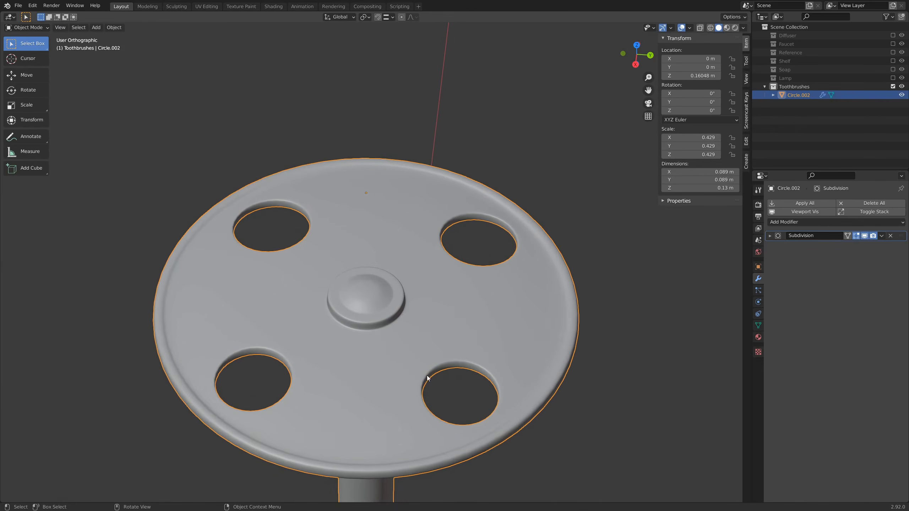
- Clear the selection and select the upper outer and inner edge loops around all four holes in the disc
key(Tab)
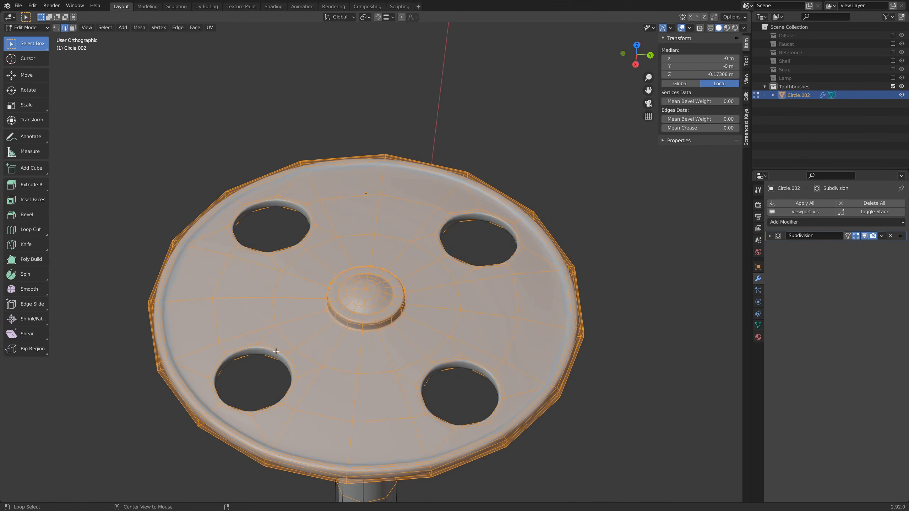
key(alt+a)
alt+click(297, 348)
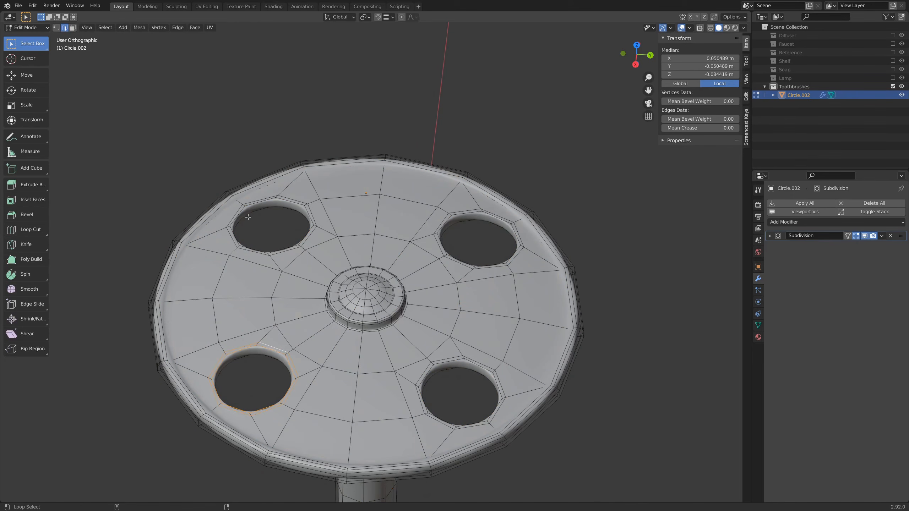
alt+shift+click(234, 237)
alt+shift+click(443, 244)
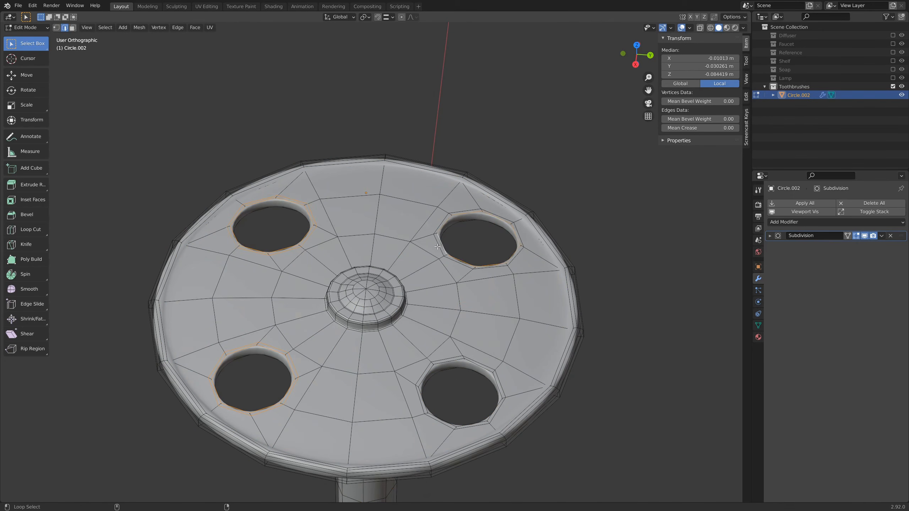
alt+shift+click(451, 359)
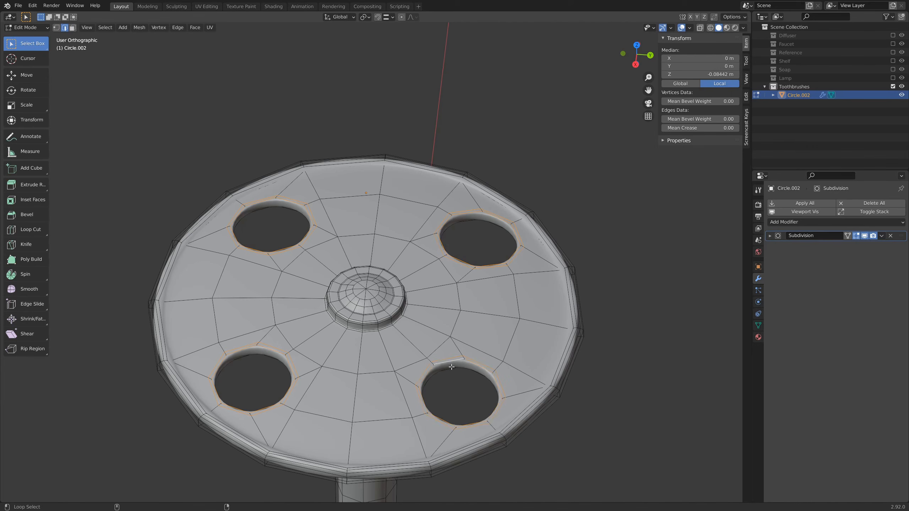
alt+shift+click(466, 221)
alt+shift+click(268, 210)
alt+shift+click(245, 356)
- Add the underside edge loops of all four disc holes to the selection
middle_drag(245, 356, 293, 261)
alt+shift+click(261, 244)
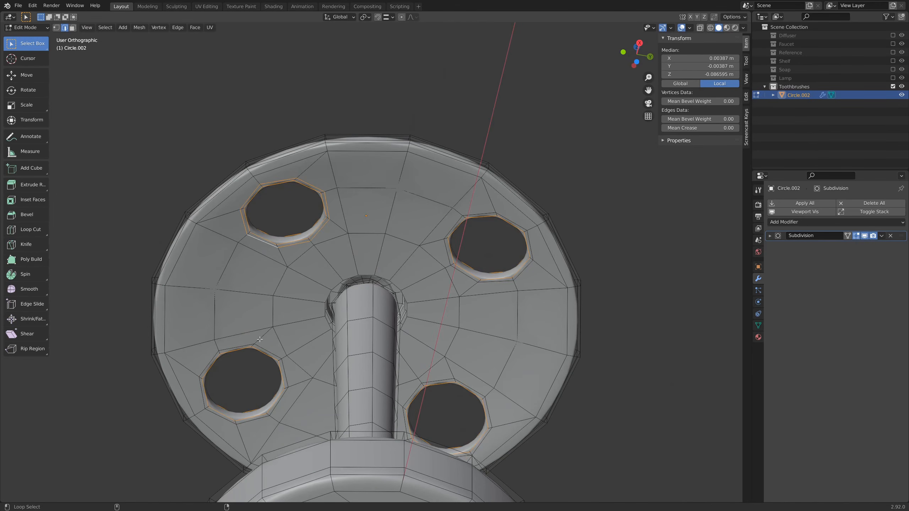
alt+shift+click(264, 352)
alt+shift+click(467, 274)
alt+shift+click(467, 389)
middle_drag(467, 389, 455, 451)
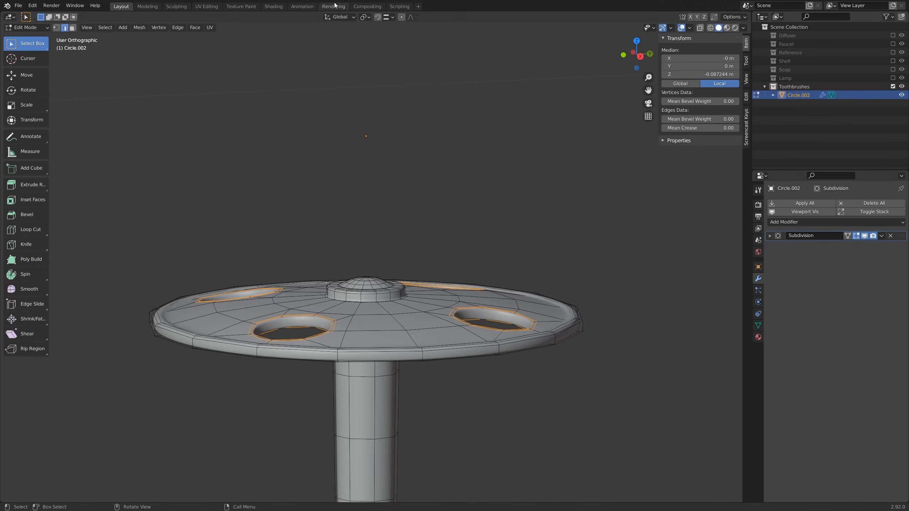
- Enlarge the four selected holes by scaling them to about 1.098 around their Individual Origins, and return to Object Mode
click(365, 18)
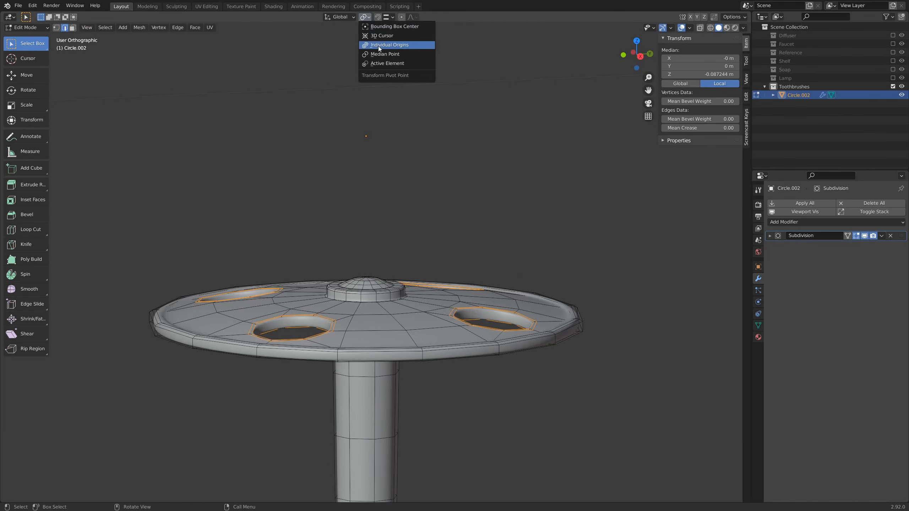
click(378, 46)
middle_drag(395, 89, 405, 149)
key(s)
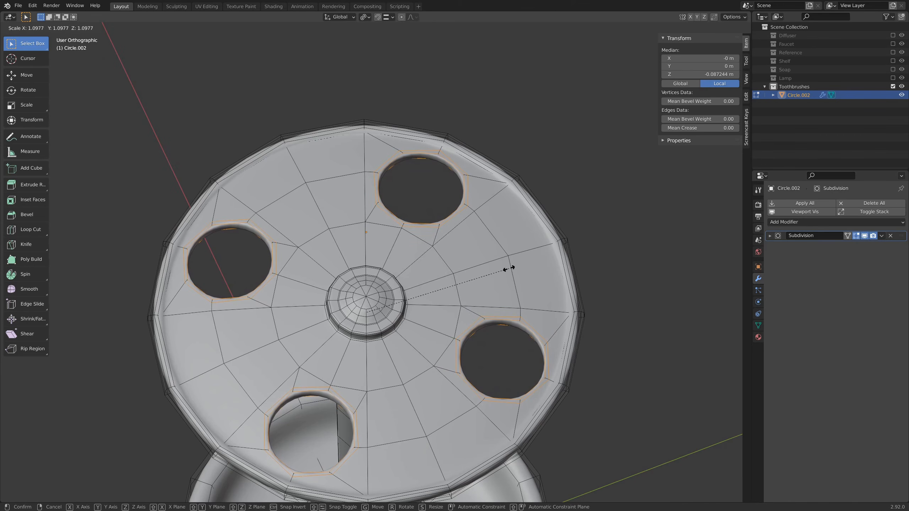
click(508, 268)
key(Tab)
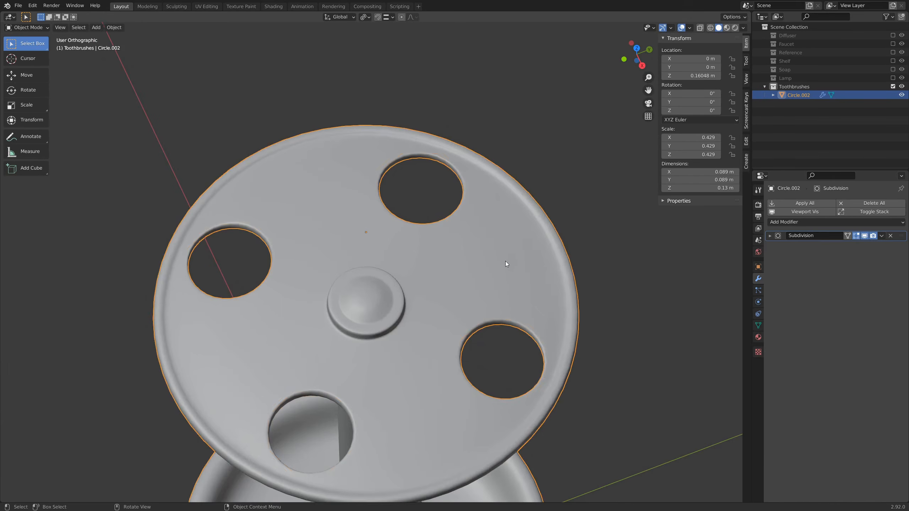
- Examine the whole toothbrush holder from above and below, including where the pole meets the disc's underside
scroll(505, 261, down, 3)
middle_drag(475, 260, 429, 262)
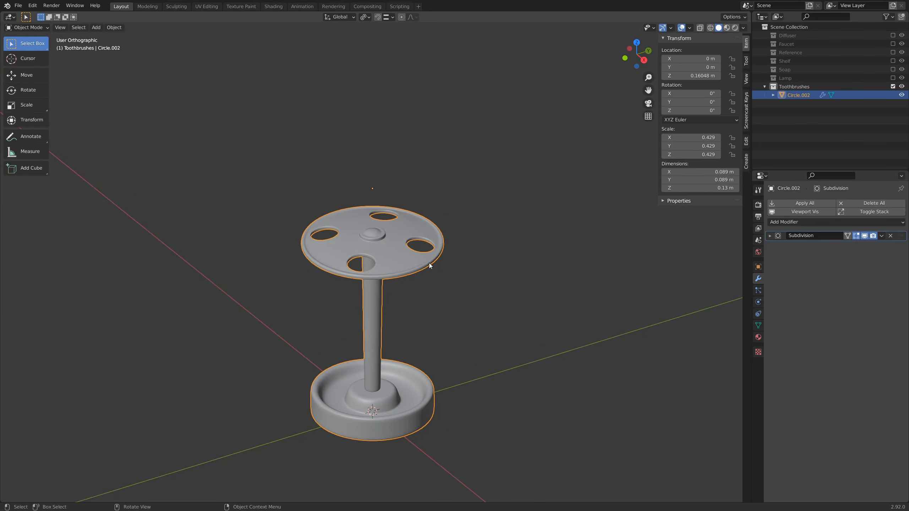
middle_drag(451, 291, 438, 330)
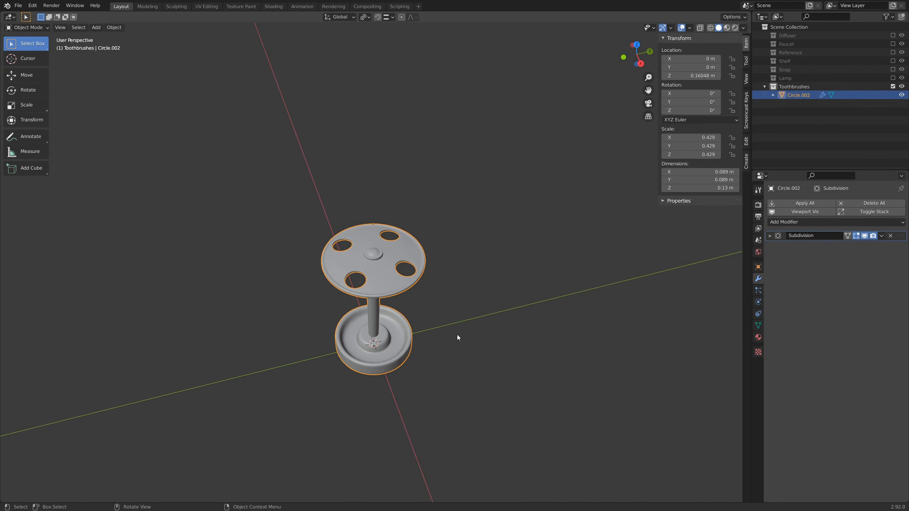
scroll(391, 351, up, 6)
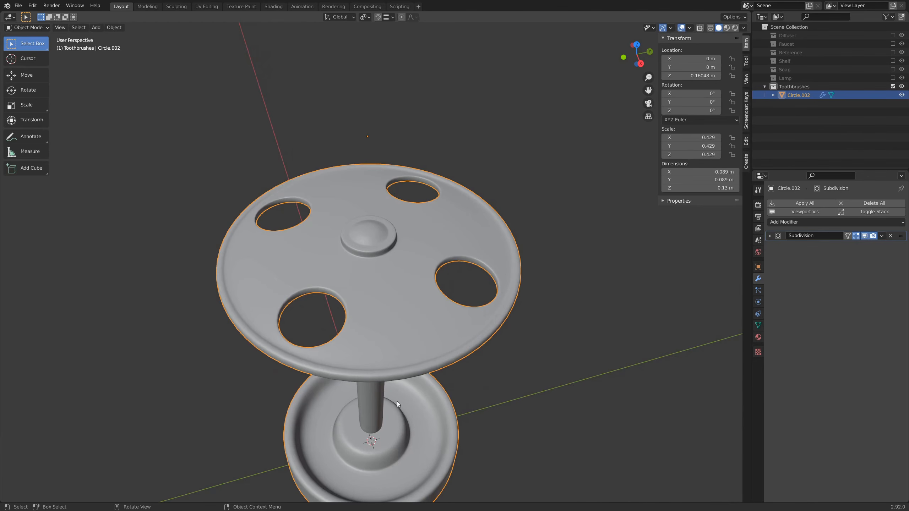
shift+middle_drag(410, 414, 402, 332)
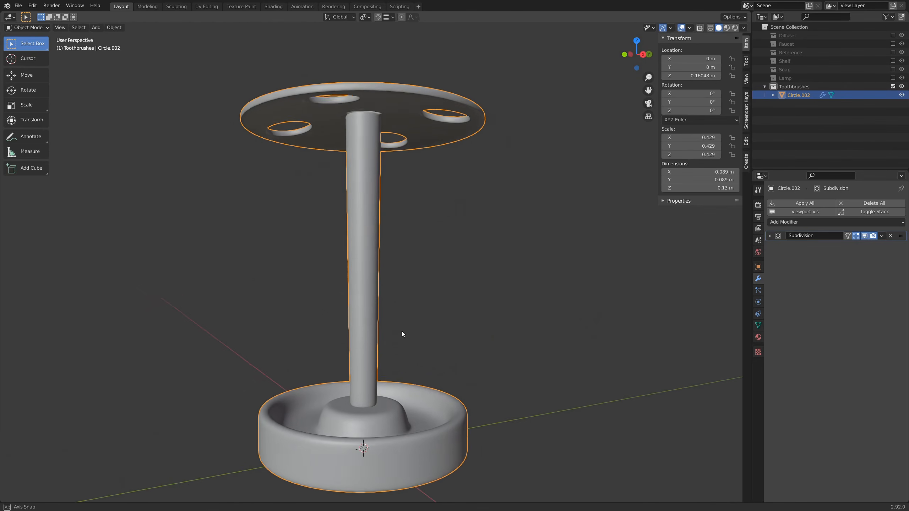
scroll(398, 301, down, 3)
middle_drag(387, 290, 422, 308)
scroll(377, 193, up, 6)
scroll(436, 239, up, 3)
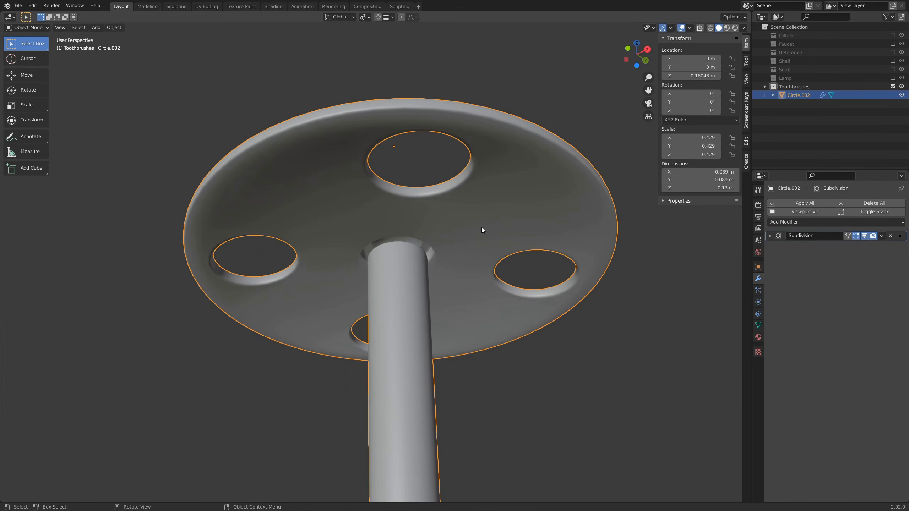
- Extrude the disc's underside edge loop around the pole inward, scaled to 0.915
key(Tab)
scroll(416, 238, up, 5)
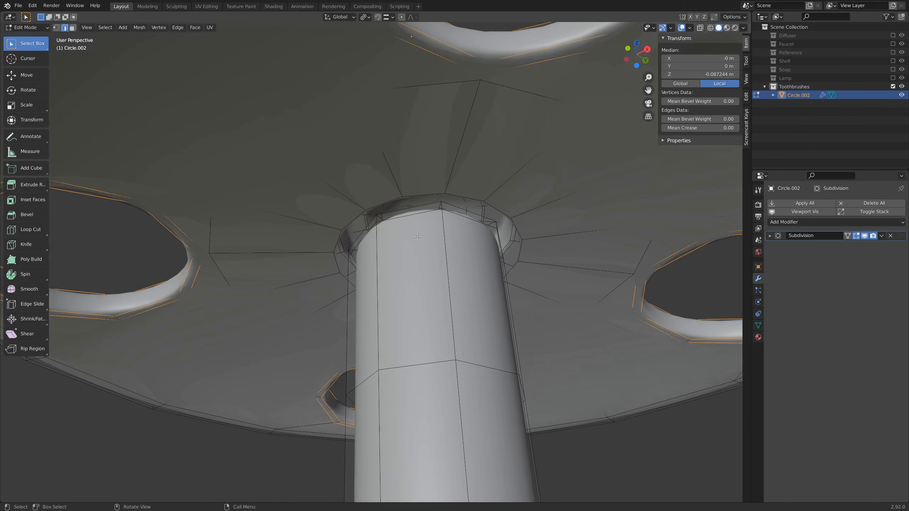
alt+click(445, 194)
key(e)
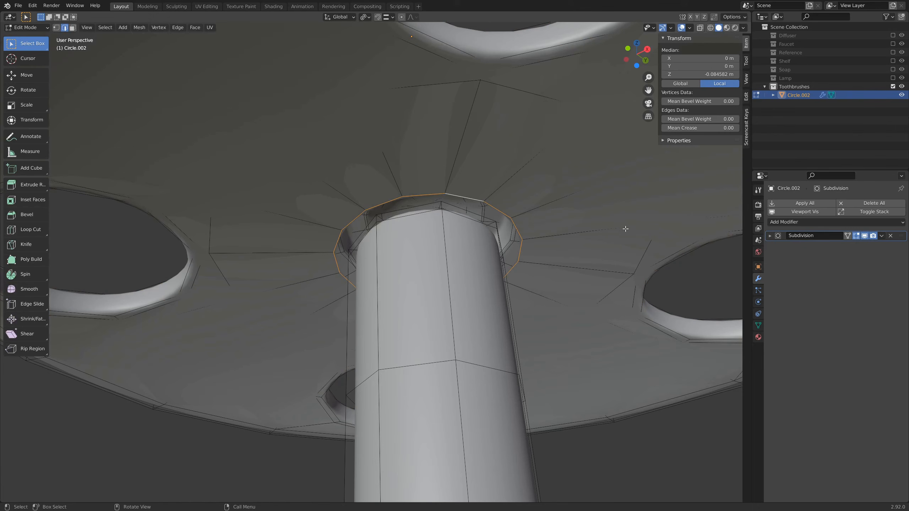
key(s)
click(610, 231)
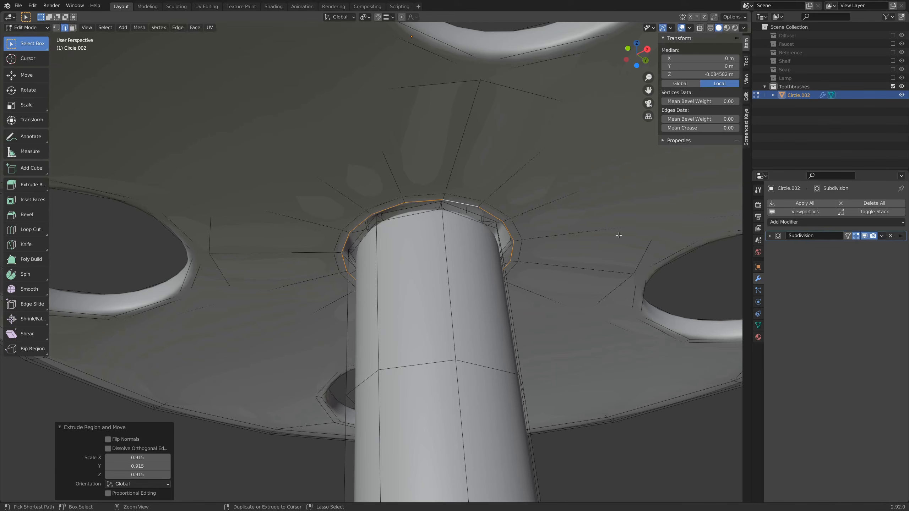
key(ctrl+g)
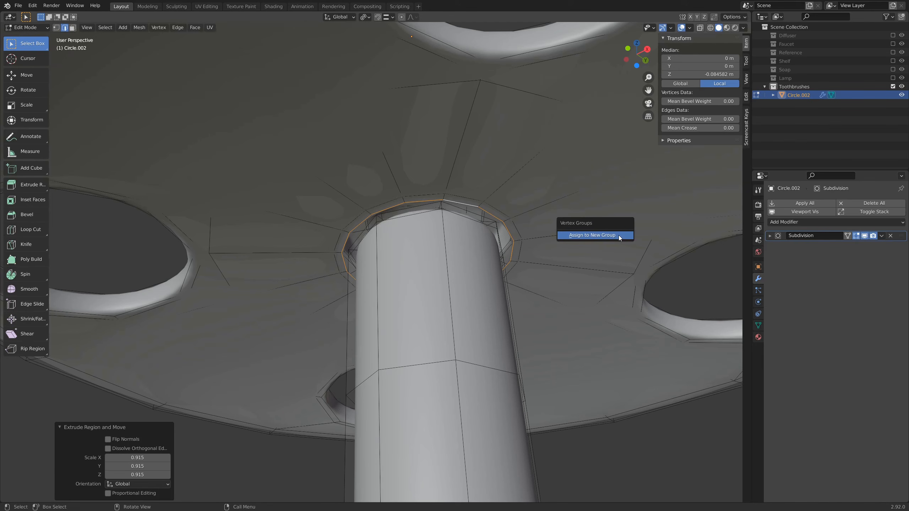
- Assign the selected edge loop around the pole to a new vertex group, close it with Grid Fill, and return to Object Mode
click(619, 236)
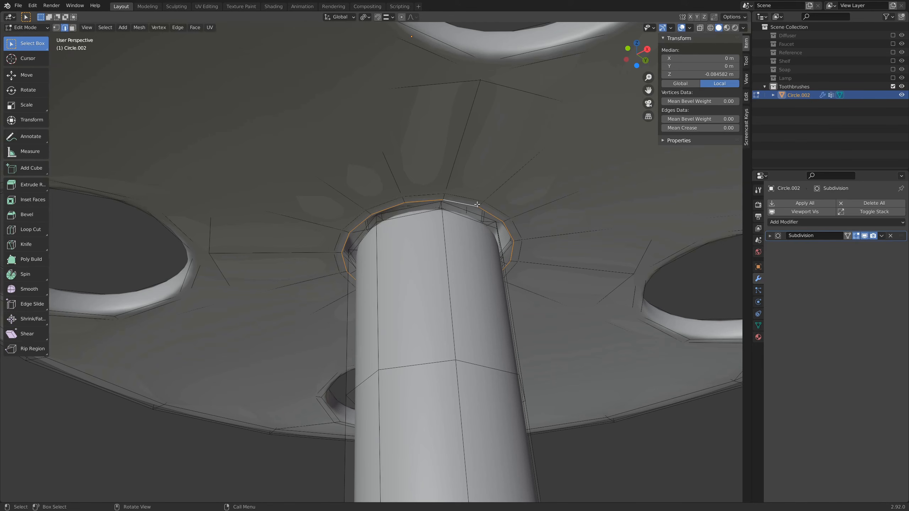
mouse_move(477, 204)
middle_down()
mouse_move(504, 217)
mouse_move(473, 219)
middle_up()
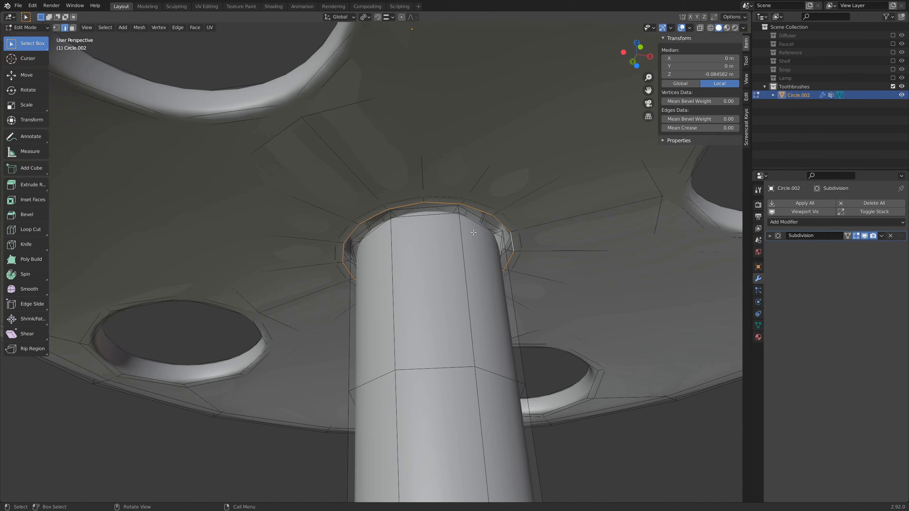
key(ctrl+f)
click(473, 233)
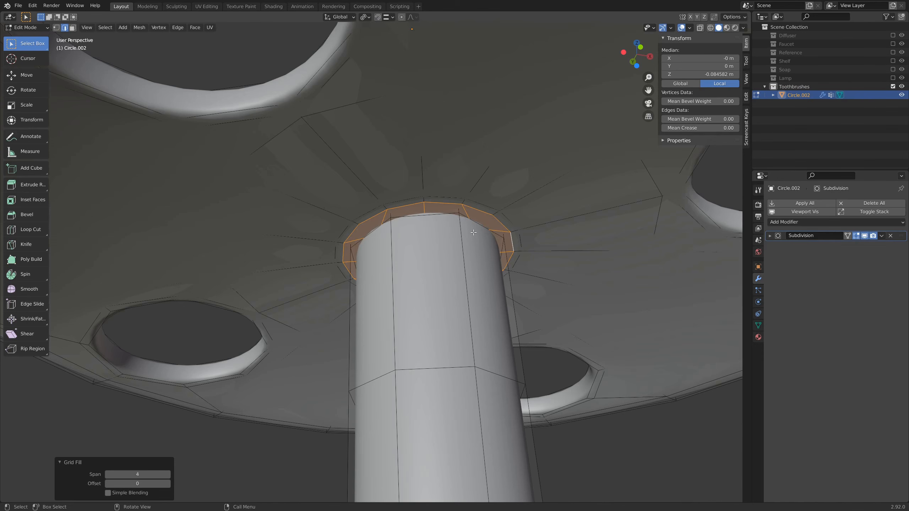
scroll(460, 166, down, 5)
key(Tab)
scroll(460, 171, down, 3)
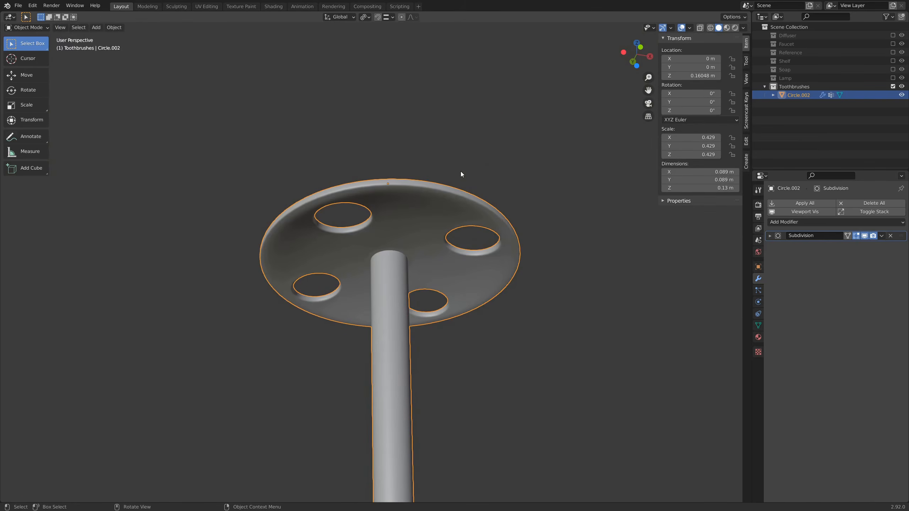
- Set the toothbrush holder's origin to the 3D cursor at the centre of its base
scroll(460, 171, down, 3)
middle_drag(460, 171, 415, 241)
scroll(415, 241, down, 3)
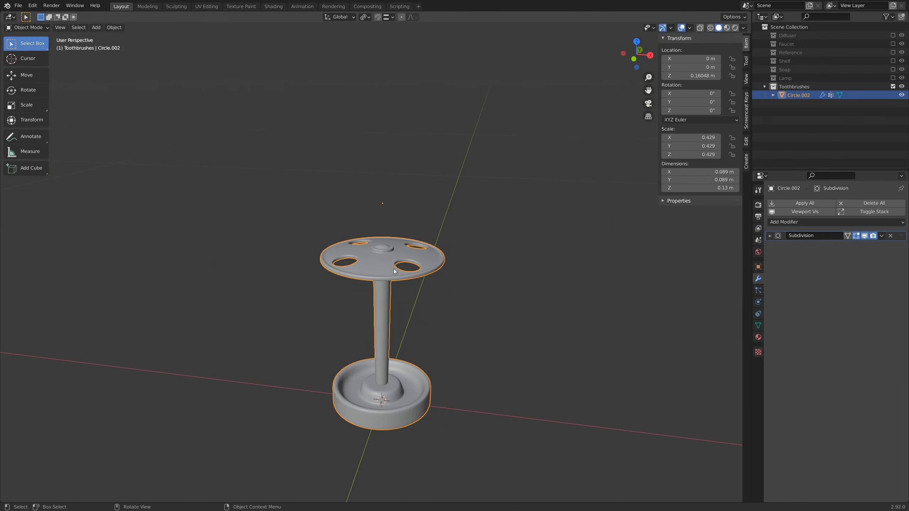
middle_drag(383, 322, 398, 284)
right_click(384, 334)
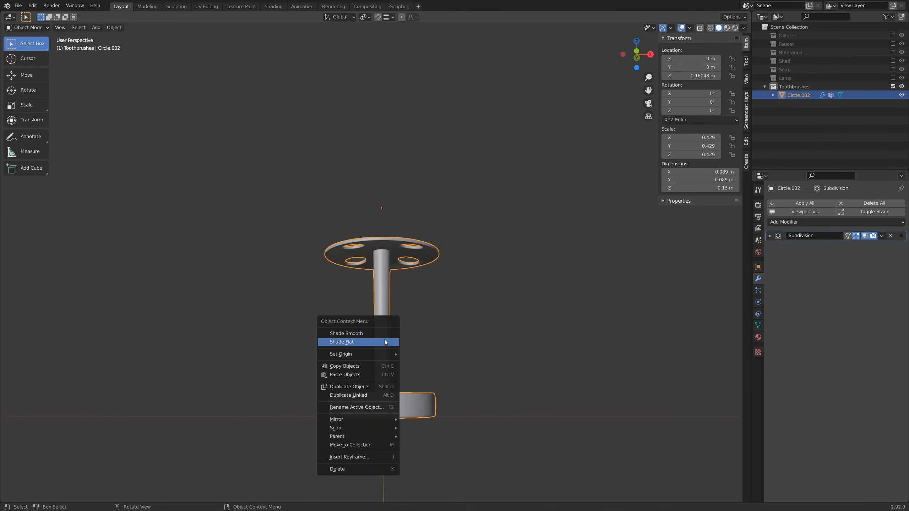
mouse_move(383, 355)
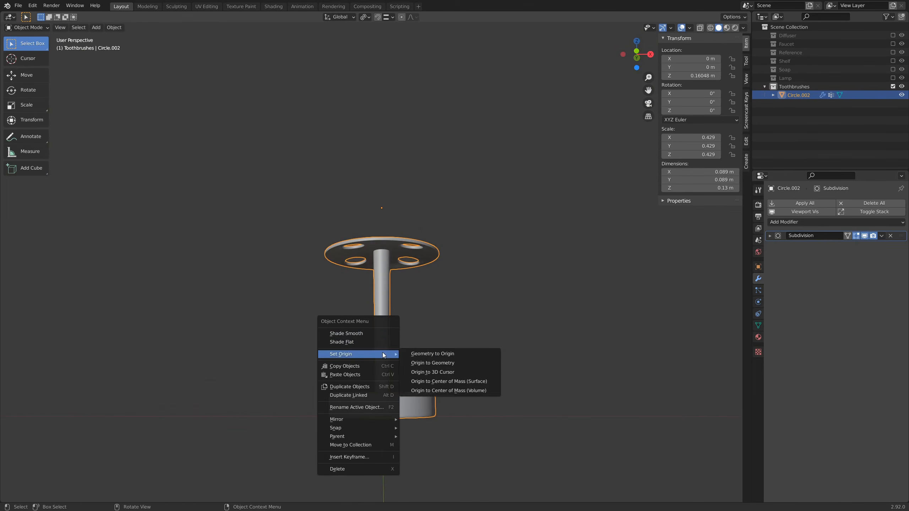
click(423, 374)
middle_drag(475, 300, 431, 352)
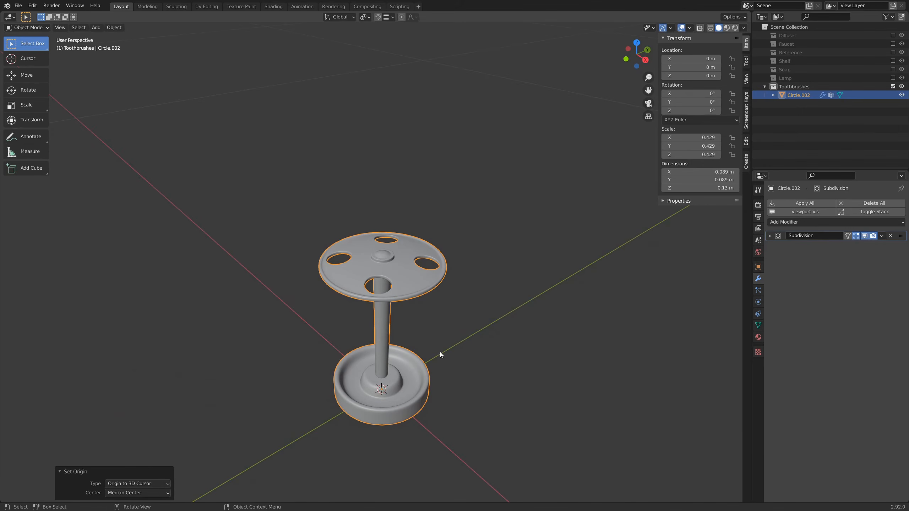
middle_drag(535, 336, 483, 326)
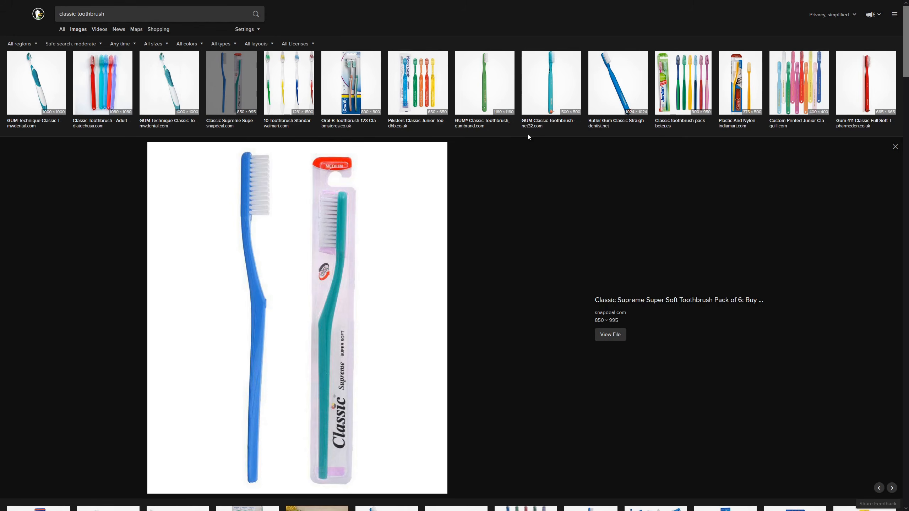
- Browse the classic toothbrush images, return to Blender, and load the toothbrush picture from the Reference folder as a reference image in front orthographic view
scroll(613, 277, down, 10)
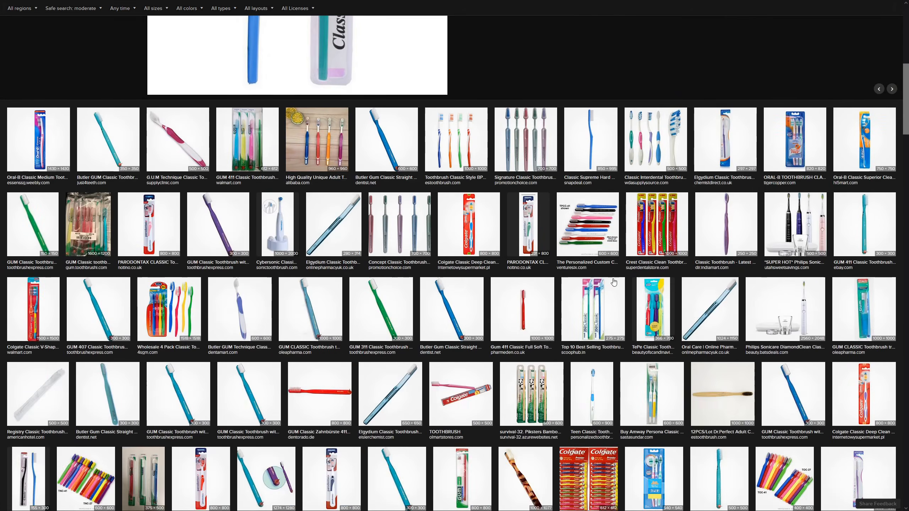
scroll(614, 283, up, 10)
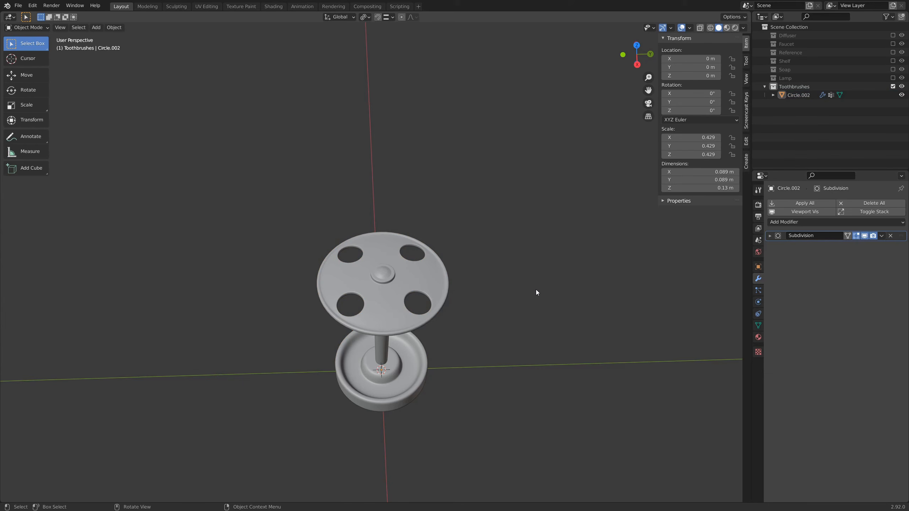
key(KP_1)
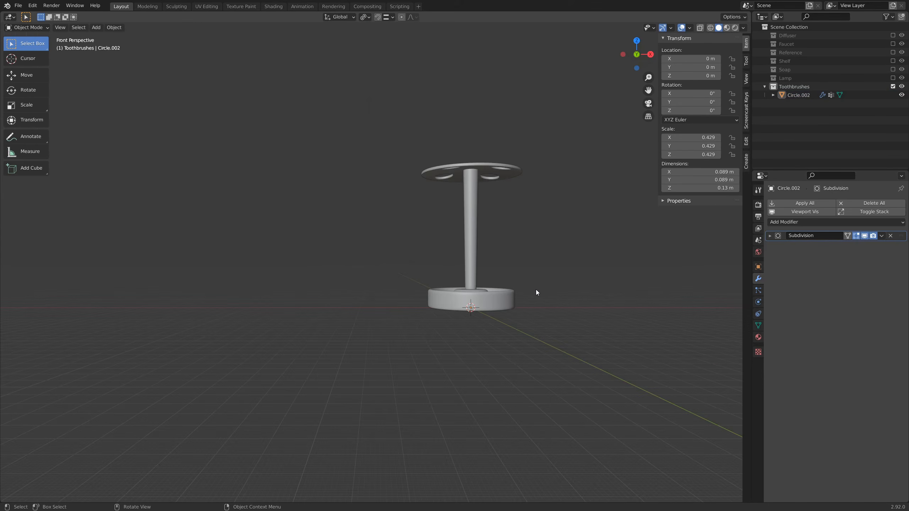
key(KP_5)
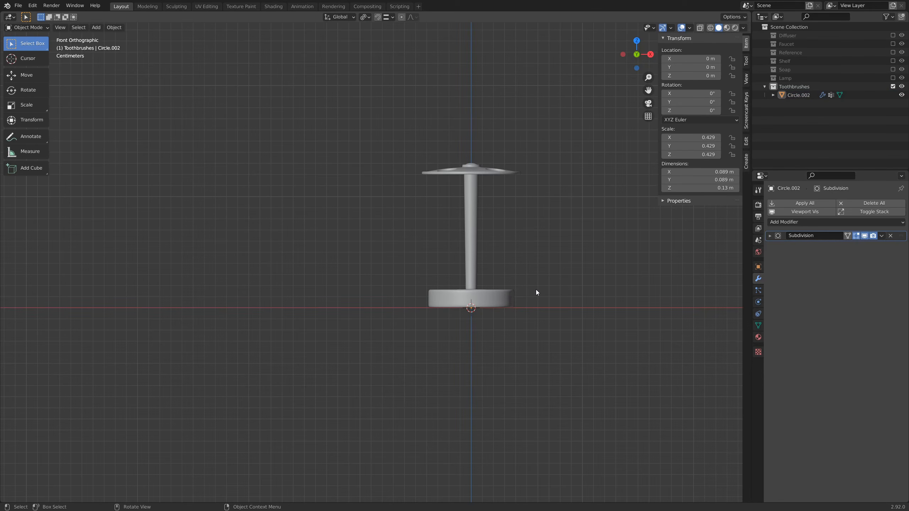
shift+middle_drag(482, 193, 396, 237)
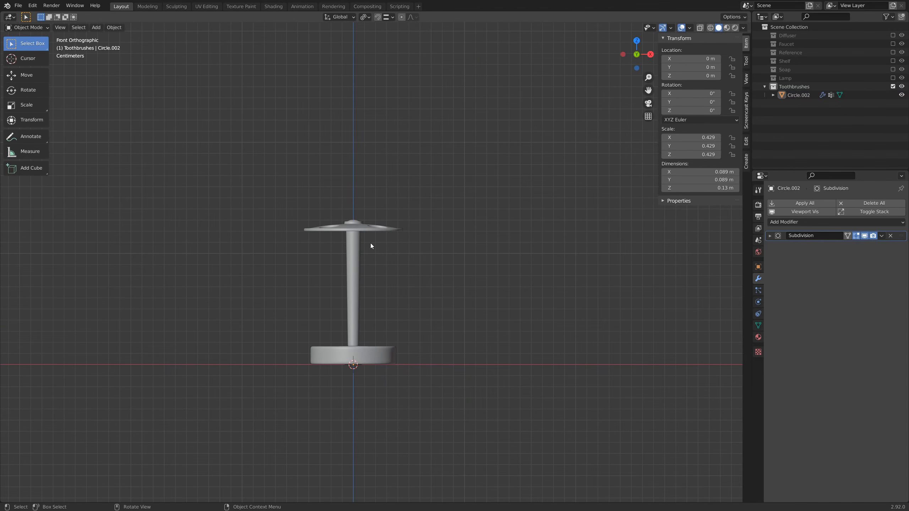
key(shift+a)
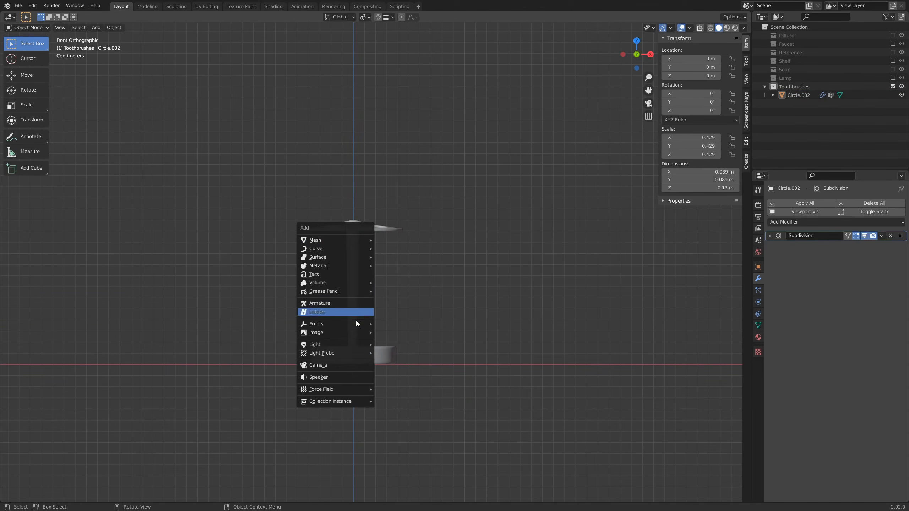
mouse_move(356, 337)
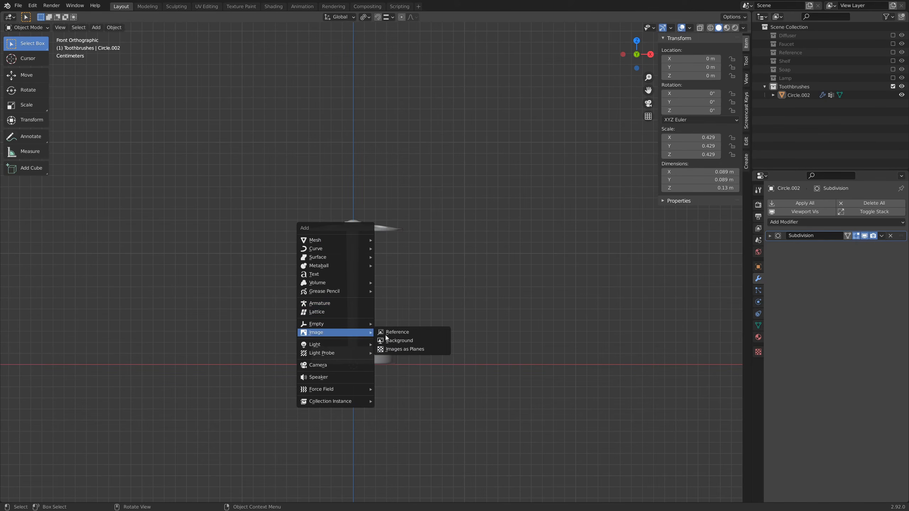
click(423, 335)
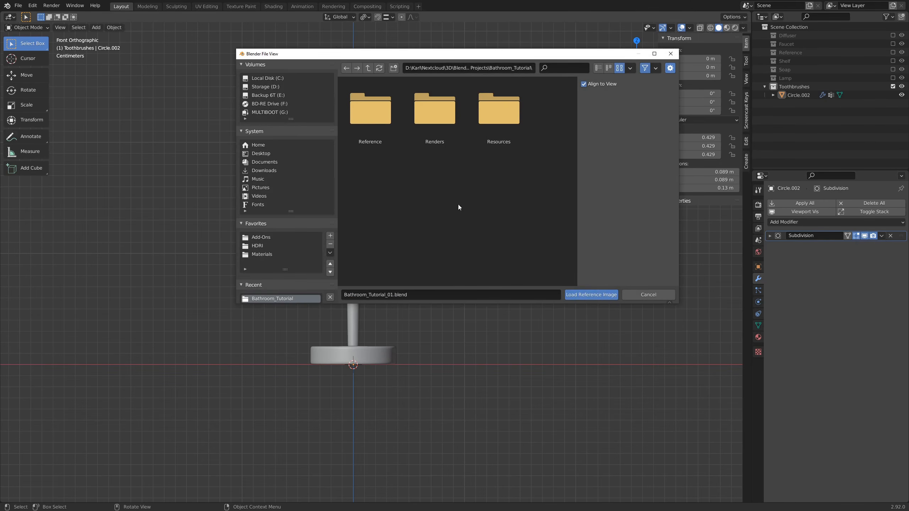
double_click(389, 118)
double_click(452, 249)
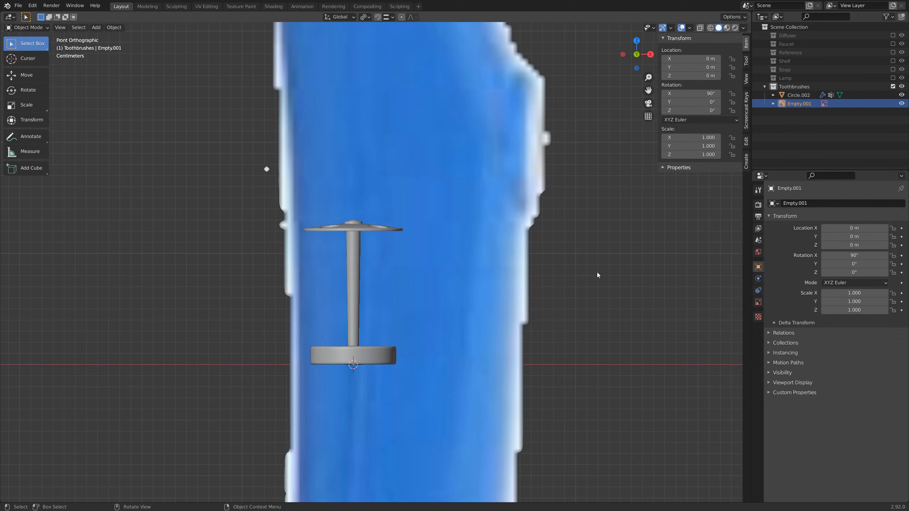
- Scale the toothbrush reference image down to about 0.035 and place it beside the pole at about X 0.023 m, Z 0.104 m
key(s)
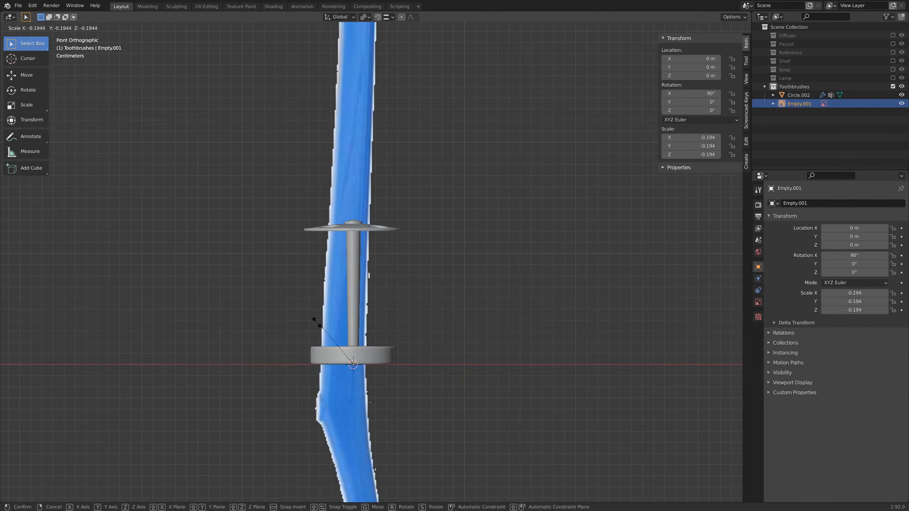
click(423, 348)
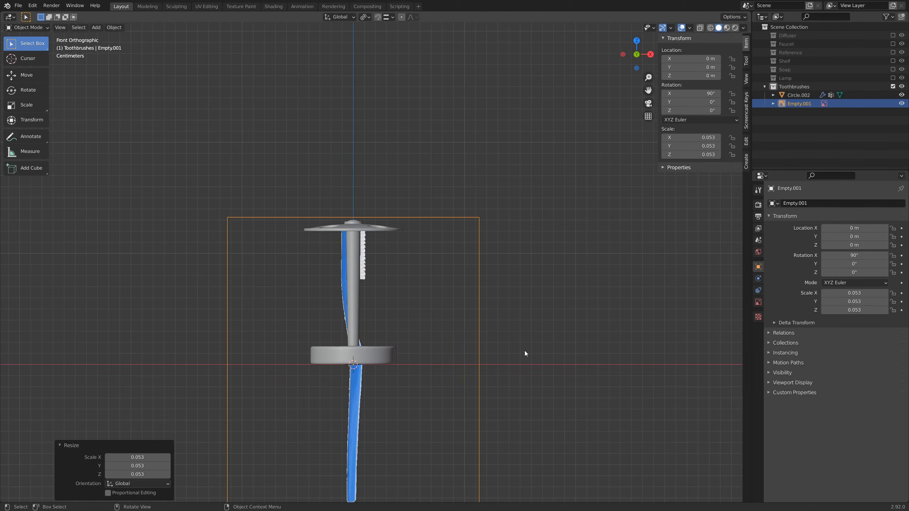
key(g)
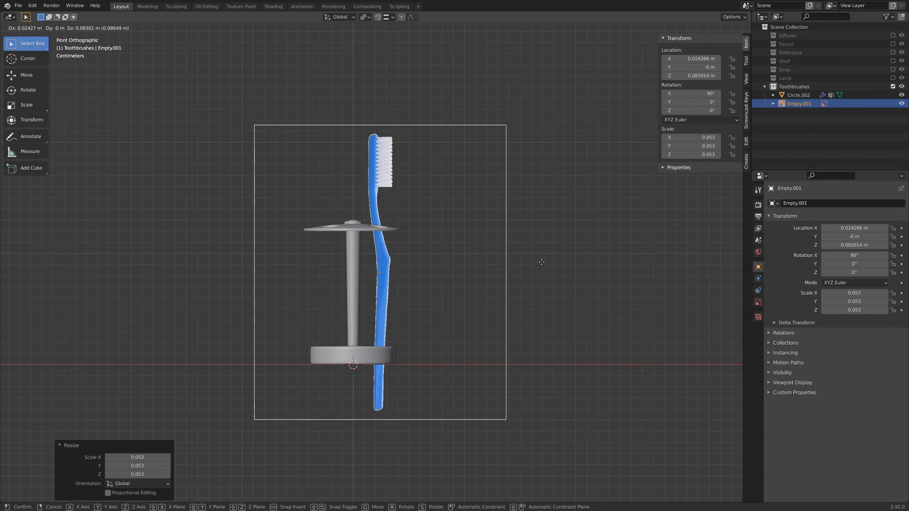
click(540, 243)
key(s)
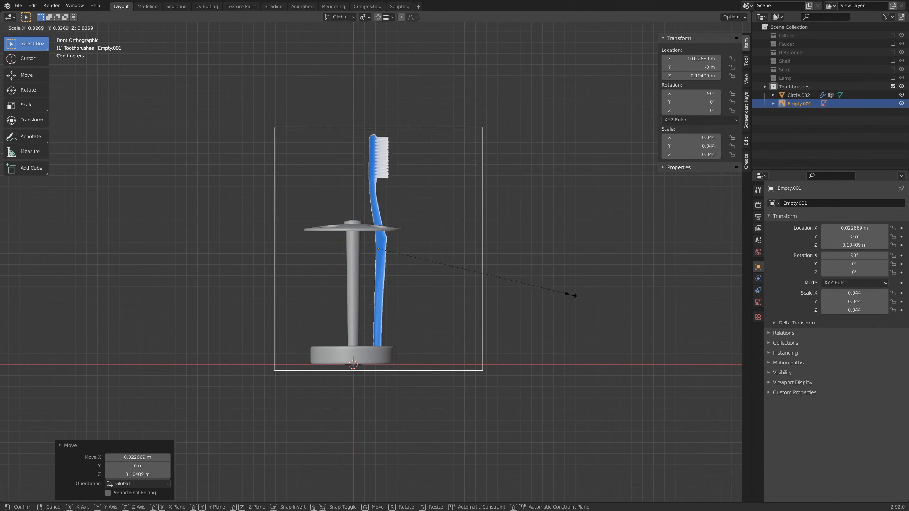
click(534, 291)
- Lower the toothbrush reference image to about Z 0.092 m so the brush's lower end sits in the holder's base
scroll(490, 311, up, 4)
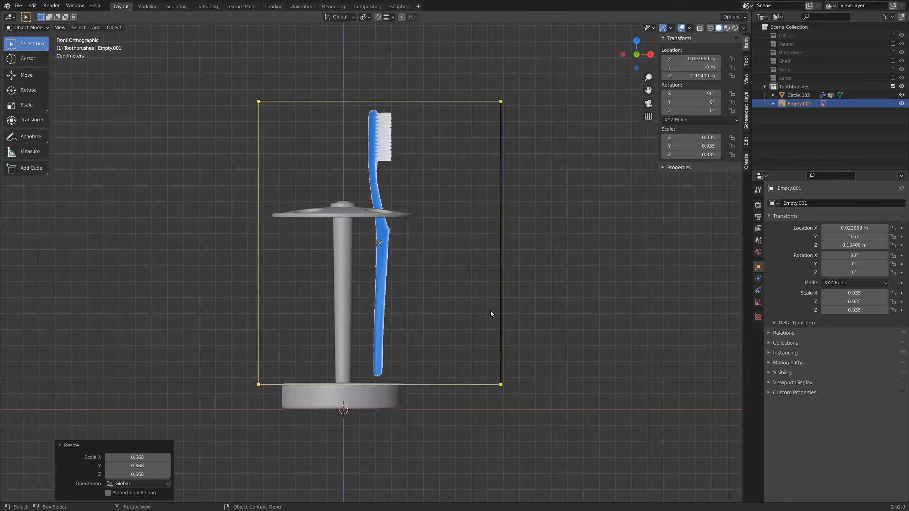
key(g)
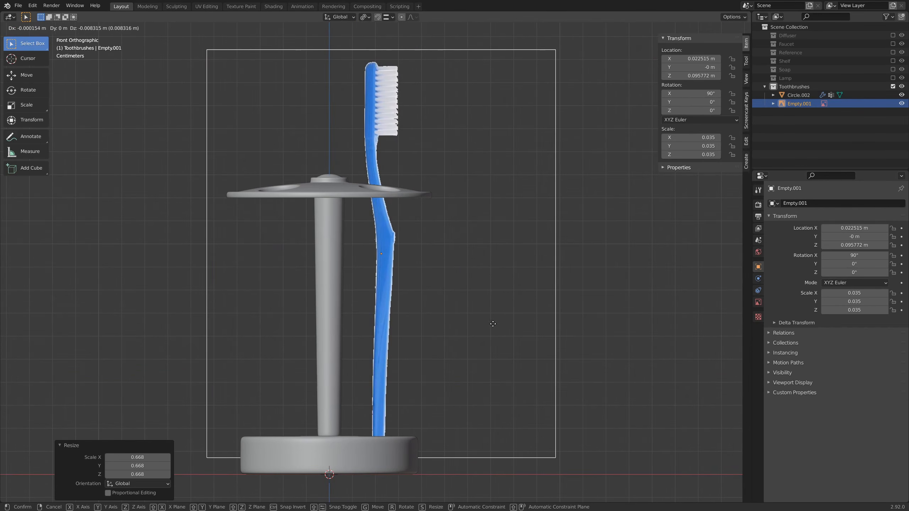
click(480, 304)
middle_drag(481, 305, 476, 334)
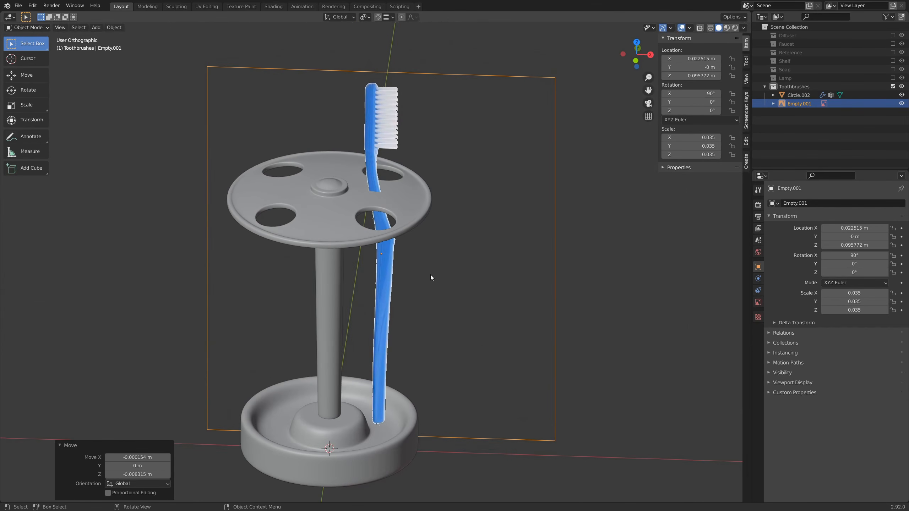
key(g)
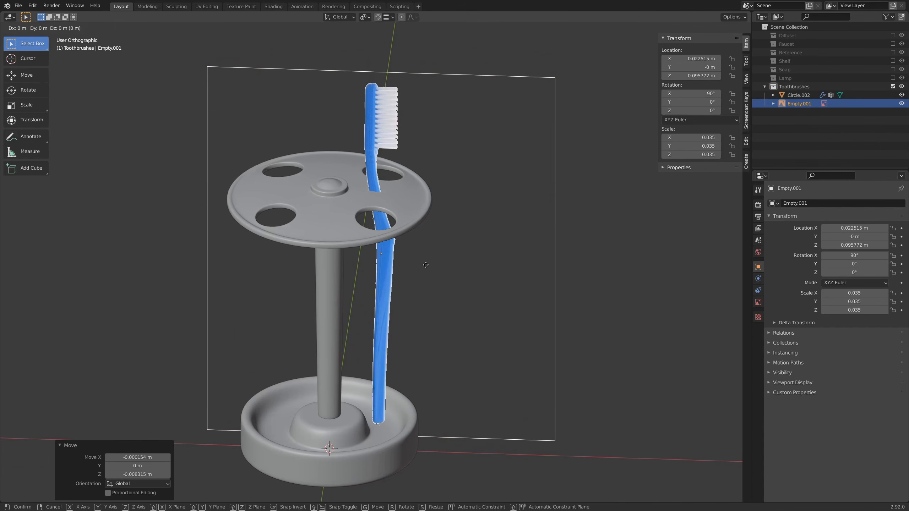
key(z)
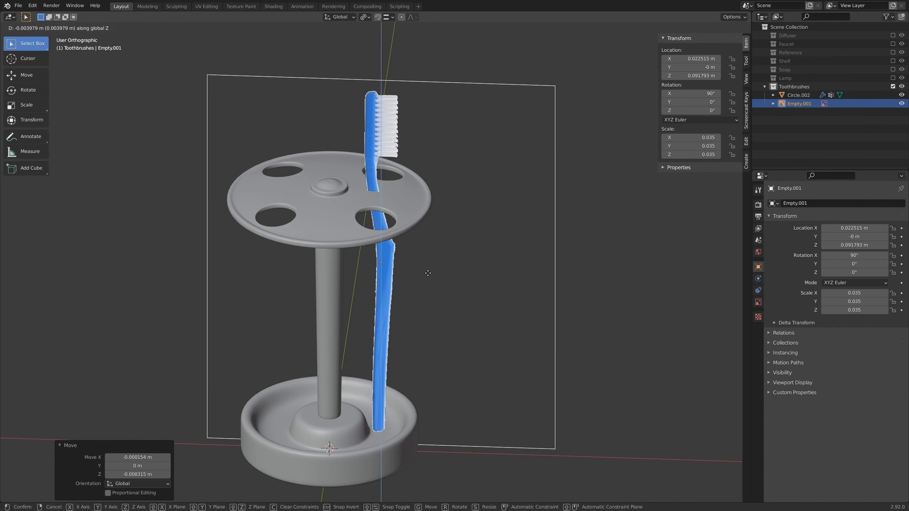
click(428, 276)
- Rotate the toothbrush holder 45° around the global Z axis and return to the front view
click(357, 420)
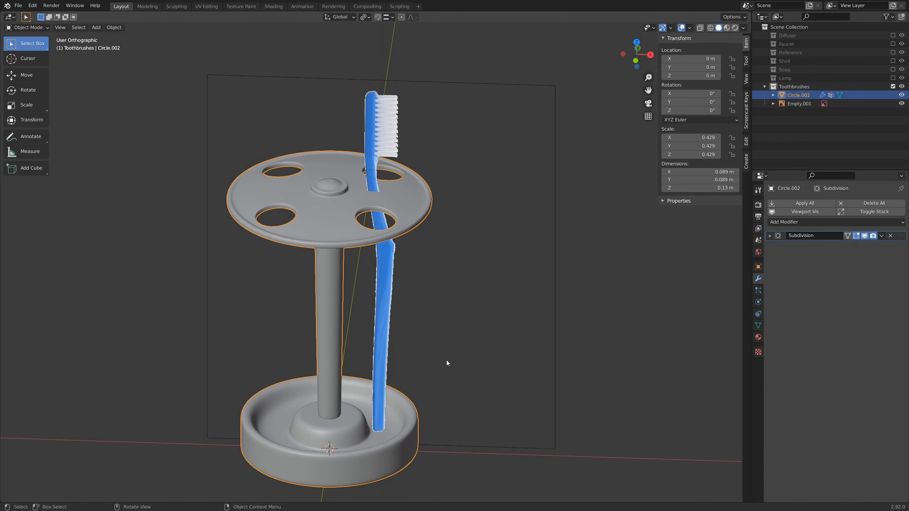
text(rz)
text(45)
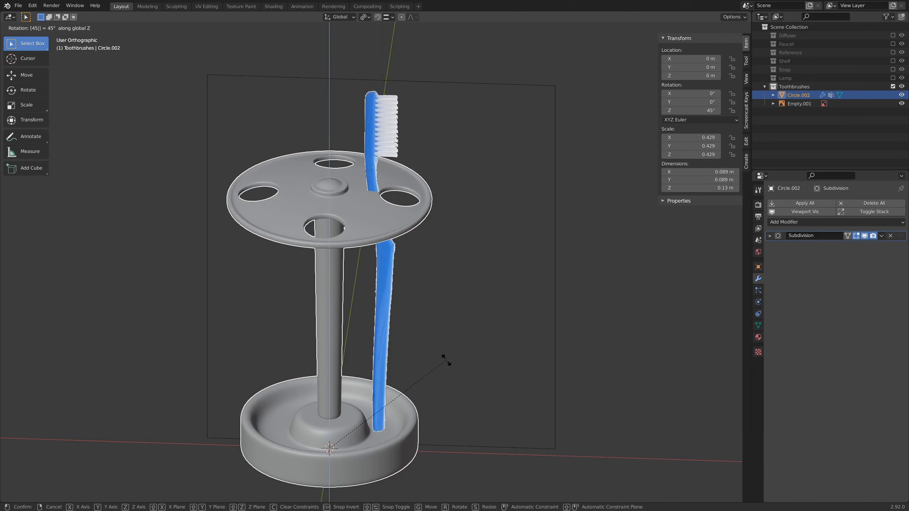
key(Return)
middle_drag(453, 379, 481, 373)
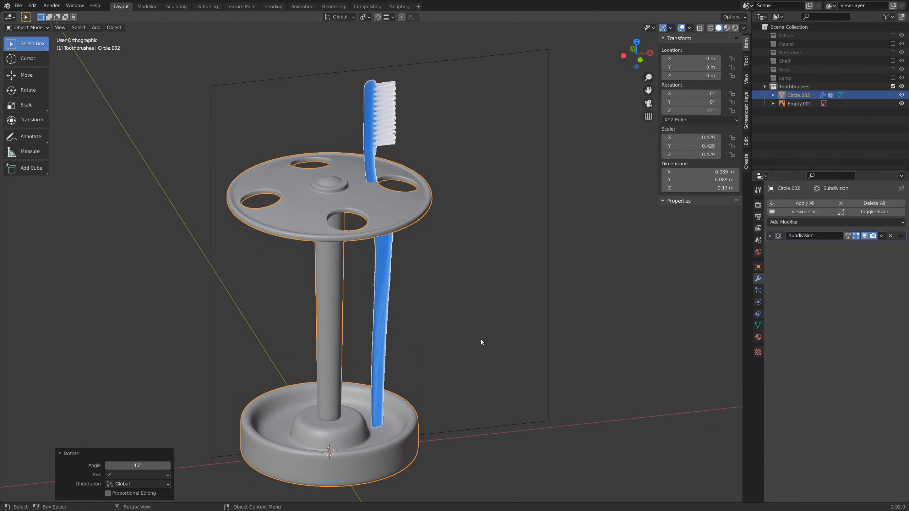
key(KP_1)
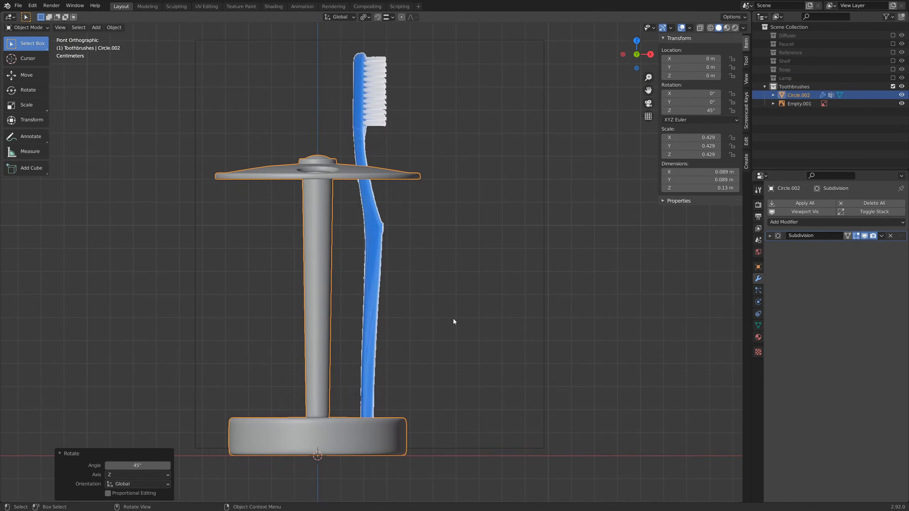
scroll(453, 318, down, 2)
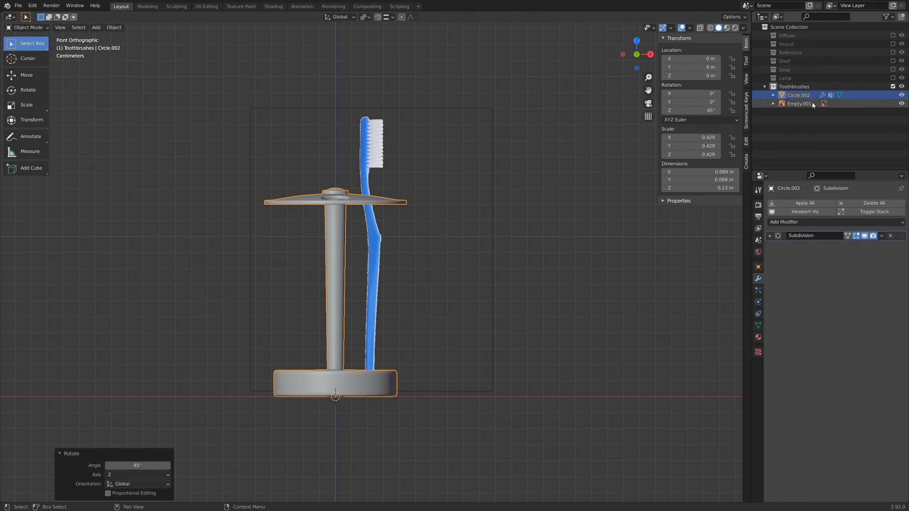
- Rename the holder object Circle.002 as Toothbrush_Holder
double_click(804, 94)
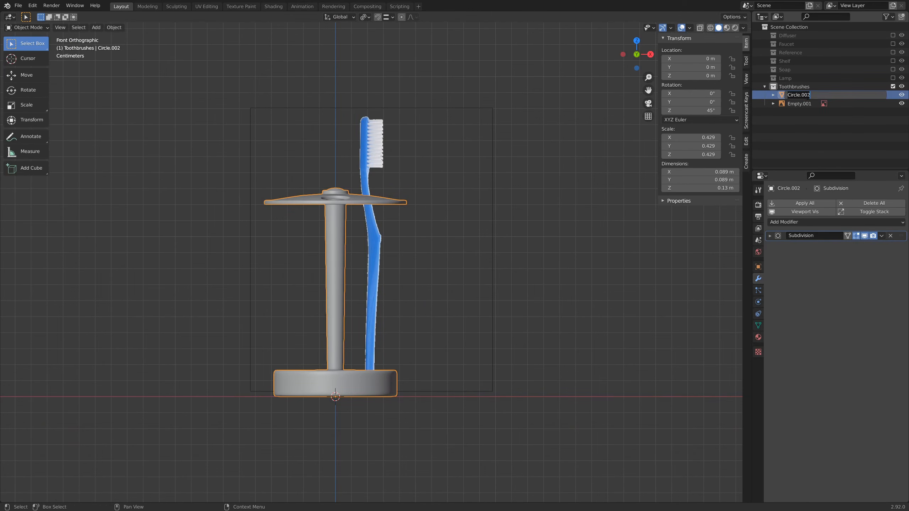
text(Toothbrush_Ho)
key(BackSpace)
key(BackSpace)
key(BackSpace)
text(lder)
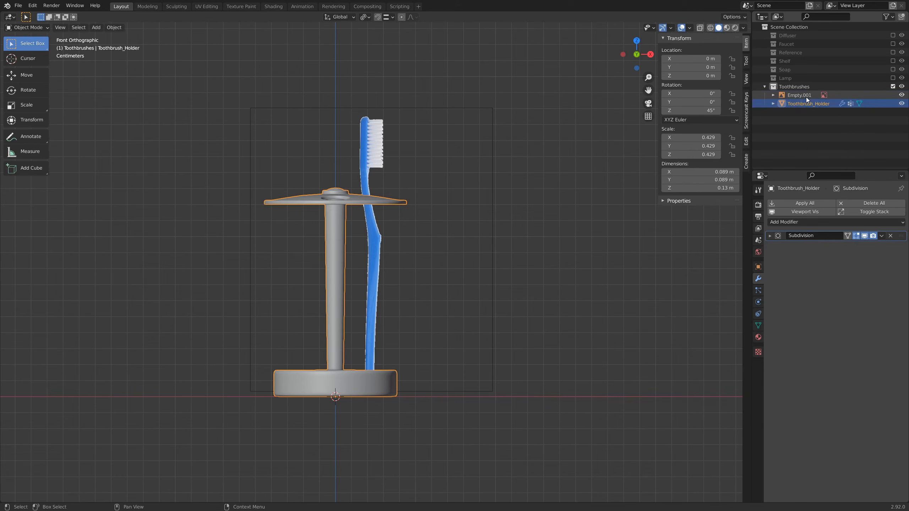
key(Return)
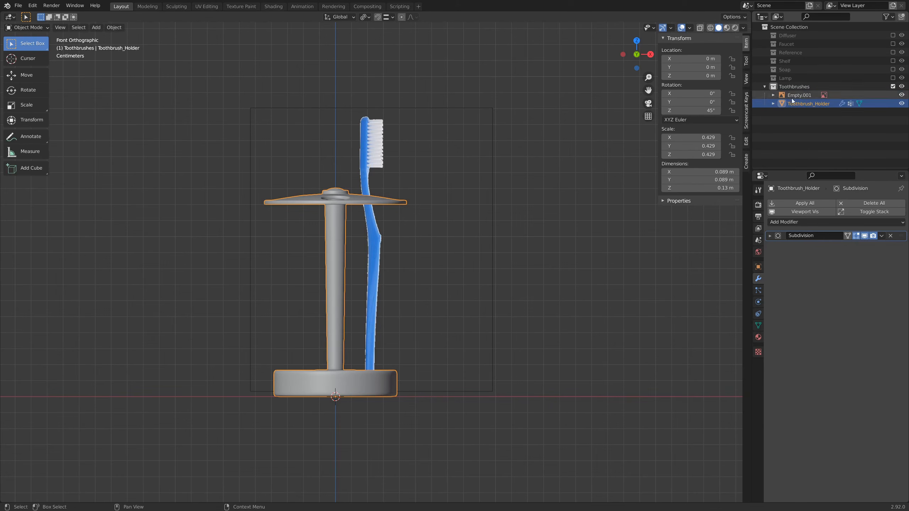
- Hide the toothbrush holder and place the 3D cursor at the bend of the reference toothbrush
click(373, 180)
click(341, 212)
key(h)
scroll(383, 238, up, 3)
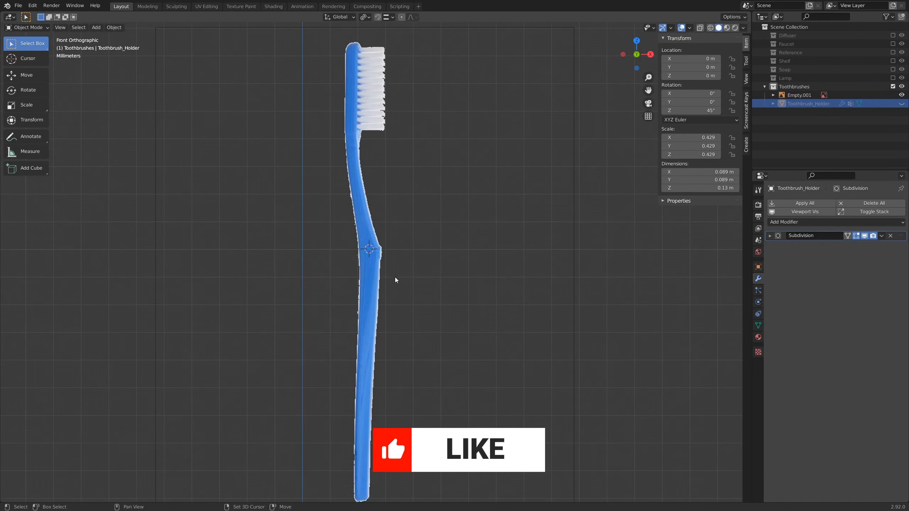
- Add a cube at the bend of the reference brush and scale it down to about 9 mm wide
key(shift+a)
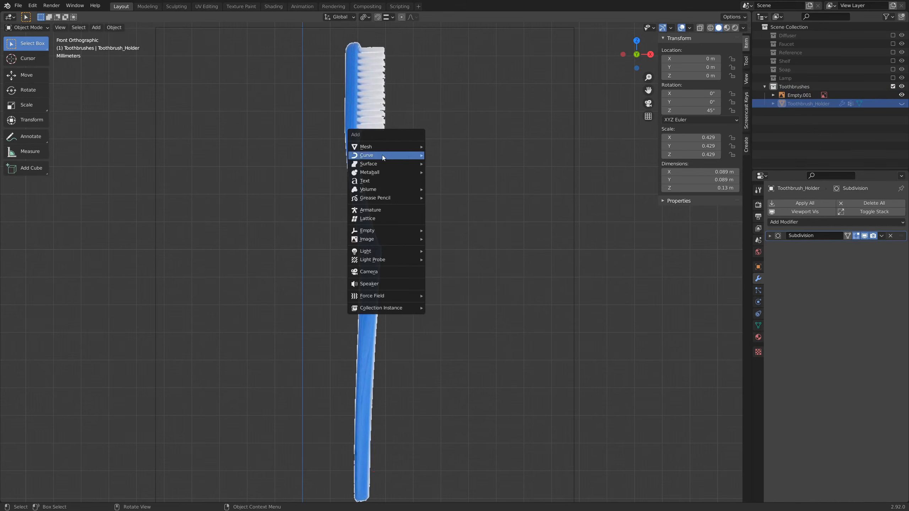
mouse_move(382, 148)
click(460, 154)
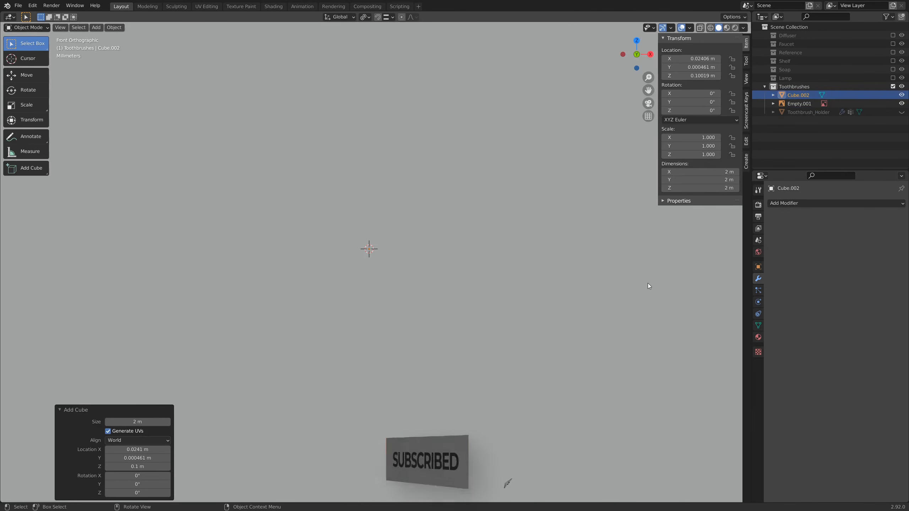
key(s)
click(392, 250)
key(s)
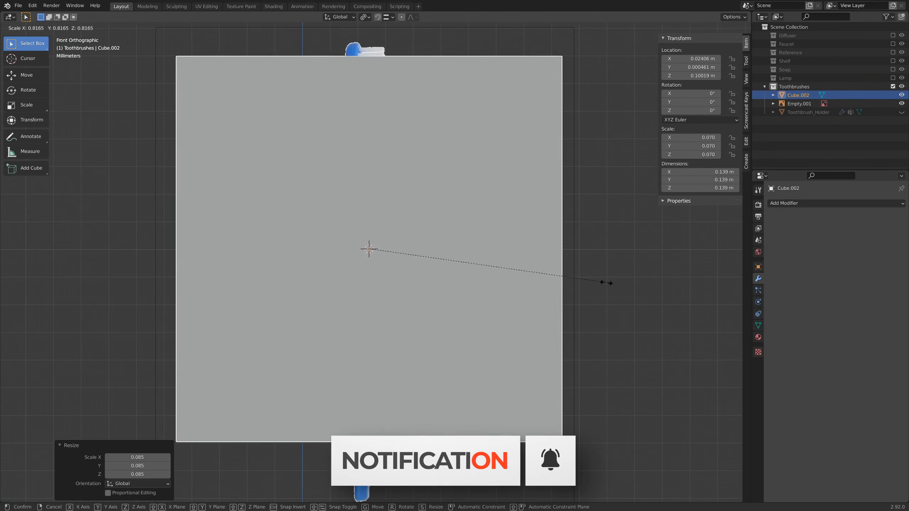
click(385, 246)
- Set the toothbrush reference image to Front depth, Front side only and 0.2 opacity
click(373, 219)
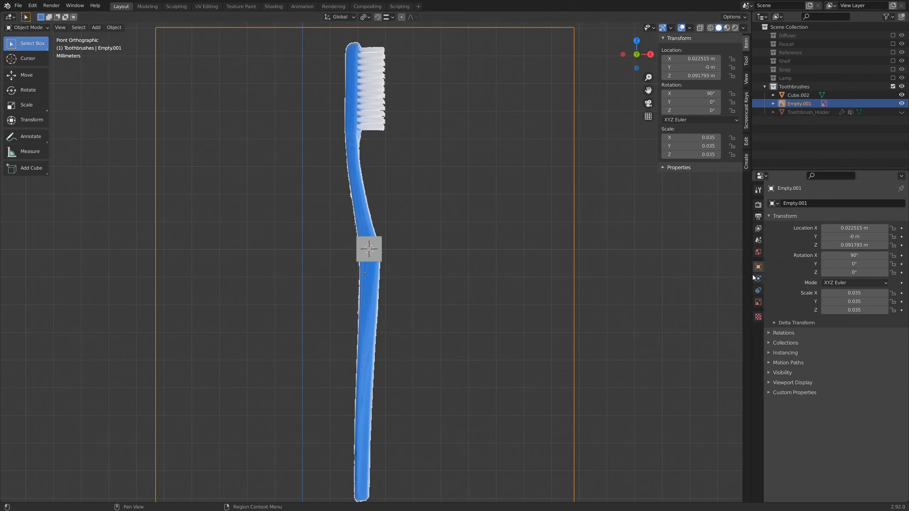
click(758, 302)
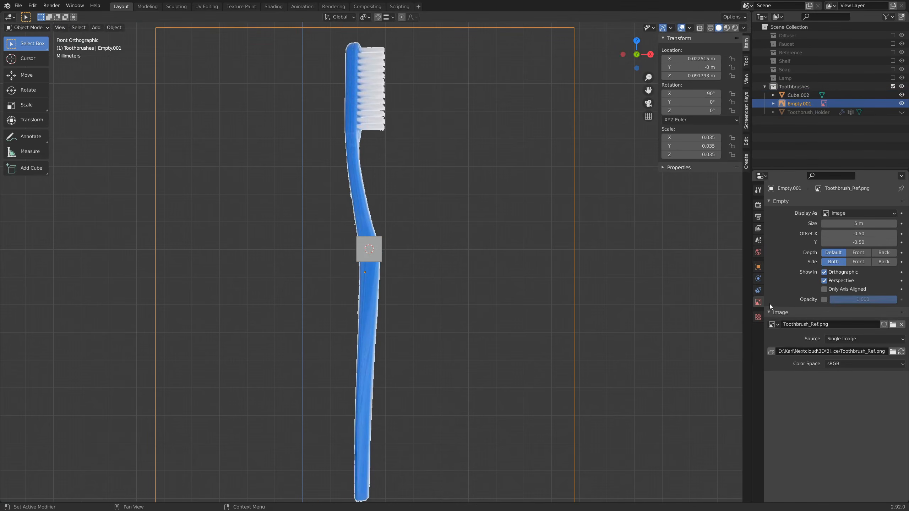
click(858, 252)
click(858, 262)
click(824, 299)
click(849, 300)
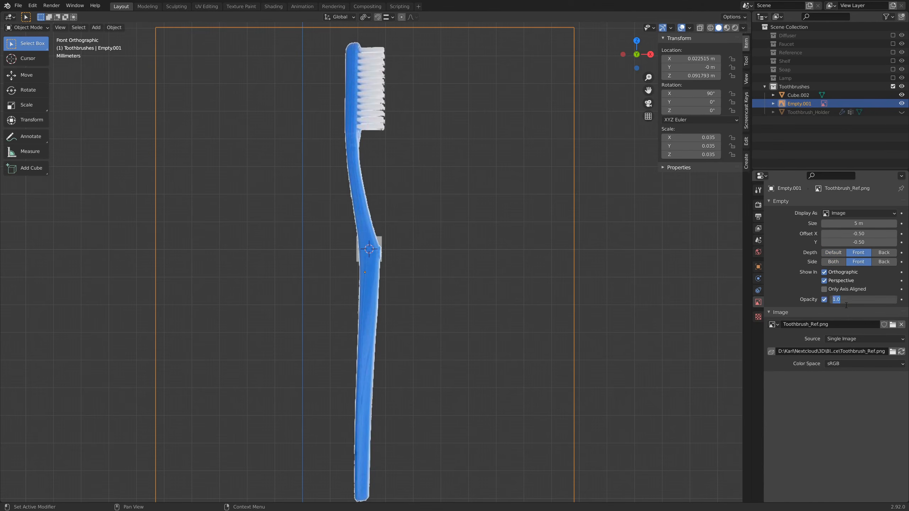
text(0.2)
key(Return)
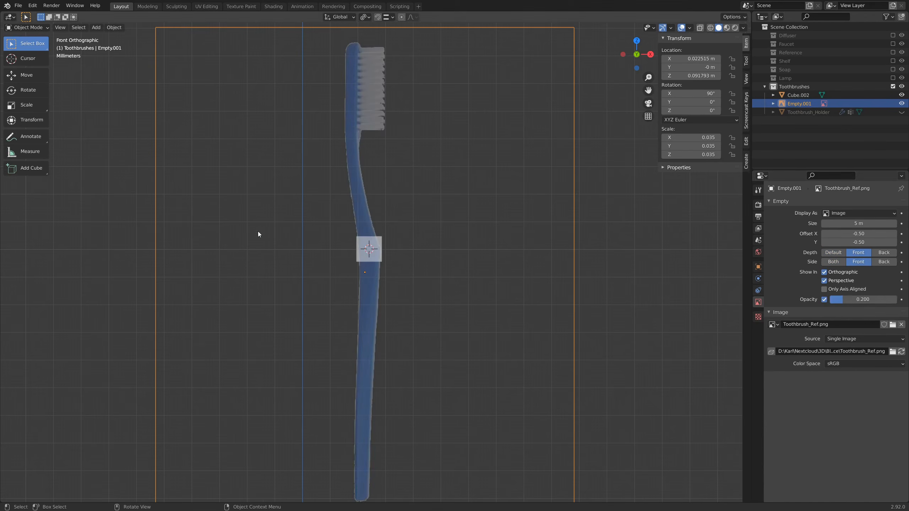
- Move the cube to about X 0.024 m, Z 0.096 m so its top edge lines up with the brush's bend
click(367, 258)
scroll(385, 250, up, 3)
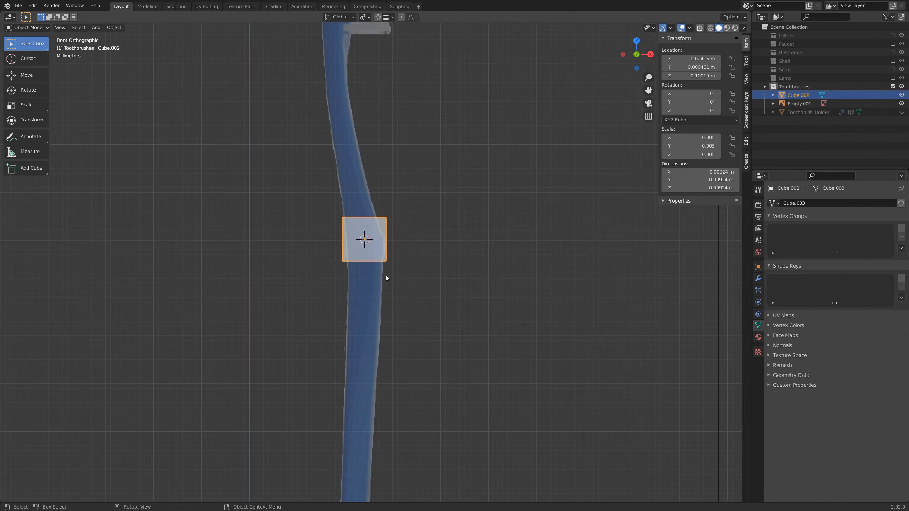
key(g)
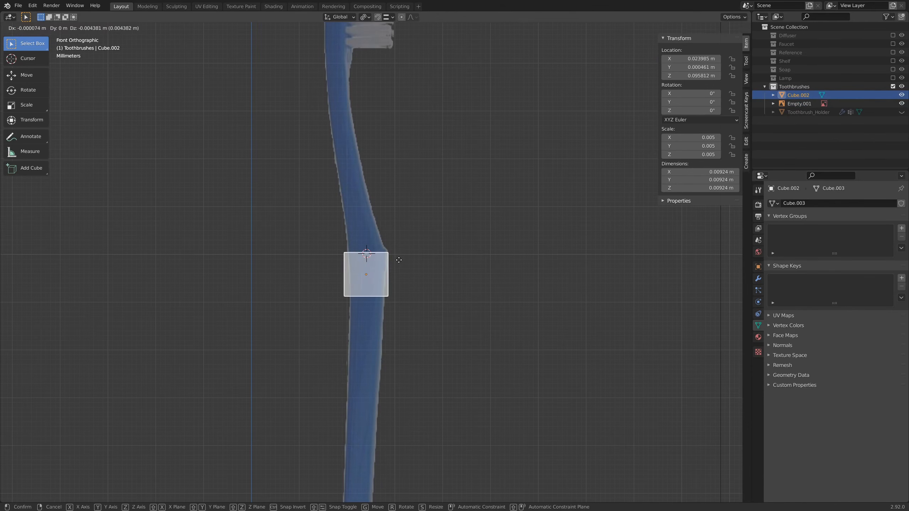
click(400, 258)
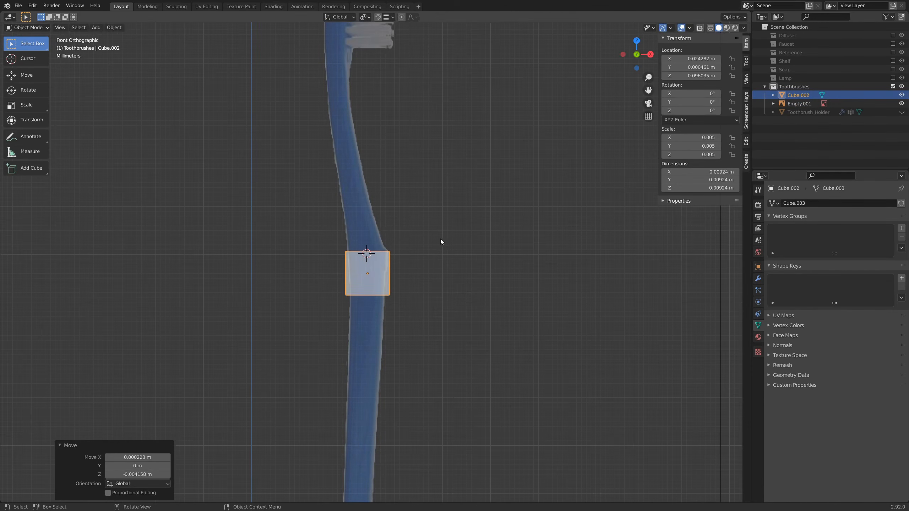
- Move the cube's bottom vertices down about 0.081 m to the reference handle's lower end, with X-ray on in Edit Mode
key(Tab)
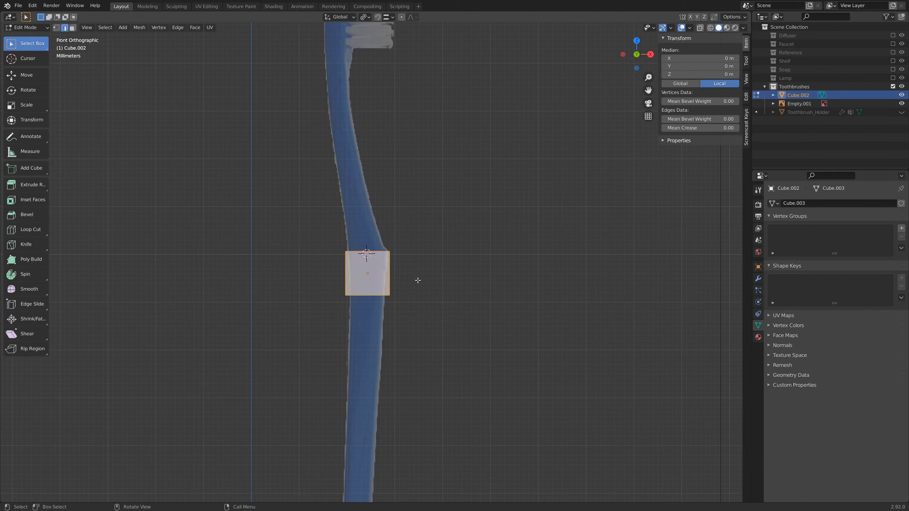
key(a)
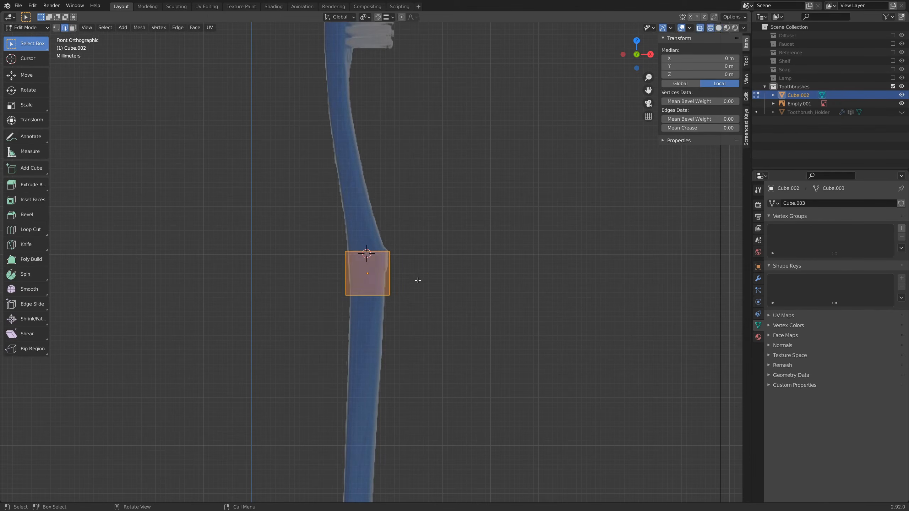
key(1)
drag(338, 291, 416, 332)
shift+middle_drag(442, 369, 457, 214)
scroll(442, 269, down, 3)
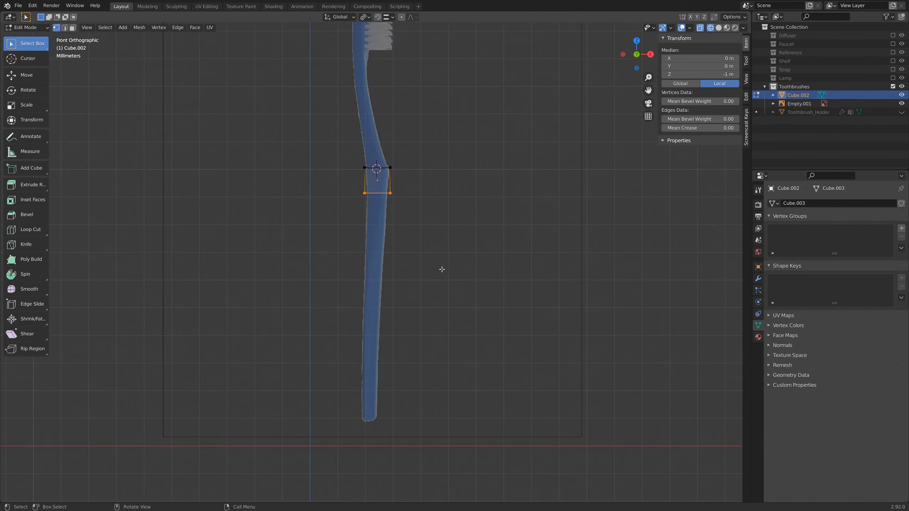
shift+middle_drag(420, 385, 421, 328)
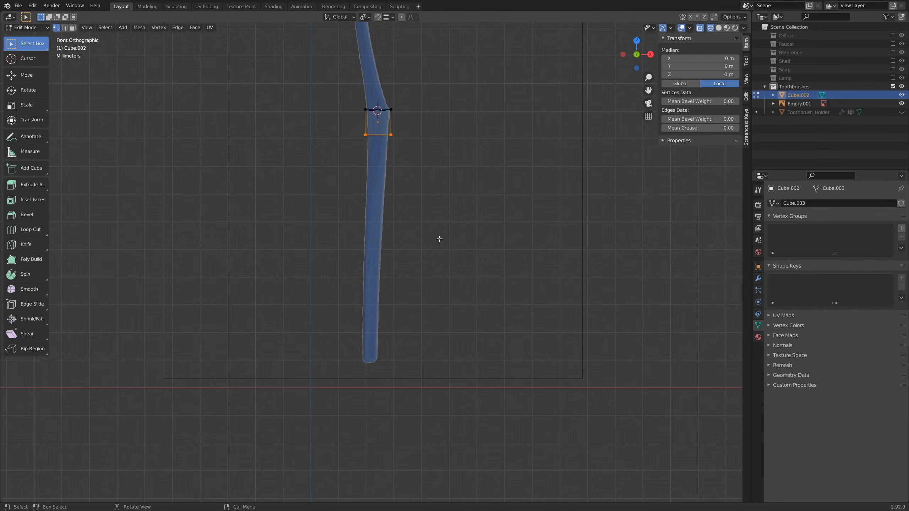
key(g)
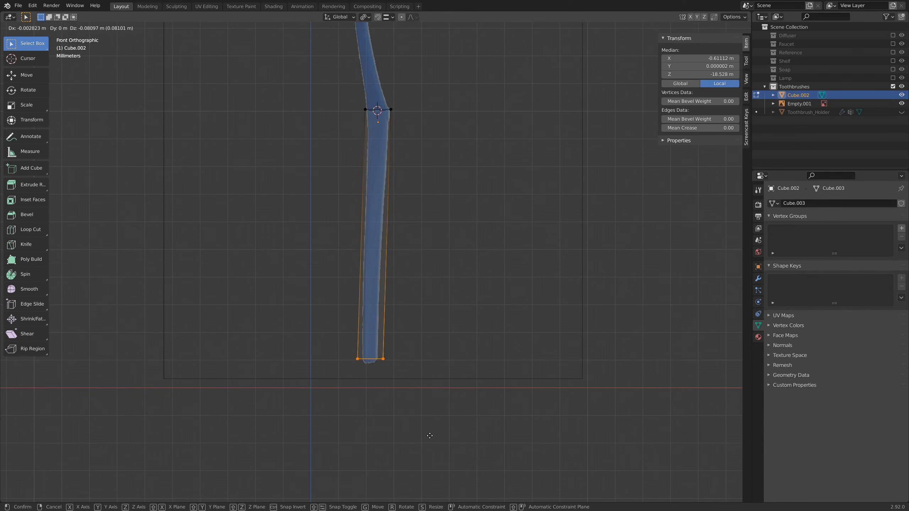
click(429, 436)
- Move the left and right bottom corner vertices inward to fit the outline at the reference handle's lower end
scroll(423, 439, up, 4)
shift+middle_drag(430, 463, 434, 342)
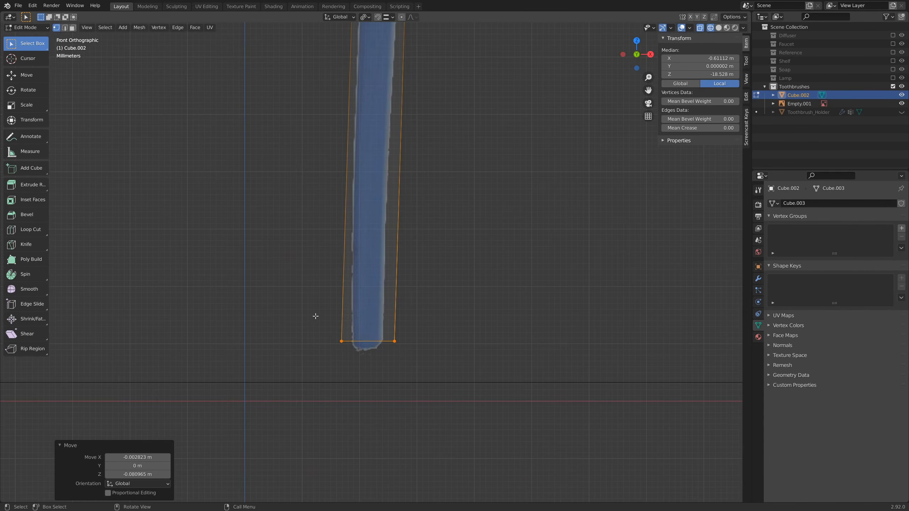
drag(315, 316, 359, 379)
middle_drag(459, 325, 488, 316)
key(KP_1)
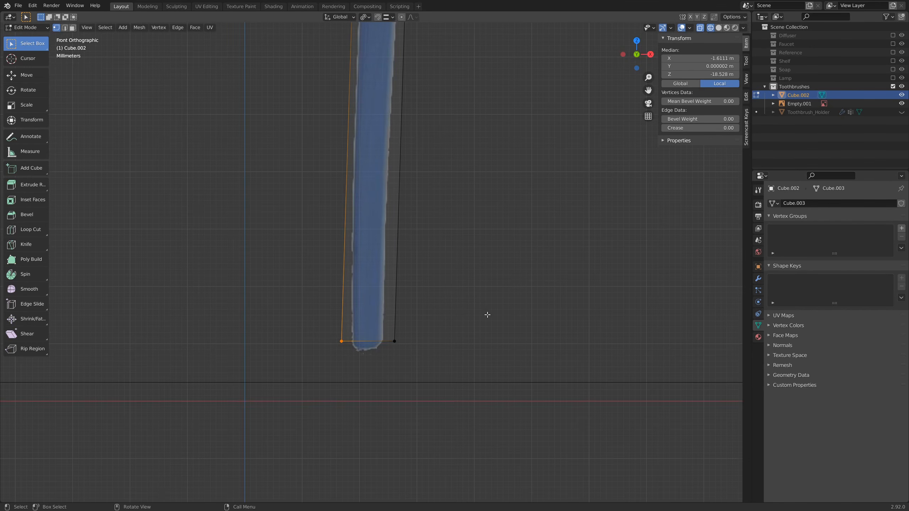
scroll(443, 339, up, 2)
drag(310, 348, 345, 401)
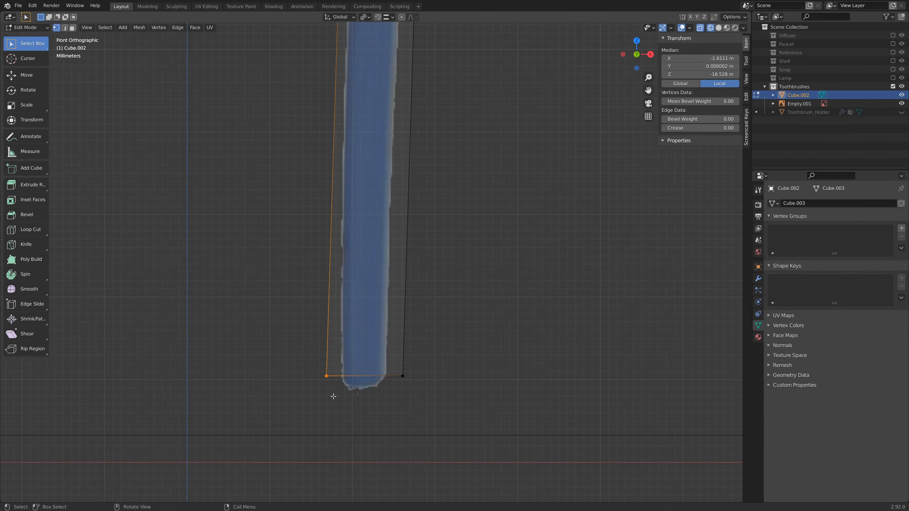
key(g)
click(353, 401)
drag(398, 342, 465, 389)
key(g)
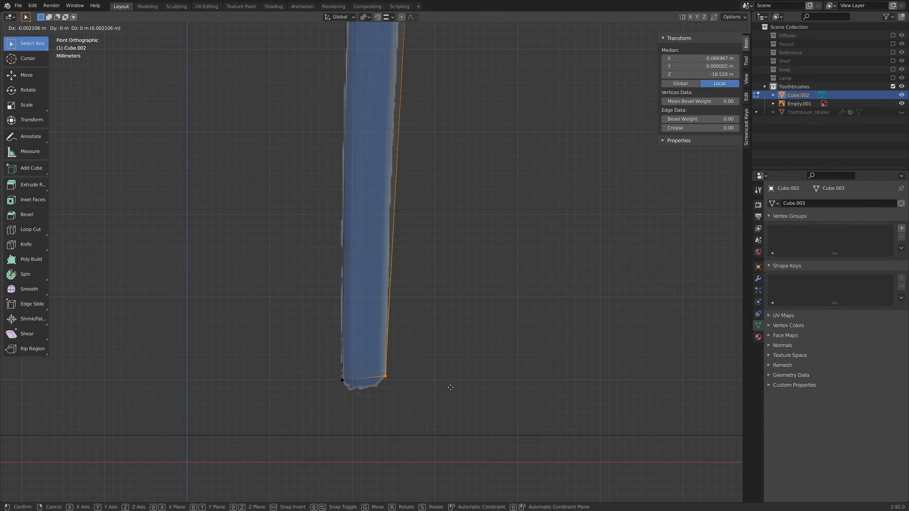
click(450, 386)
- Fit the right and left top corner vertices to the reference brush's outline at the bend
scroll(458, 186, down, 3)
shift+middle_drag(459, 69, 435, 384)
scroll(408, 250, up, 2)
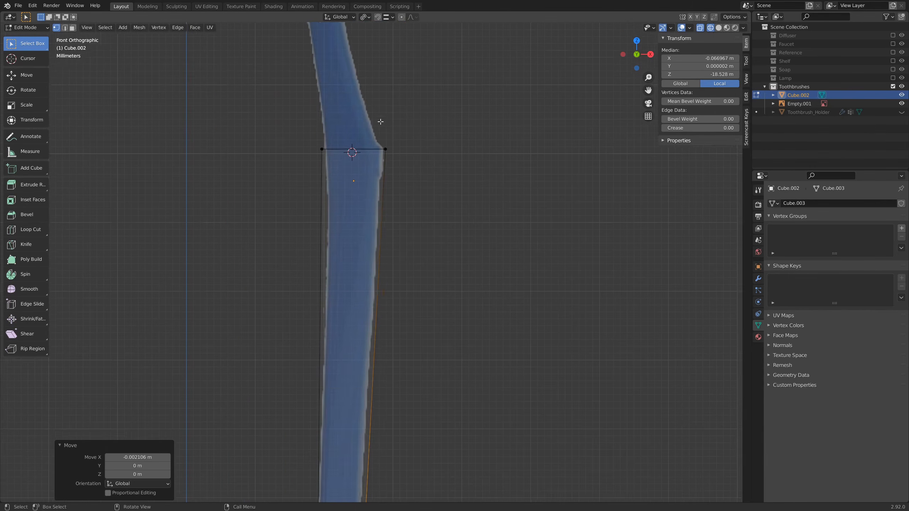
shift+middle_drag(383, 126, 395, 238)
drag(385, 223, 415, 282)
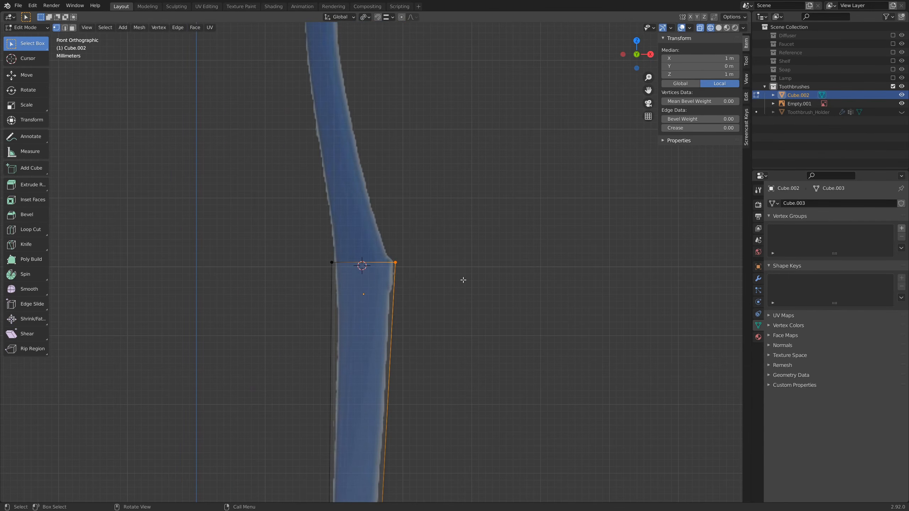
key(g)
click(411, 273)
click(329, 259)
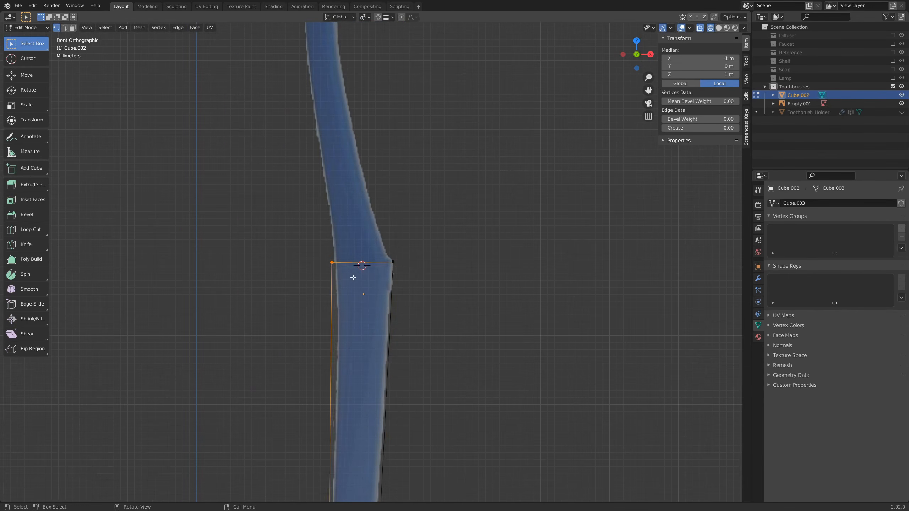
key(g)
click(333, 264)
- Add a loop cut low on the handle at factor 0.579 and move its right-hand vertices onto the reference outline
scroll(390, 379, down, 3)
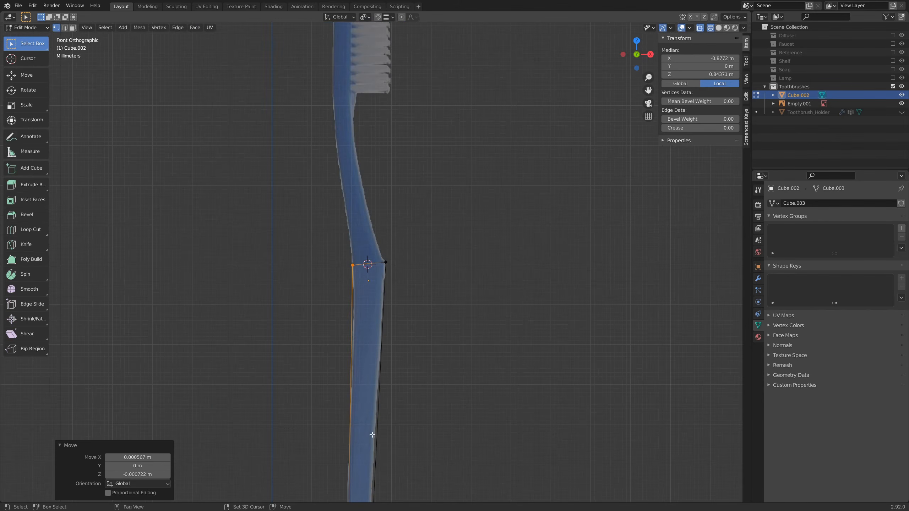
shift+middle_drag(371, 432, 367, 331)
key(ctrl+r)
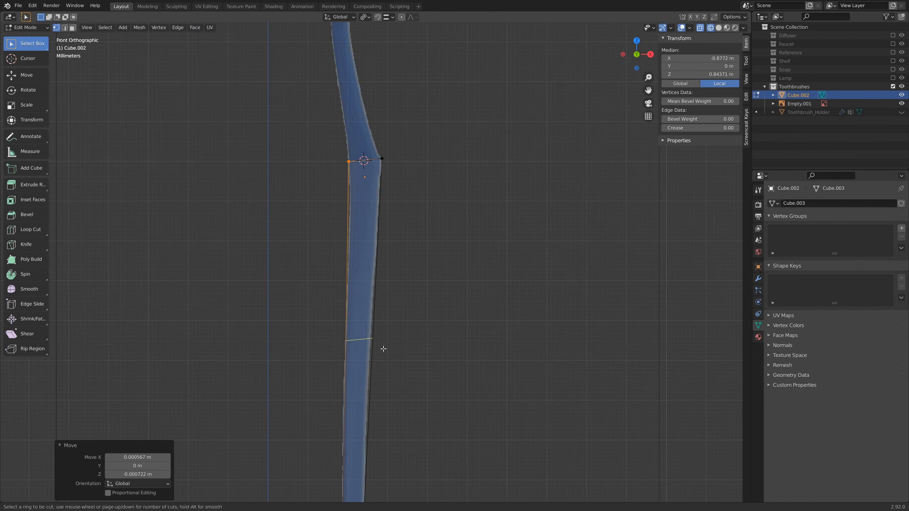
click(384, 351)
click(384, 454)
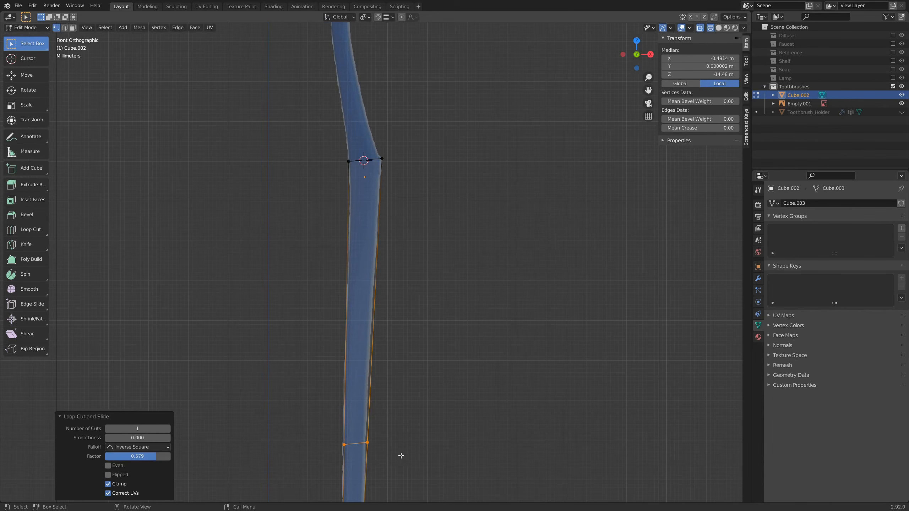
shift+middle_drag(401, 456, 388, 370)
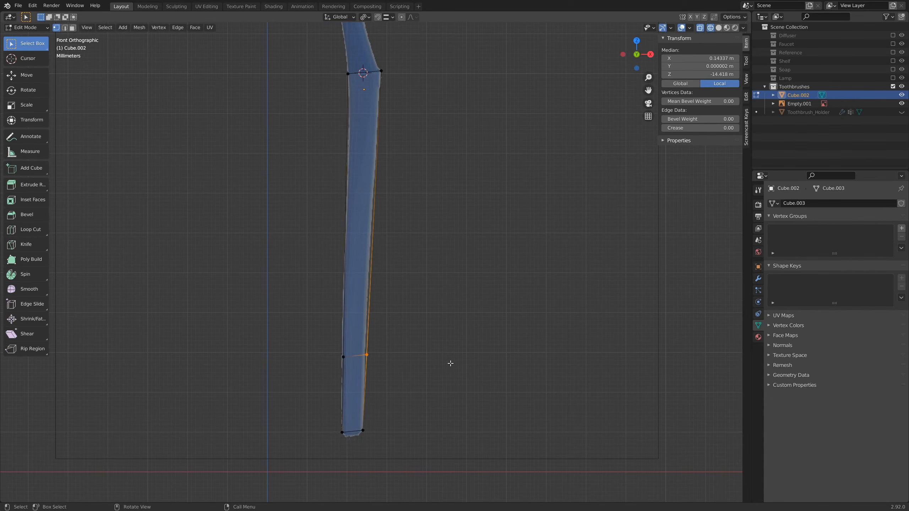
key(g)
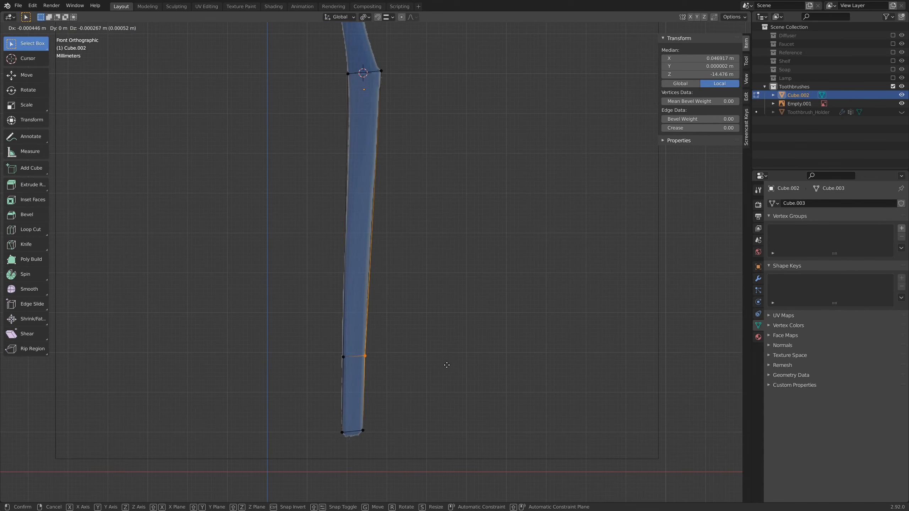
click(448, 365)
- Add a centred loop cut between the bend and the lower loop, moving its right-hand vertices about 0.0004 m inward to the outline
shift+middle_drag(406, 217, 406, 264)
key(ctrl+r)
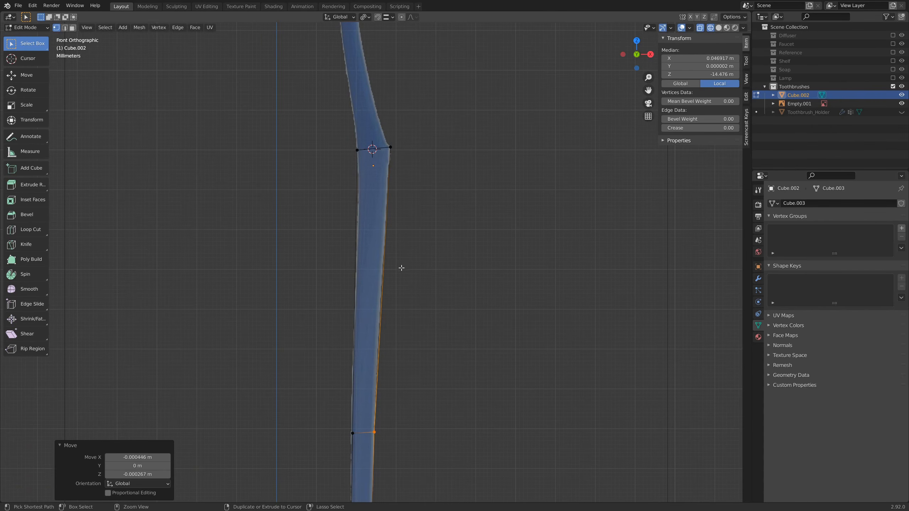
click(389, 264)
right_click(388, 264)
click(382, 285)
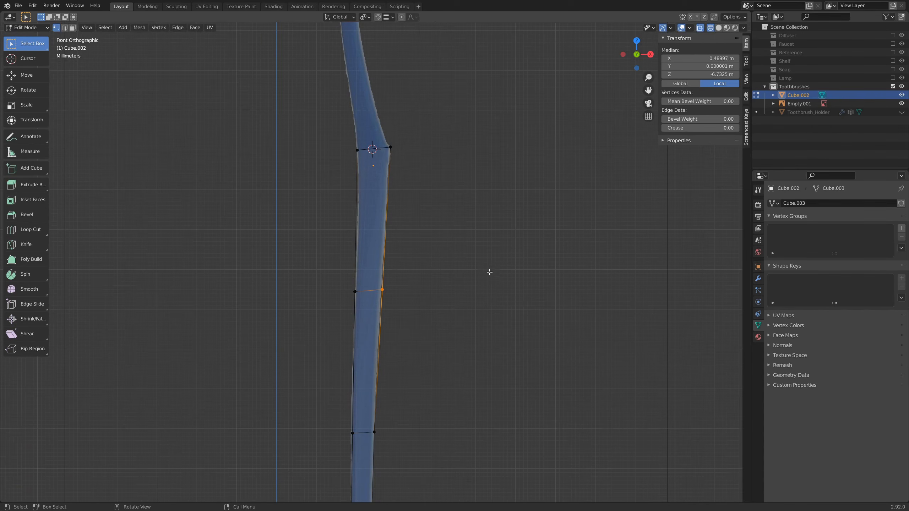
key(g)
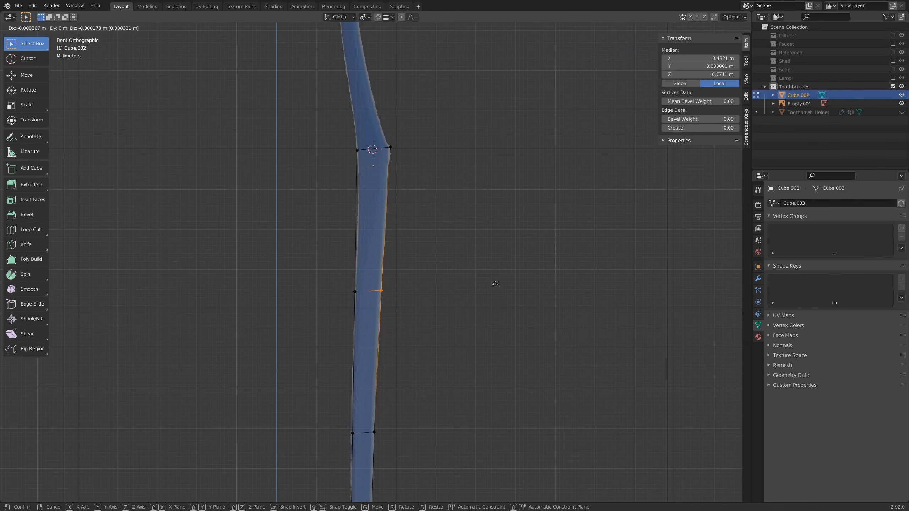
click(494, 284)
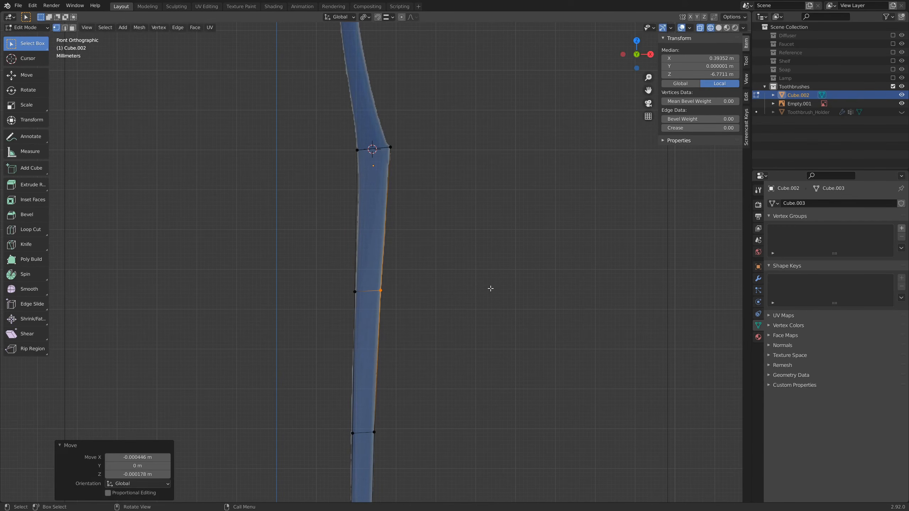
- Add a centred loop cut just below the bend and move its left and right vertices upward along the reference outline
scroll(456, 150, up, 2)
shift+scroll(448, 229, up, 4)
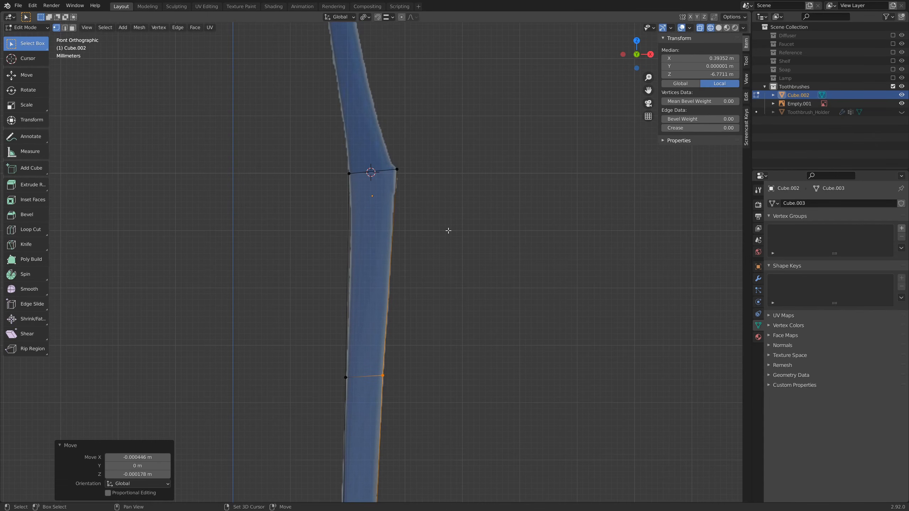
key(ctrl+r)
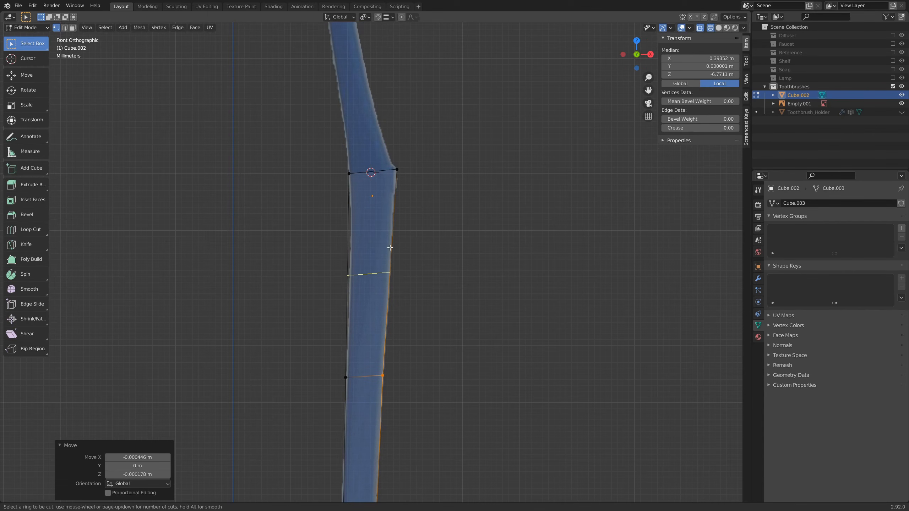
click(391, 247)
right_click(390, 248)
drag(338, 266, 352, 286)
key(g)
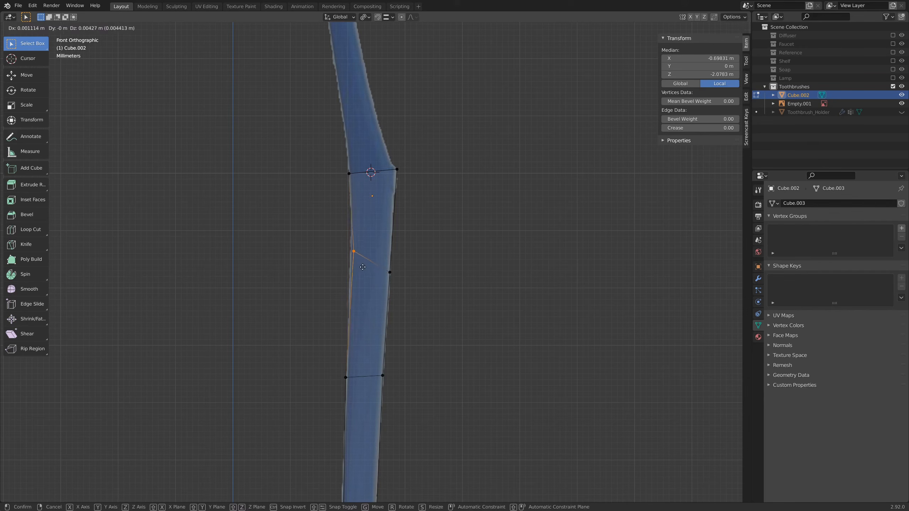
click(361, 265)
drag(379, 264, 406, 287)
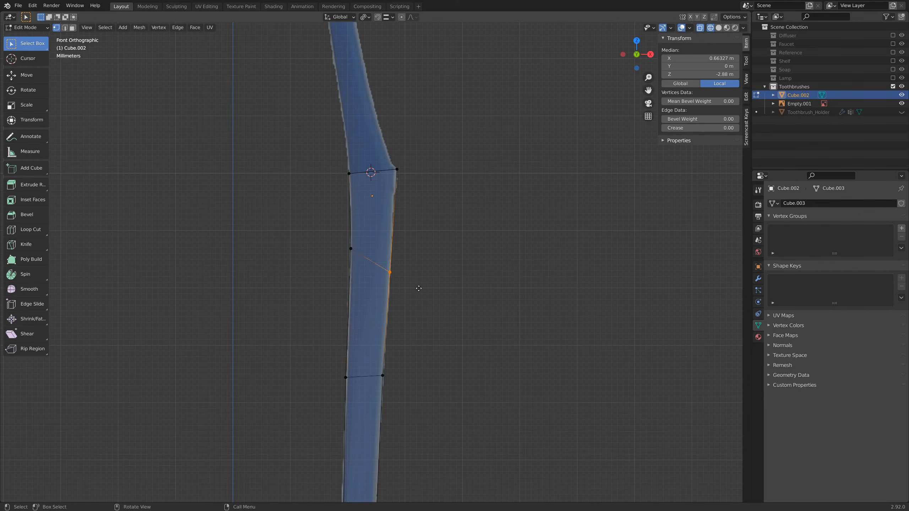
key(g)
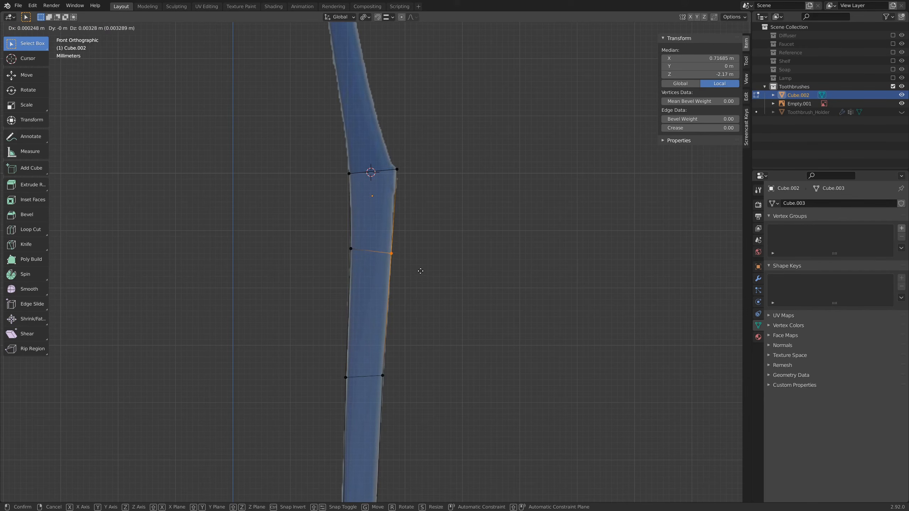
click(420, 265)
- Extrude the handle's top vertices at the bend about 0.038 m upward and shift them about 0.0025 m toward the reference's neck
scroll(429, 174, down, 5)
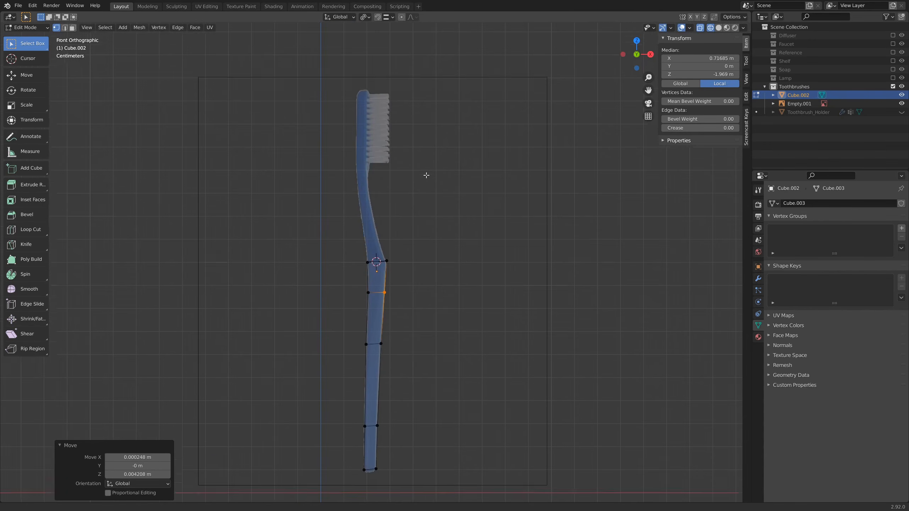
shift+middle_drag(426, 176, 426, 212)
drag(351, 279, 415, 307)
shift+middle_drag(419, 265, 426, 284)
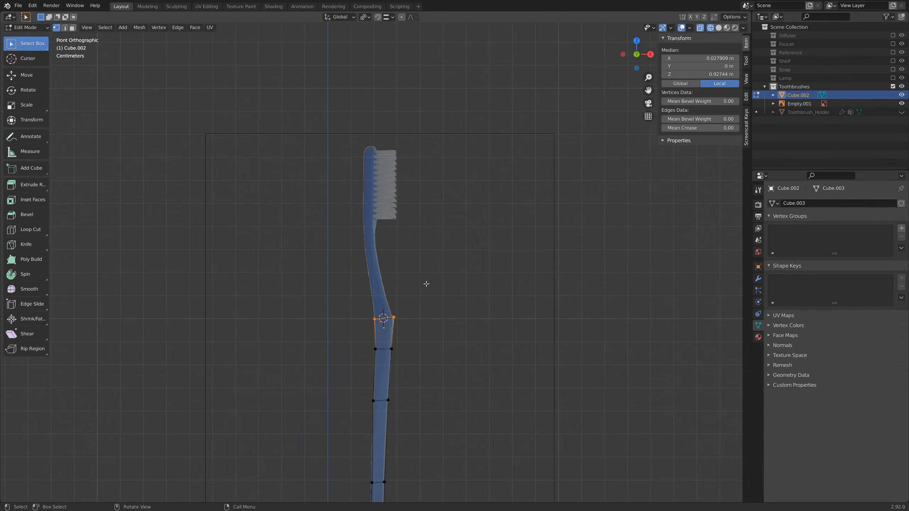
key(e)
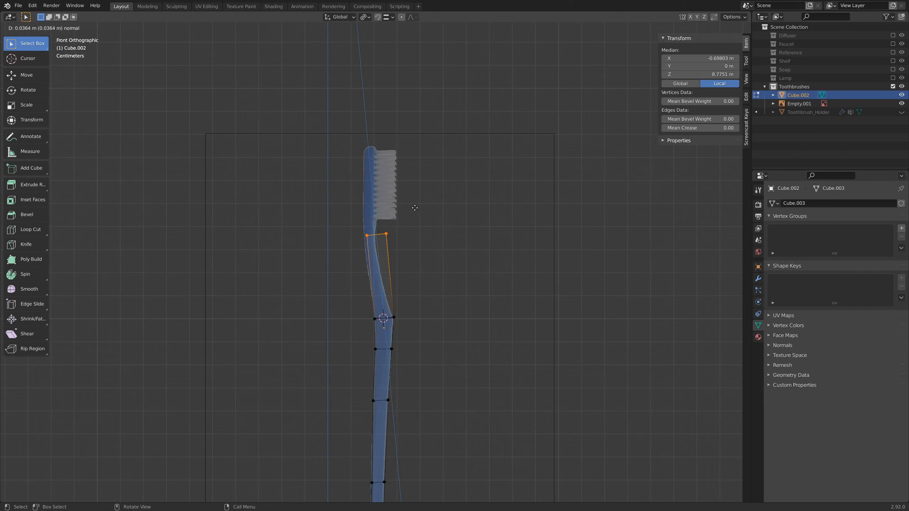
click(415, 205)
scroll(422, 229, up, 4)
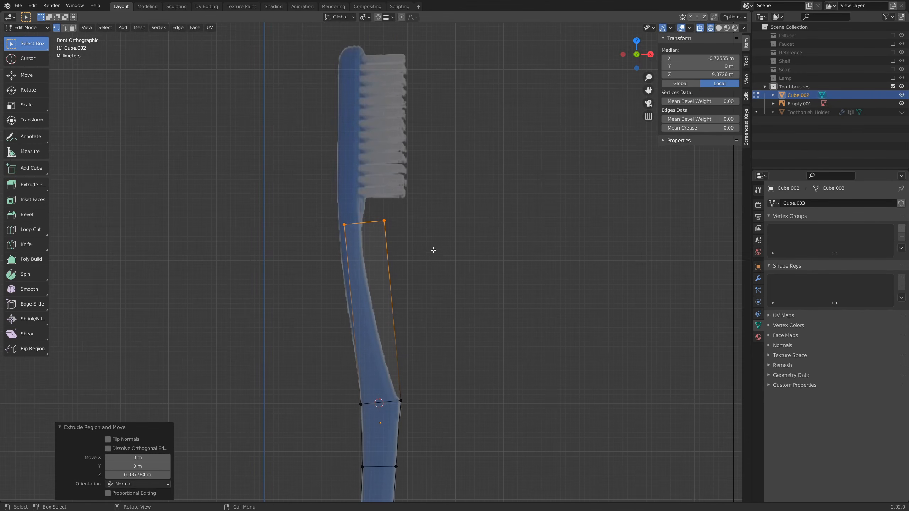
key(g)
click(446, 256)
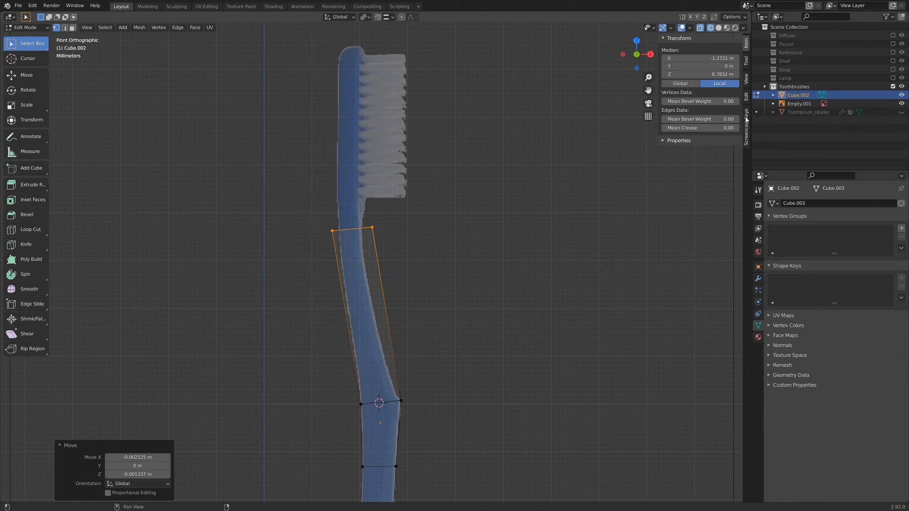
click(746, 122)
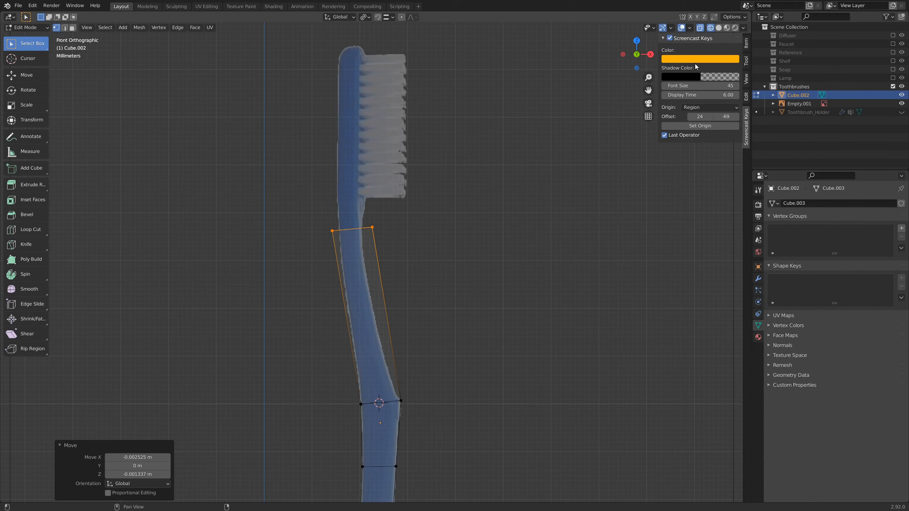
click(550, 218)
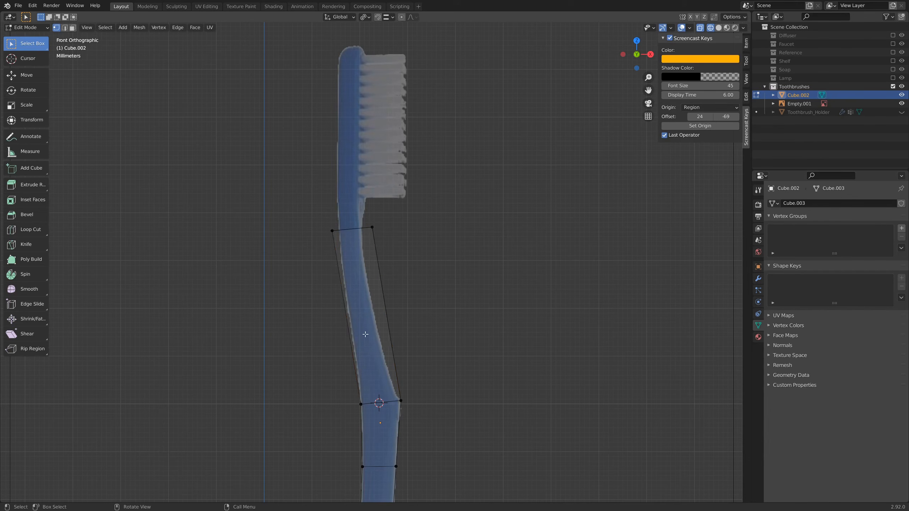
click(362, 405)
key(g)
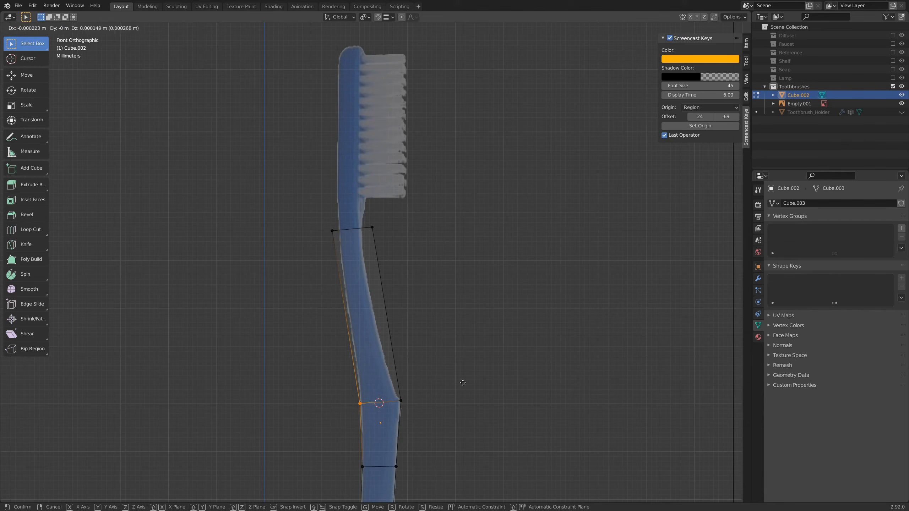
right_click(471, 383)
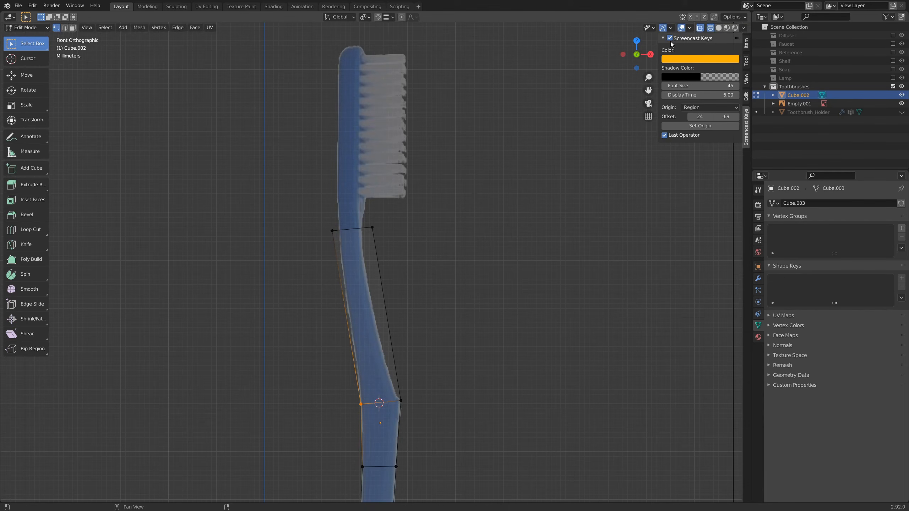
click(367, 397)
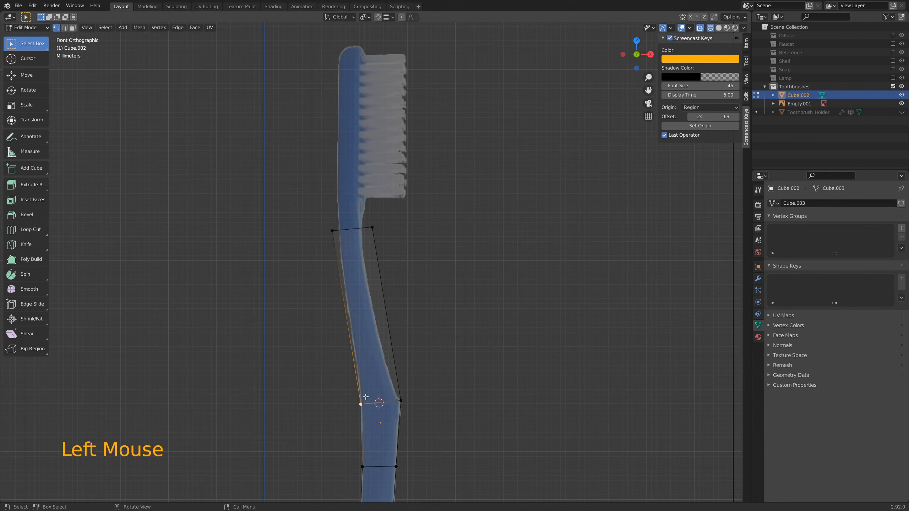
- Move the right and left vertices of the extruded end inward onto the reference outline at the neck below the bristles
scroll(437, 341, down, 3)
shift+middle_drag(416, 325, 371, 294)
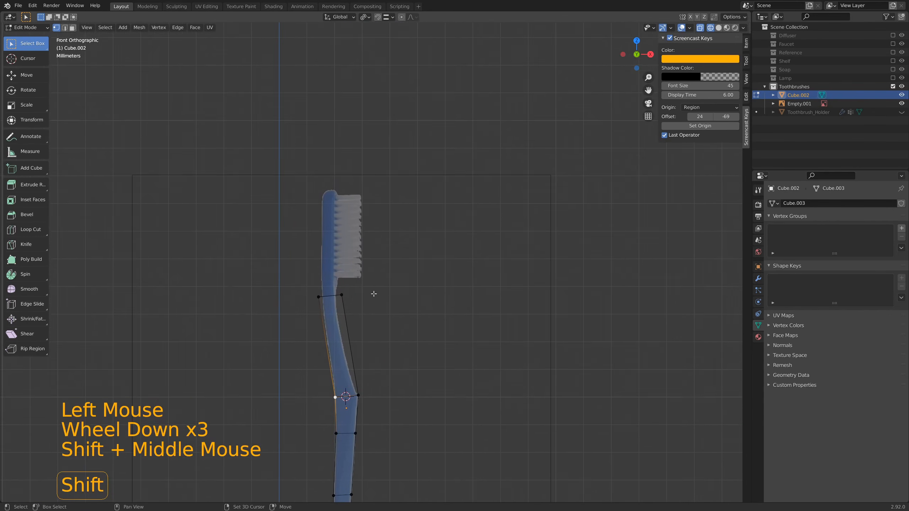
scroll(341, 335, up, 4)
shift+middle_drag(341, 335, 404, 321)
drag(281, 287, 411, 370)
scroll(378, 330, up, 3)
key(g)
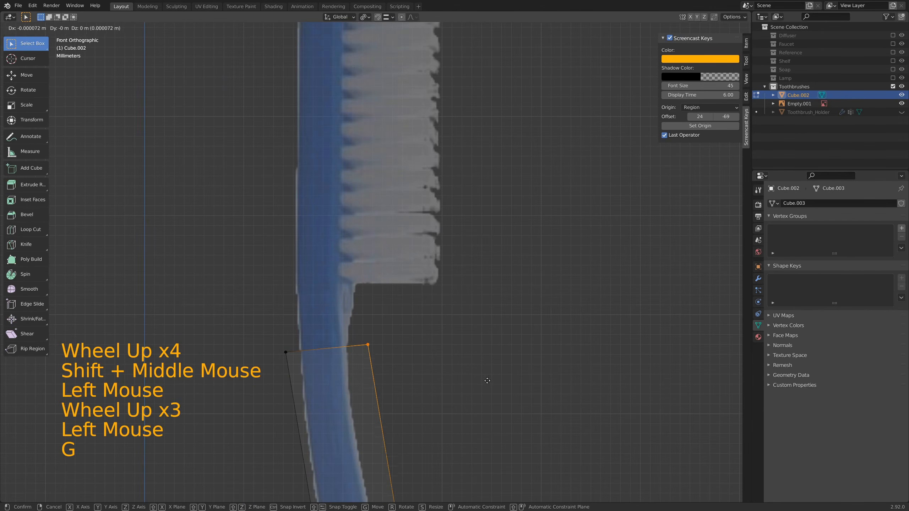
click(325, 338)
drag(269, 328, 315, 379)
key(g)
click(303, 356)
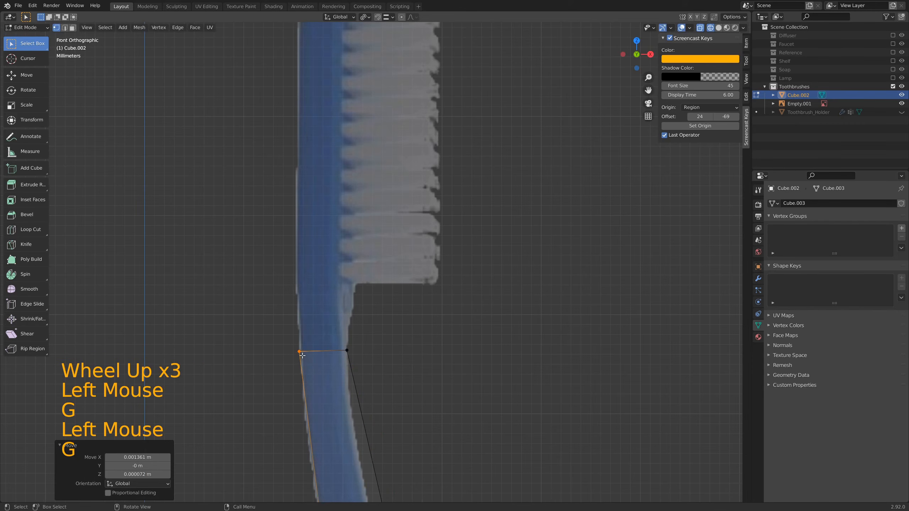
- Extrude the neck's end vertices upward three times, by about 0.0039 m, 0.0305 m and 0.0039 m, to the tip of the brush head
scroll(435, 289, down, 5)
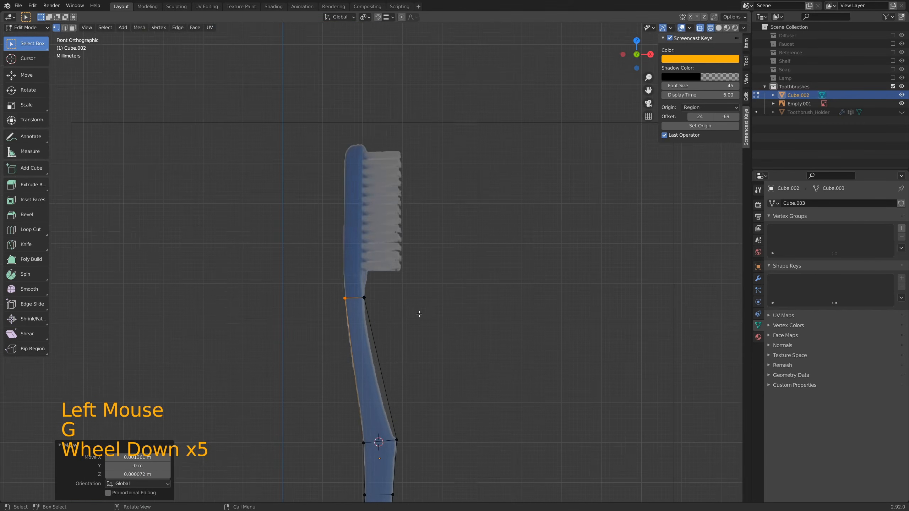
shift+middle_drag(416, 314, 408, 357)
drag(370, 364, 425, 385)
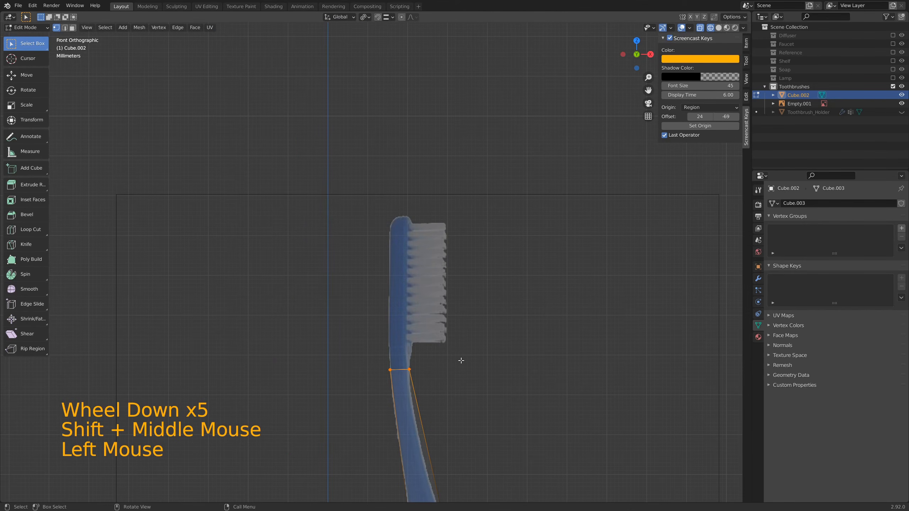
key(e)
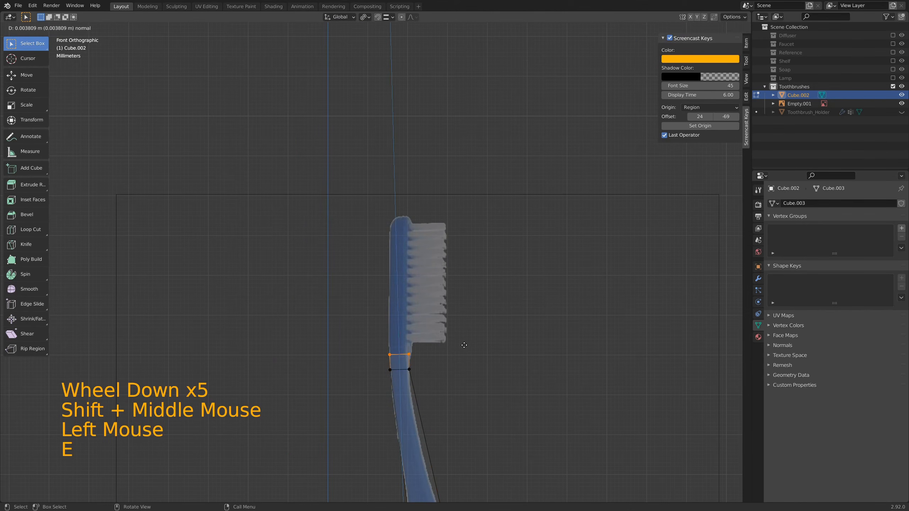
click(465, 345)
key(e)
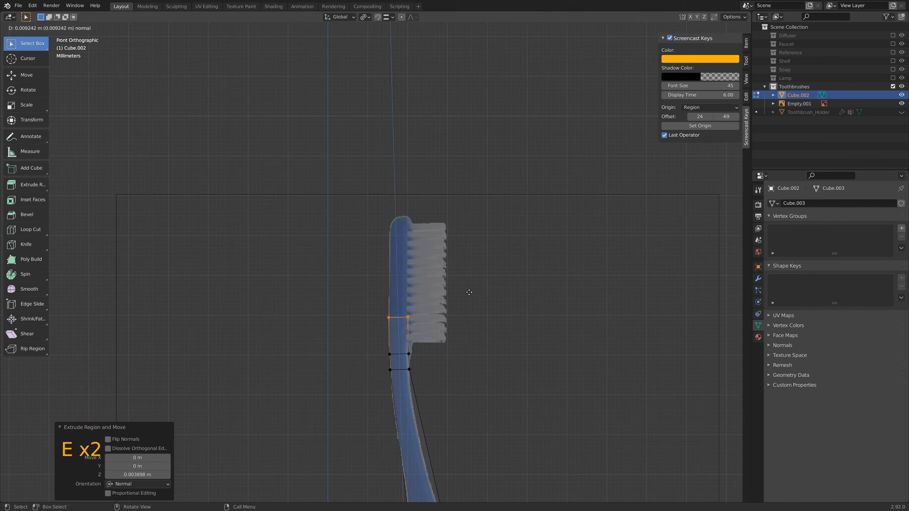
click(483, 221)
key(e)
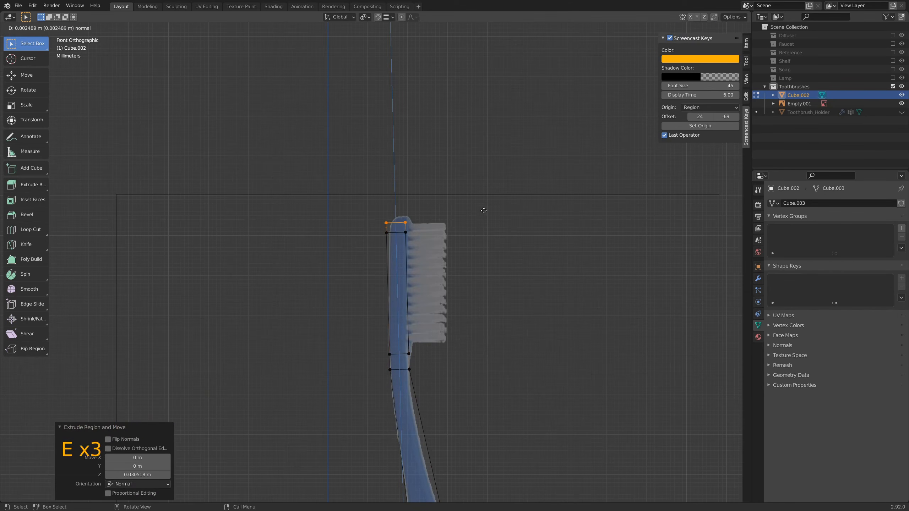
click(486, 208)
- In the right side view, select the face loop around the long head section and scale it to about 1.327 along Y
scroll(483, 357, down, 3)
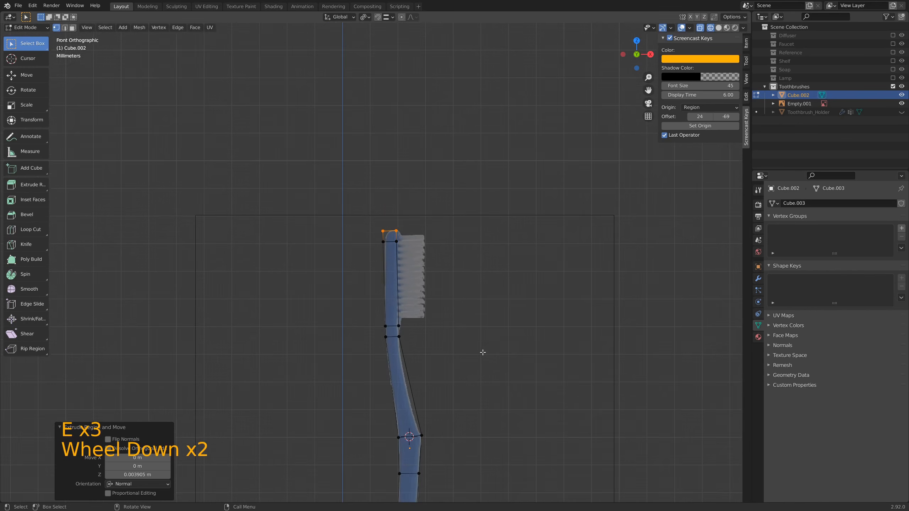
middle_drag(492, 365, 412, 354)
key(KP_1)
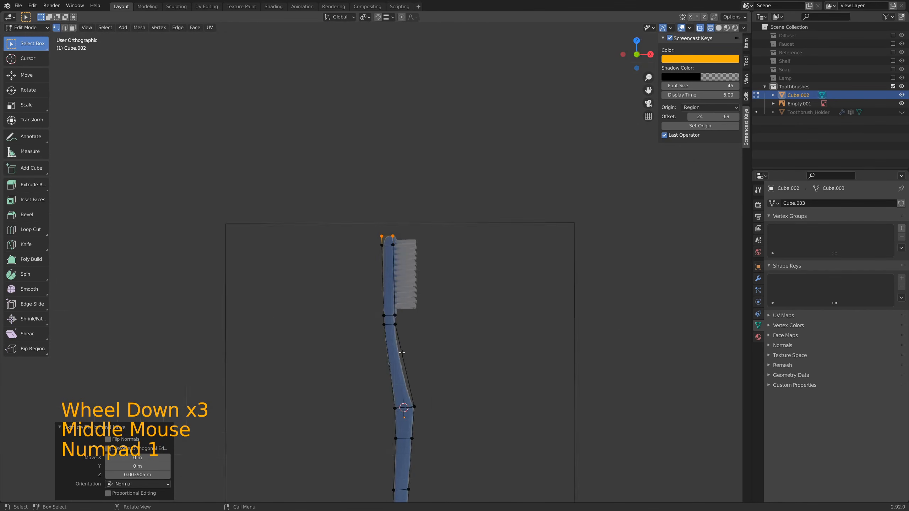
key(KP_3)
scroll(335, 302, up, 3)
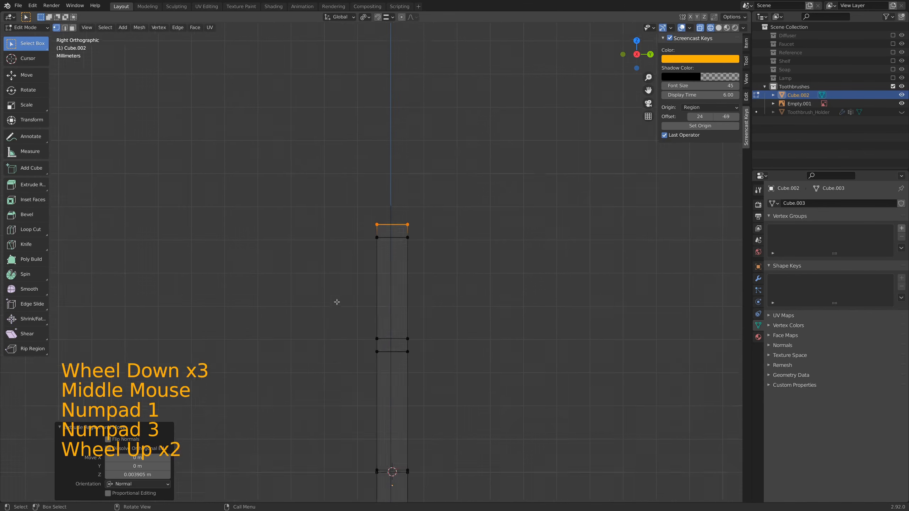
key(3)
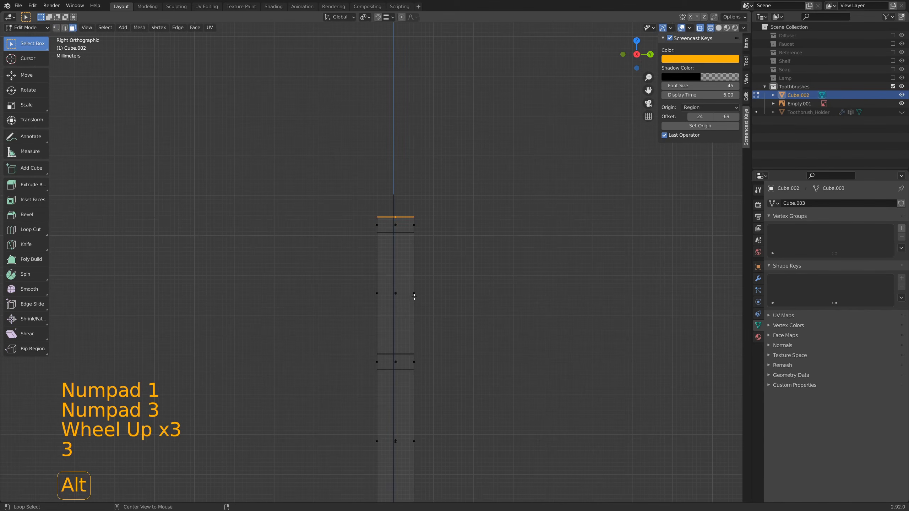
alt+click(424, 299)
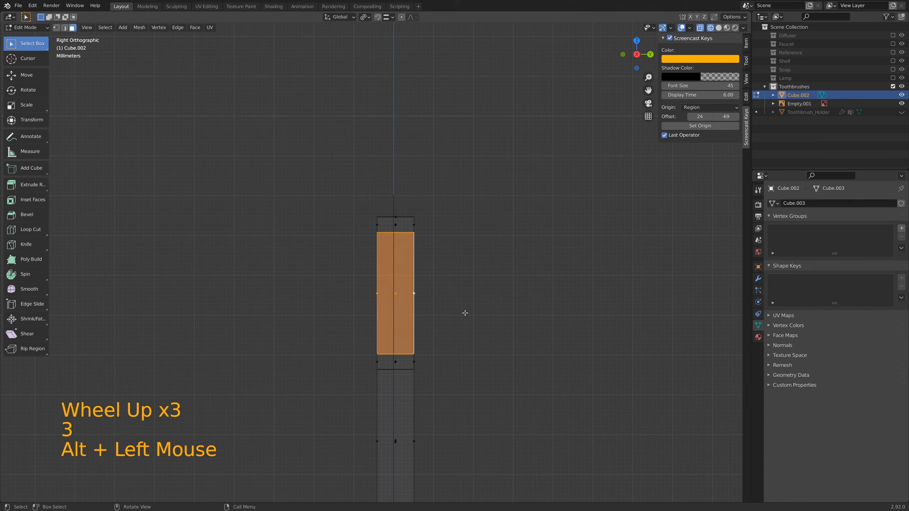
key(s)
key(y)
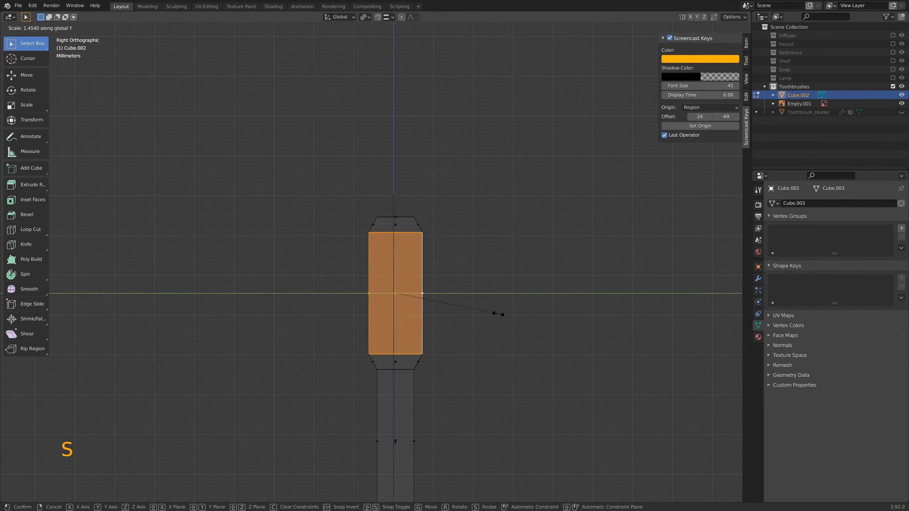
click(485, 305)
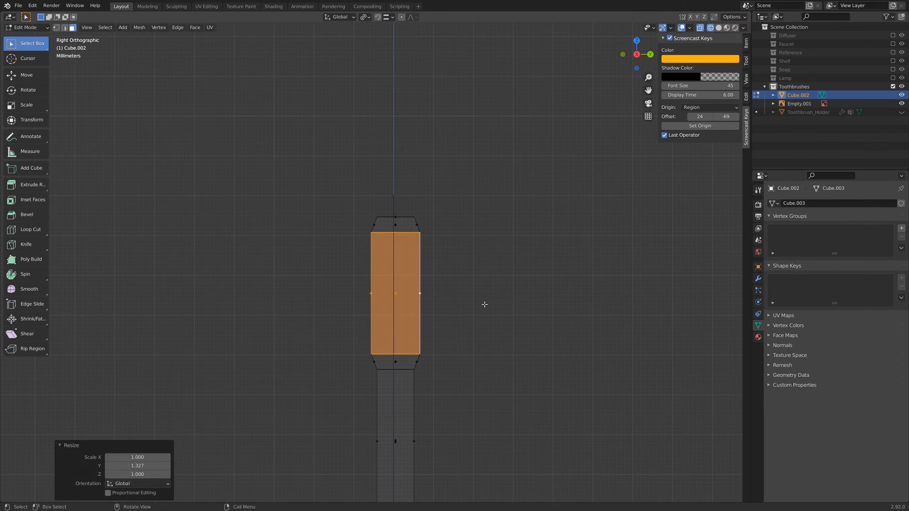
- Add a centred loop cut in the tapered section at the head's tip and scale it to about 1.094 along Y
key(ctrl+r)
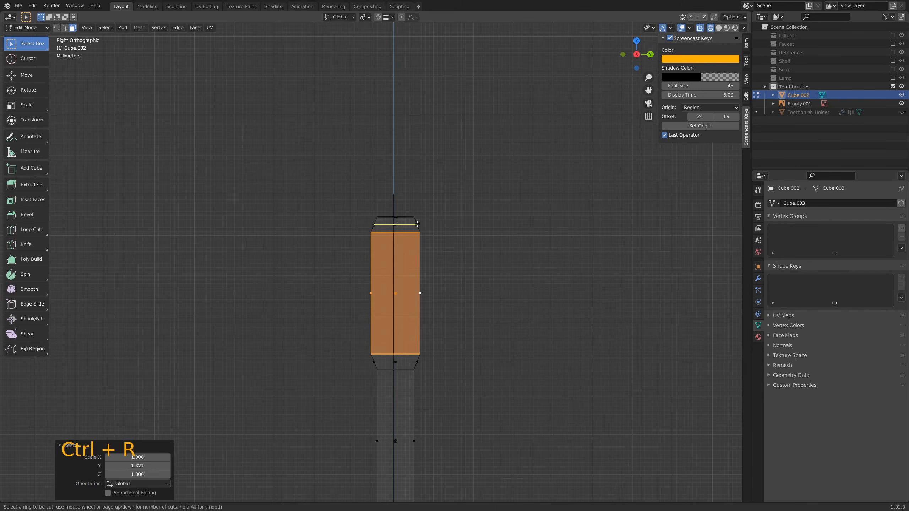
click(418, 224)
right_click(417, 224)
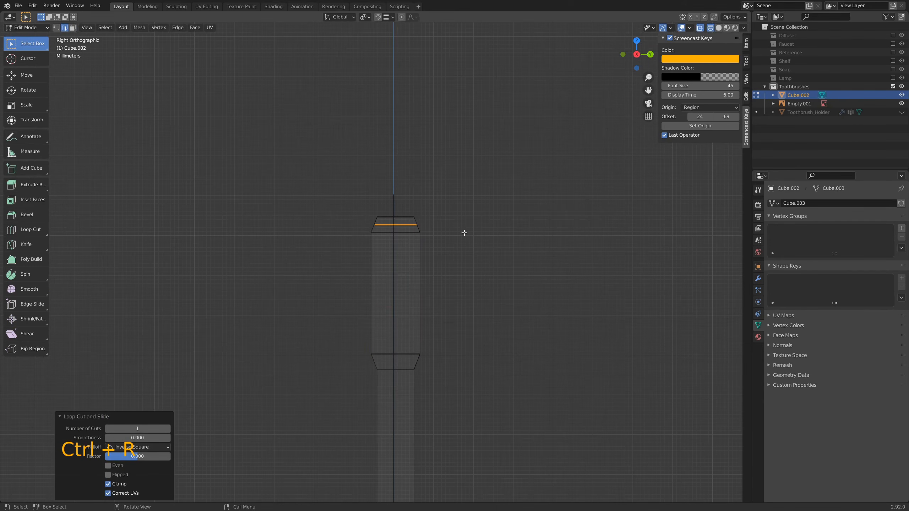
key(s)
key(y)
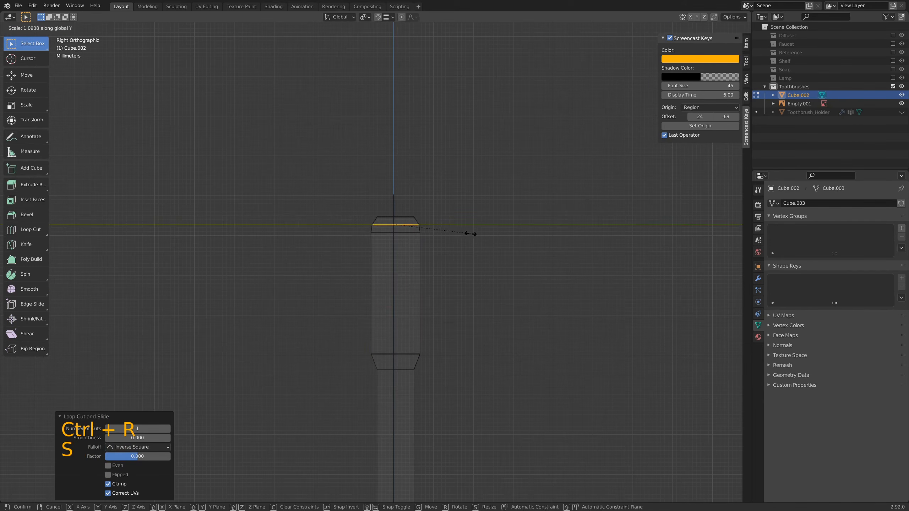
click(471, 234)
key(ctrl)
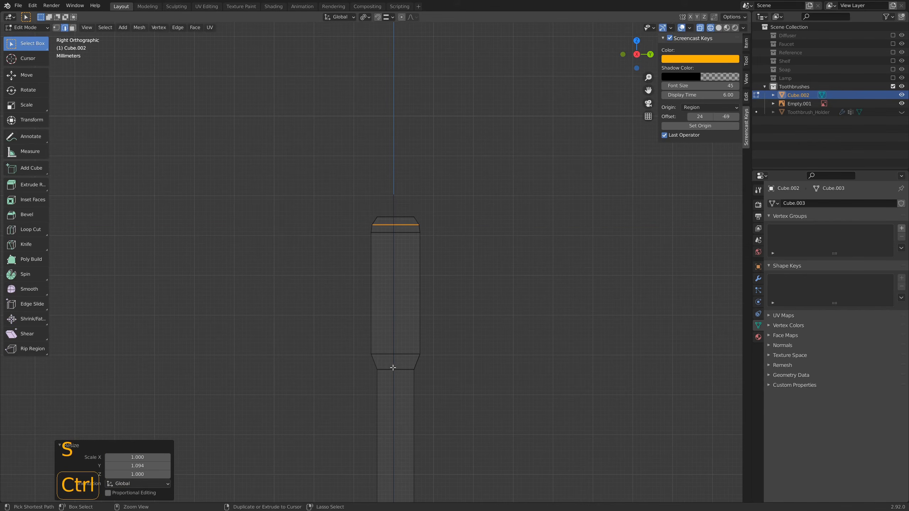
key(ctrl+r)
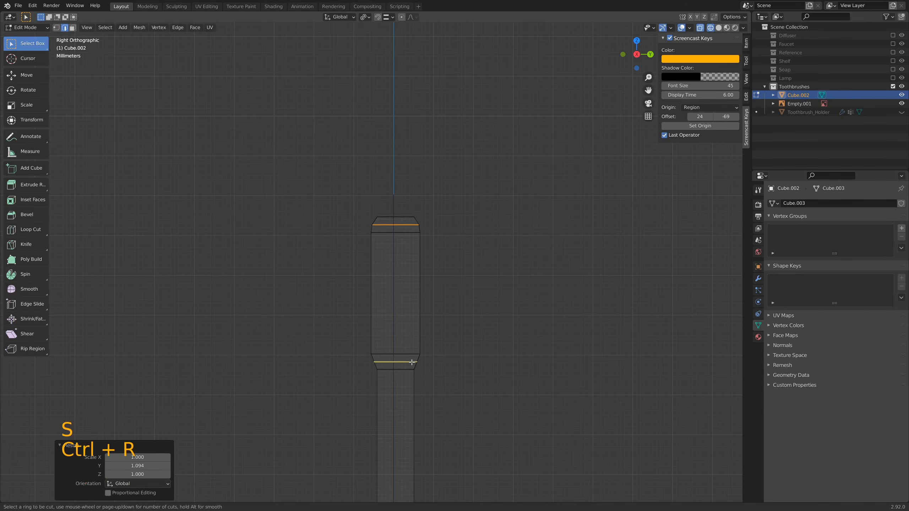
scroll(416, 372, down, 2)
shift+middle_drag(416, 376, 418, 315)
scroll(422, 284, up, 1)
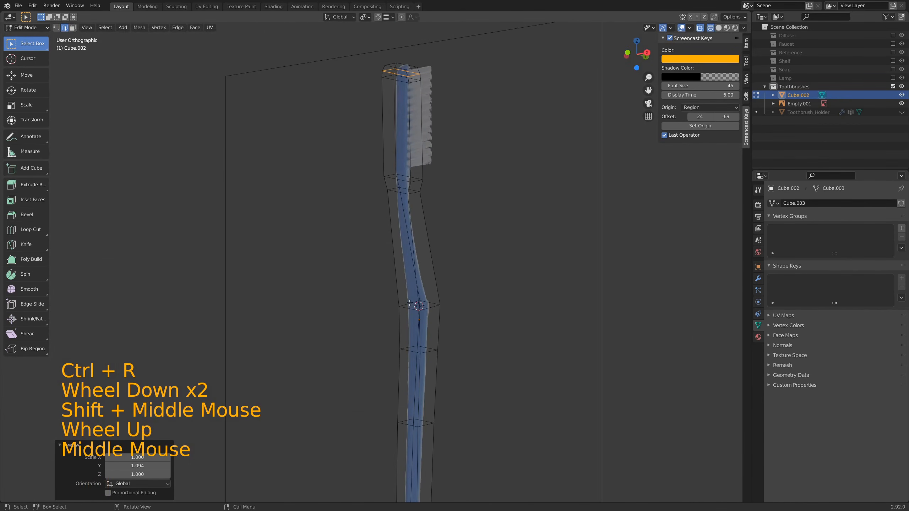
- Select the edge loop at the handle's bend and, in the right side view, scale it to about 1.333 along Y
key(alt)
alt+click(410, 302)
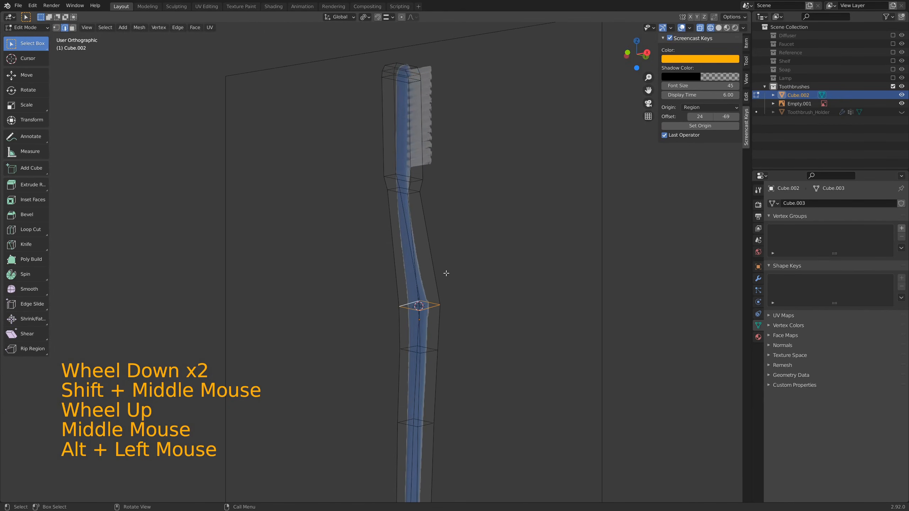
key(KP_3)
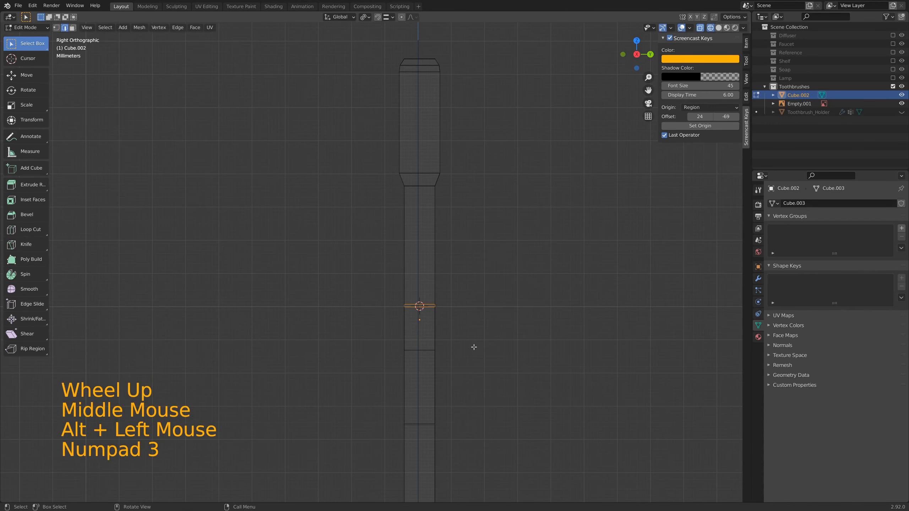
key(s)
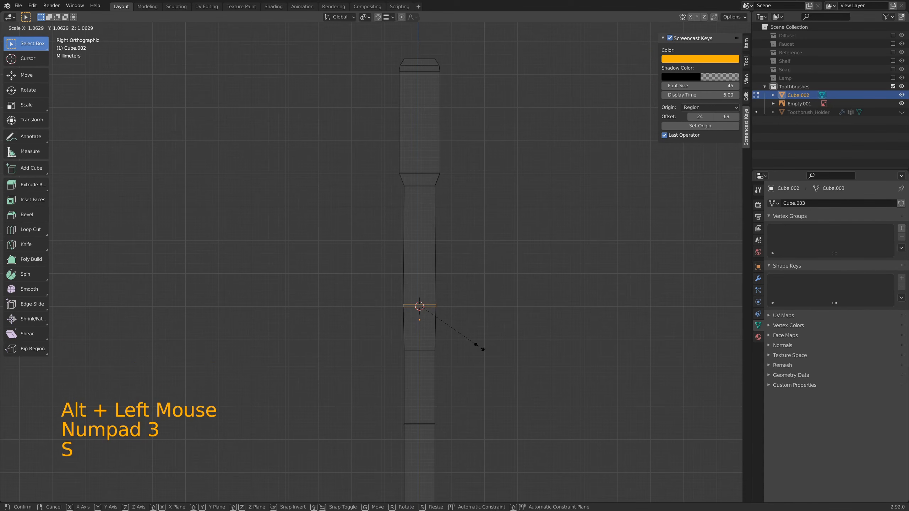
key(y)
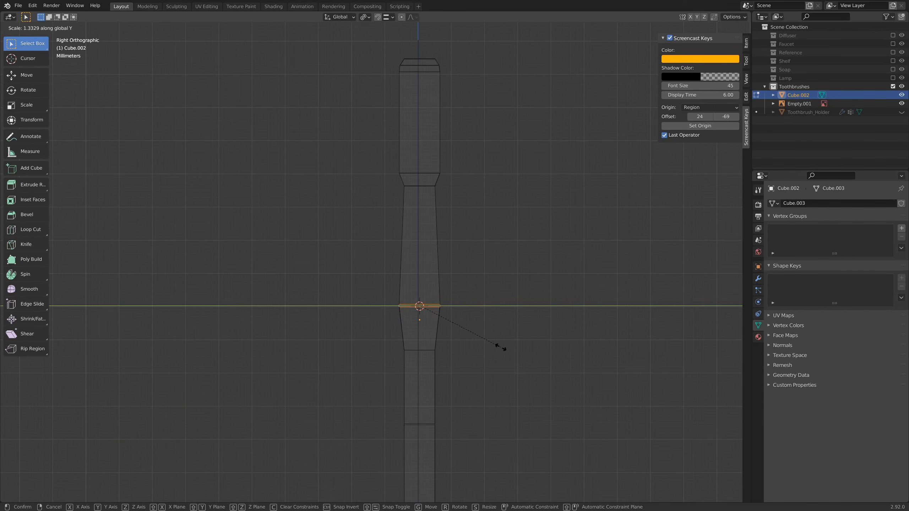
click(501, 346)
- Add a centred loop cut between the bend and the neck below the head and scale it to about 0.855 along Y
key(ctrl+r)
click(451, 254)
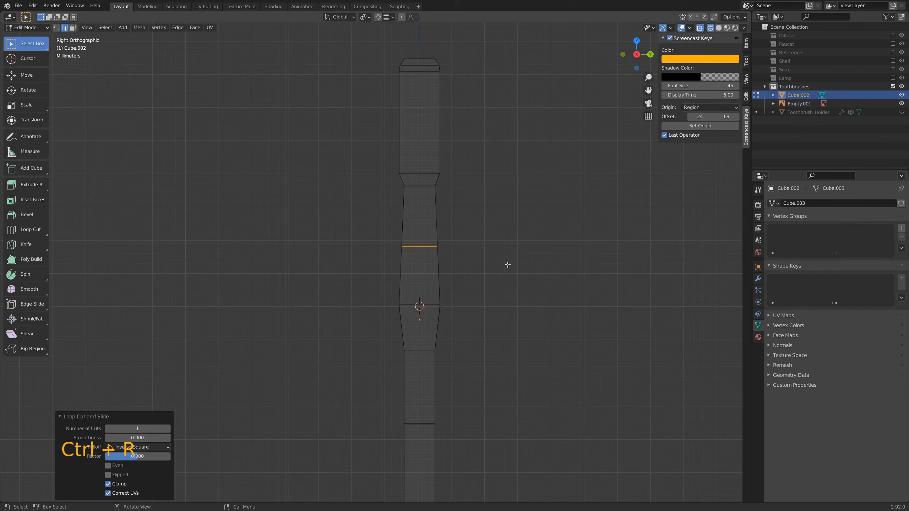
key(s)
key(y)
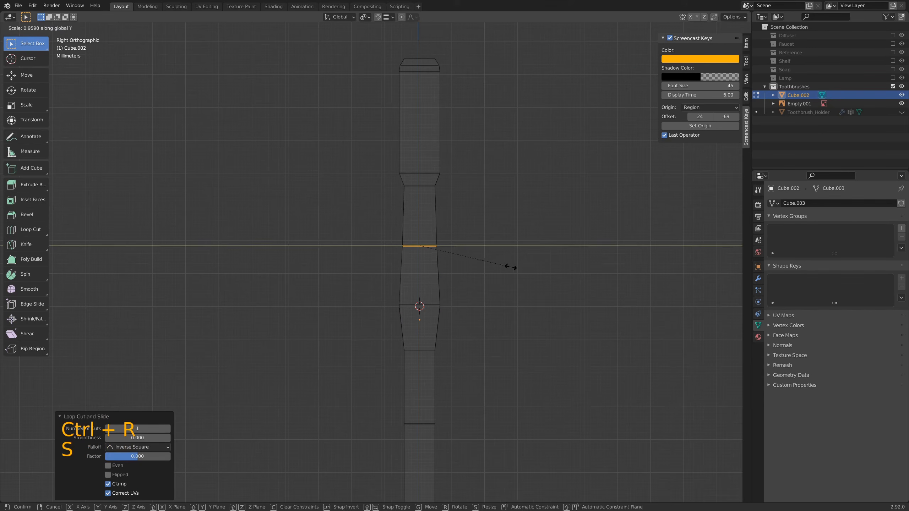
click(500, 267)
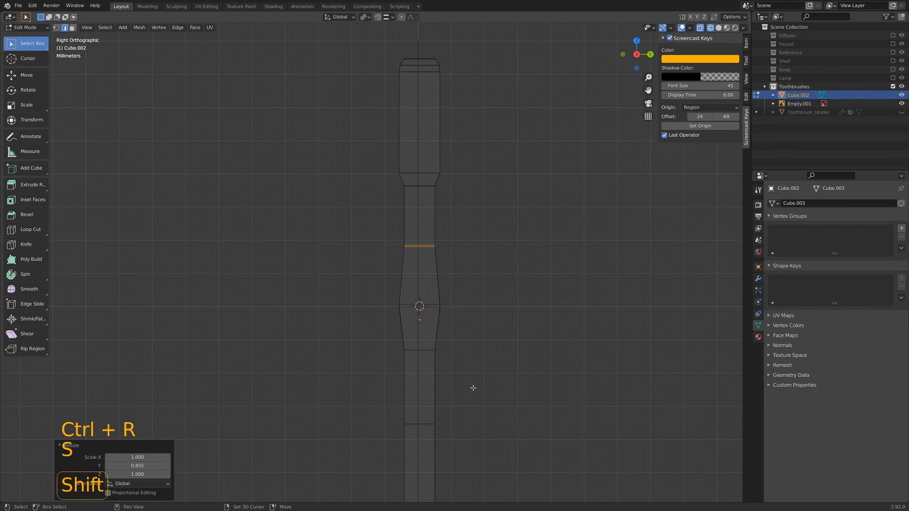
- Select the edge loop just below the bend and scale it to about 1.1 along Y
shift+middle_drag(472, 388, 472, 262)
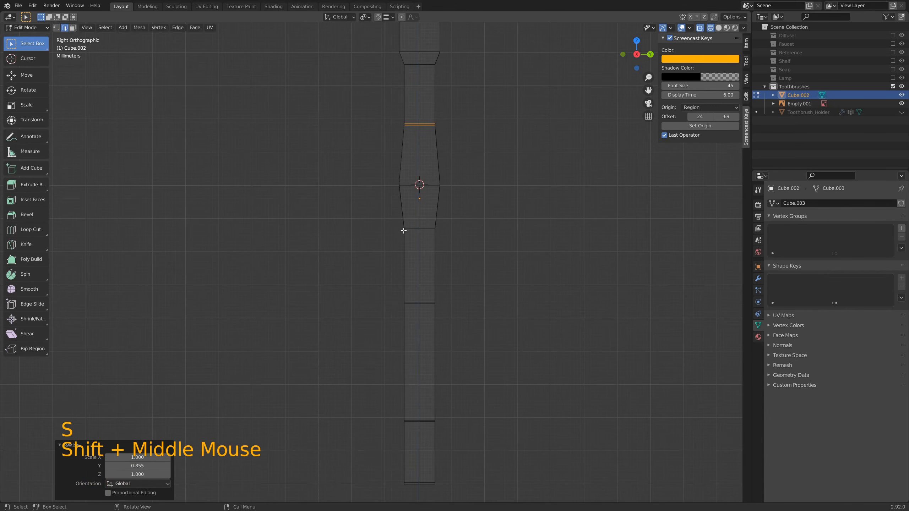
alt+click(423, 230)
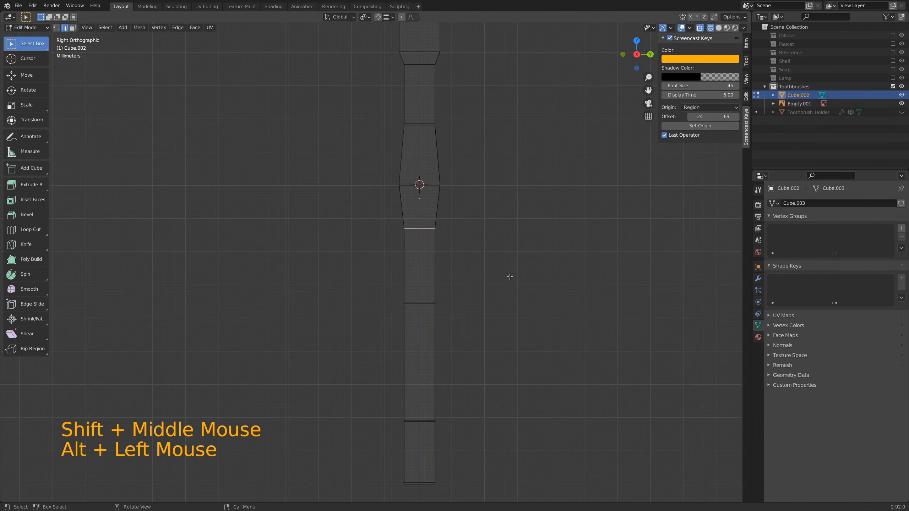
key(s)
key(y)
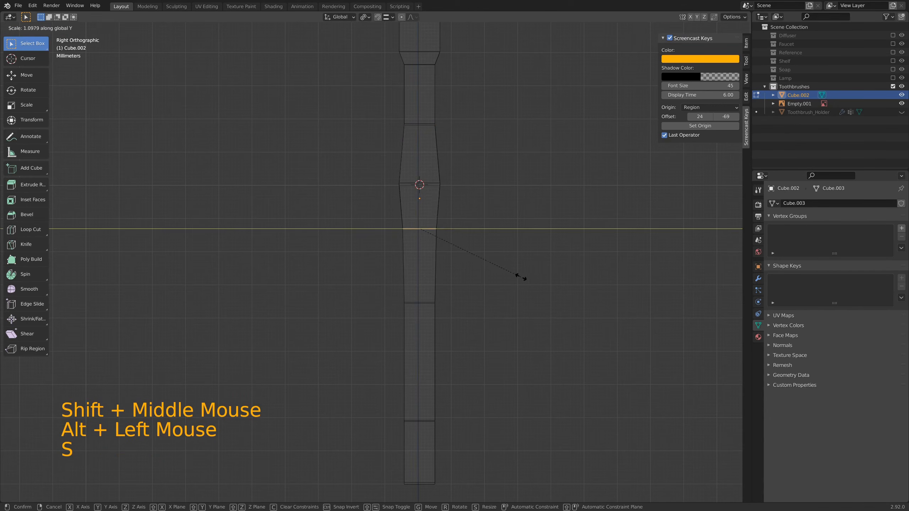
click(524, 275)
- Select the lower part of the handle down to its end, scale it to about 0.893 along Y and leave mesh editing
click(366, 291)
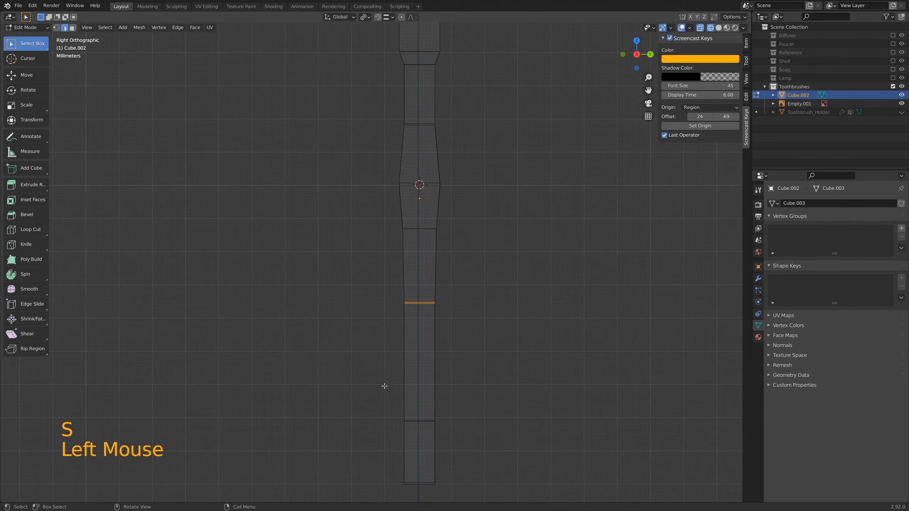
drag(335, 279, 514, 503)
key(s)
key(y)
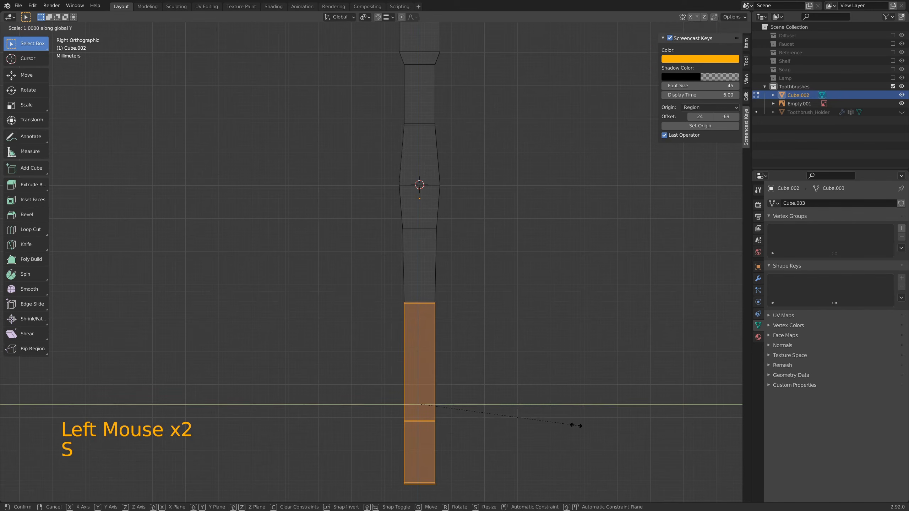
click(560, 420)
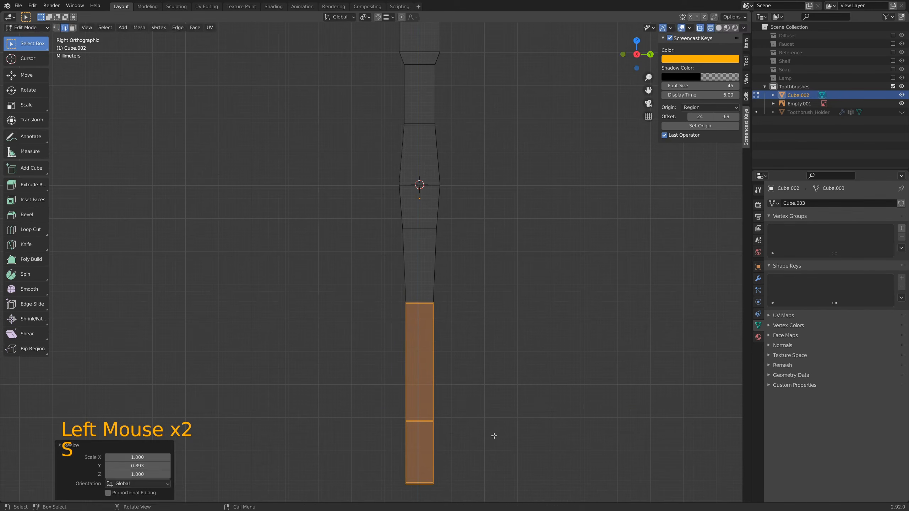
key(Tab)
- Examine the whole toothbrush mesh against the reference image from an oblique angle
scroll(493, 364, down, 4)
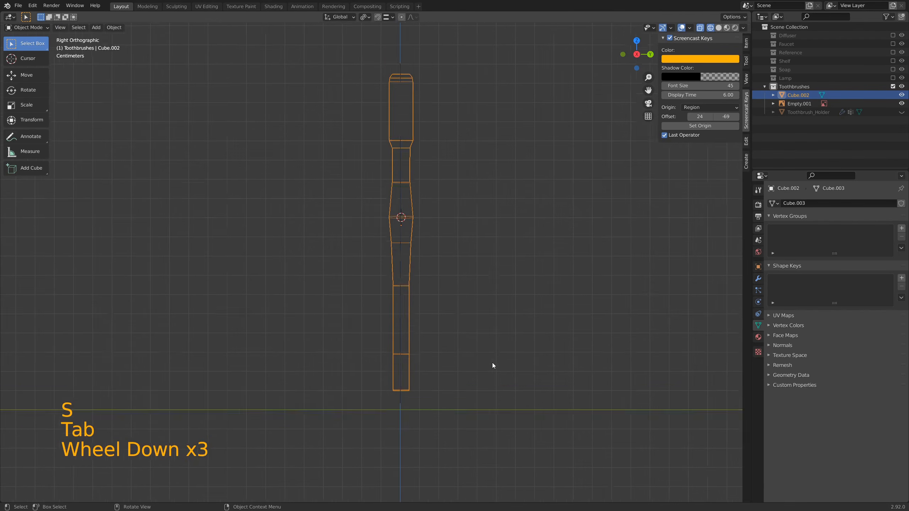
mouse_move(390, 284)
middle_down()
mouse_move(395, 296)
mouse_move(451, 311)
mouse_move(394, 283)
middle_up()
scroll(404, 236, up, 2)
scroll(406, 238, up, 2)
shift+middle_drag(406, 237, 409, 314)
scroll(401, 282, down, 5)
scroll(409, 314, up, 3)
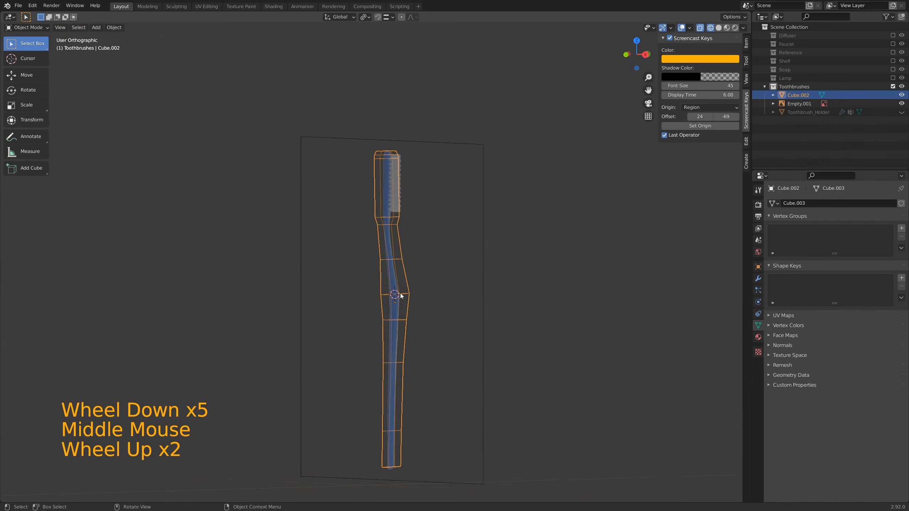
shift+middle_drag(465, 292, 457, 266)
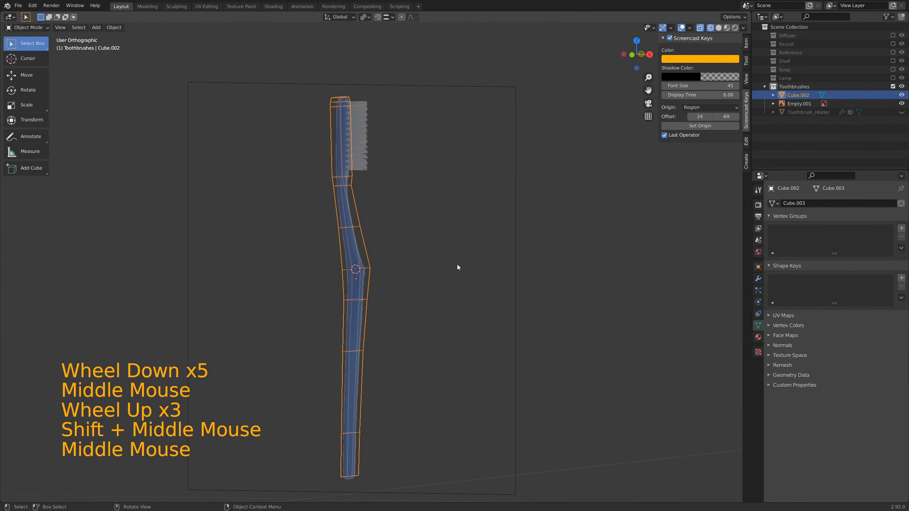
- Select the bottom end face of the handle in face select mode and extrude it downward by about 0.002 m
shift+middle_drag(414, 412, 392, 292)
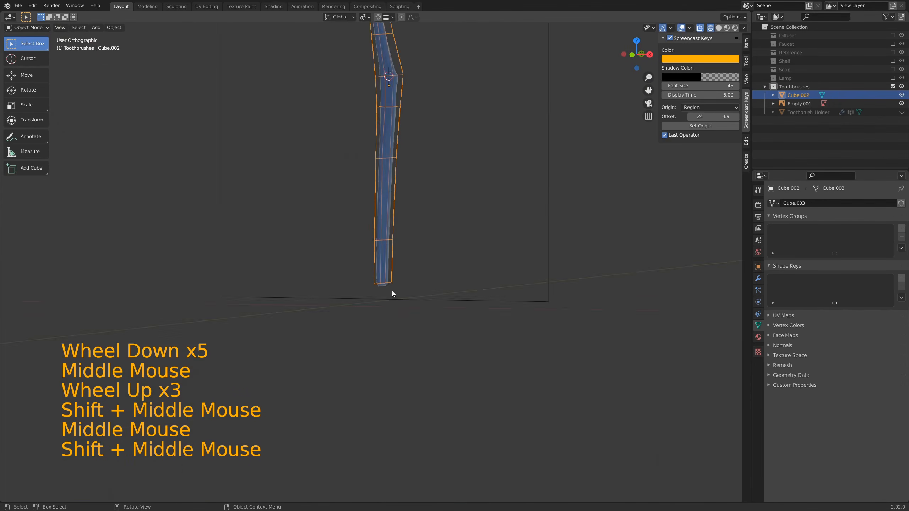
scroll(394, 297, up, 6)
shift+middle_drag(427, 341, 404, 238)
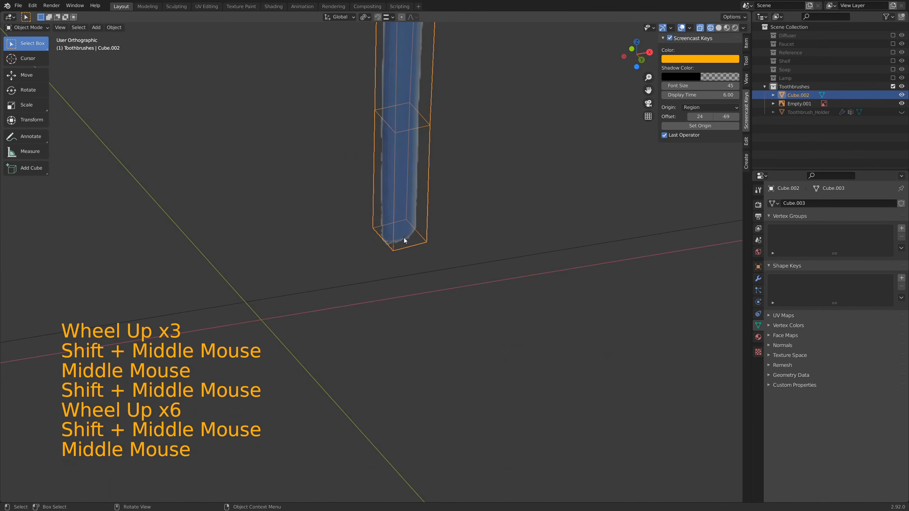
key(Tab)
click(407, 238)
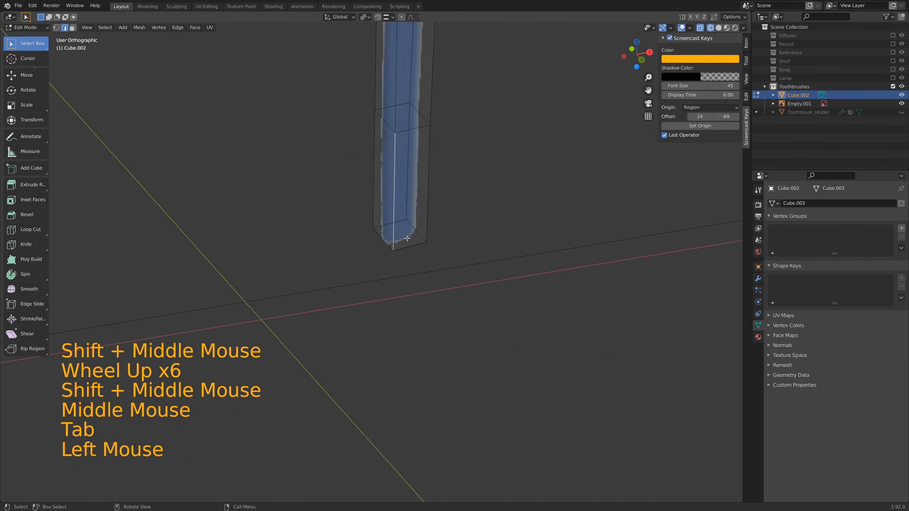
key(3)
click(407, 239)
middle_drag(408, 239, 463, 219)
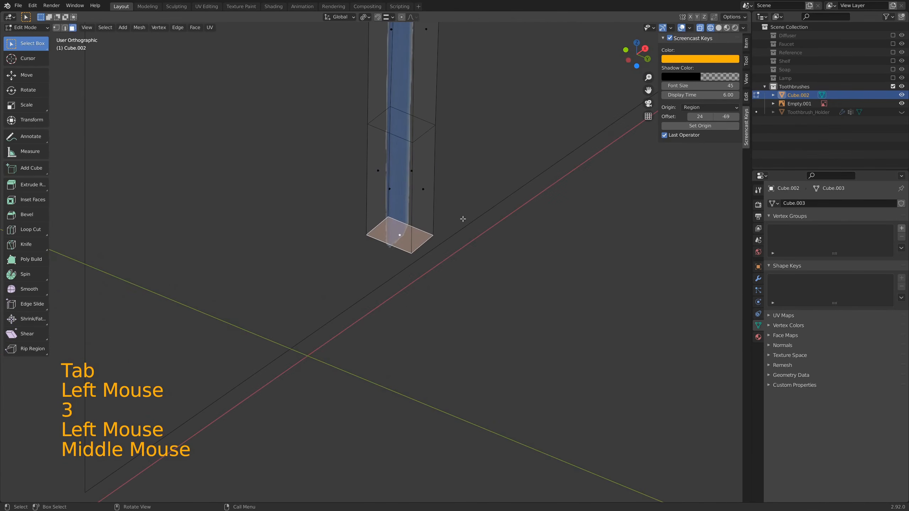
key(e)
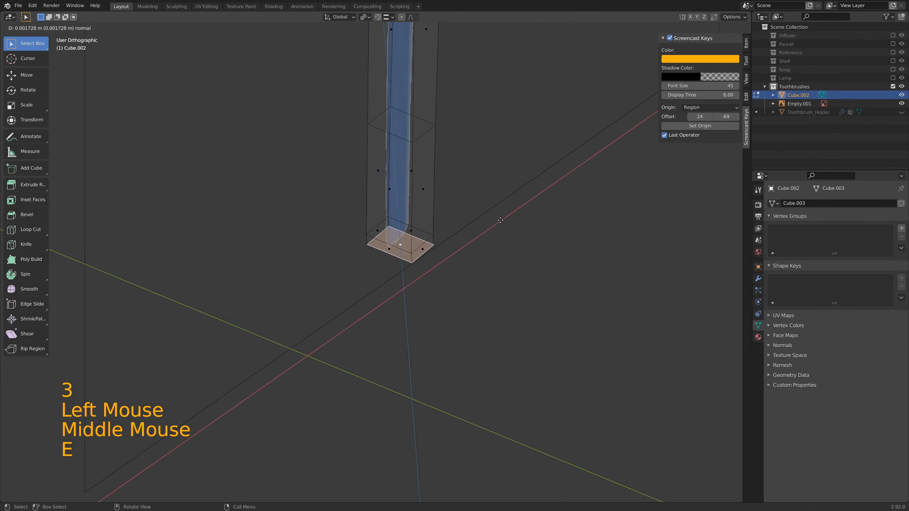
click(499, 222)
middle_drag(485, 200, 525, 216)
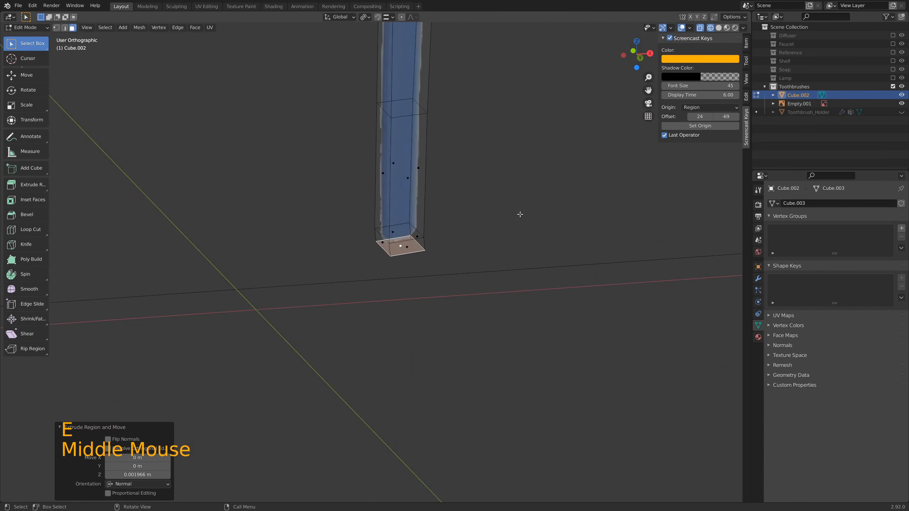
- In the front view, scale the extruded end face to about 0.698 and move it up onto the reference outline, finishing the mesh edit
key(KP_1)
scroll(453, 207, up, 5)
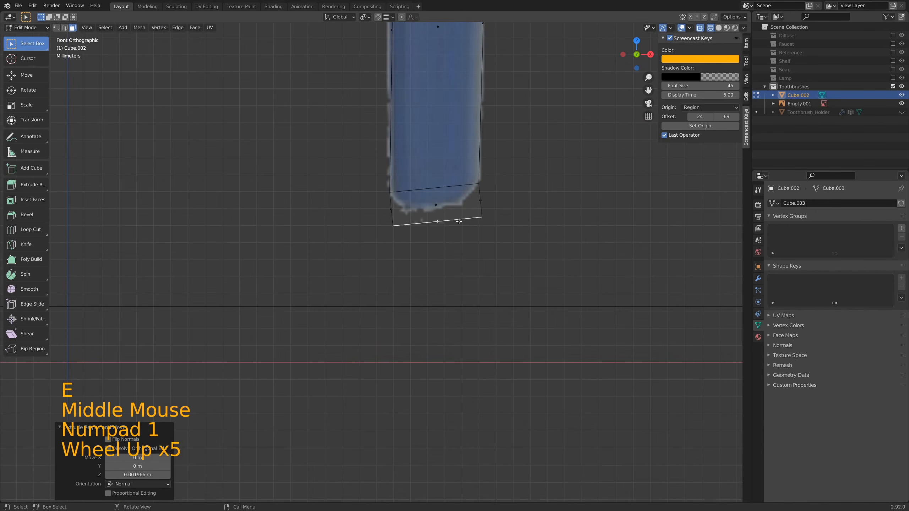
key(s)
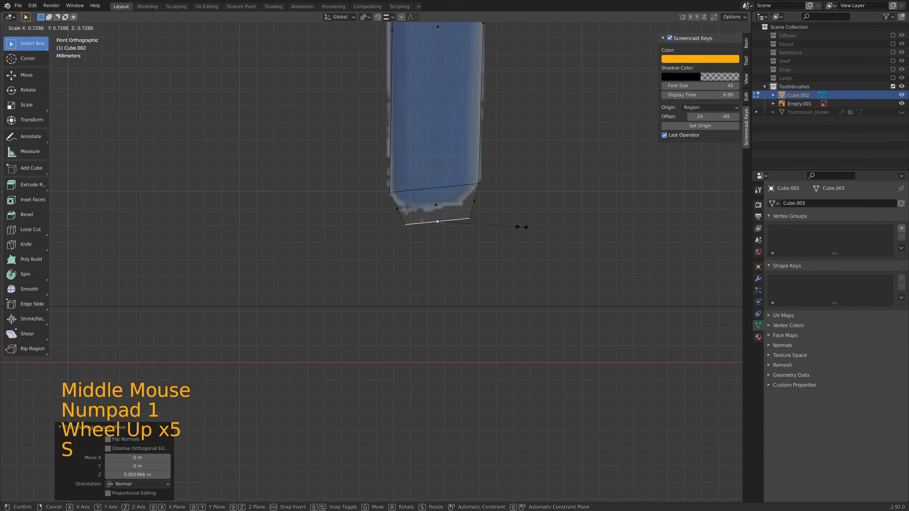
click(519, 226)
key(g)
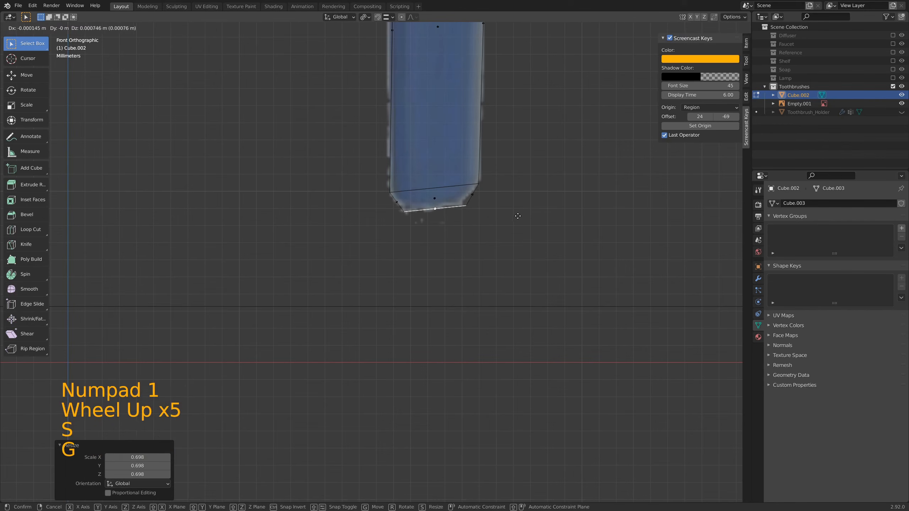
click(518, 218)
scroll(549, 251, down, 4)
key(Tab)
- Switch the viewport to solid shading and examine the toothbrush shape from several angles
scroll(489, 151, down, 5)
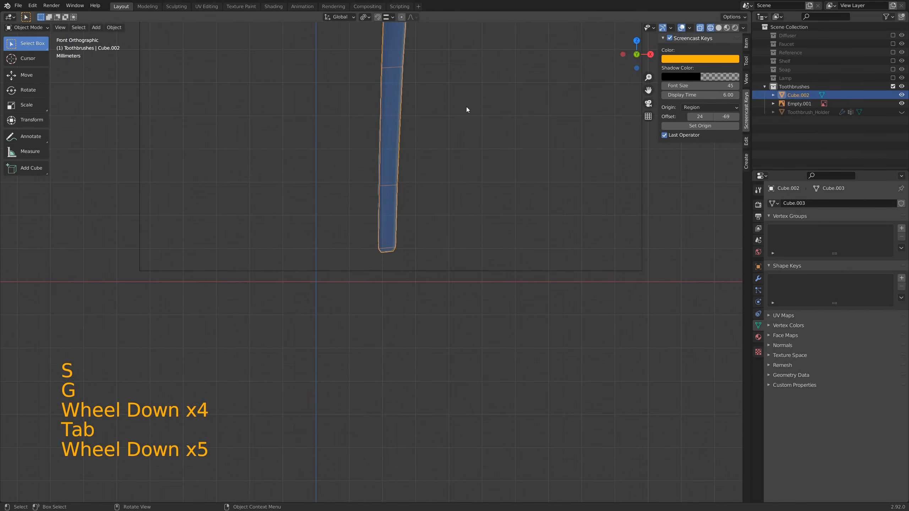
shift+middle_drag(467, 110, 482, 195)
shift+scroll(492, 227, down, 1)
scroll(493, 220, down, 1)
scroll(493, 221, down, 3)
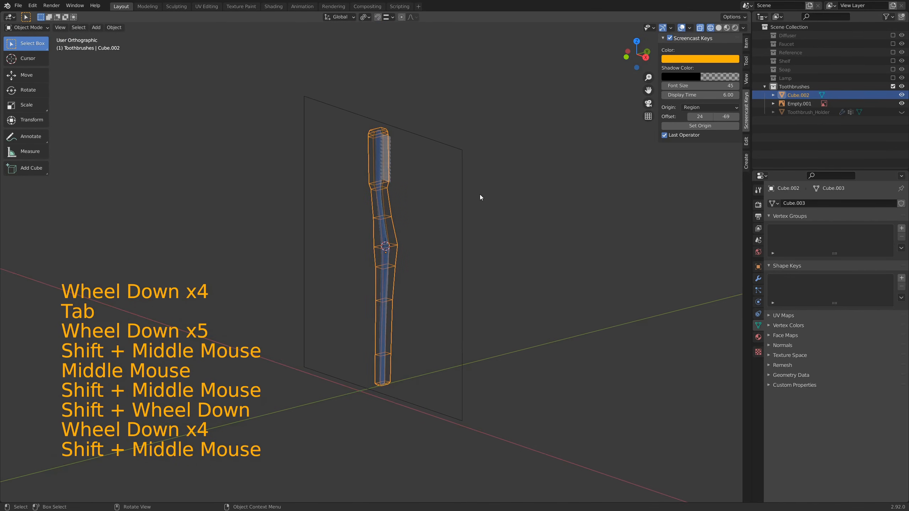
middle_drag(399, 204, 433, 235)
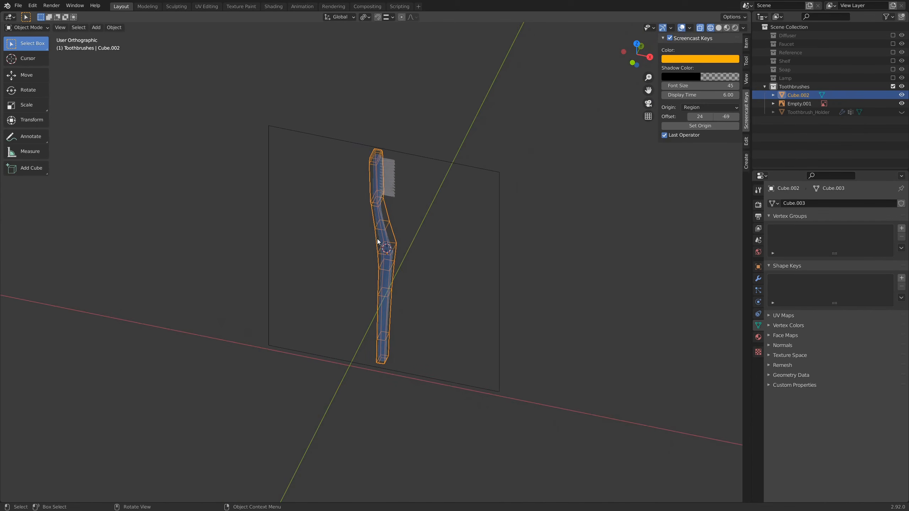
key(z)
scroll(377, 242, up, 4)
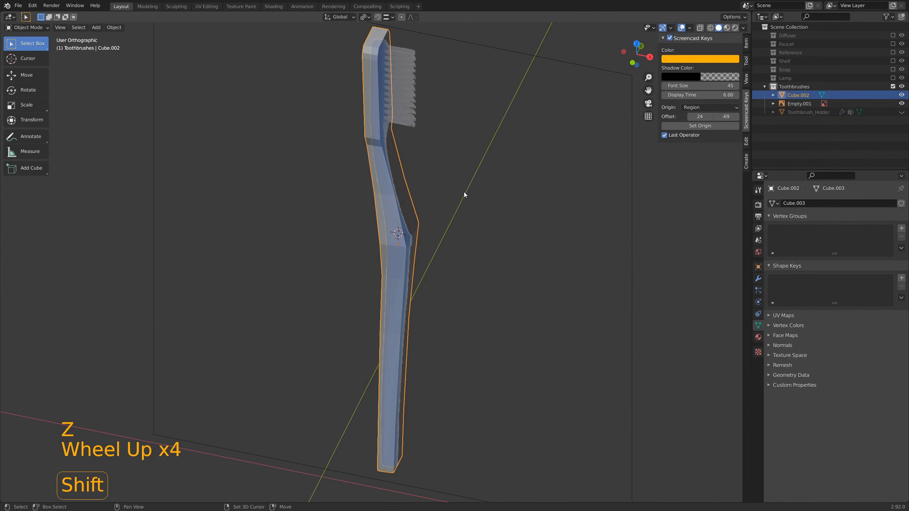
shift+middle_drag(465, 195, 398, 222)
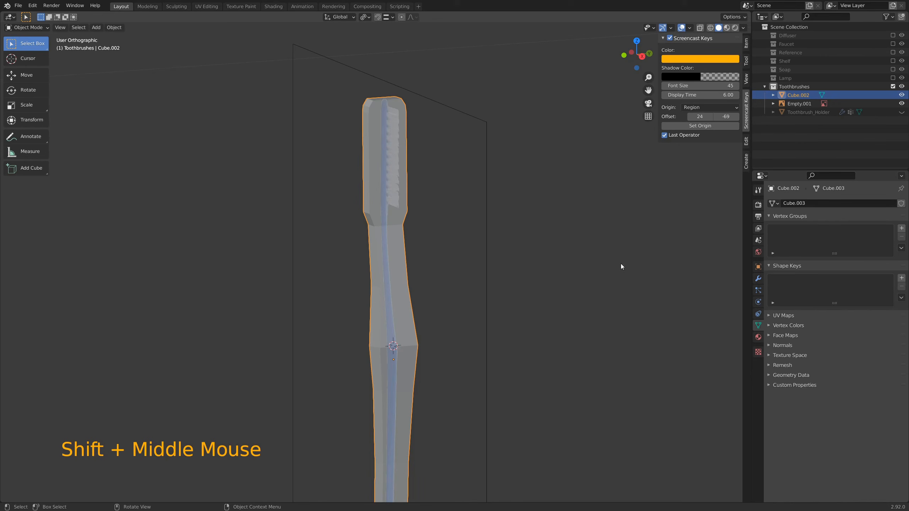
- Add a Subdivision Surface modifier with 2 levels to the toothbrush and return to mesh editing to examine its smoothed head
click(760, 280)
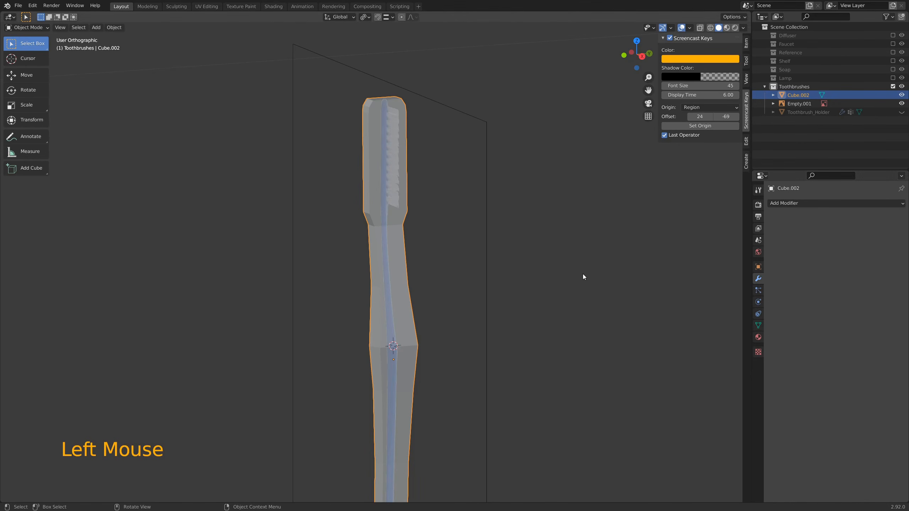
key(ctrl+2)
middle_drag(503, 230, 482, 265)
key(Tab)
middle_drag(354, 188, 392, 218)
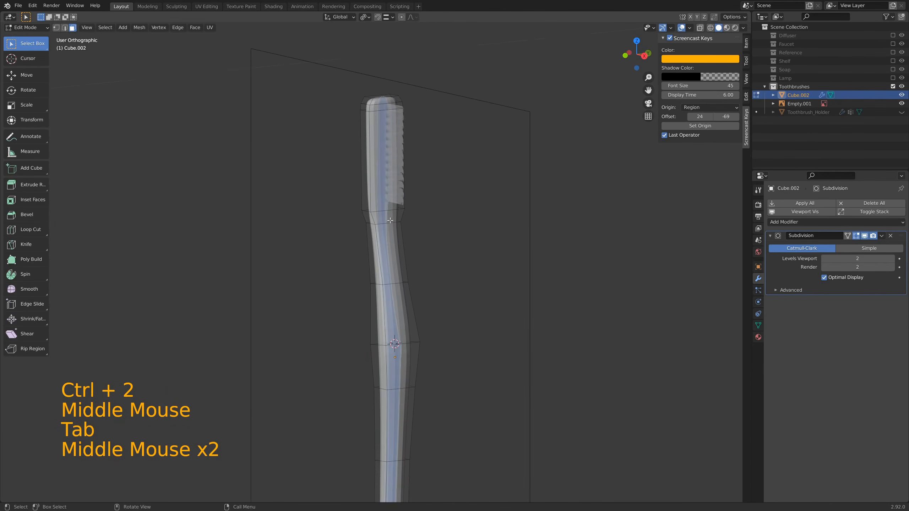
- In edge select mode, select the lengthwise corner edge loops of the toothbrush, including those over the tip of its head
key(2)
alt+click(360, 188)
alt+shift+click(360, 188)
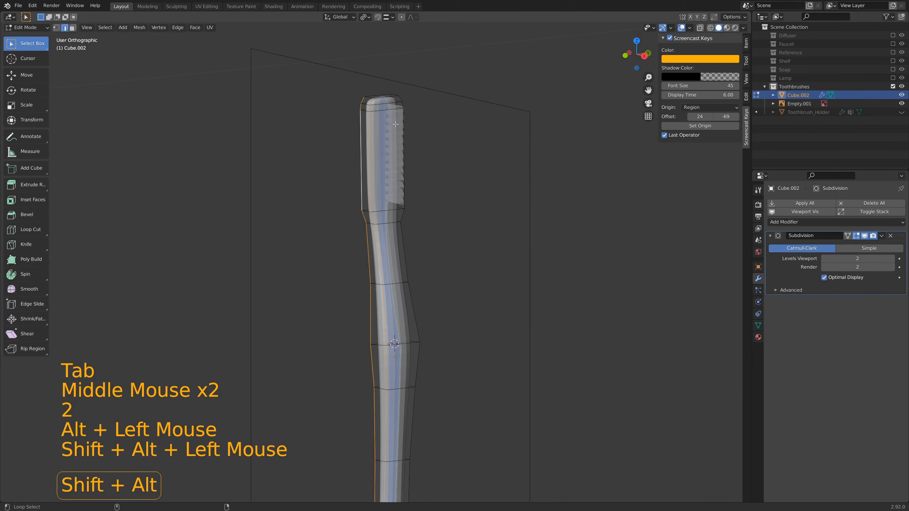
alt+shift+click(400, 99)
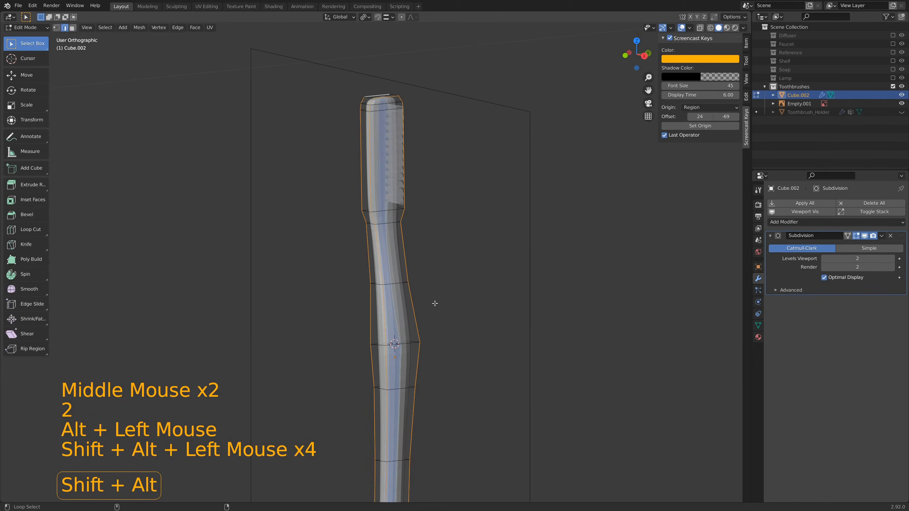
shift+middle_drag(437, 378, 451, 101)
scroll(409, 373, up, 2)
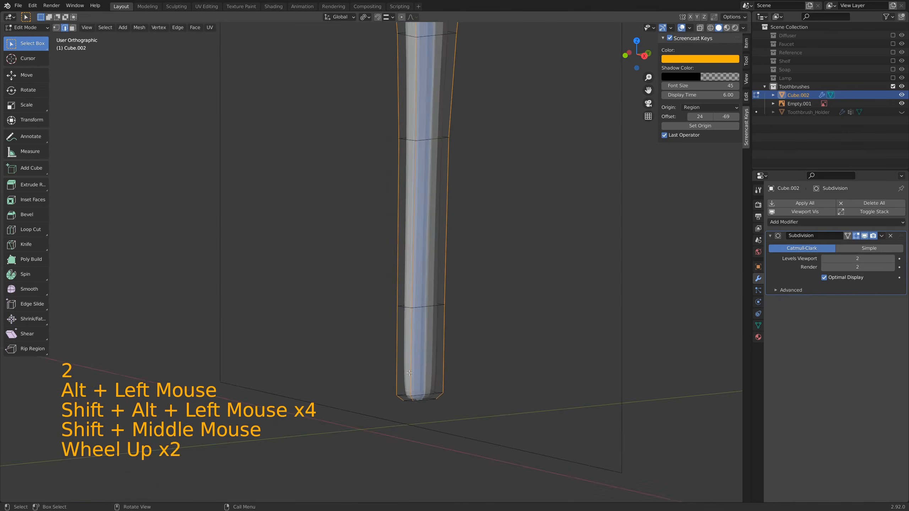
scroll(409, 373, up, 1)
shift+middle_drag(409, 373, 399, 312)
scroll(399, 309, up, 4)
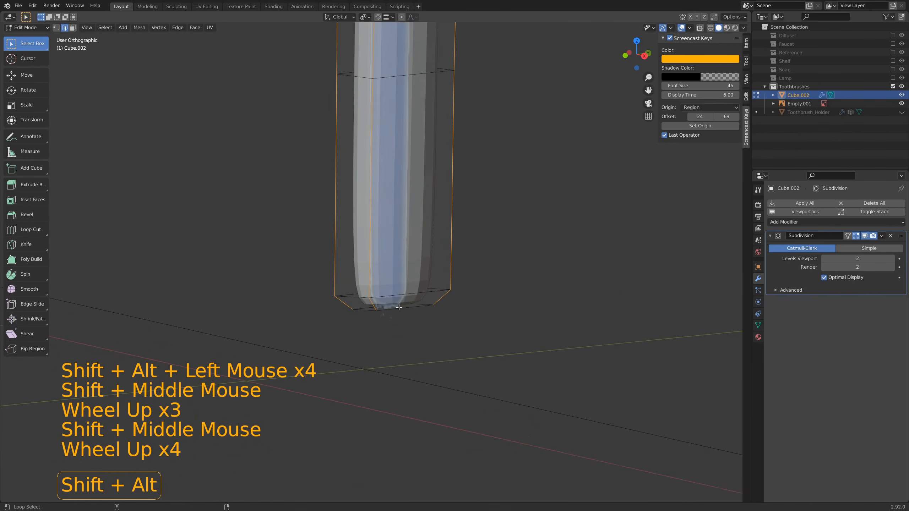
- Keep the cross edges of the handle's bottom end out of the selection and set the selected edges' mean bevel weight to 1.00
shift+click(401, 308)
middle_drag(416, 318, 421, 289)
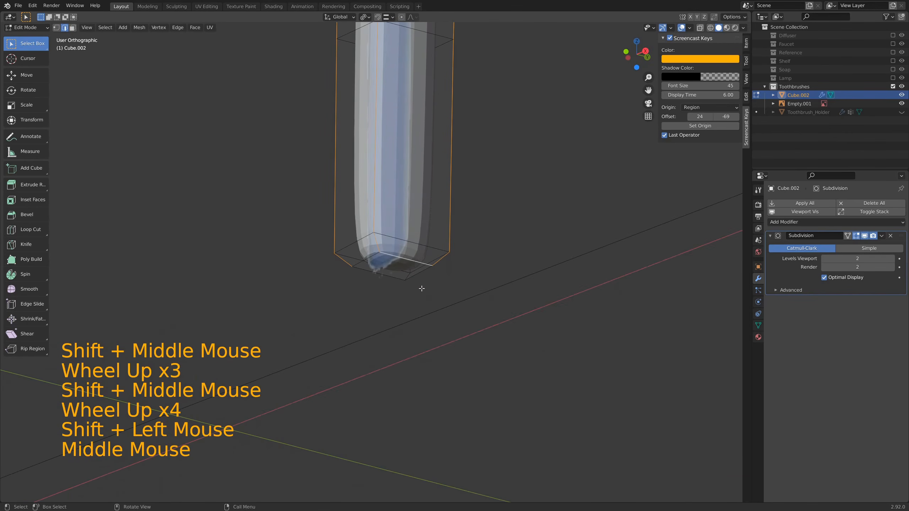
shift+click(410, 261)
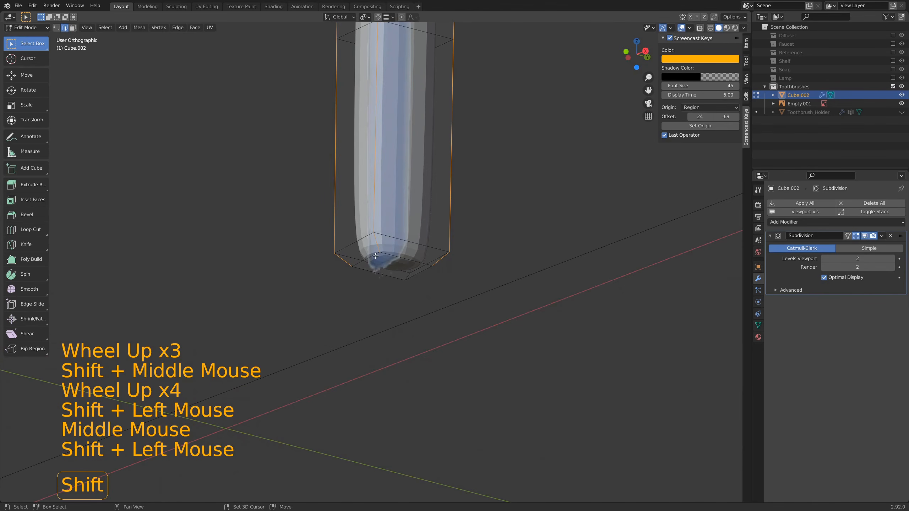
scroll(376, 256, down, 5)
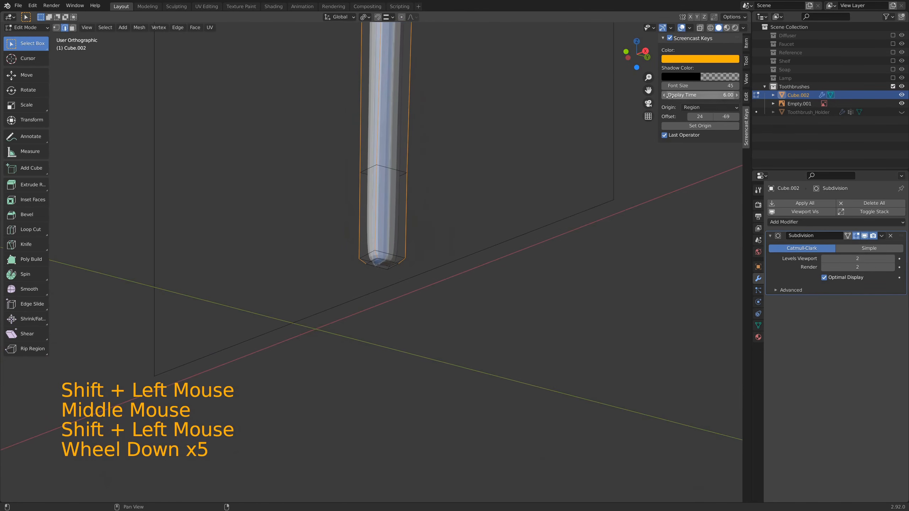
click(746, 43)
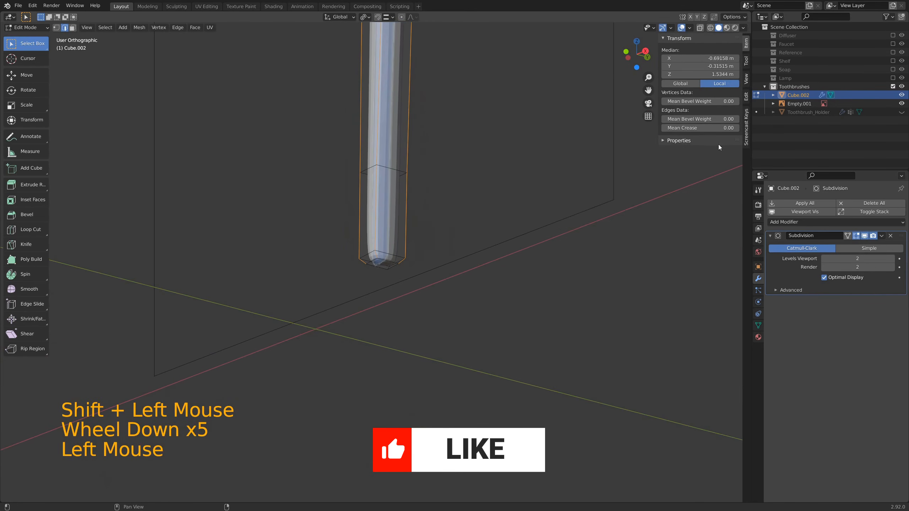
drag(700, 119, 737, 119)
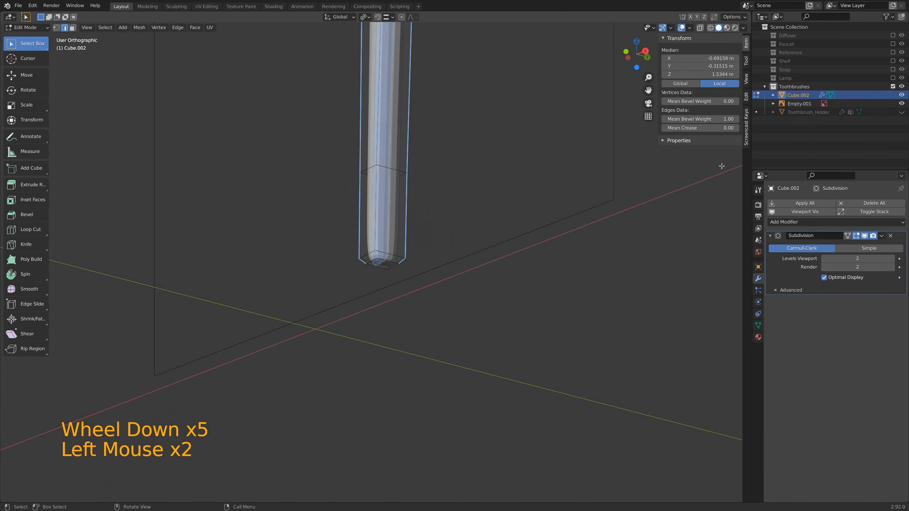
- Add a Bevel modifier to the toothbrush with 2 segments
click(798, 222)
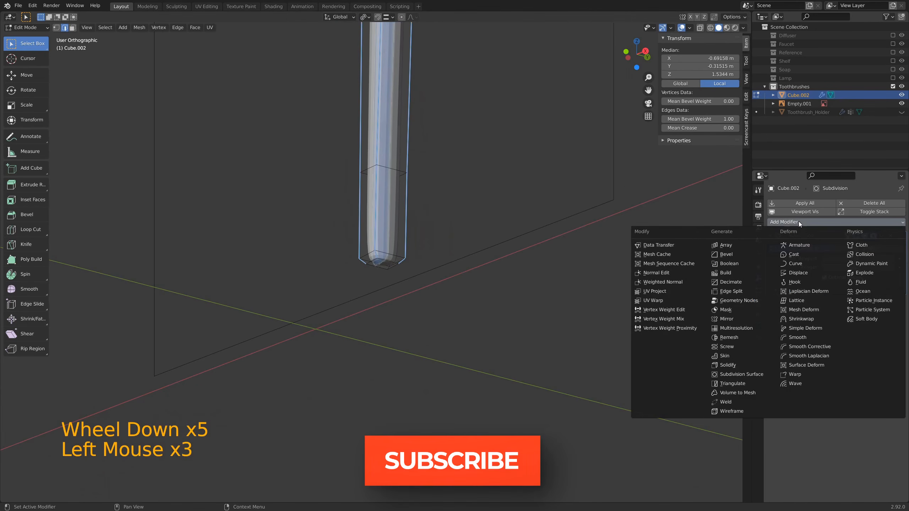
click(737, 255)
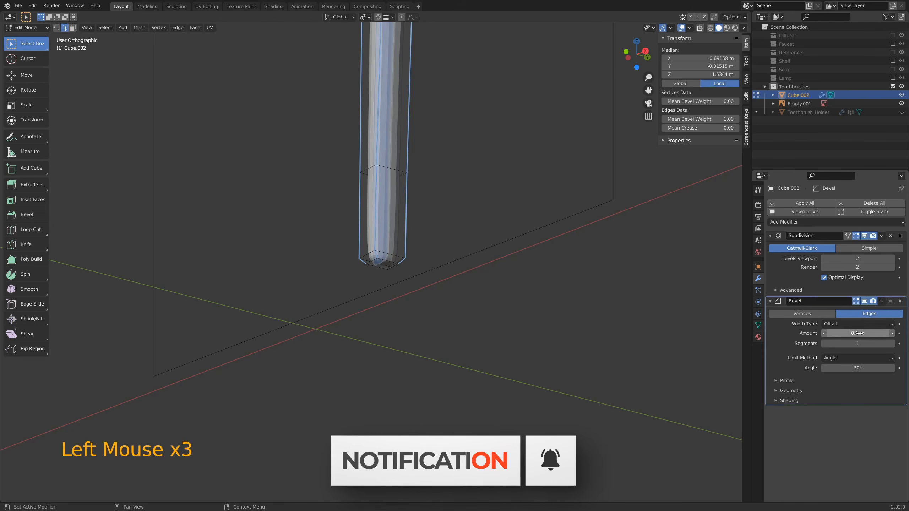
click(883, 344)
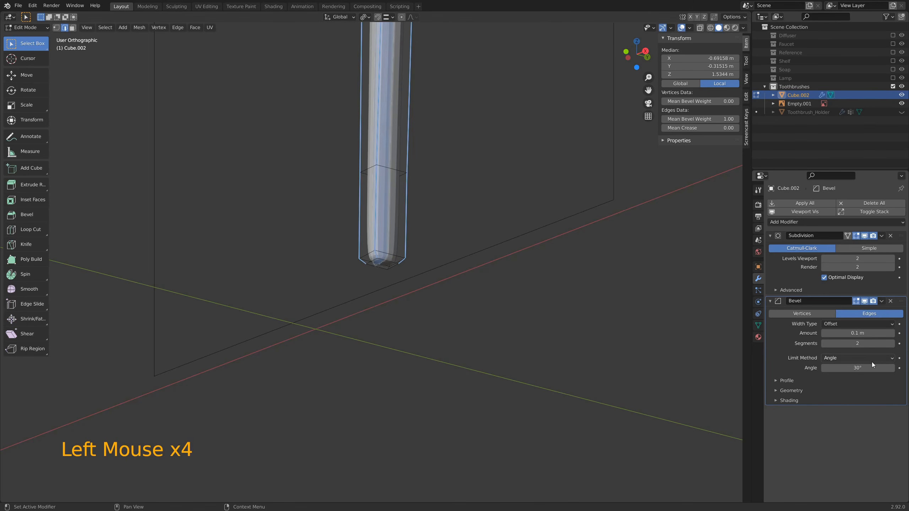
scroll(873, 354, up, 1)
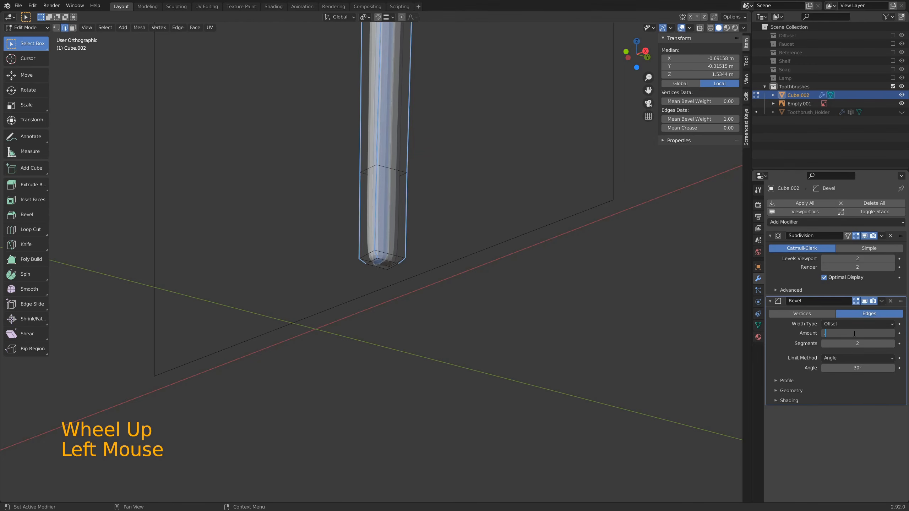
- Limit the Bevel modifier by Weight and set its amount to 0.001 m
text(00)
double_click(856, 334)
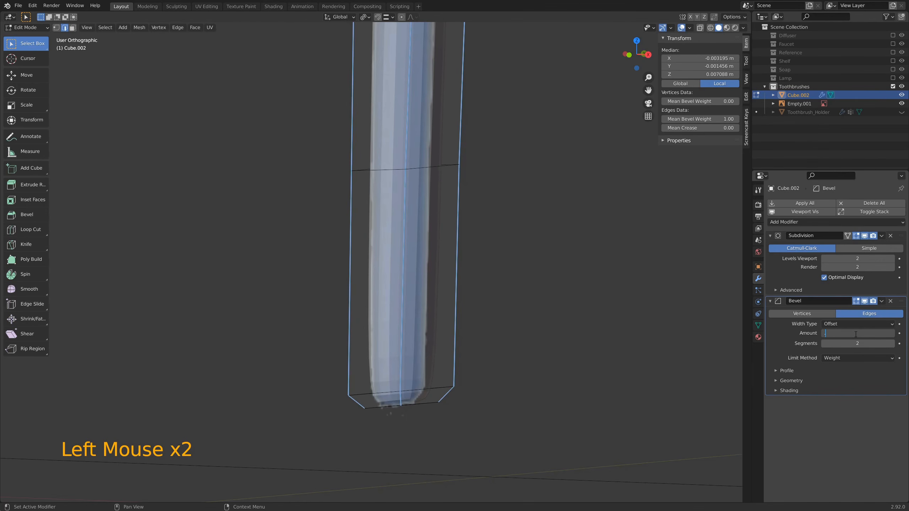
text(.00)
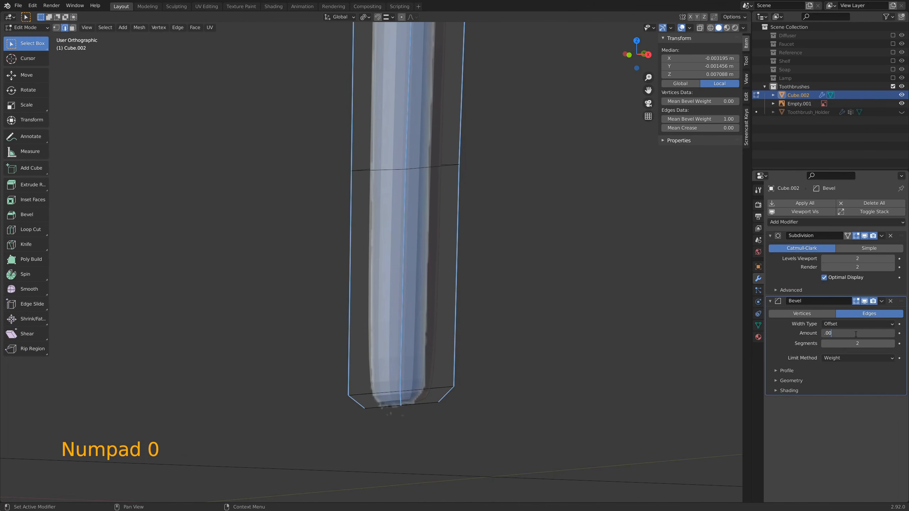
text(1)
key(Return)
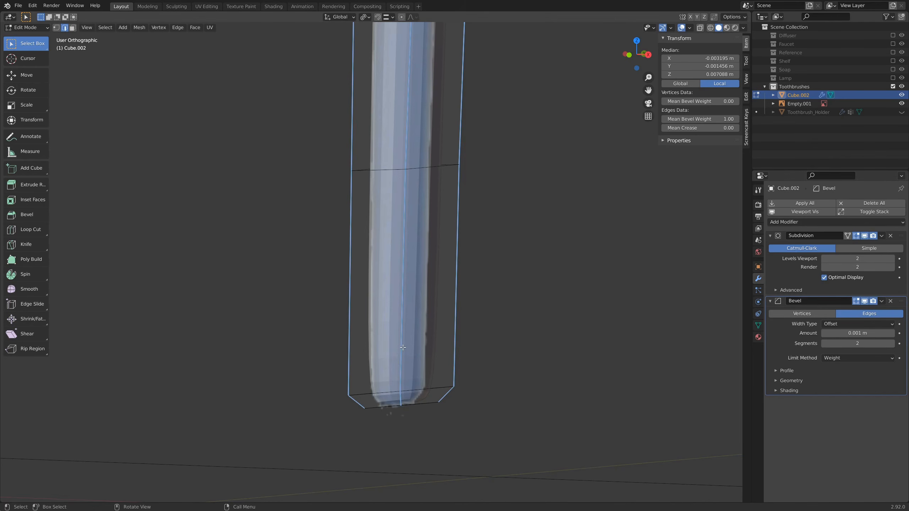
- Move the Bevel modifier above the Subdivision modifier in the stack and check the handle's rounded edges
scroll(403, 347, up, 4)
middle_drag(403, 347, 422, 340)
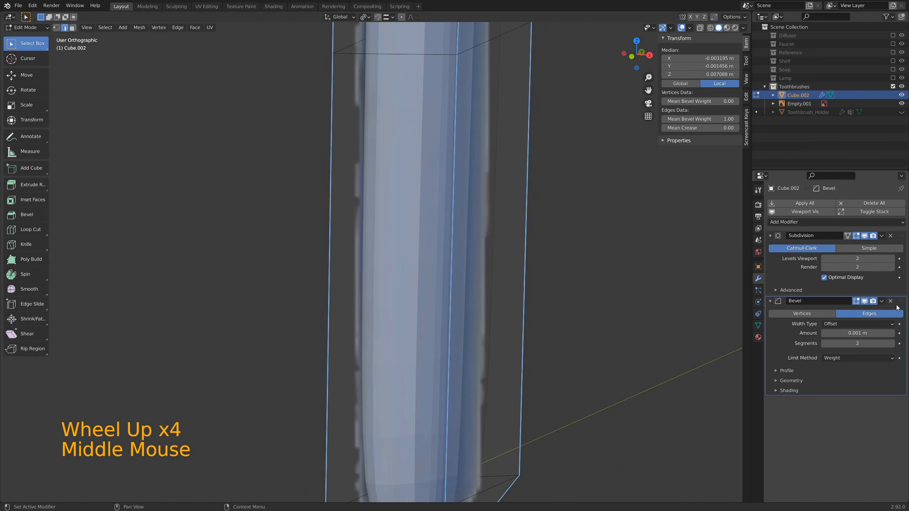
drag(897, 306, 894, 235)
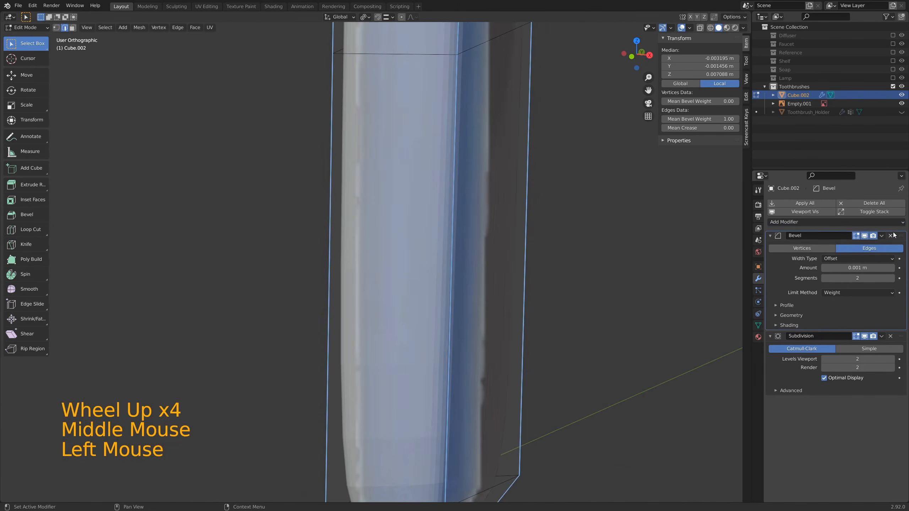
scroll(487, 213, down, 7)
shift+middle_drag(488, 215, 431, 244)
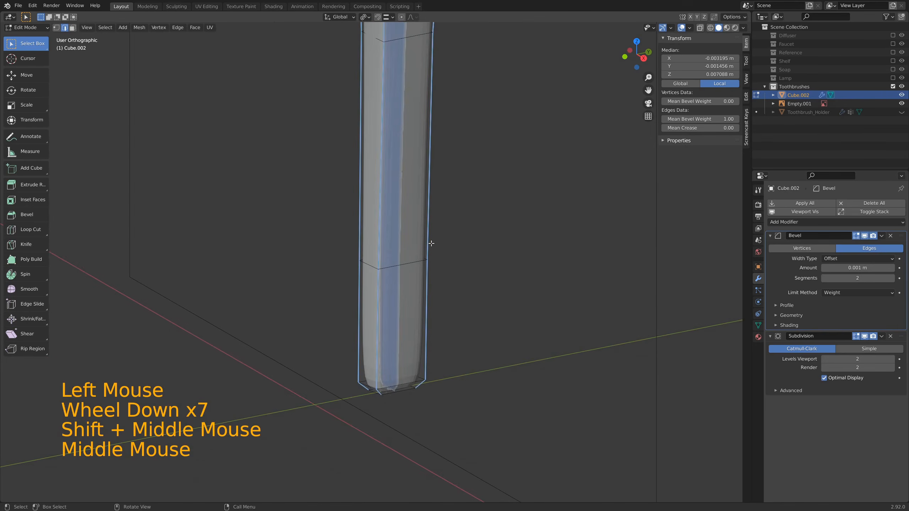
- Leave mesh editing and move the toothbrush reference image into the Reference collection
key(Tab)
scroll(431, 244, down, 12)
click(400, 166)
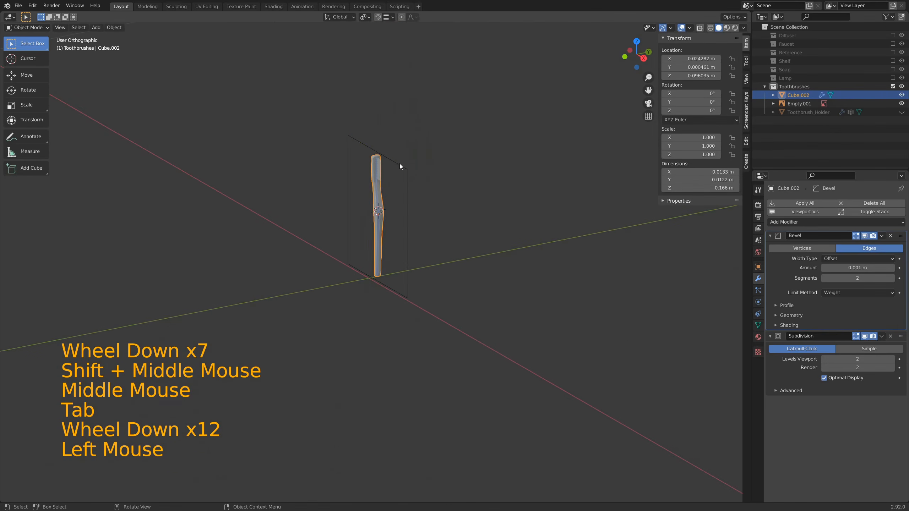
key(m)
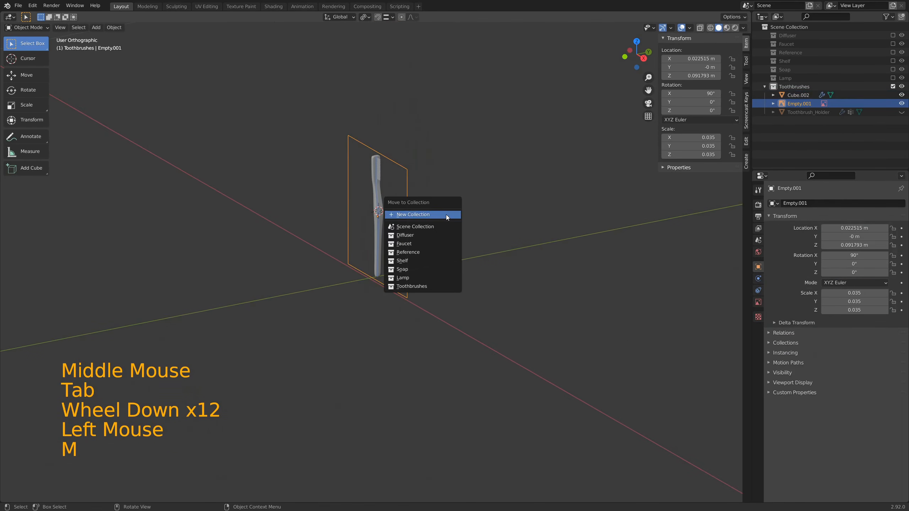
click(432, 253)
scroll(385, 218, up, 4)
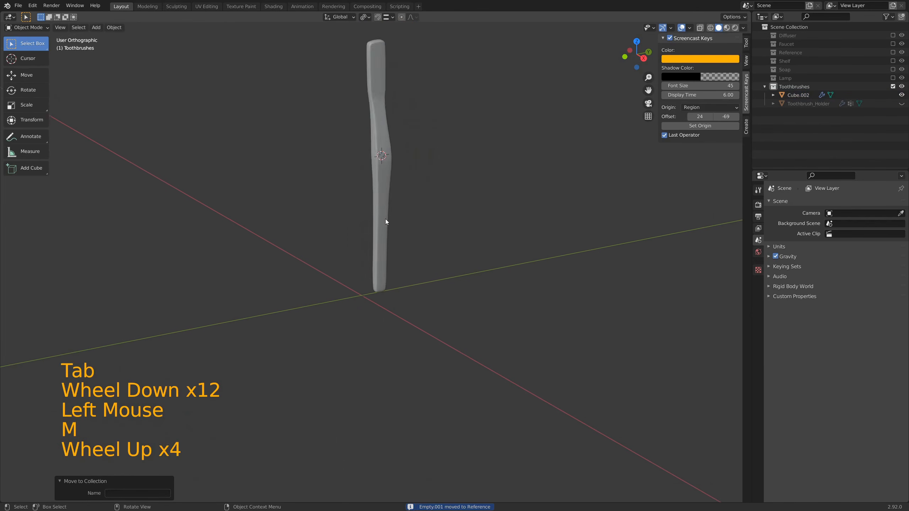
- Bevel the edge loop around the widest part of the handle by about 0.0009 m with 2 segments and leave mesh editing
scroll(385, 218, up, 2)
shift+middle_drag(407, 160, 404, 224)
key(Tab)
scroll(403, 211, up, 3)
scroll(405, 213, down, 3)
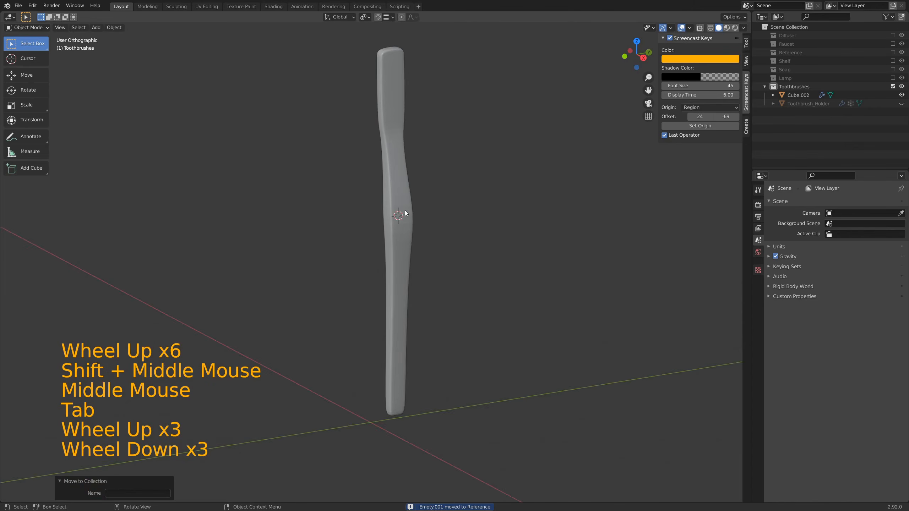
click(405, 213)
key(Tab)
scroll(405, 225, up, 2)
alt+click(418, 198)
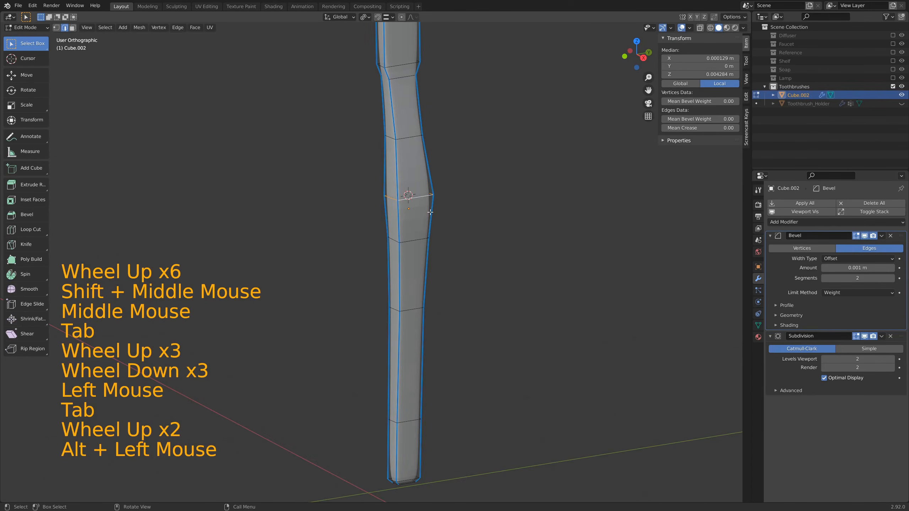
middle_drag(458, 224, 503, 229)
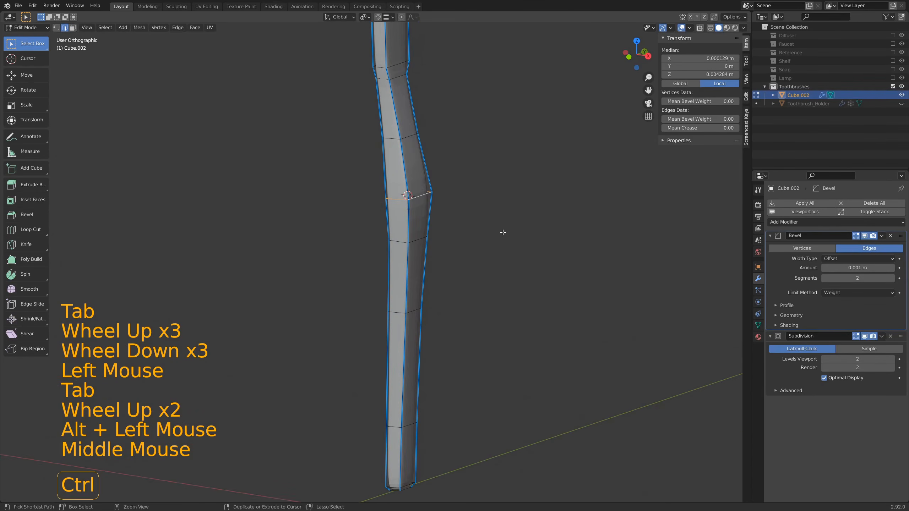
key(ctrl+b)
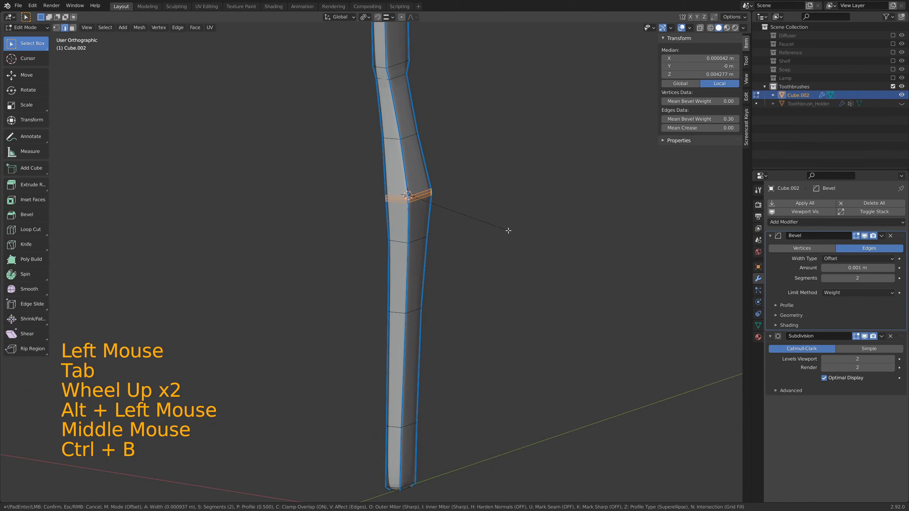
key(Tab)
- Return to mesh editing, add an edge loop on the upper handle and slide it up close beneath the neck's lower edge loop
middle_drag(511, 236, 493, 246)
scroll(494, 246, down, 4)
middle_drag(434, 238, 408, 288)
scroll(389, 172, up, 4)
scroll(399, 167, up, 1)
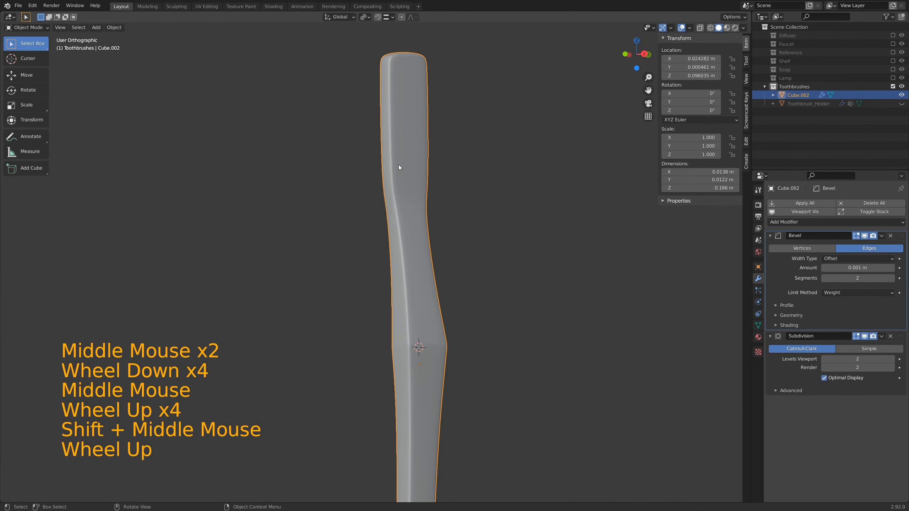
shift+middle_drag(399, 165, 404, 202)
key(Tab)
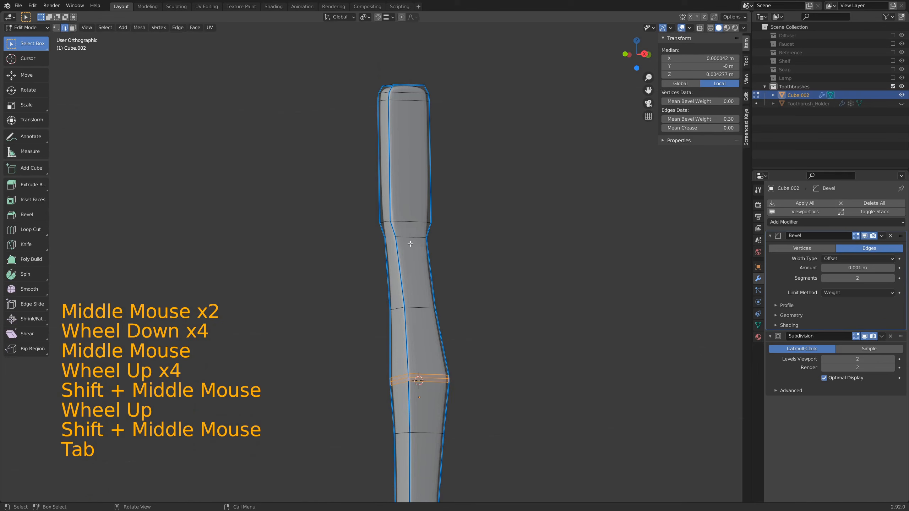
key(ctrl+r)
click(425, 273)
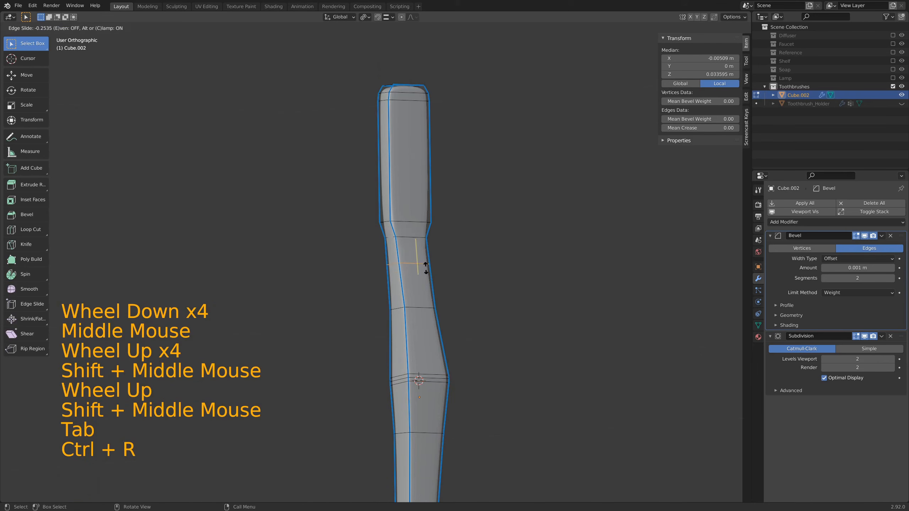
click(429, 246)
- Add an edge loop between the two neck loops and slide it down toward the lower one
key(ctrl+r)
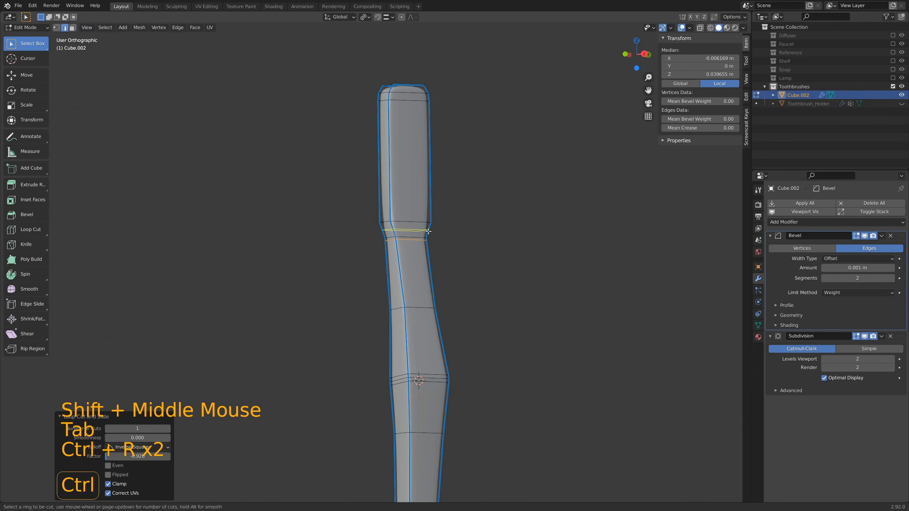
click(429, 232)
click(428, 236)
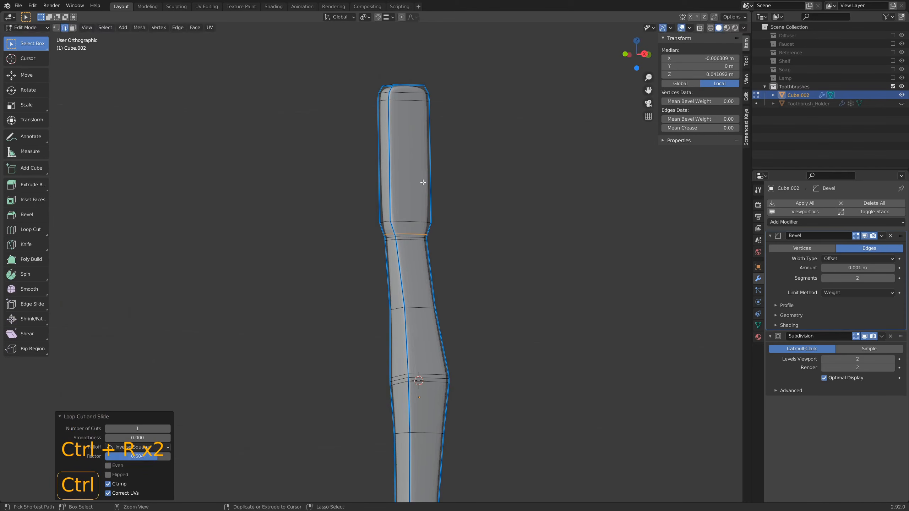
- Bevel the edge loop at the base of the brush head by about 0.0006 m with 2 segments and leave mesh editing
alt+click(408, 221)
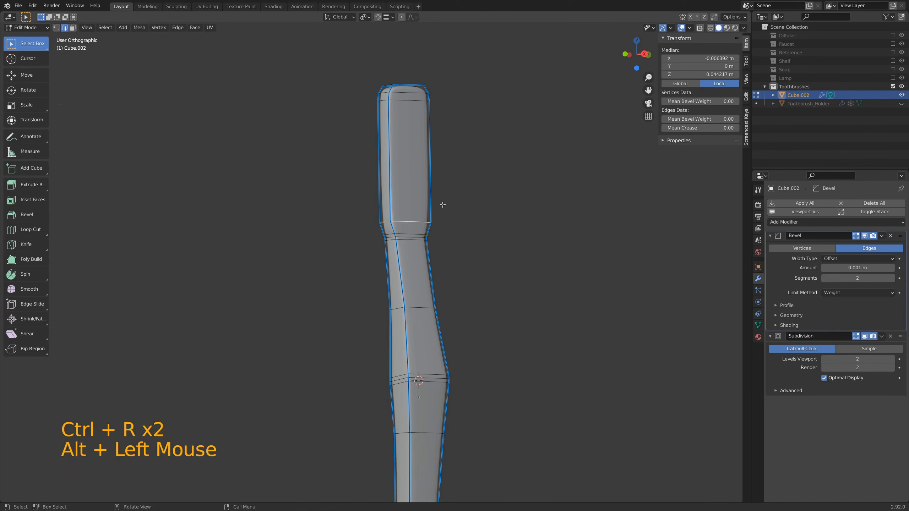
key(ctrl+b)
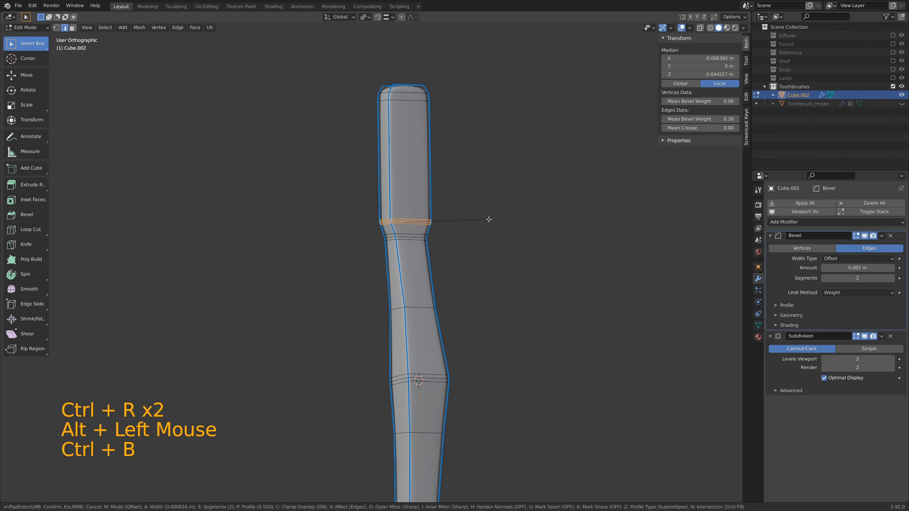
click(489, 219)
key(Tab)
- Set the toothbrush's Subdivision modifier to 1 viewport level
middle_drag(532, 228, 512, 228)
scroll(476, 230, down, 6)
shift+middle_drag(399, 304, 409, 256)
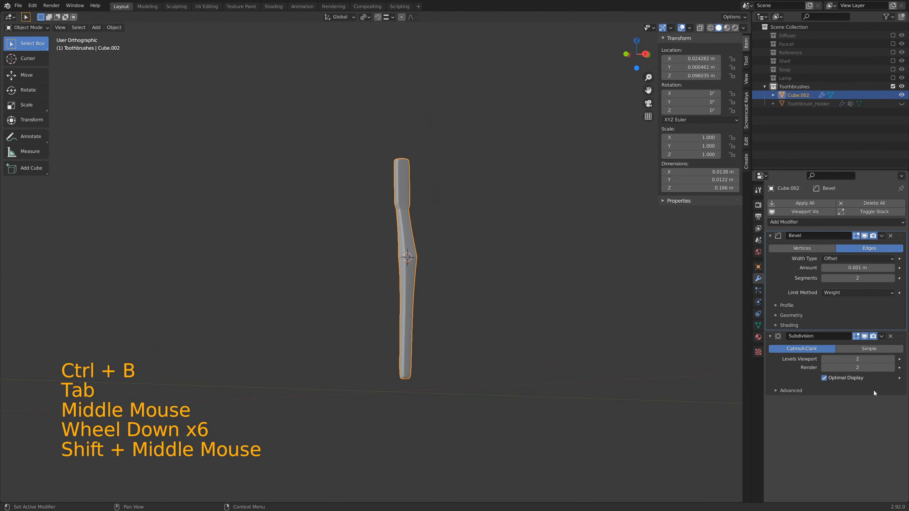
click(823, 359)
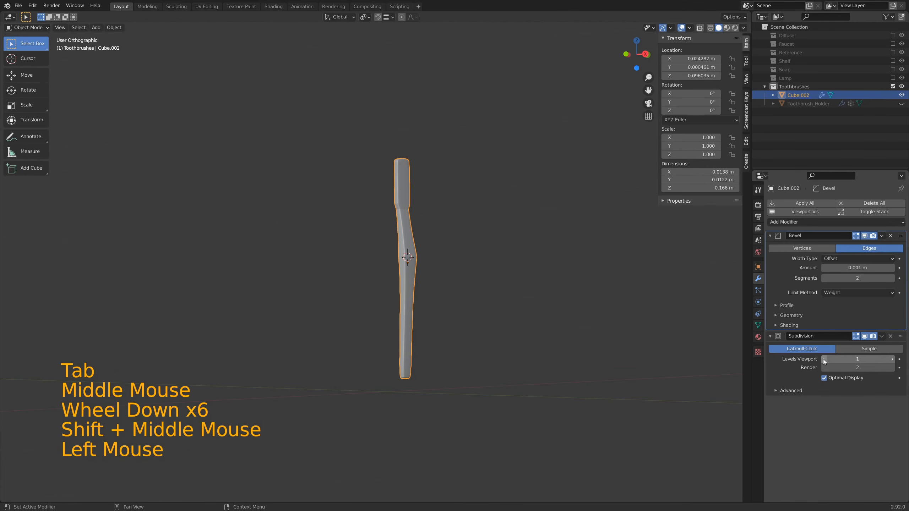
- Set the toothbrush's Subdivision render level to 1 and shade the object smooth
click(824, 368)
shift+middle_drag(439, 217, 441, 223)
scroll(444, 233, up, 4)
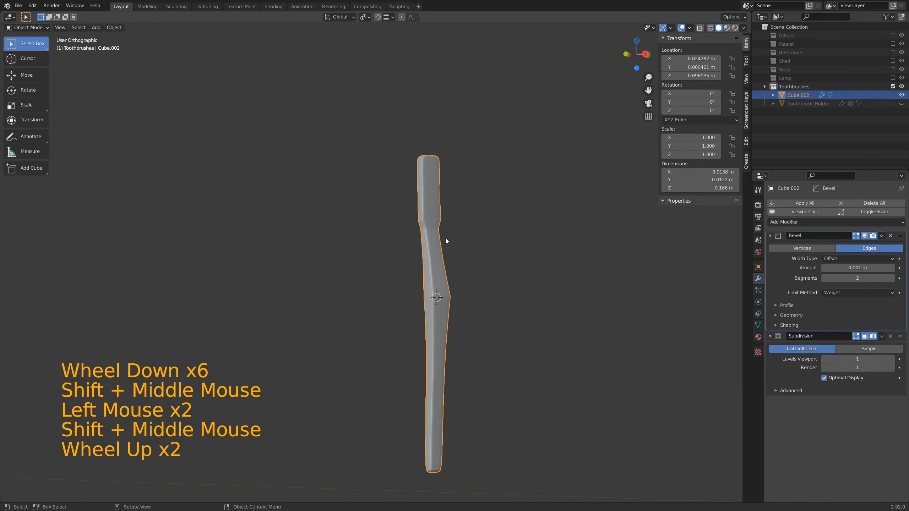
shift+middle_drag(534, 303, 418, 270)
right_click(419, 270)
mouse_move(419, 270)
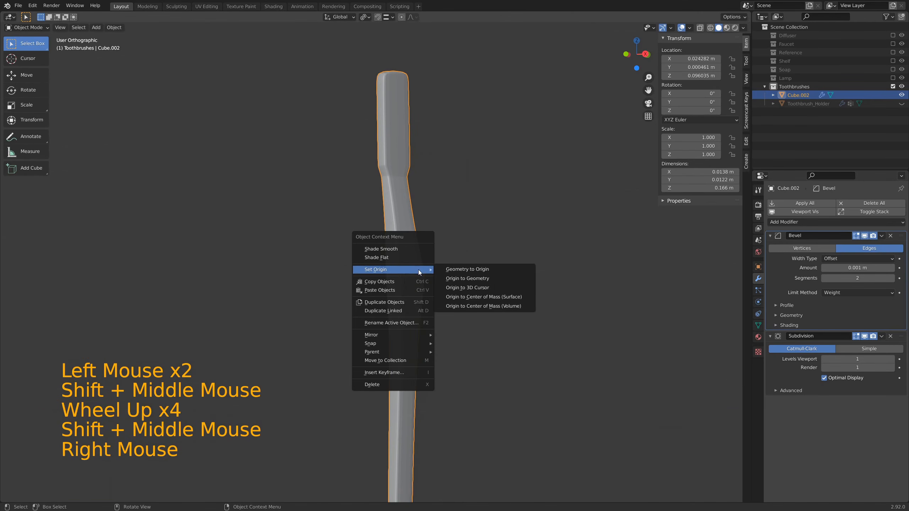
click(408, 249)
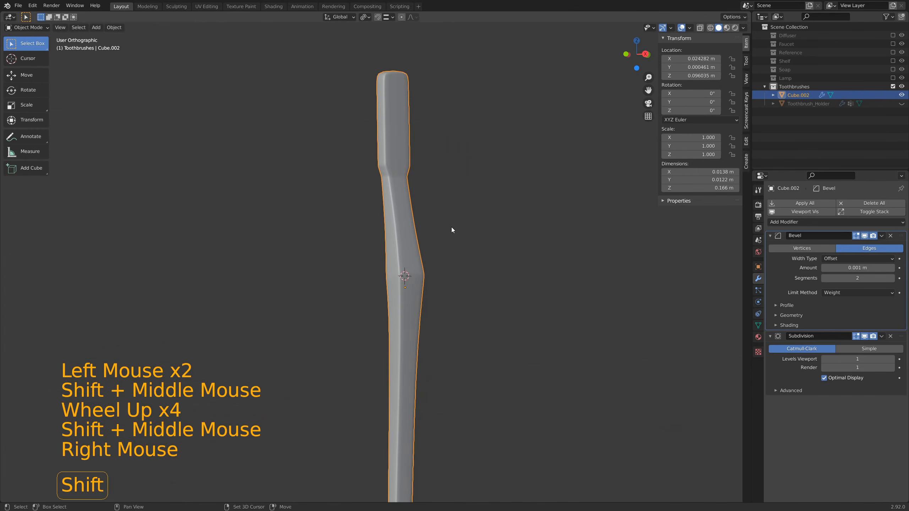
- Collapse both modifiers' settings and, in right view, place the 3D cursor near the upper-left corner of the brush head's face
mouse_move(451, 227)
shift+middle_down()
mouse_move(412, 194)
mouse_move(371, 204)
mouse_move(438, 206)
mouse_move(453, 218)
shift+middle_up()
scroll(444, 205, down, 3)
middle_drag(453, 218, 403, 234)
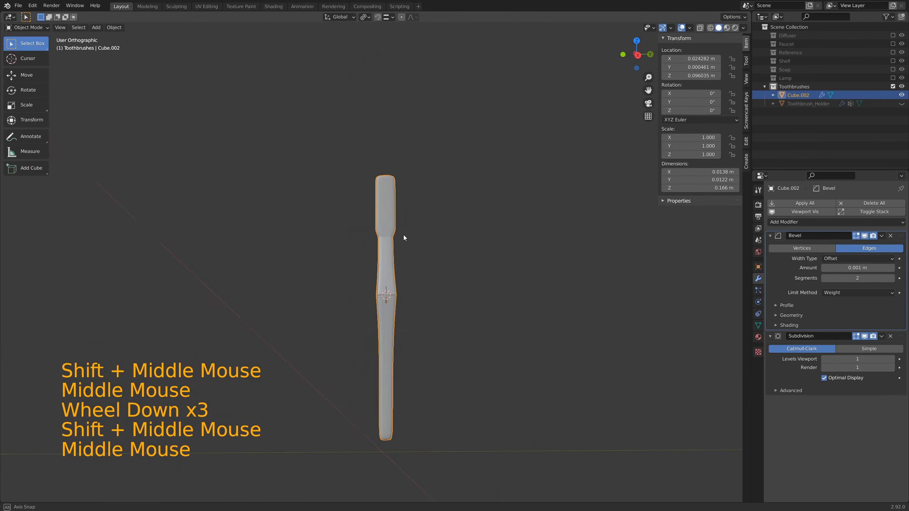
key(KP_1)
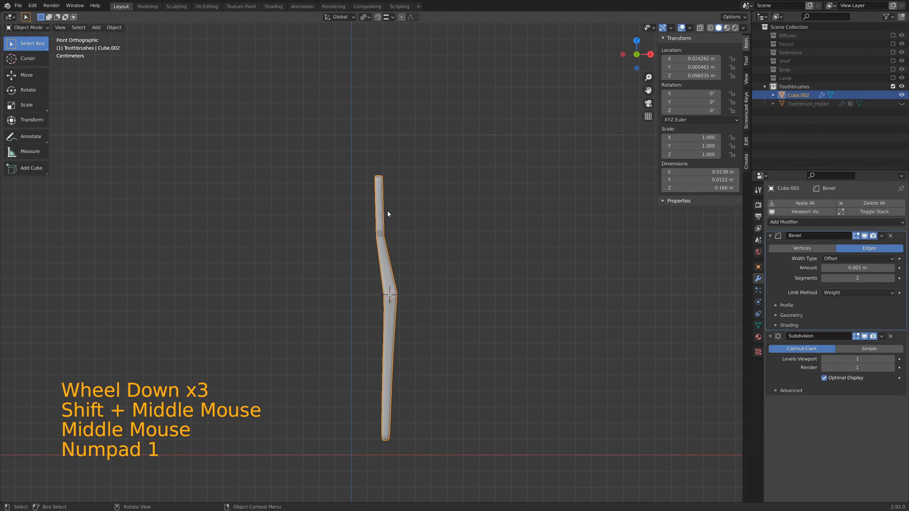
key(KP_3)
scroll(425, 202, up, 4)
shift+middle_drag(419, 138, 331, 293)
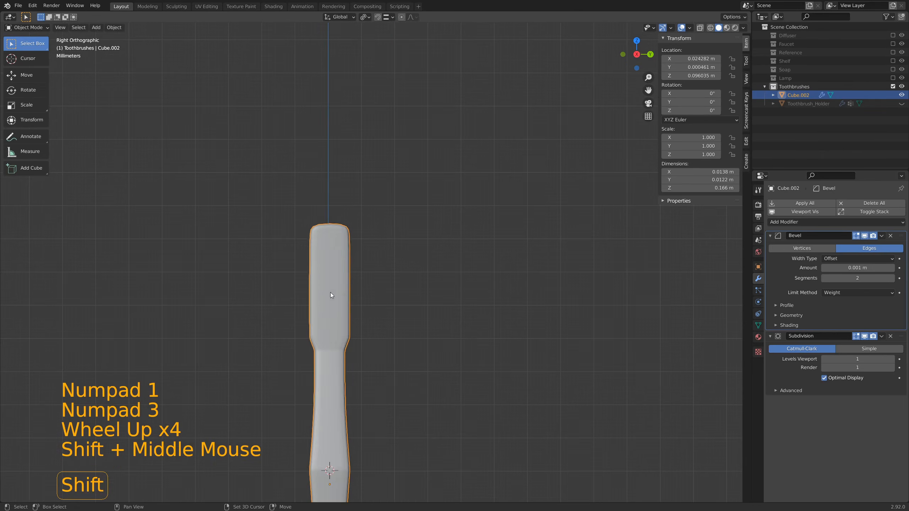
scroll(306, 335, up, 4)
shift+middle_drag(307, 336, 369, 284)
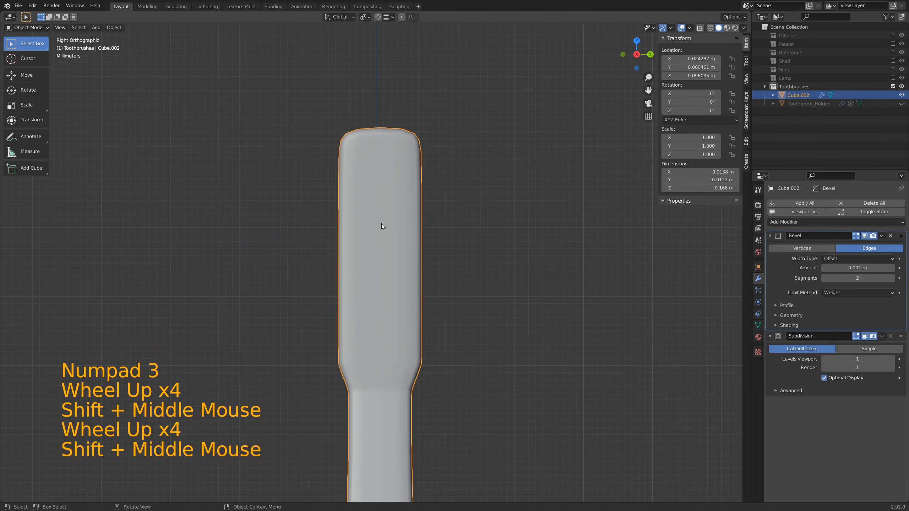
click(770, 235)
click(770, 247)
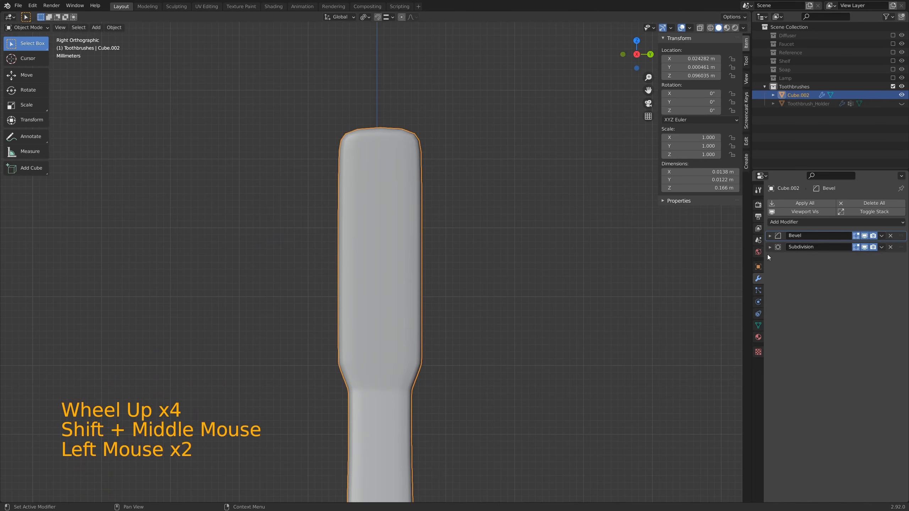
shift+right_click(356, 149)
- Add a mesh circle at the 3D cursor with 6 vertices and a 0.001 m radius, aligned to the view
key(shift+a)
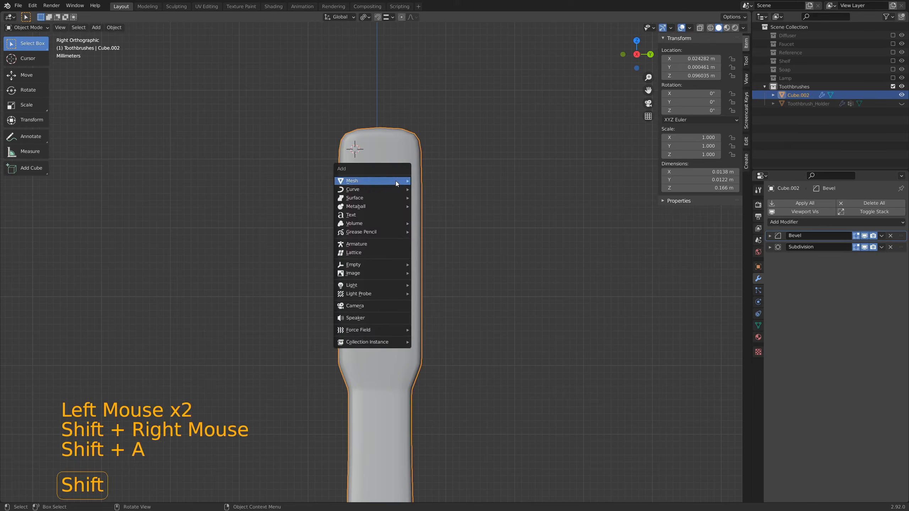
mouse_move(396, 180)
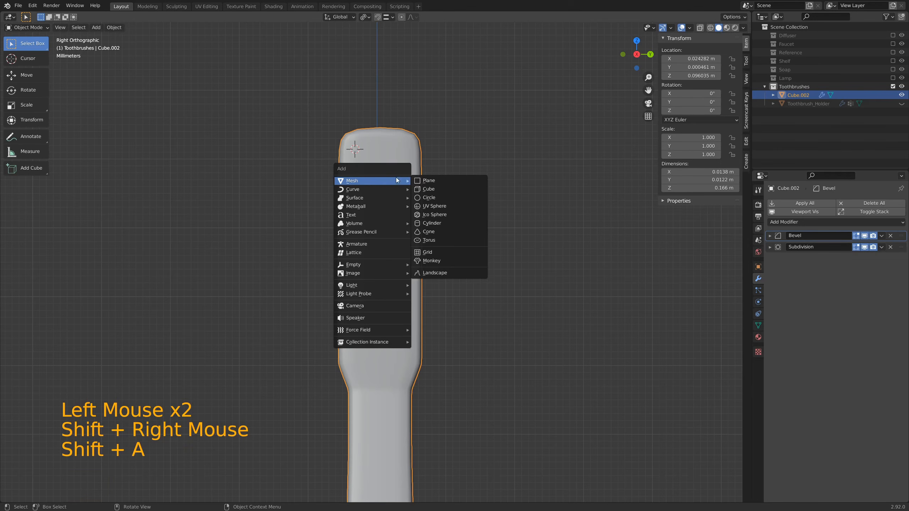
click(428, 199)
click(117, 403)
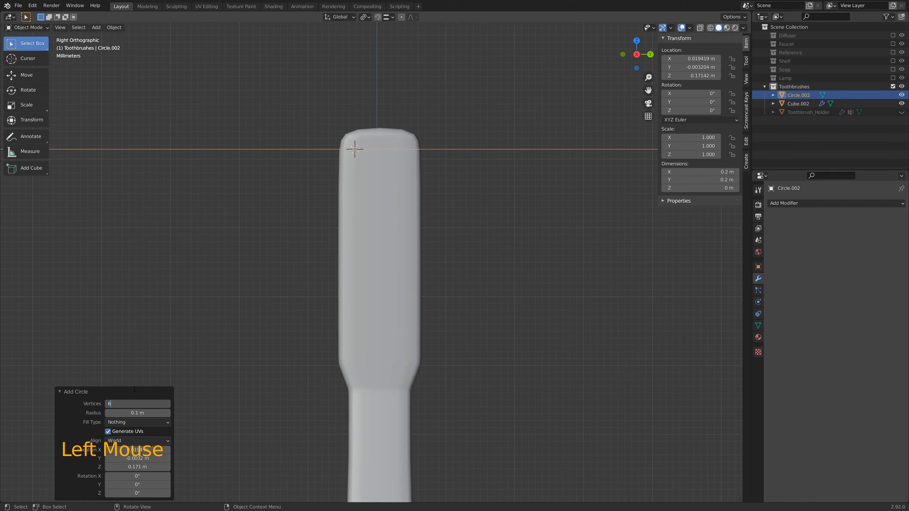
text(.001)
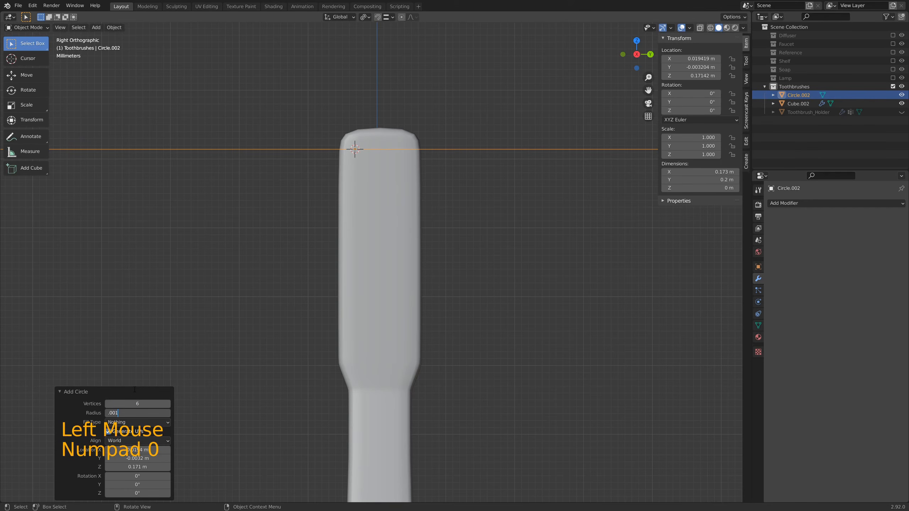
key(Return)
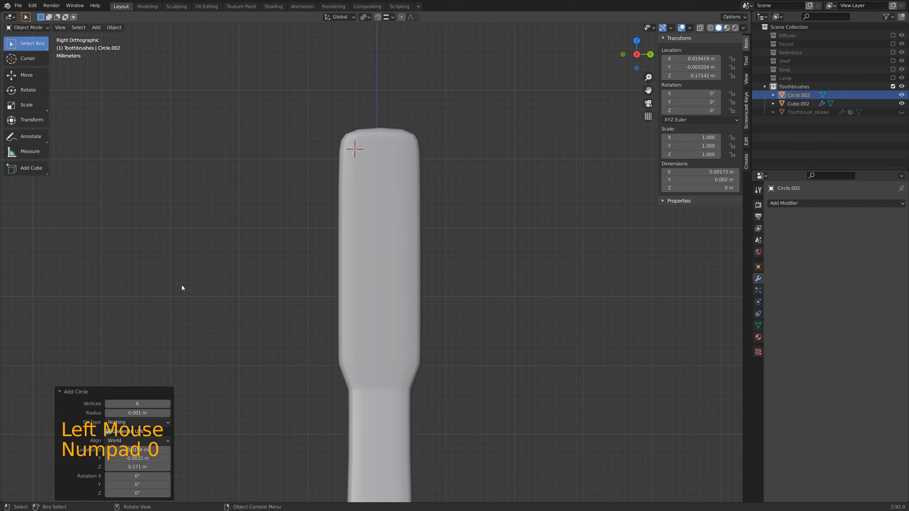
click(136, 445)
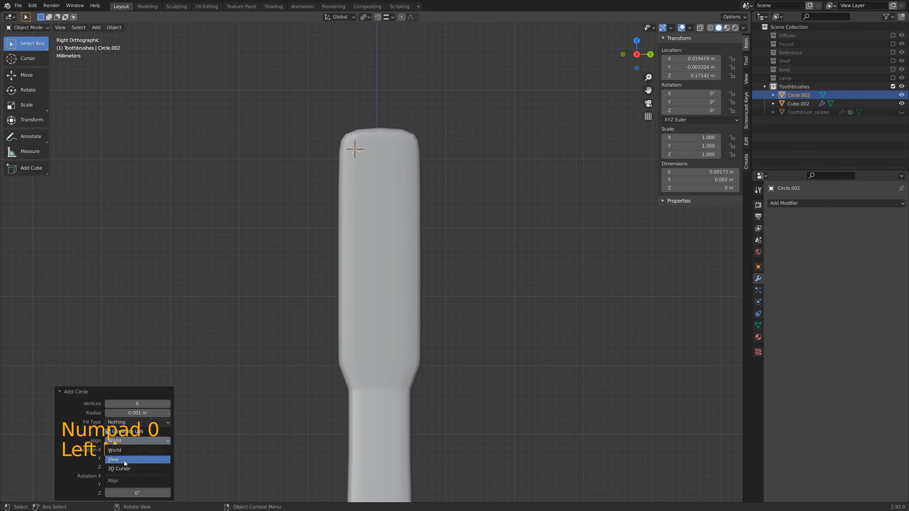
click(124, 460)
- Apply the new circle's rotation and scale
scroll(394, 120, up, 1)
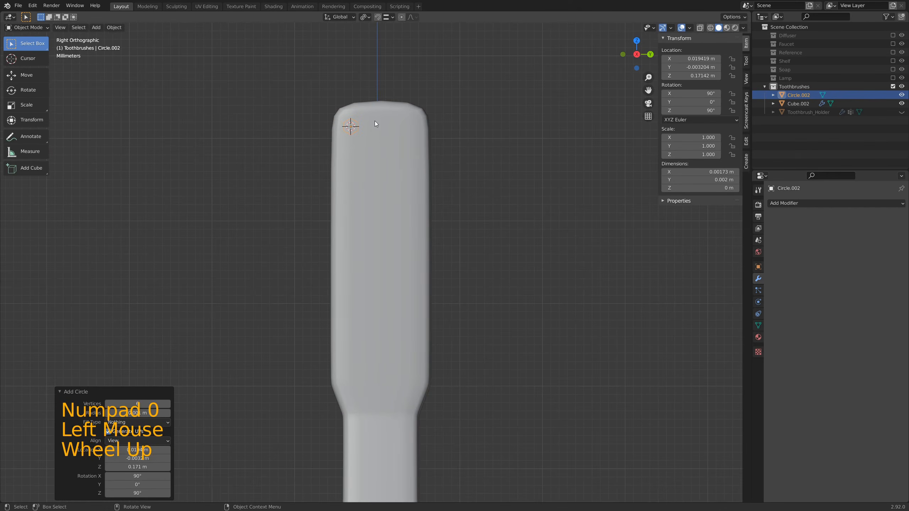
middle_drag(375, 121, 393, 159)
key(ctrl+a)
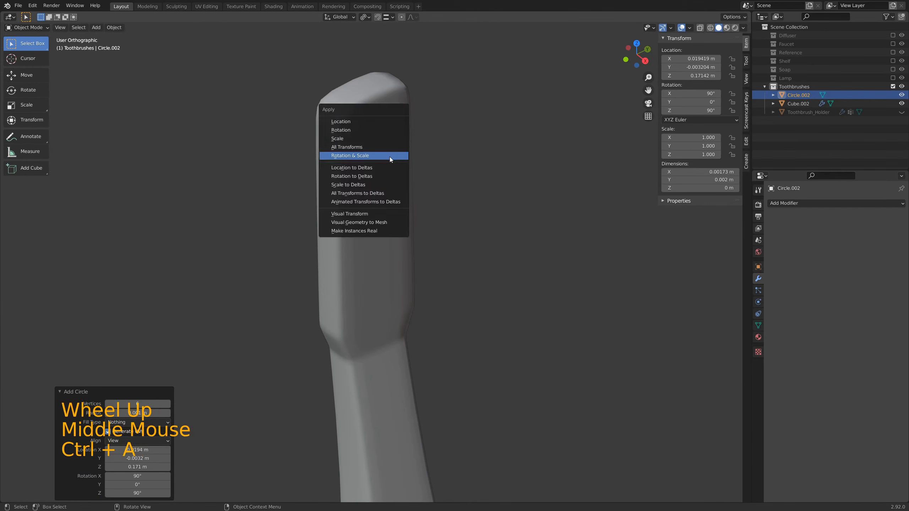
click(389, 157)
- Enter mesh editing on the circle and extrude all its edges about 0.006 m along X as a bristle
key(Tab)
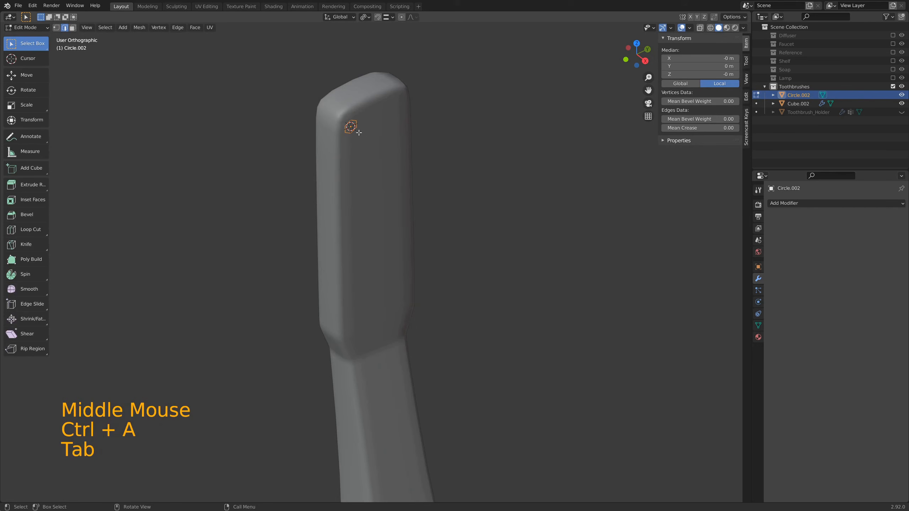
key(2)
click(358, 133)
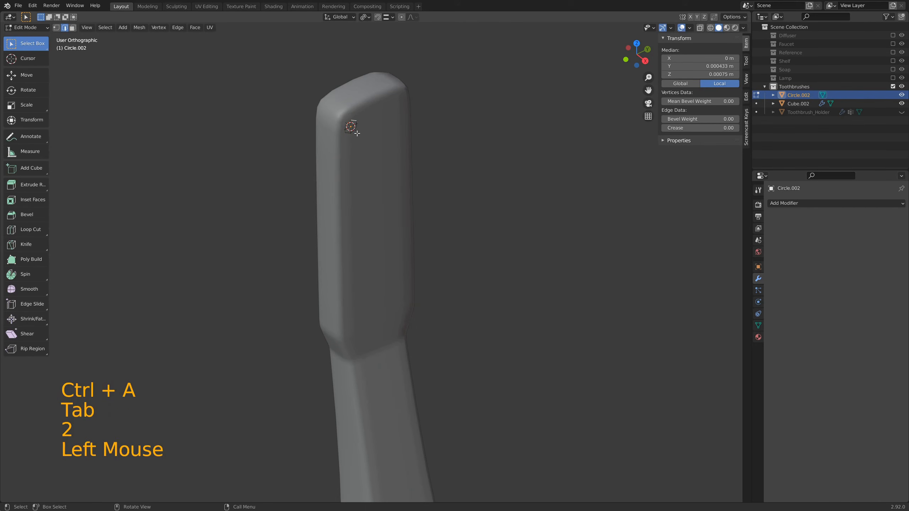
key(a)
key(e)
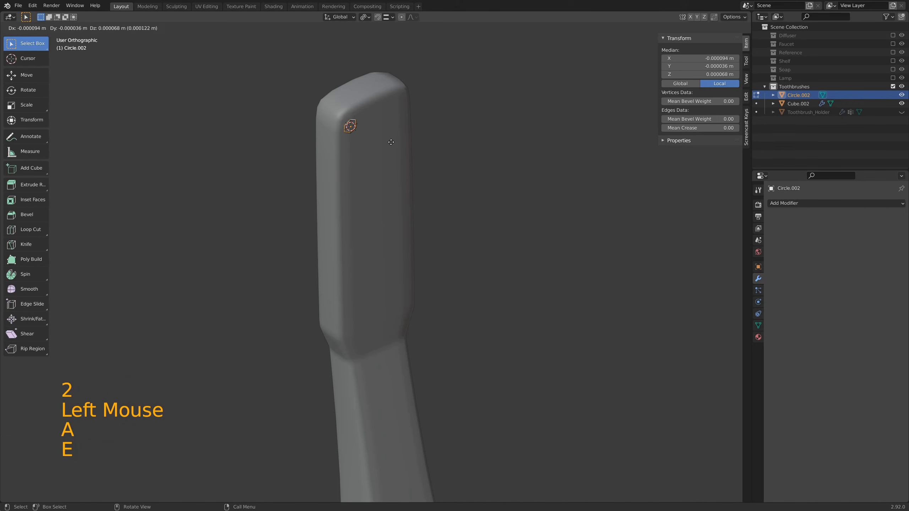
key(x)
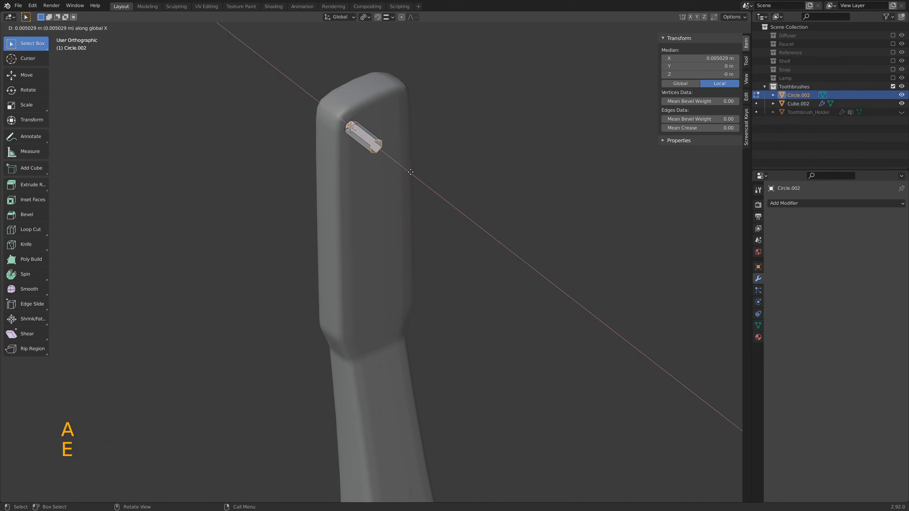
click(413, 189)
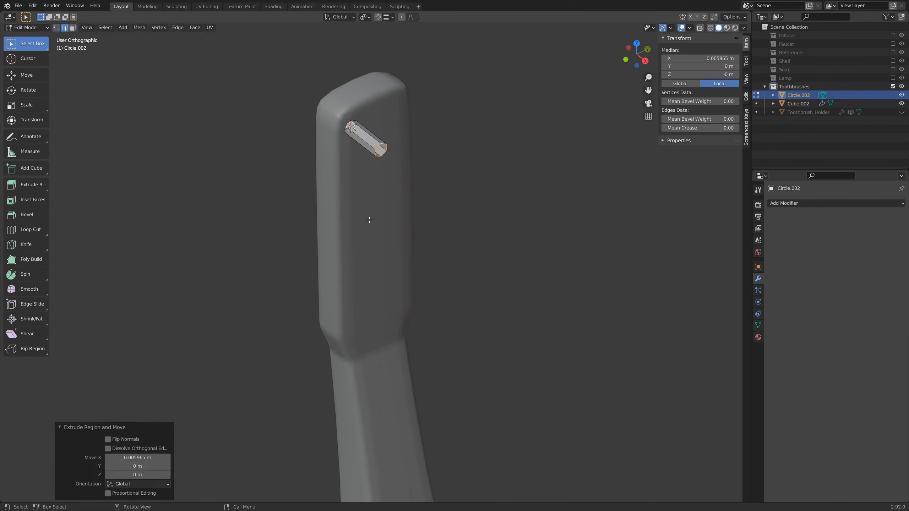
- Show the reference in front view, move the bristle's end about 0.0039 m along X to the pictured bristle tips, and hide the reference
key(KP_3)
key(KP_1)
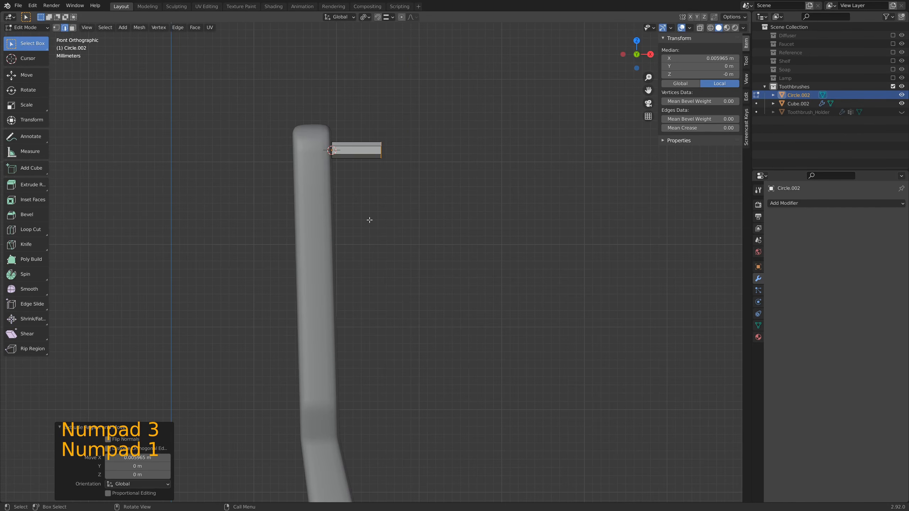
click(893, 52)
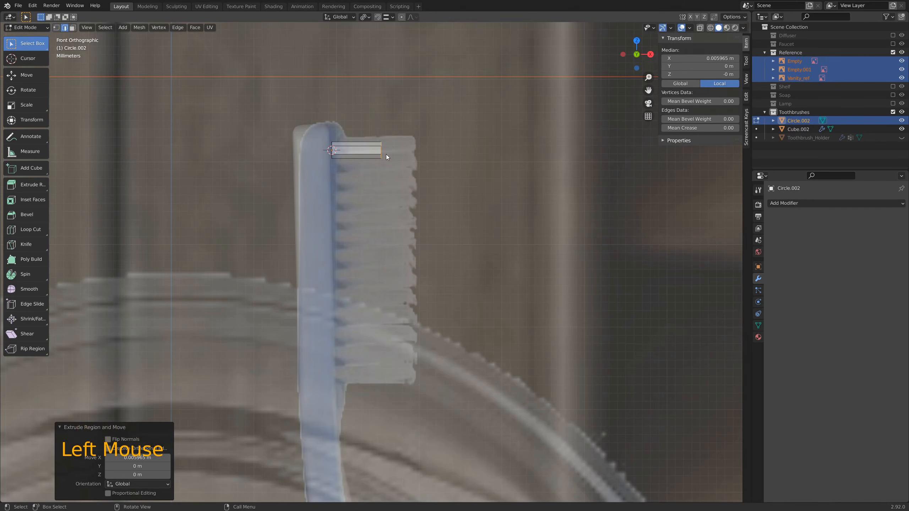
key(g)
key(x)
click(426, 156)
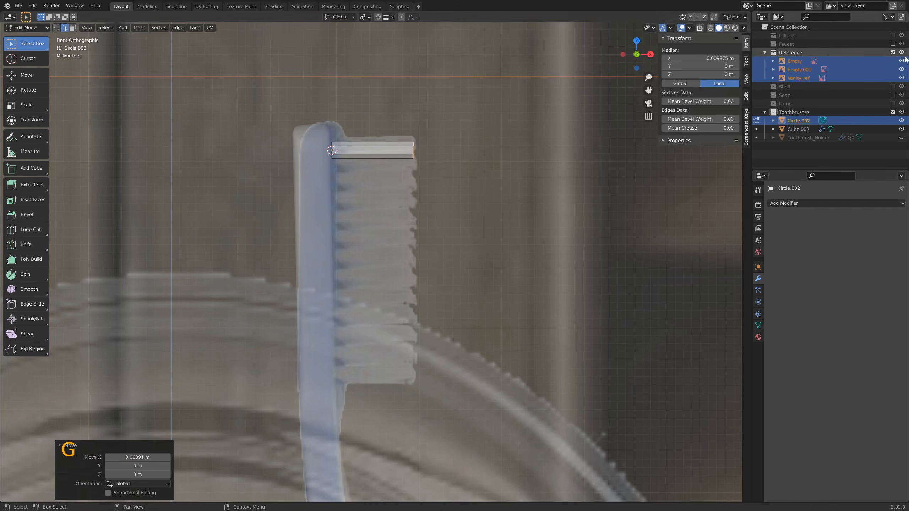
click(893, 52)
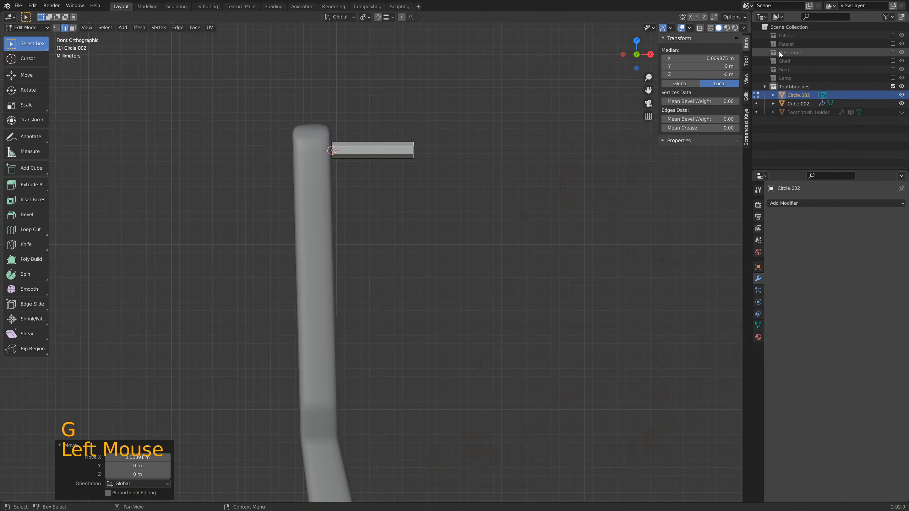
- Extrude the bristle's open end inward at a scale of about 0.75 and close it with Grid Fill
middle_drag(587, 132, 470, 240)
scroll(463, 162, up, 4)
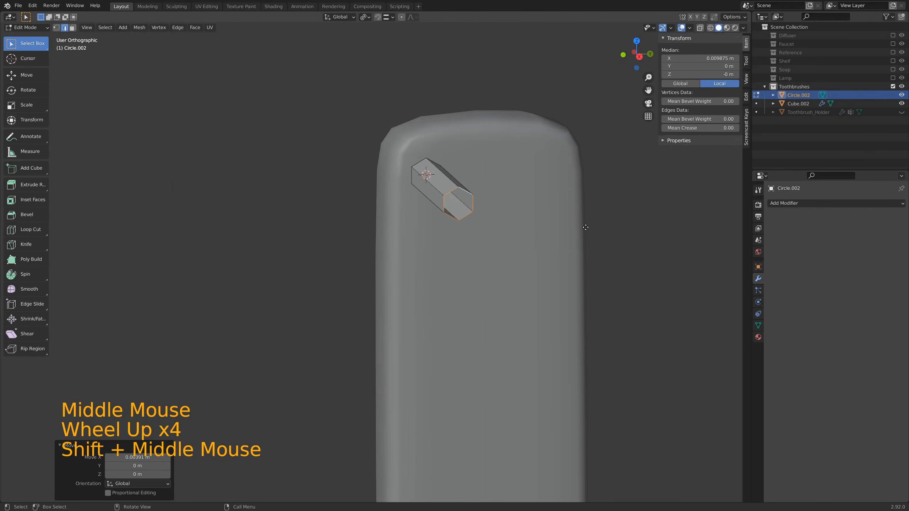
key(e)
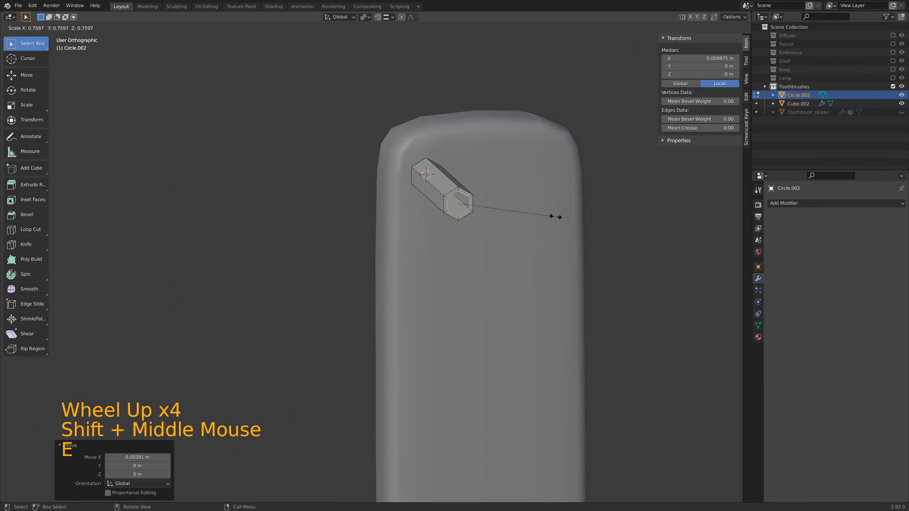
click(554, 216)
key(ctrl)
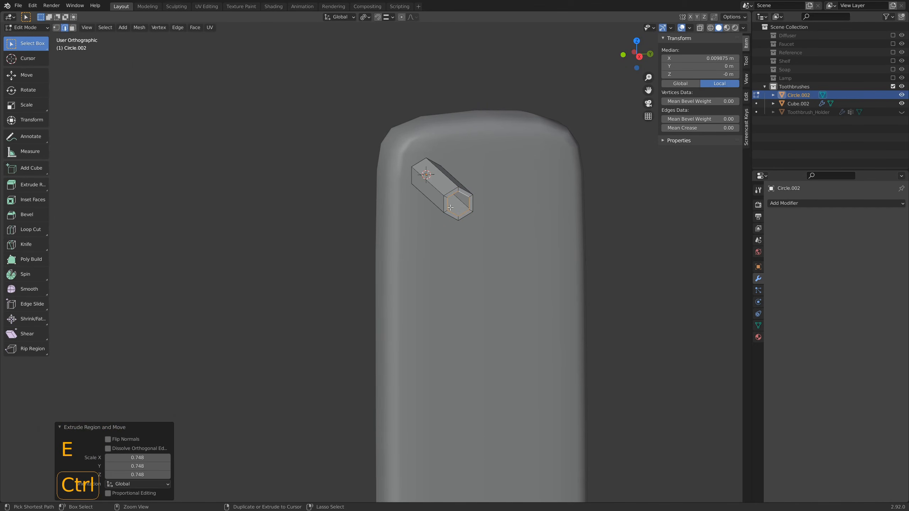
key(ctrl+f)
click(450, 208)
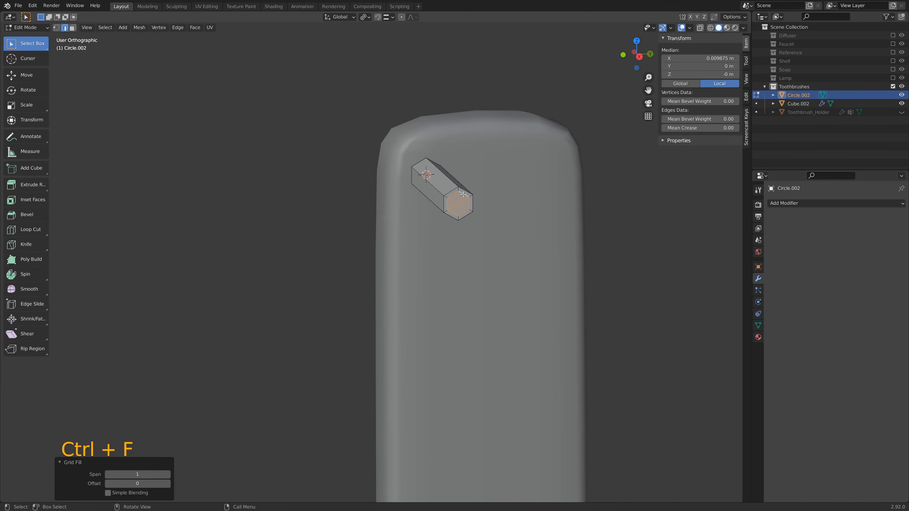
- Add an edge loop around the bristle and slide it close to its outer tip
middle_drag(444, 186, 414, 196)
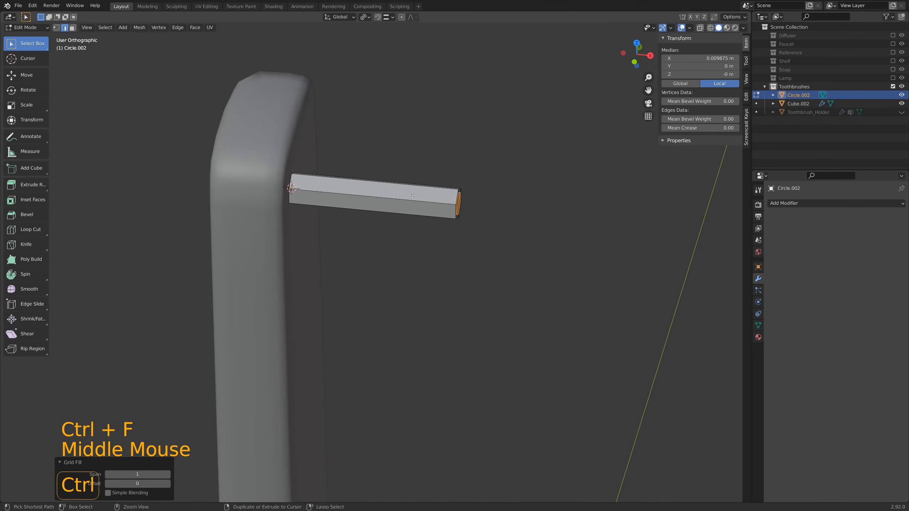
key(ctrl+r)
click(414, 196)
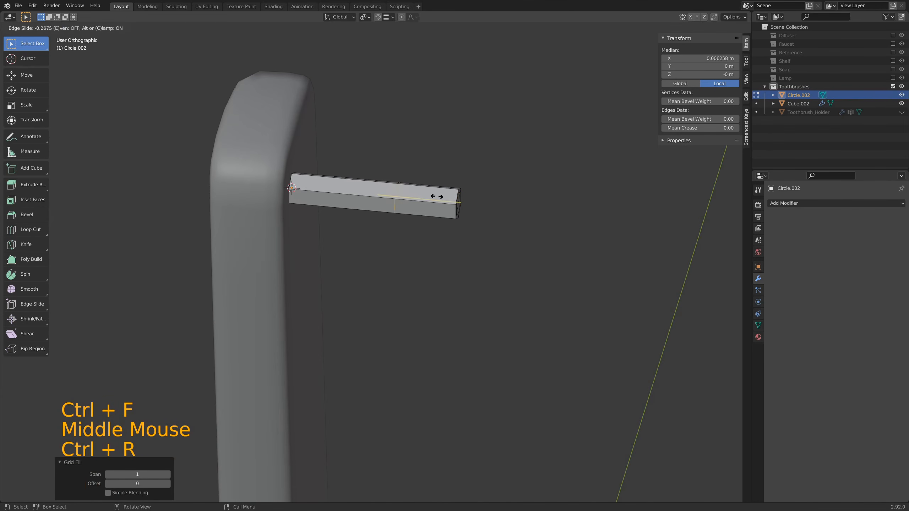
click(492, 203)
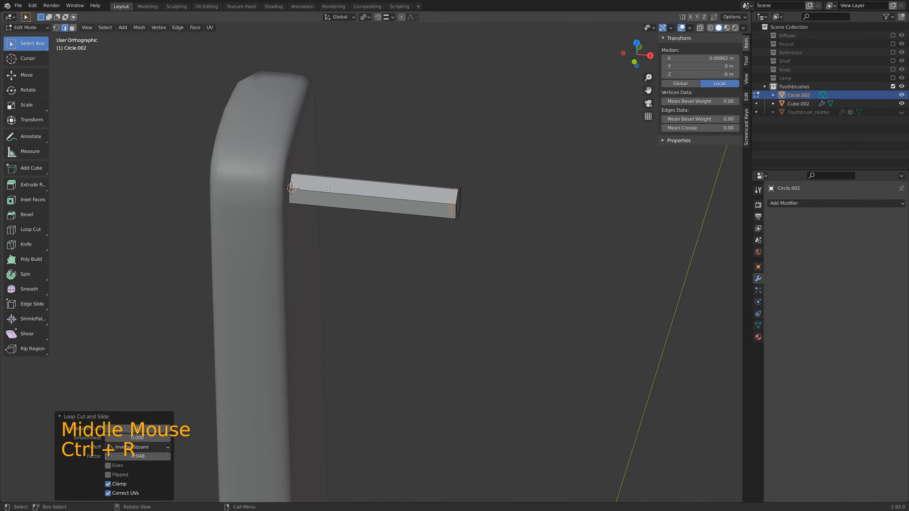
- Select the bristle's base edge loop, scale it down slightly and leave mesh editing
alt+click(491, 142)
key(s)
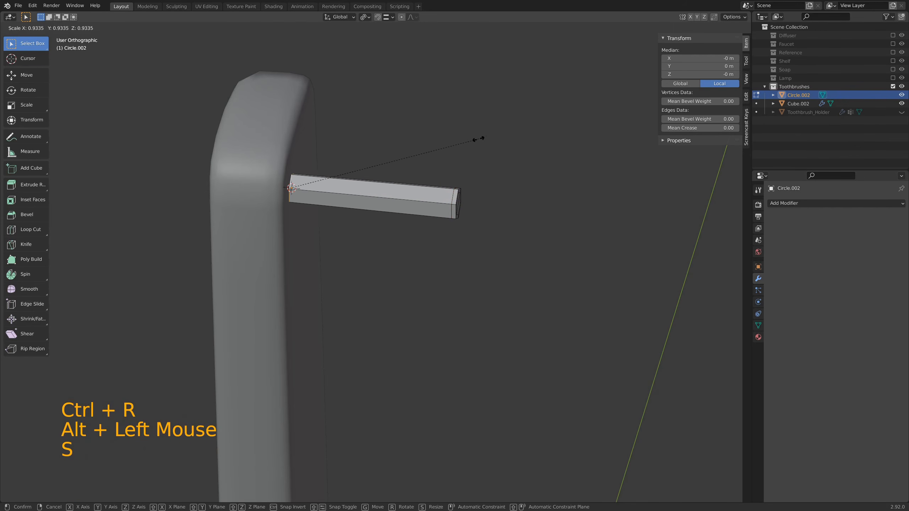
click(442, 140)
key(Tab)
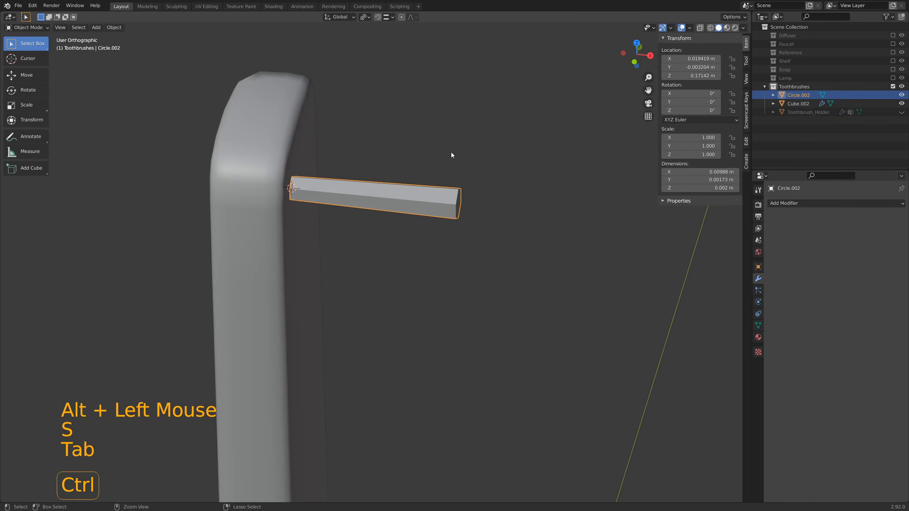
- Add a level 1 Subdivision modifier to the bristle and return to mesh editing
key(ctrl+1)
middle_drag(493, 221, 453, 204)
key(Tab)
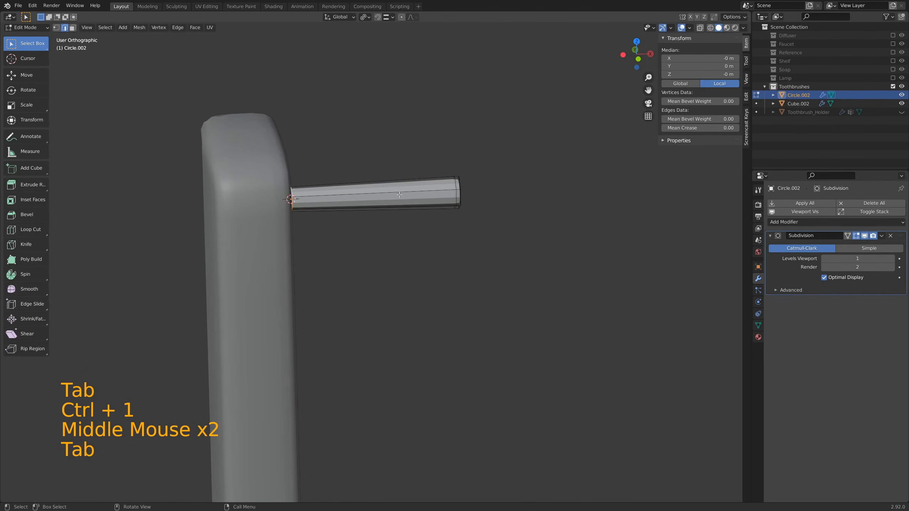
- Add two evenly spaced edge loops along the bristle without sliding them and leave mesh editing
key(ctrl+r)
scroll(399, 196, up, 1)
click(400, 196)
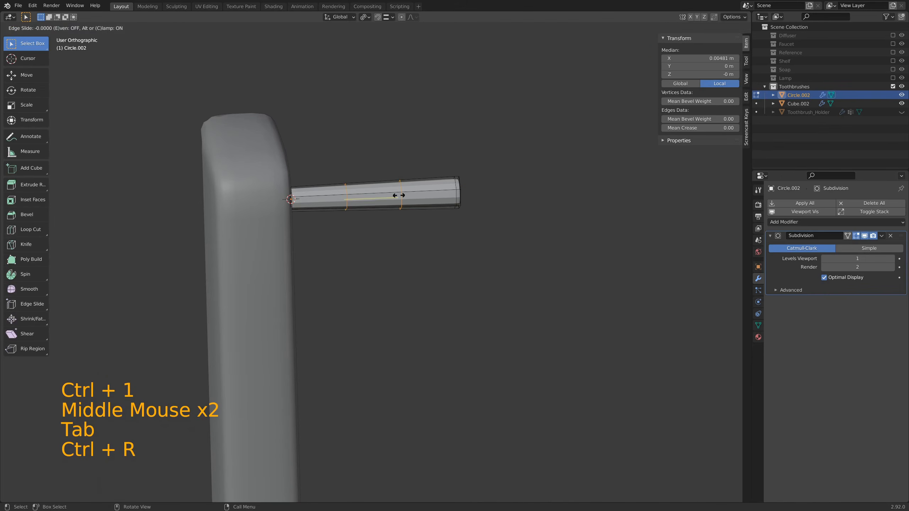
right_click(401, 197)
key(Tab)
- Shade the bristle object smooth
middle_drag(406, 202, 430, 197)
right_click(417, 201)
click(405, 200)
- Add an Array modifier to the bristle and switch it from relative to constant offset
scroll(462, 195, down, 4)
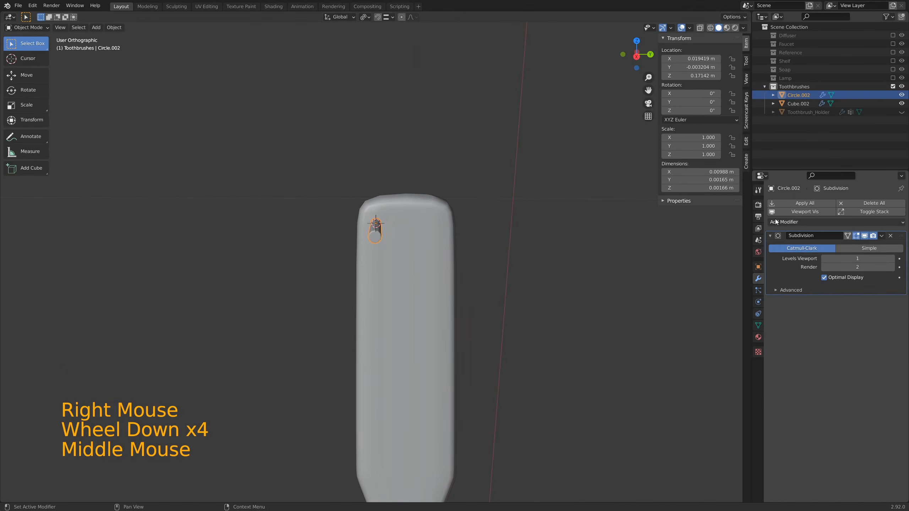
click(794, 223)
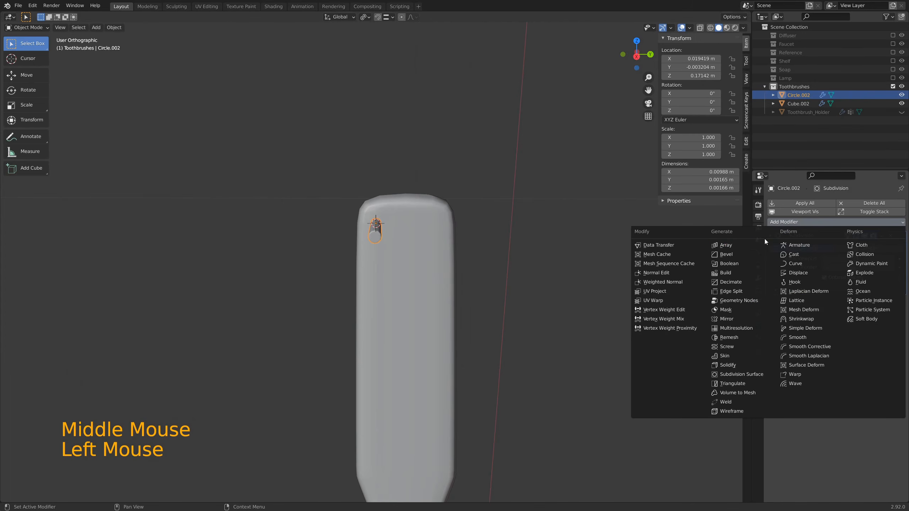
click(736, 246)
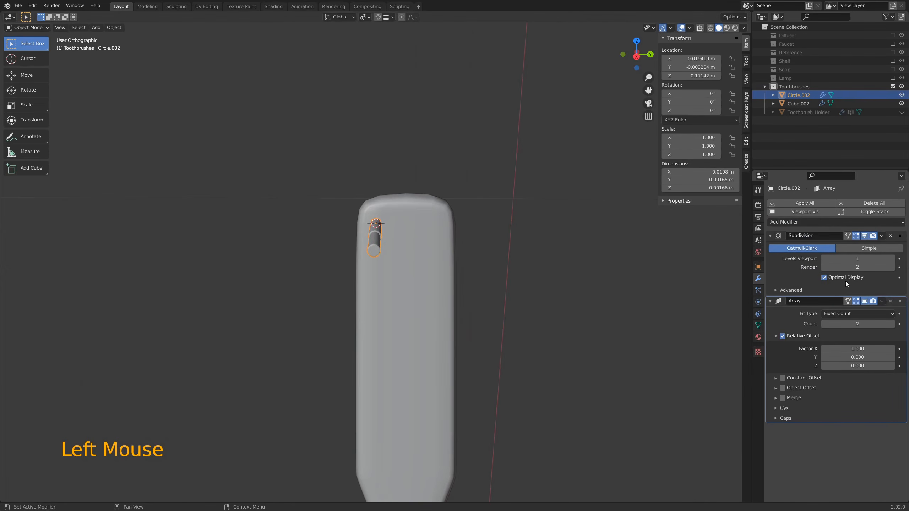
middle_drag(408, 257, 423, 270)
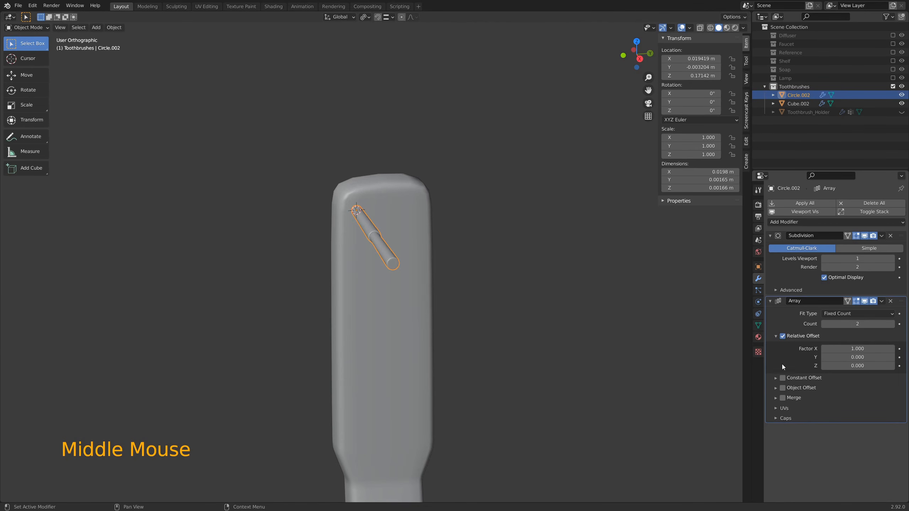
click(783, 337)
click(784, 379)
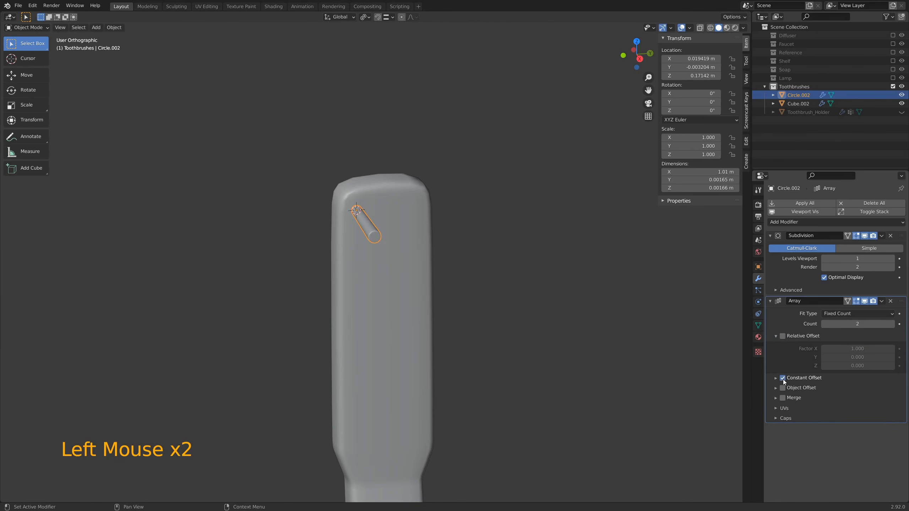
click(776, 379)
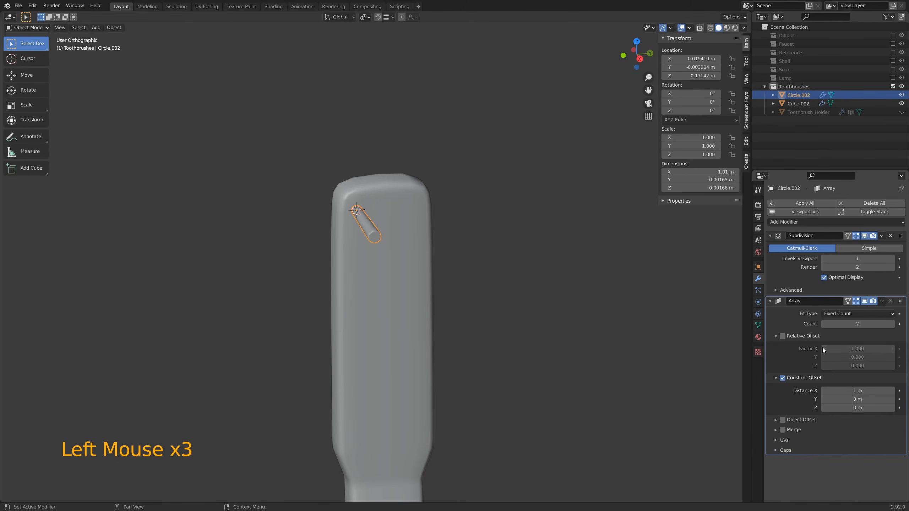
- Set the bristle array's constant offset to 0 m in X and 0.002 m in Y
click(854, 390)
text(0)
key(Return)
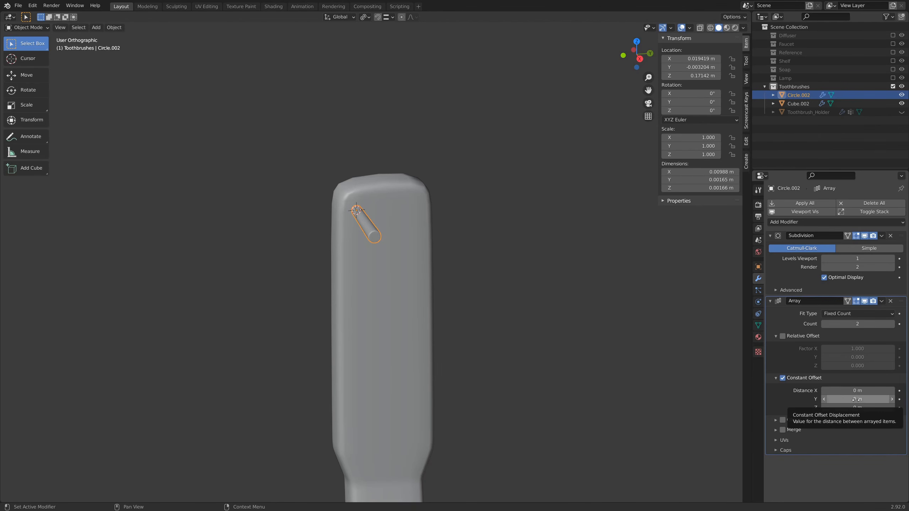
middle_drag(340, 203, 390, 204)
scroll(362, 229, up, 3)
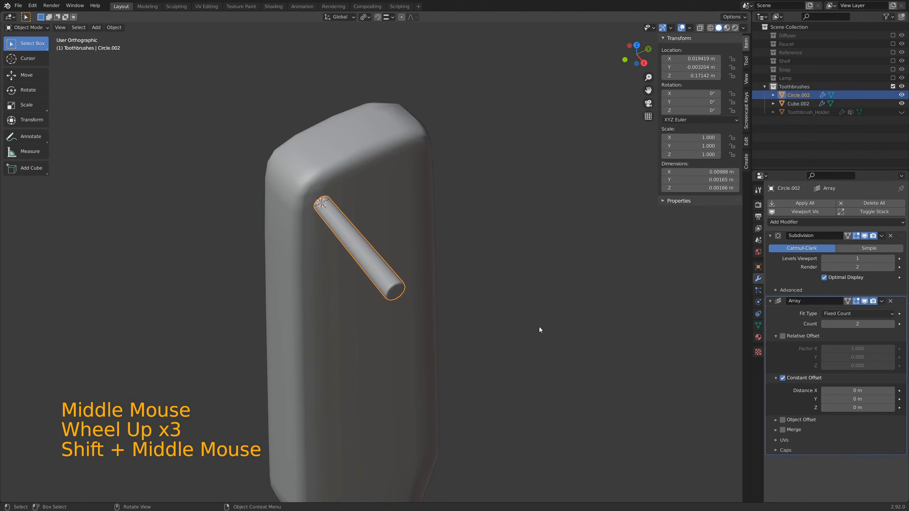
shift+click(852, 398)
shift+drag(852, 398, 863, 398)
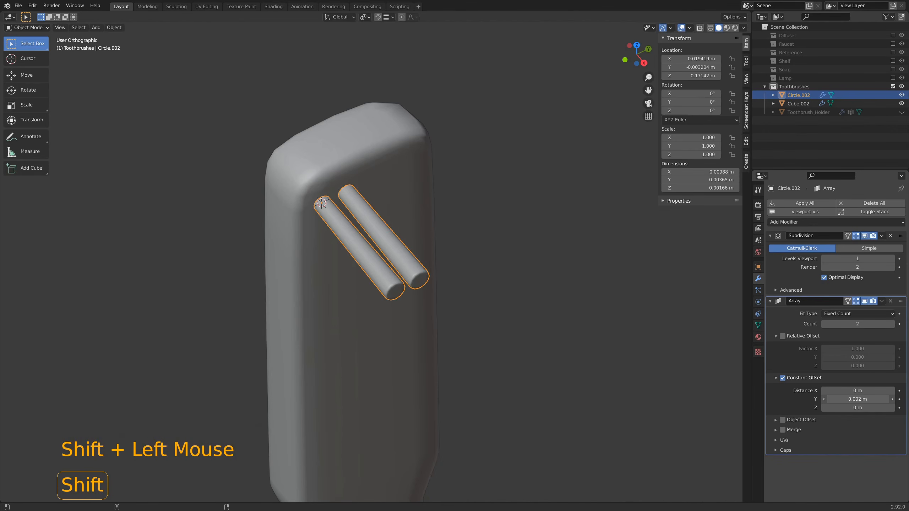
- Raise the bristle array's count to 5 to form a row across the brush head
middle_drag(448, 314, 412, 290)
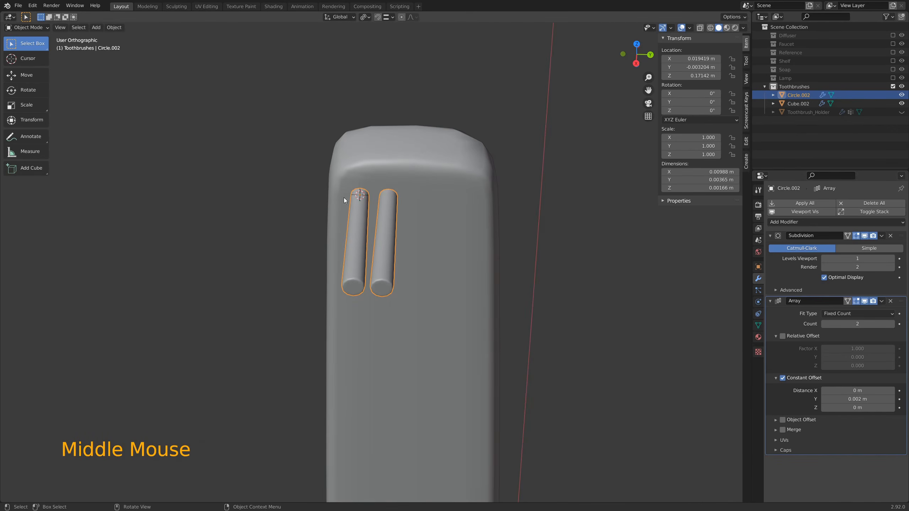
click(892, 323)
click(892, 324)
click(892, 324)
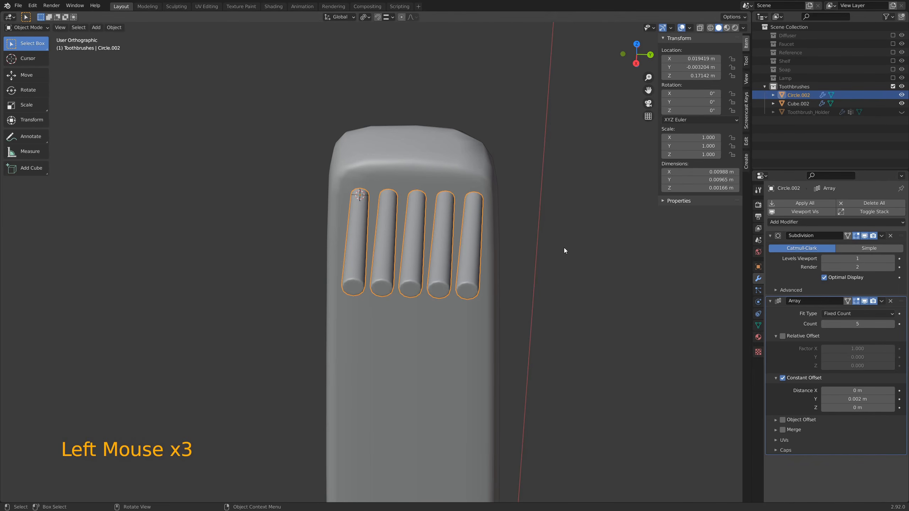
- Move the bristle row about -0.0003 m along Y to centre it on the brush head
key(g)
key(y)
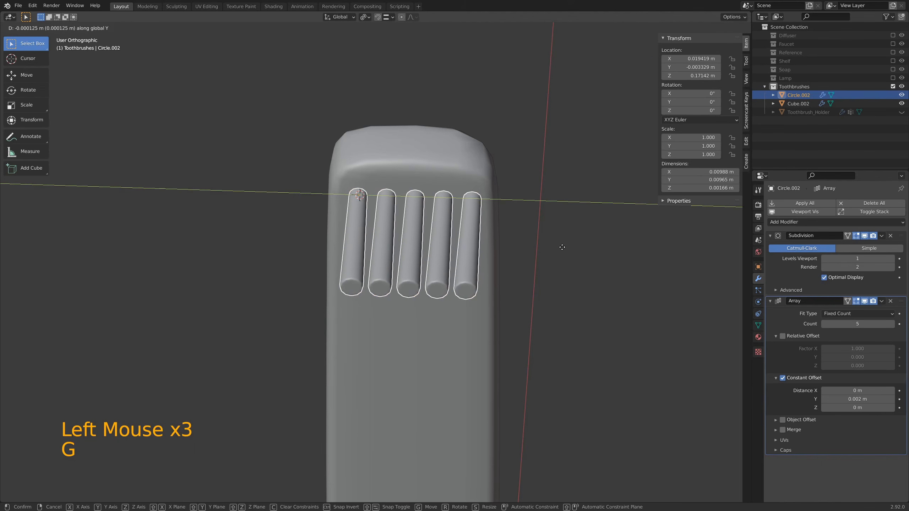
click(558, 248)
middle_drag(505, 307, 517, 285)
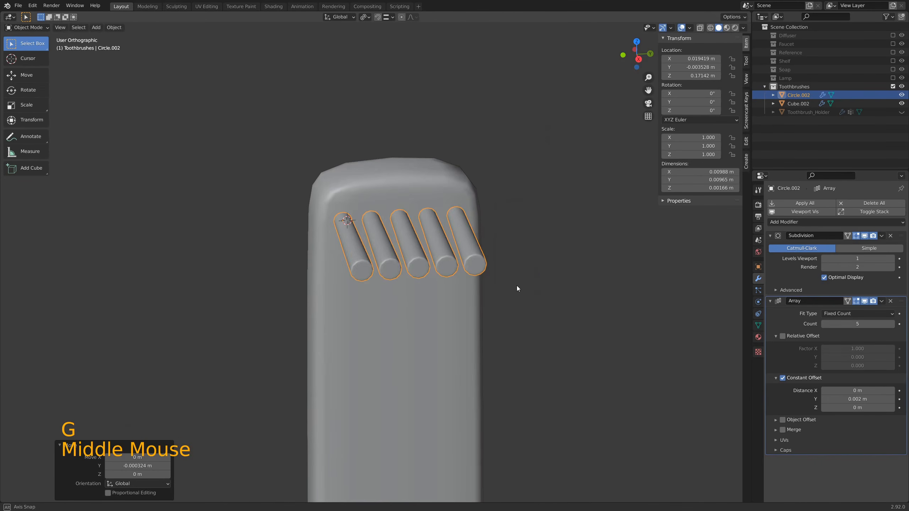
- Add a second Array modifier to the bristle row and switch it from relative to constant offset
scroll(516, 284, down, 2)
scroll(516, 286, down, 2)
shift+middle_drag(473, 317, 494, 247)
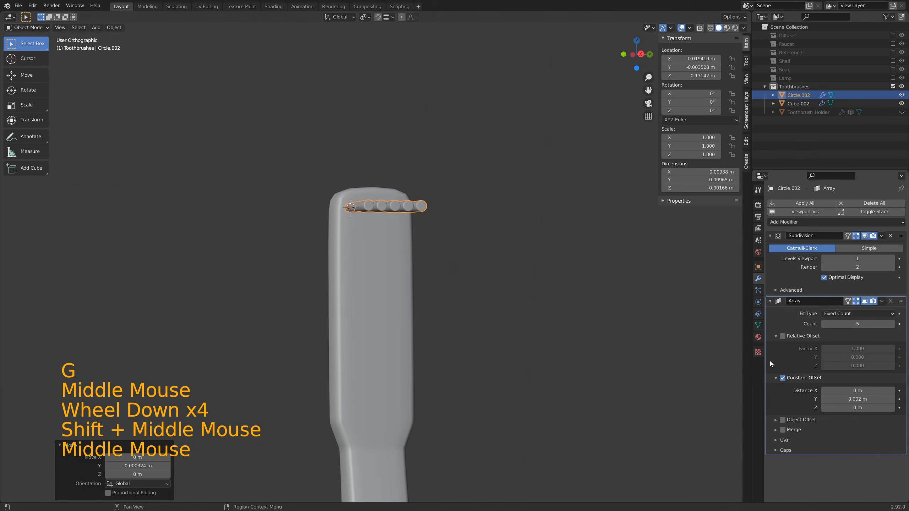
click(770, 302)
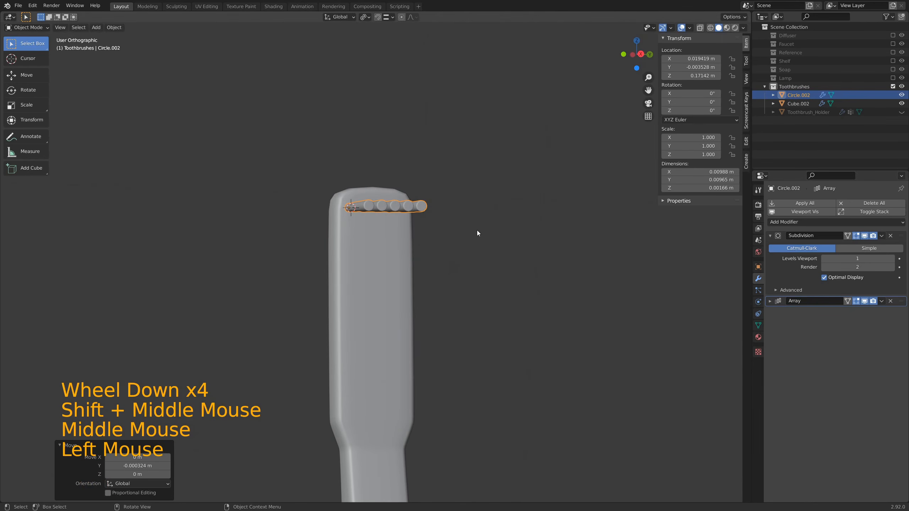
key(KP_1)
key(KP_3)
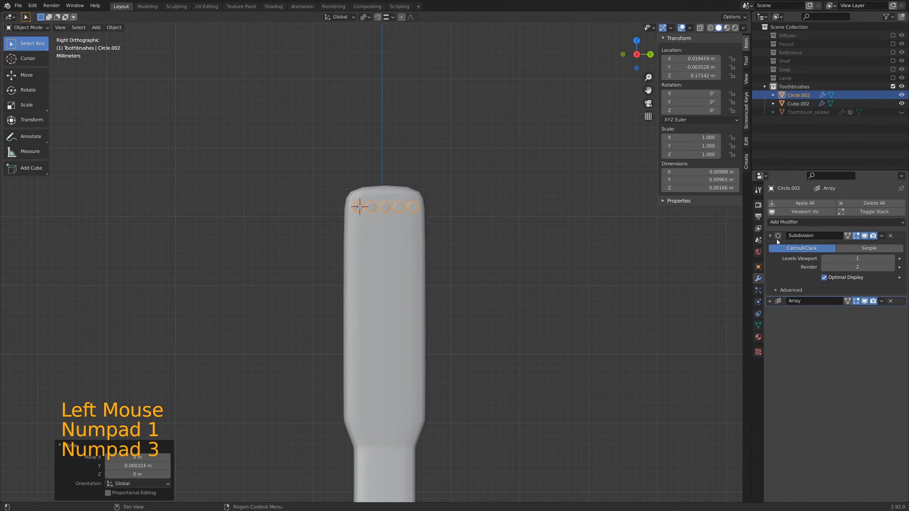
click(826, 222)
click(736, 246)
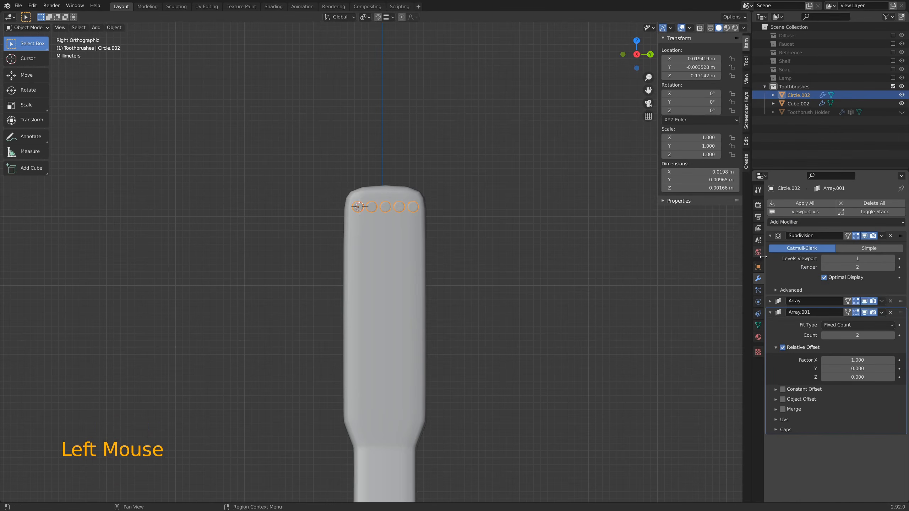
click(783, 348)
click(783, 390)
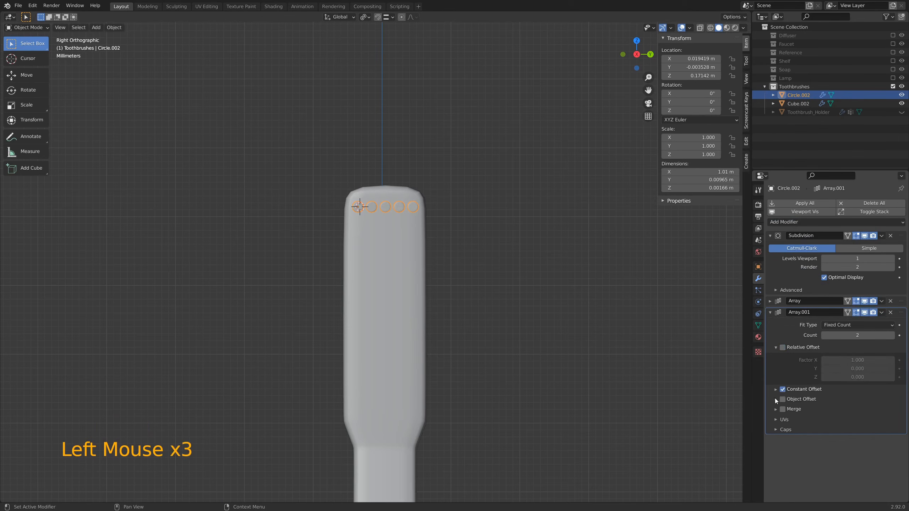
click(775, 389)
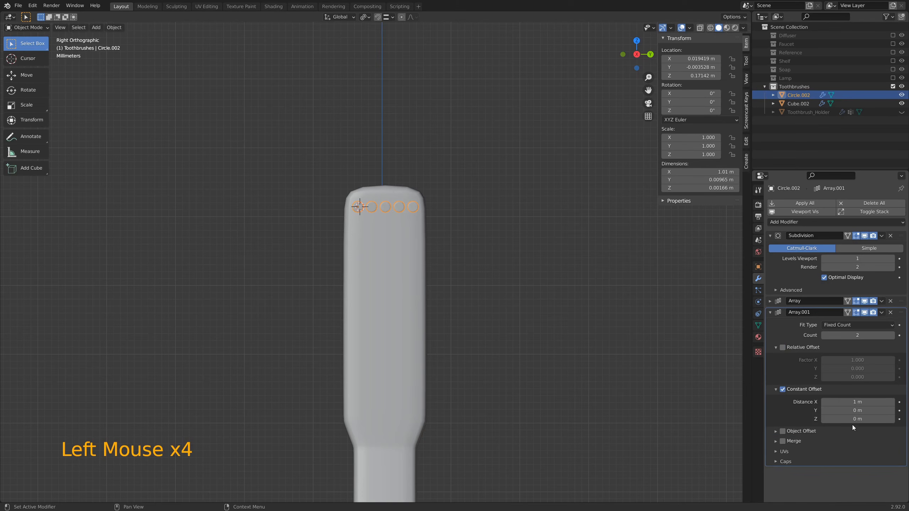
- Set the second array's constant offset to 0 m in X and -0.002 m in Z
click(861, 402)
text(0)
key(Tab)
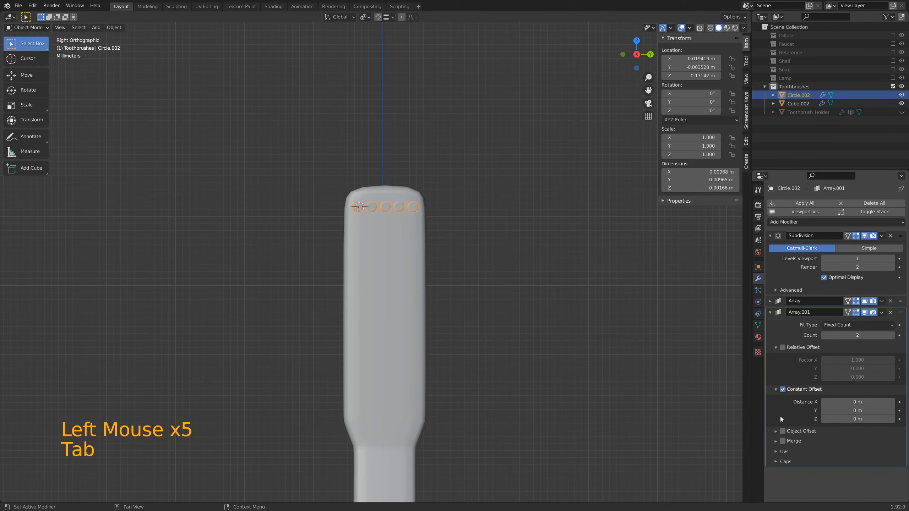
click(821, 418)
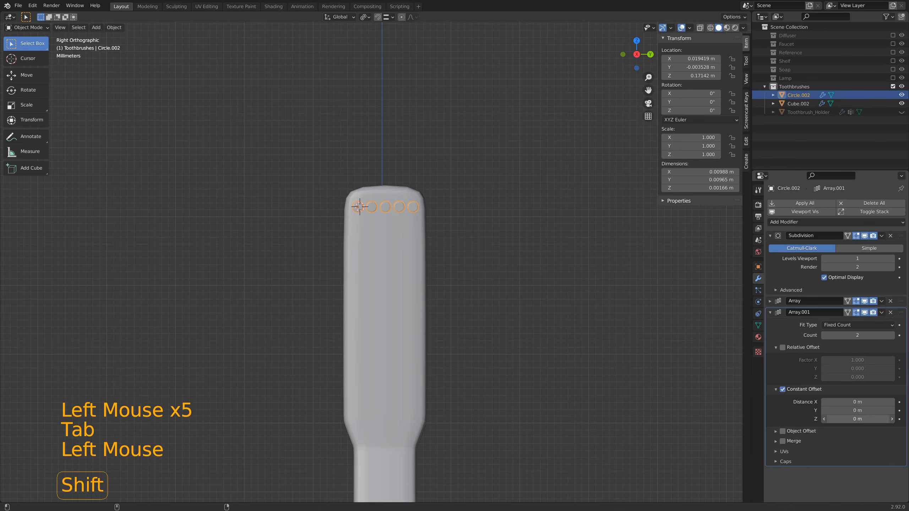
mouse_move(858, 419)
shift+mouse_down()
mouse_move(868, 419)
mouse_move(854, 419)
shift+mouse_up()
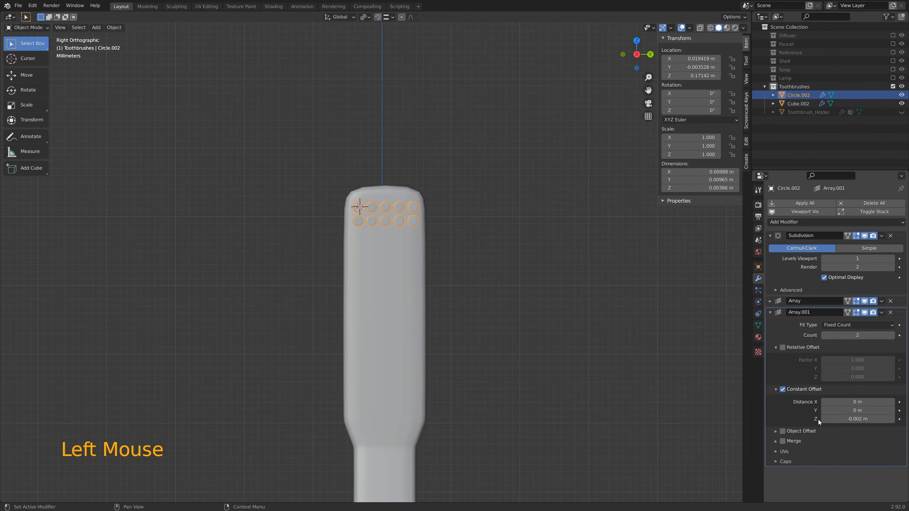
- Set the second array's Z offset to -0.0015 m
double_click(856, 422)
key(Right)
key(Left)
key(Left)
text(0156)
key(BackSpace)
key(Left)
key(Left)
key(BackSpace)
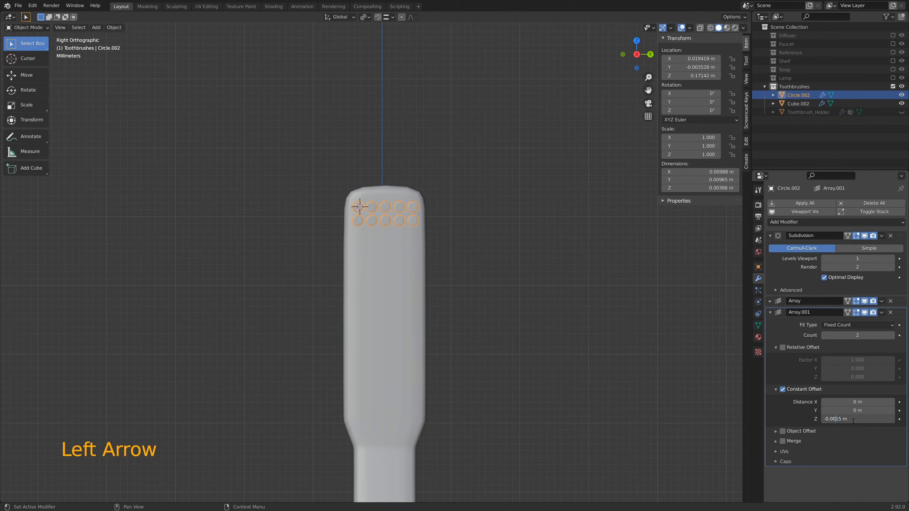
key(Return)
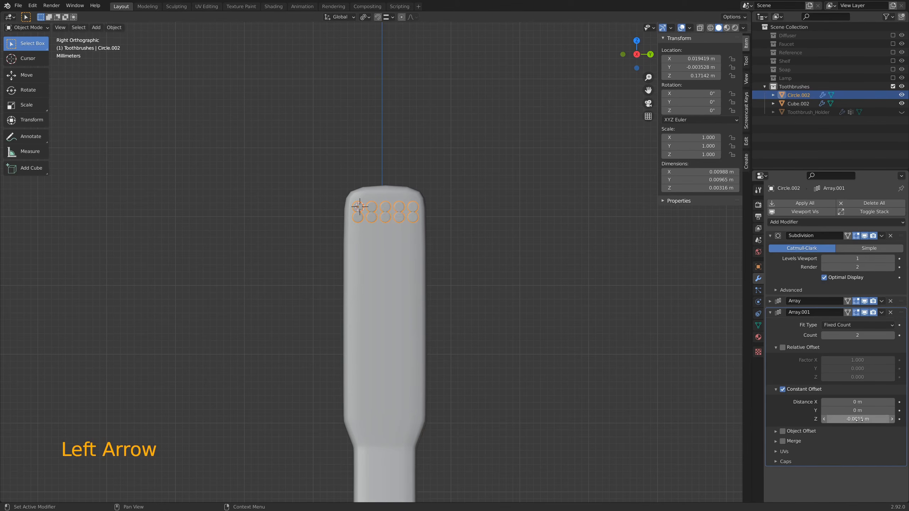
- Set the second array's Z offset to -0.0017 m
click(859, 420)
click(839, 419)
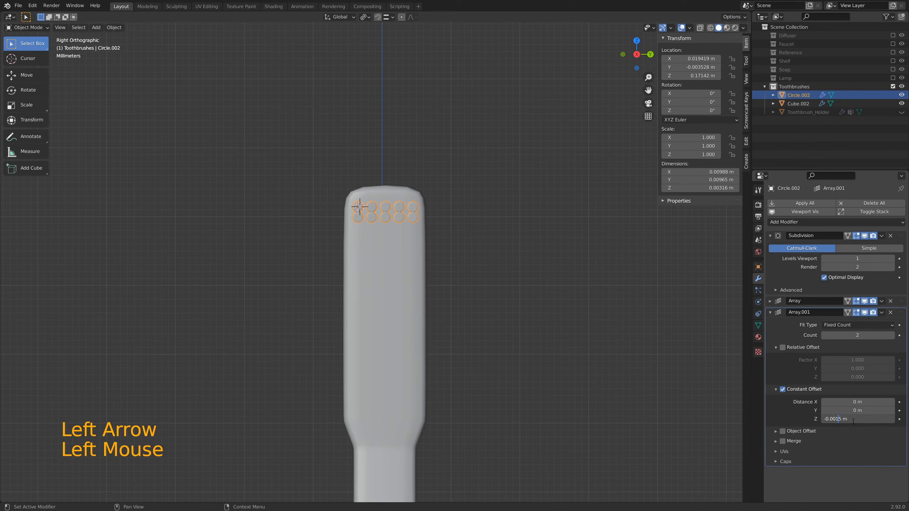
key(Return)
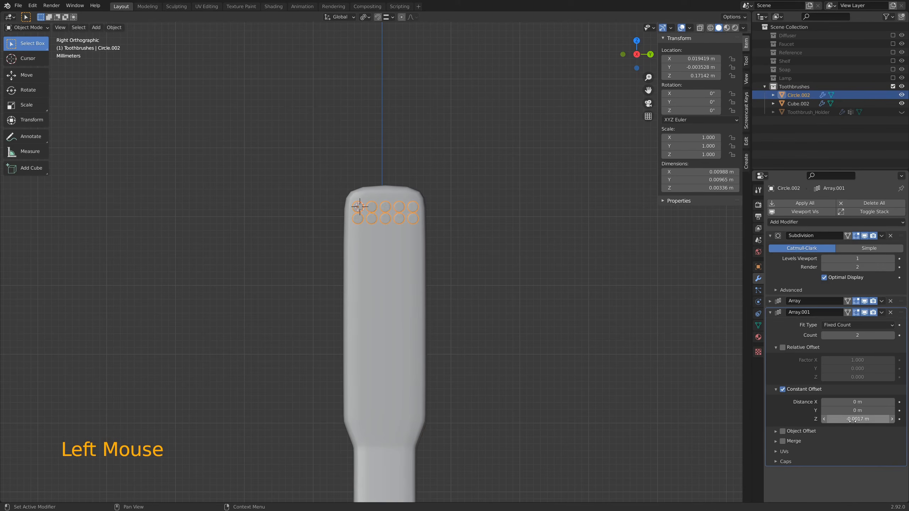
- Set the second array's Z offset to -0.0018 m
click(860, 421)
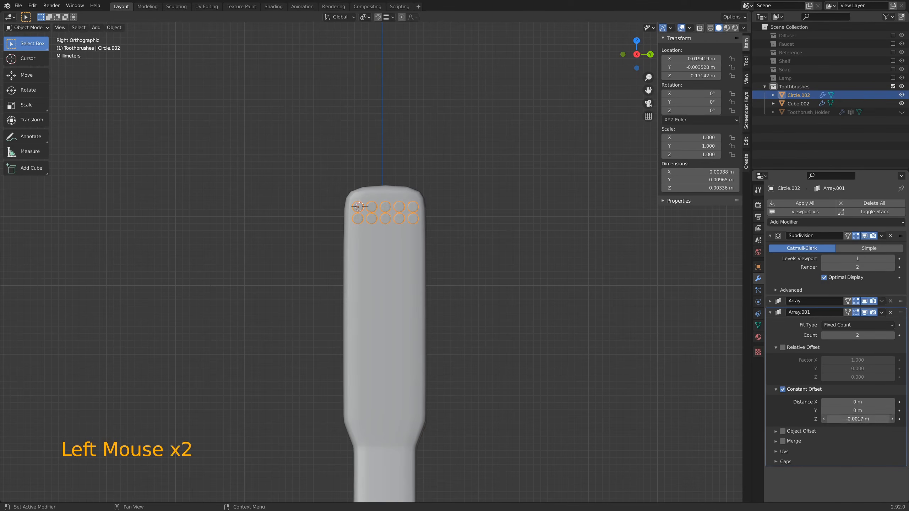
click(844, 420)
text(8)
key(Return)
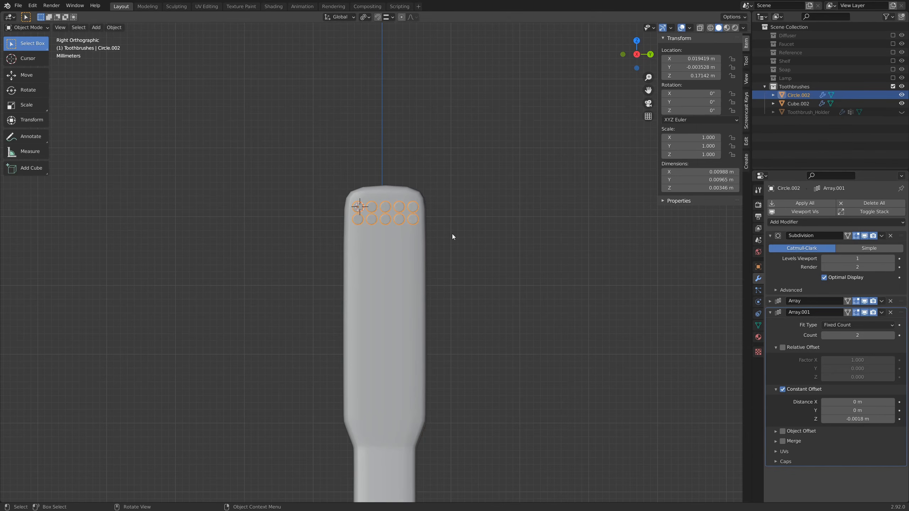
- Set the second array's Z offset to -0.0019 m and check the spacing between the two bristle rows
scroll(444, 229, up, 6)
shift+middle_drag(409, 148, 401, 197)
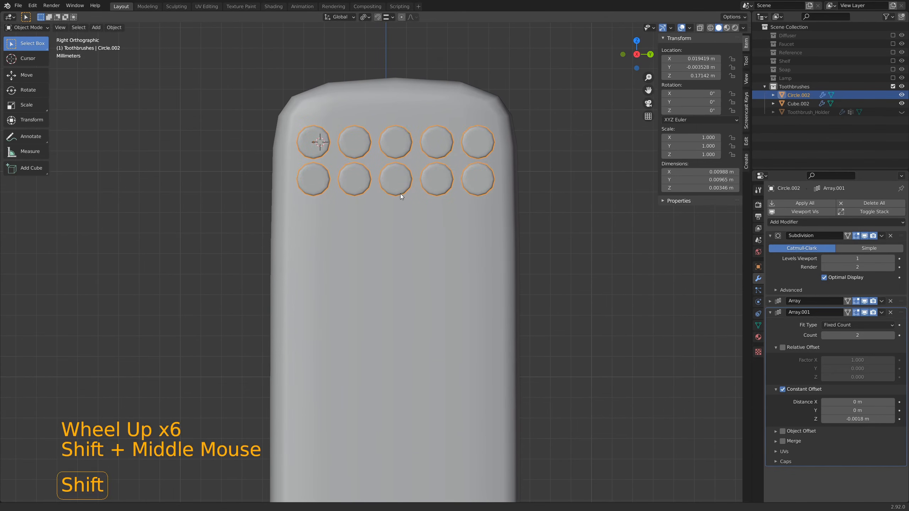
scroll(393, 219, down, 4)
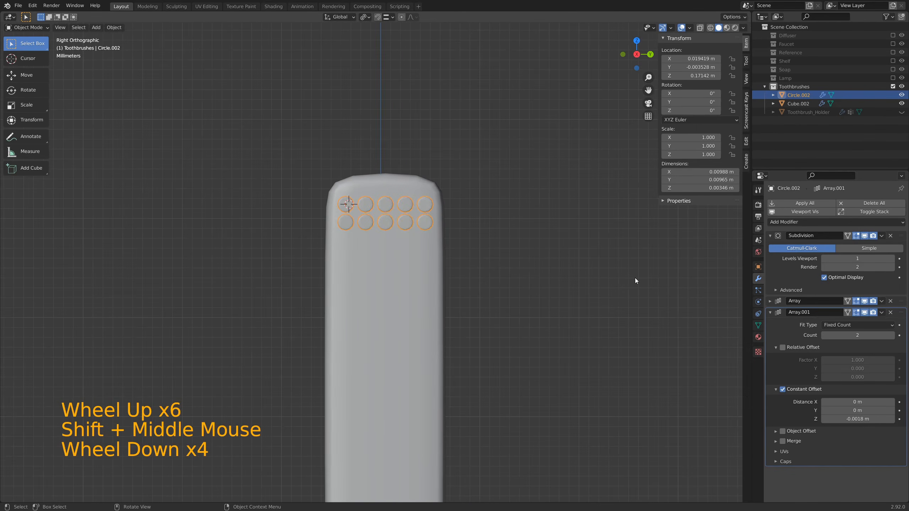
click(855, 419)
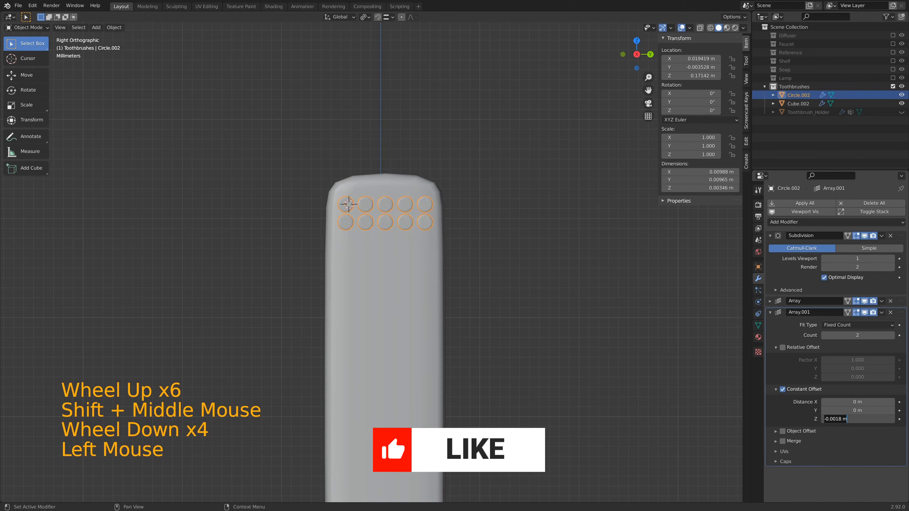
click(842, 419)
key(BackSpace)
text(9)
key(Return)
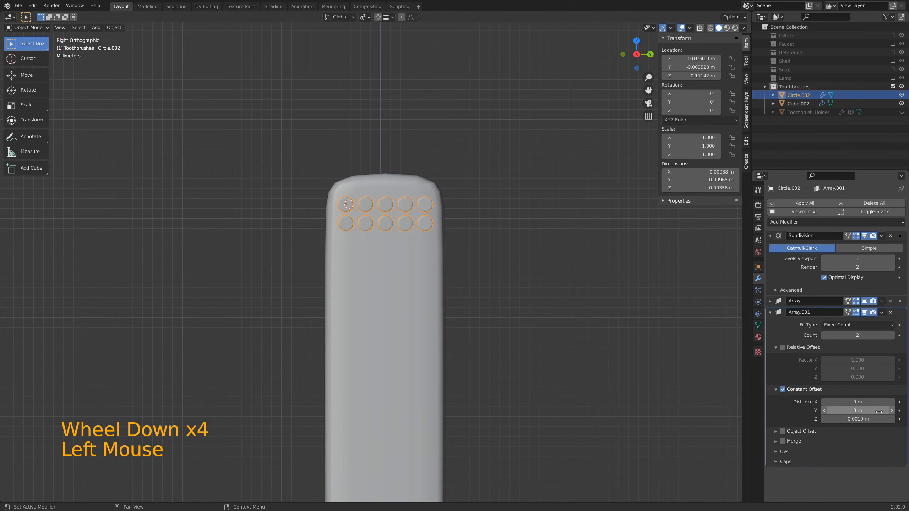
scroll(412, 227, up, 3)
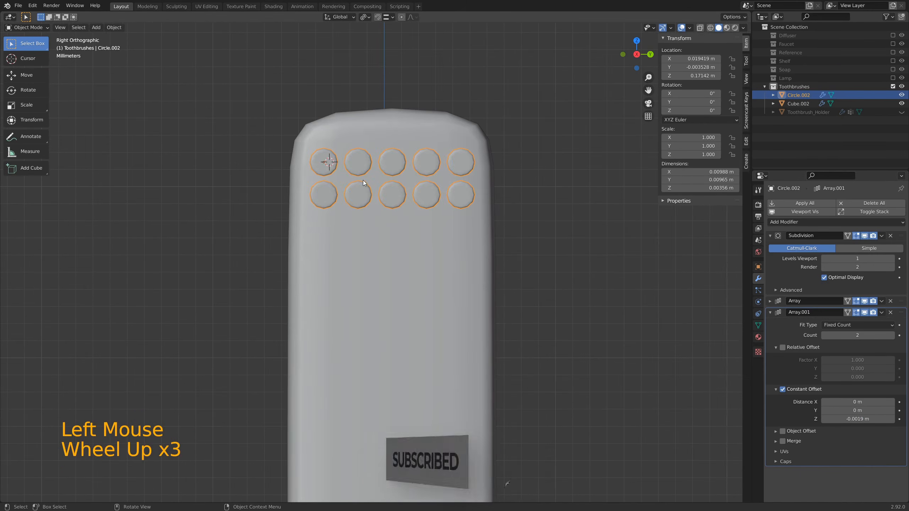
scroll(363, 190, down, 3)
middle_drag(368, 213, 405, 232)
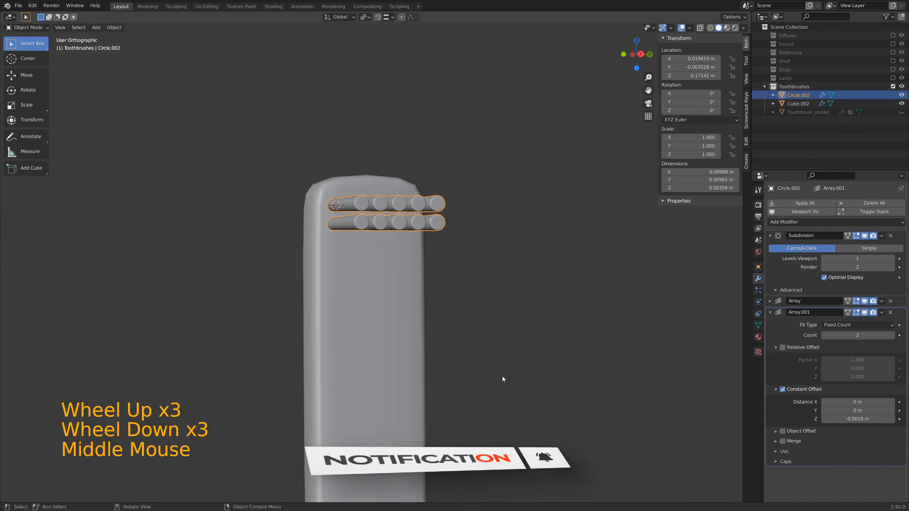
- Set the second array's count to 17 so the bristle rows fill the brush head
shift+middle_drag(502, 376, 461, 227)
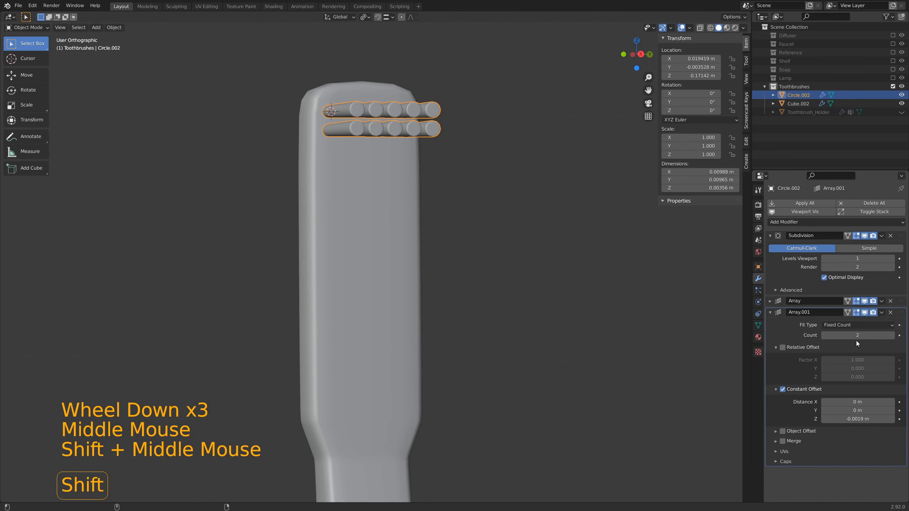
shift+drag(857, 336, 890, 336)
scroll(536, 319, down, 3)
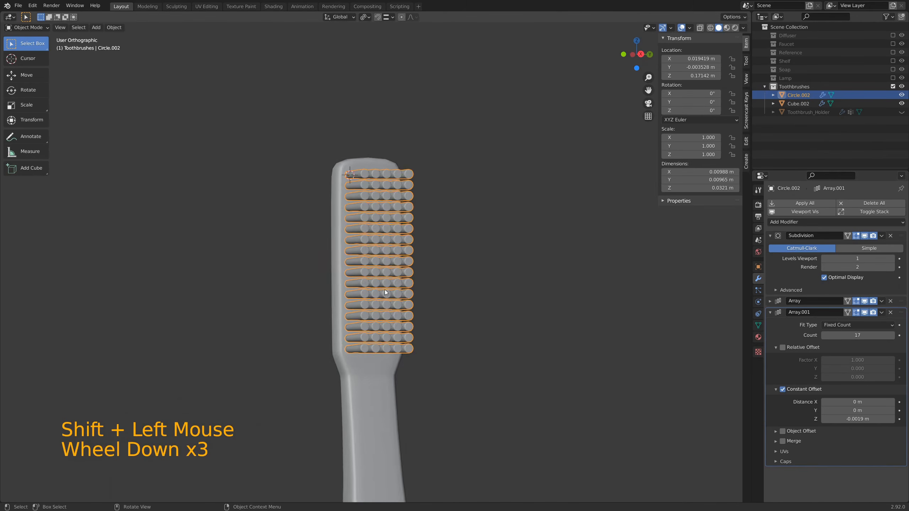
middle_drag(385, 290, 436, 262)
scroll(460, 291, down, 2)
scroll(461, 293, down, 3)
- Parent the bristles to the toothbrush body using the Object parent type
click(496, 281)
click(384, 232)
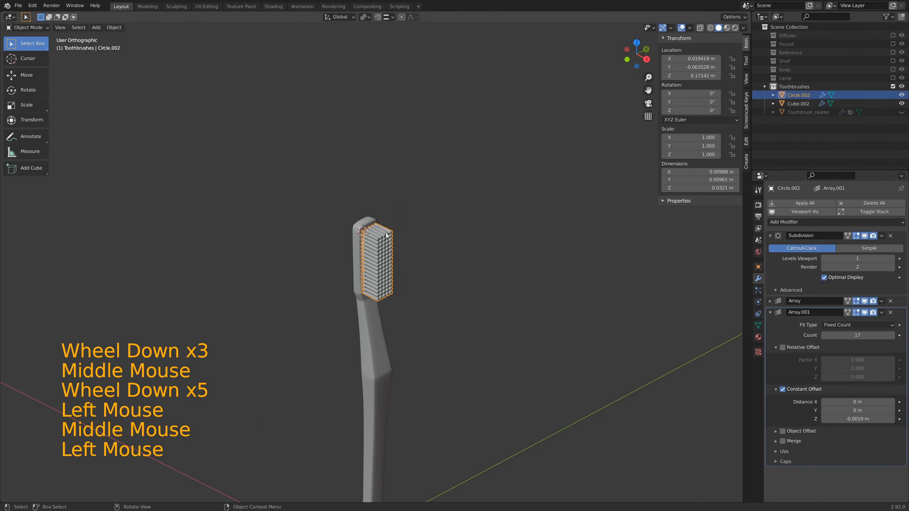
shift+click(367, 220)
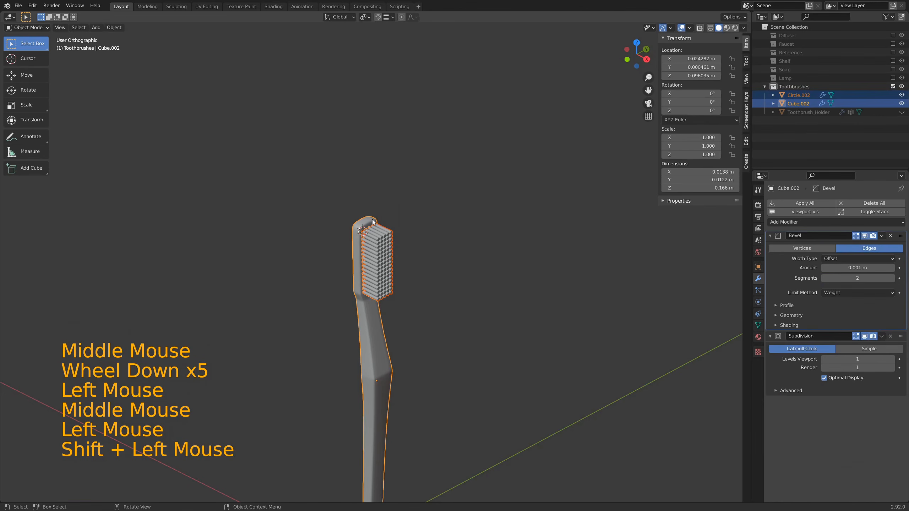
key(ctrl+p)
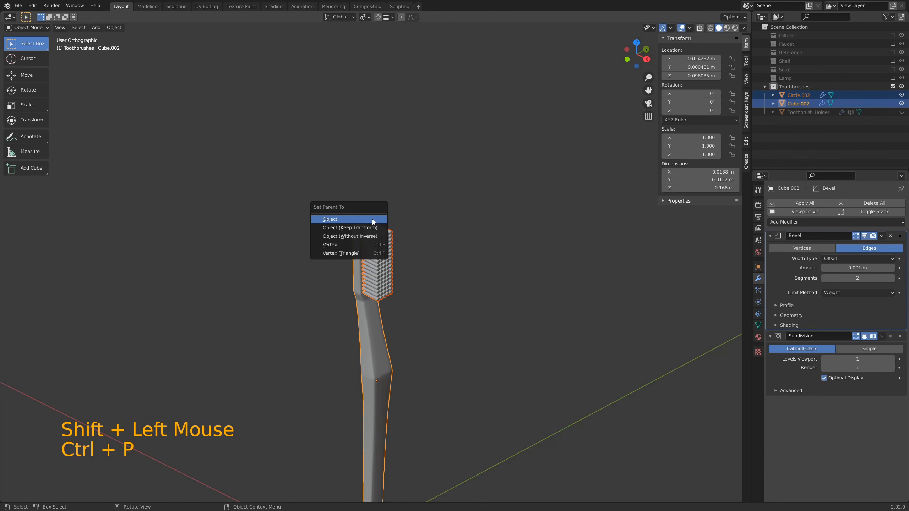
click(372, 219)
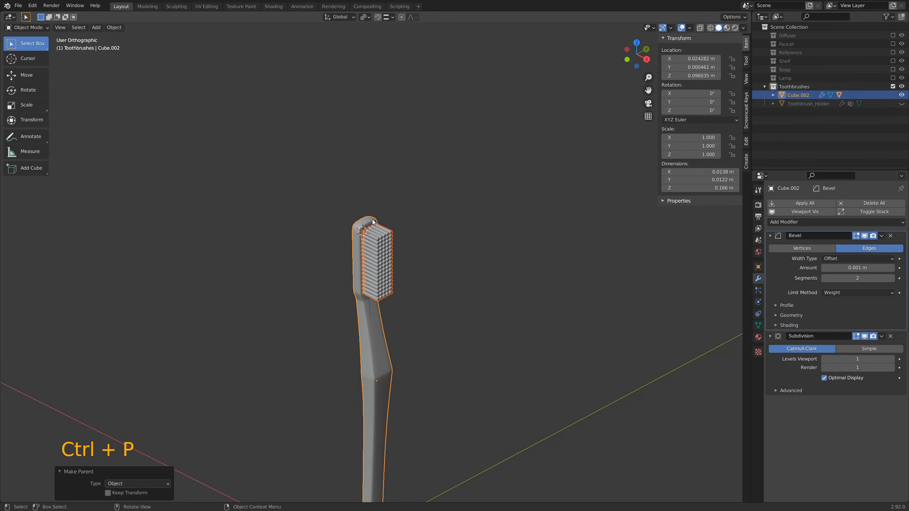
- Rename the toothbrush body object as Toothbrush
click(375, 375)
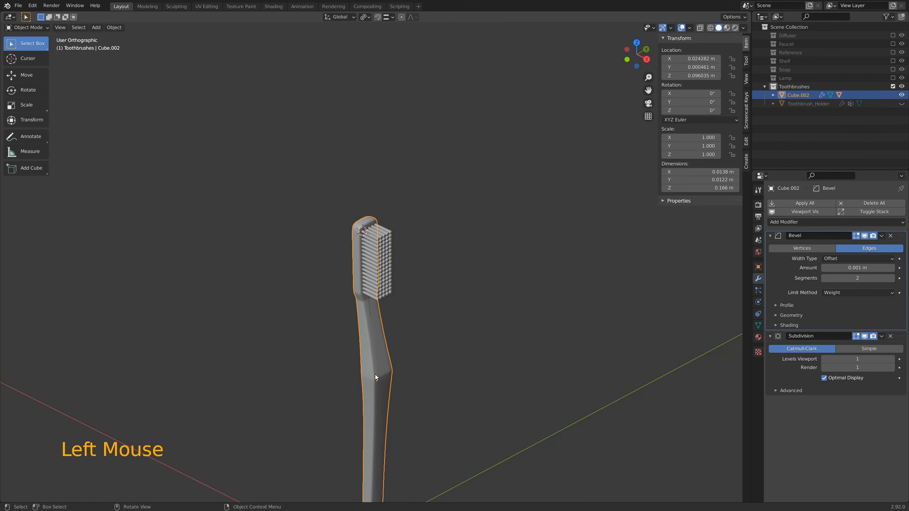
key(F2)
text(T)
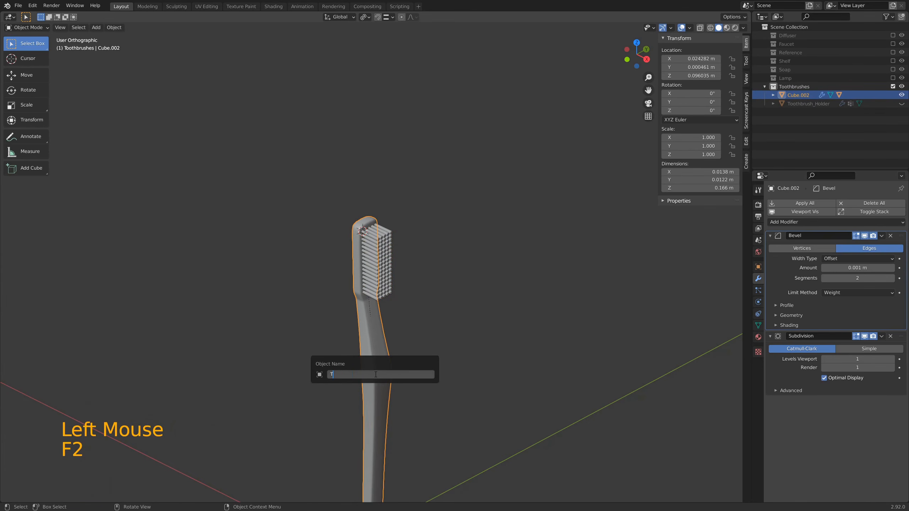
text(oothB)
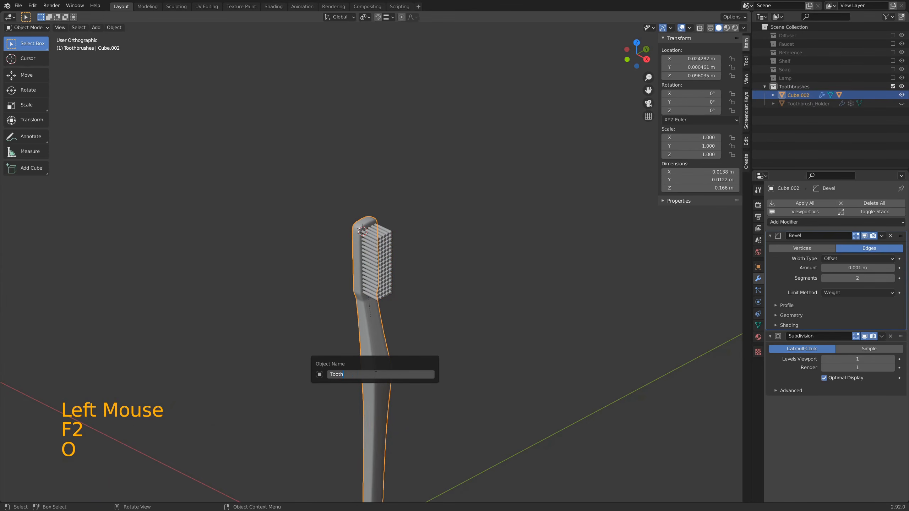
key(Return)
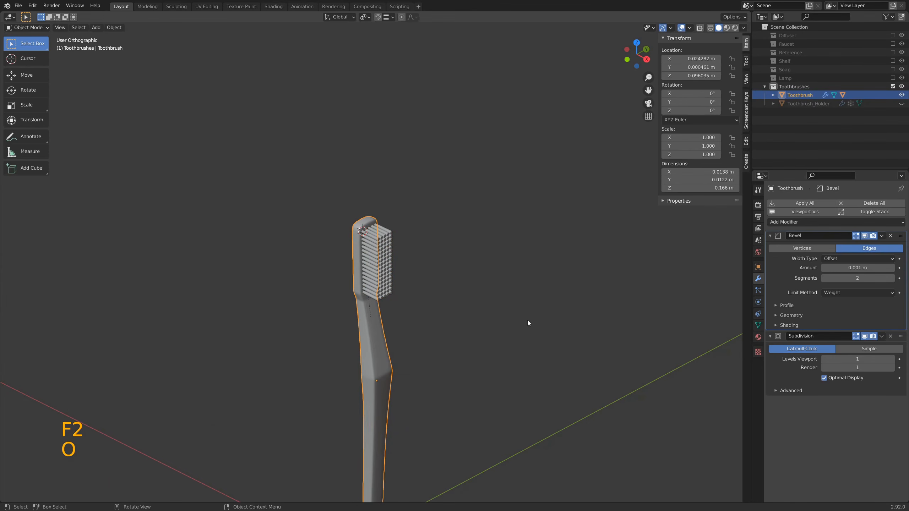
- Rename the bristle object as Bristles
click(387, 240)
key(F2)
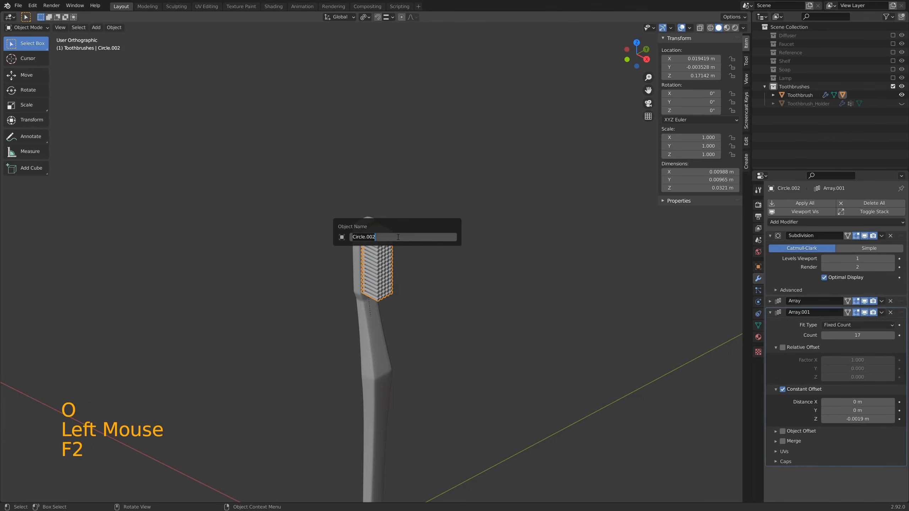
text(Bristles)
key(Return)
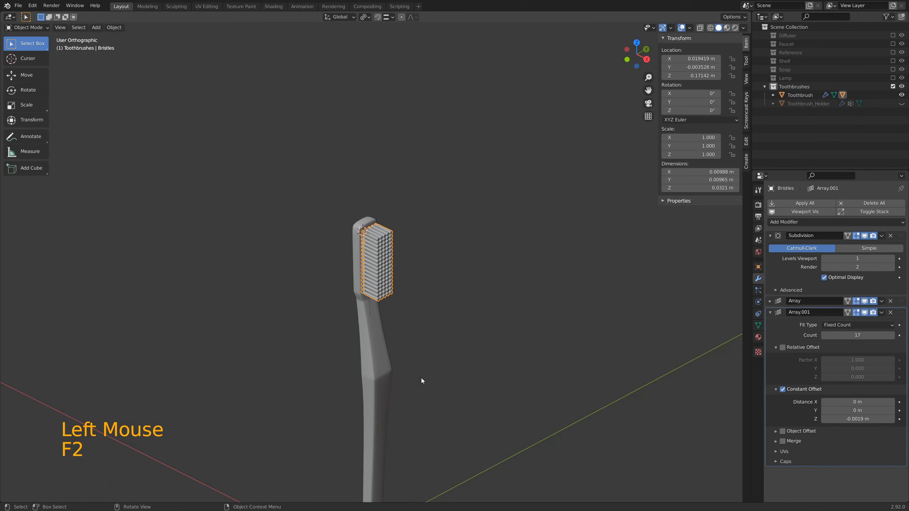
- Test-move the toothbrush to check that the bristles follow it, cancel the move and deselect everything
click(389, 388)
key(g)
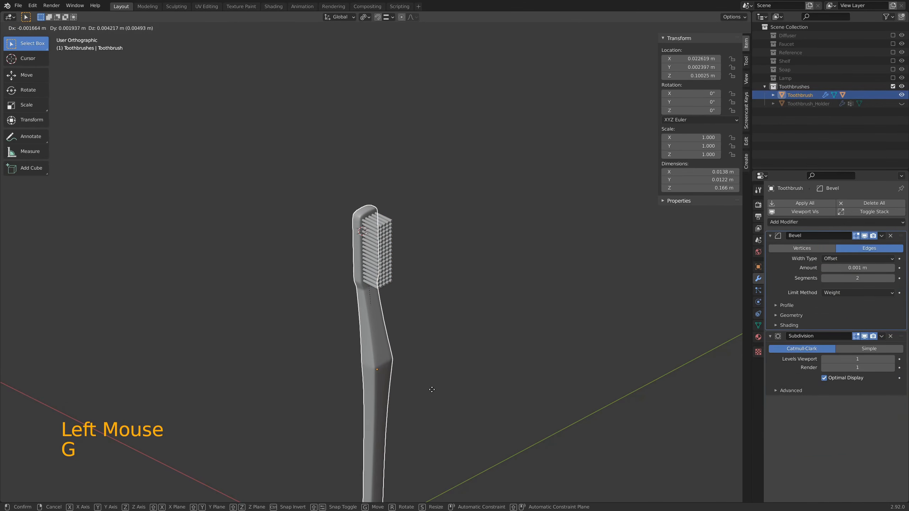
right_click(411, 371)
click(517, 284)
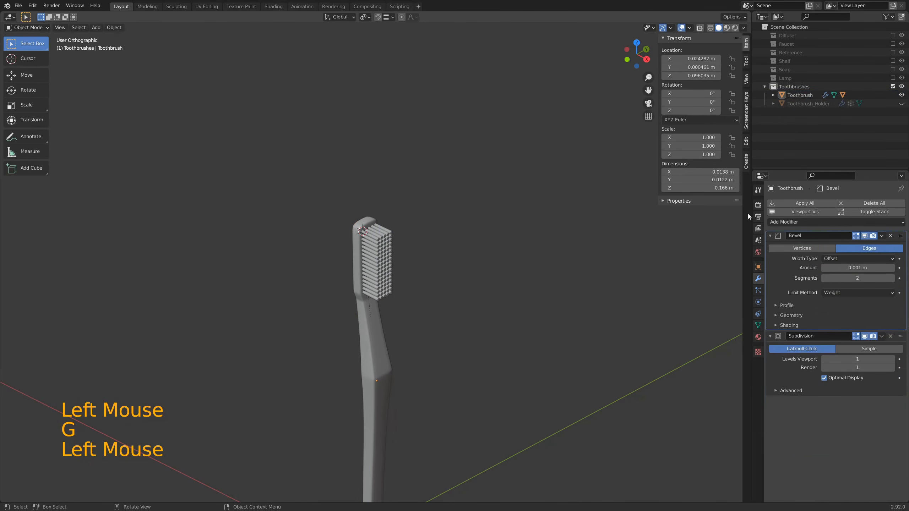
- Unhide the toothbrush holder and make the toothbrush the only selected object
key(alt+h)
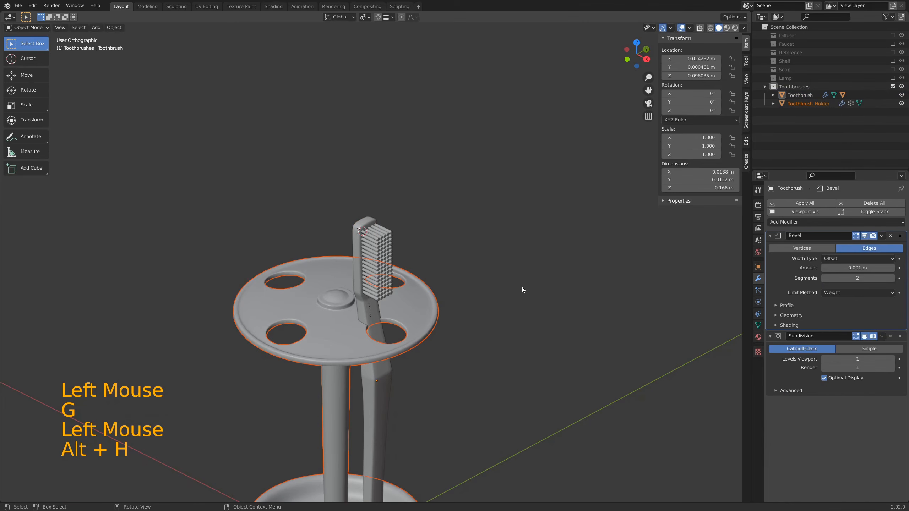
click(356, 252)
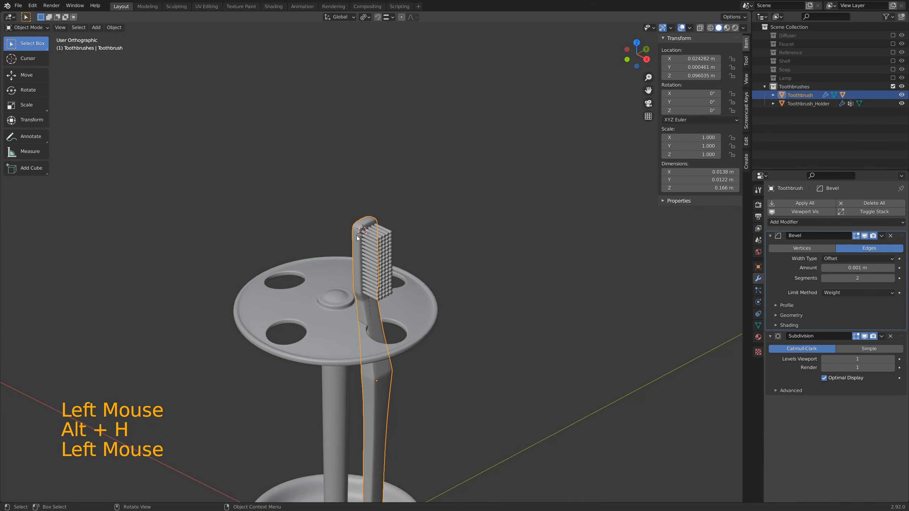
shift+middle_drag(418, 408, 414, 210)
scroll(335, 380, up, 5)
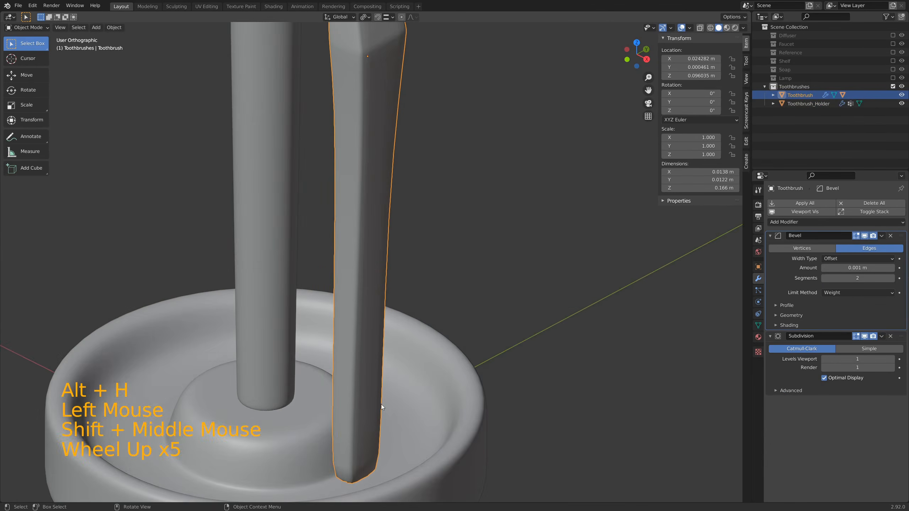
click(370, 419)
click(361, 458)
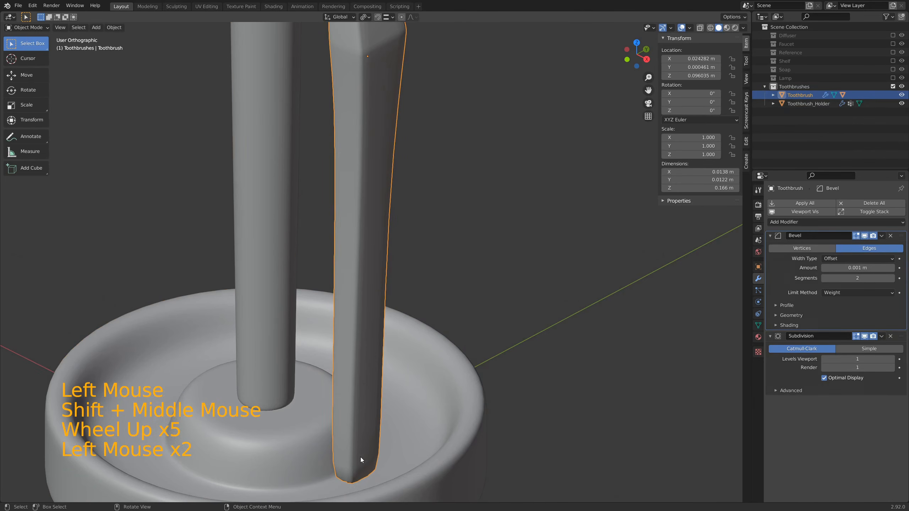
- Snap the 3D cursor to the bottom end face of the toothbrush handle, using wireframe shading and face selection in Edit Mode
key(shift)
key(Tab)
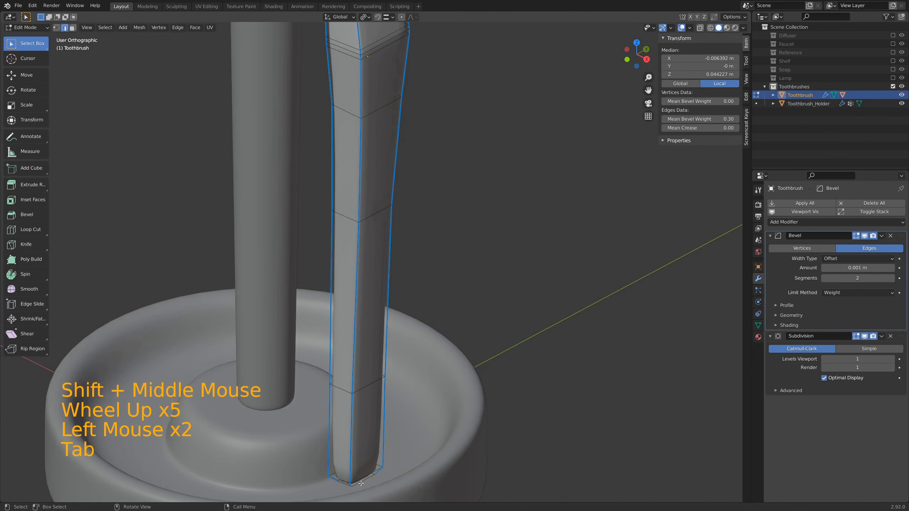
middle_drag(359, 481, 352, 434)
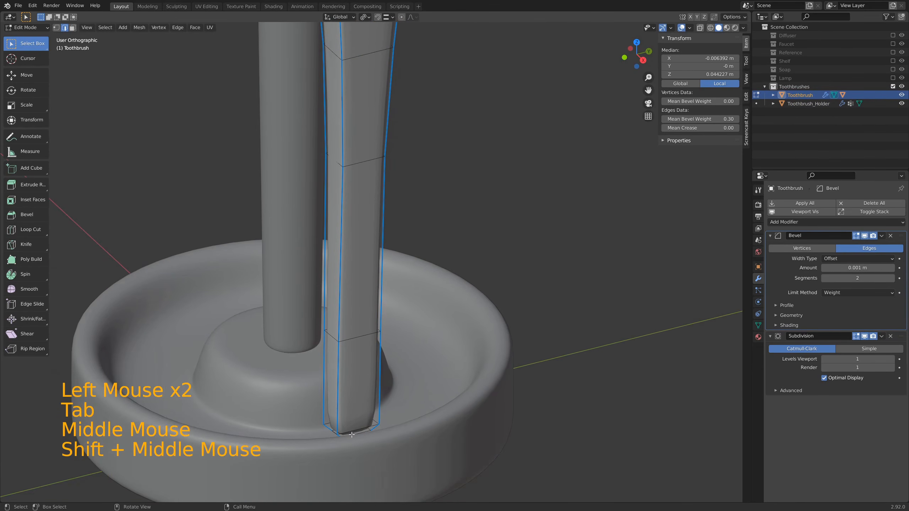
key(z)
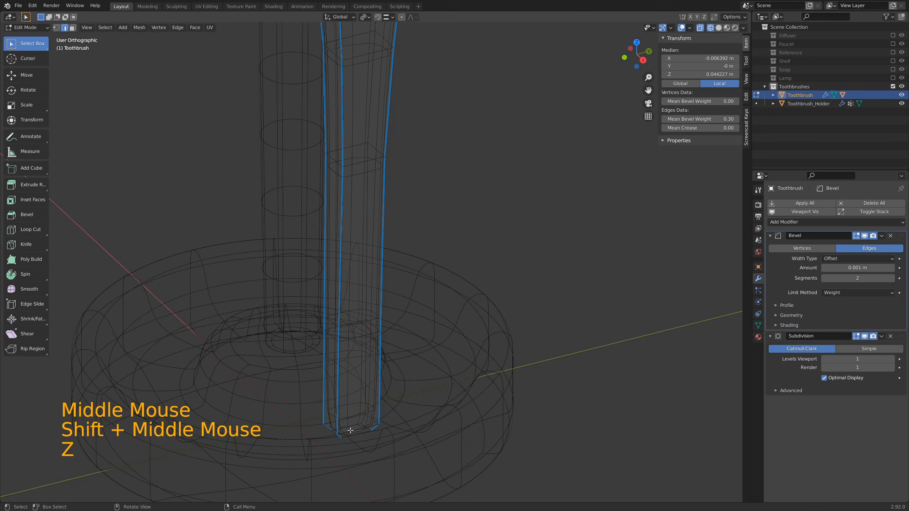
key(4)
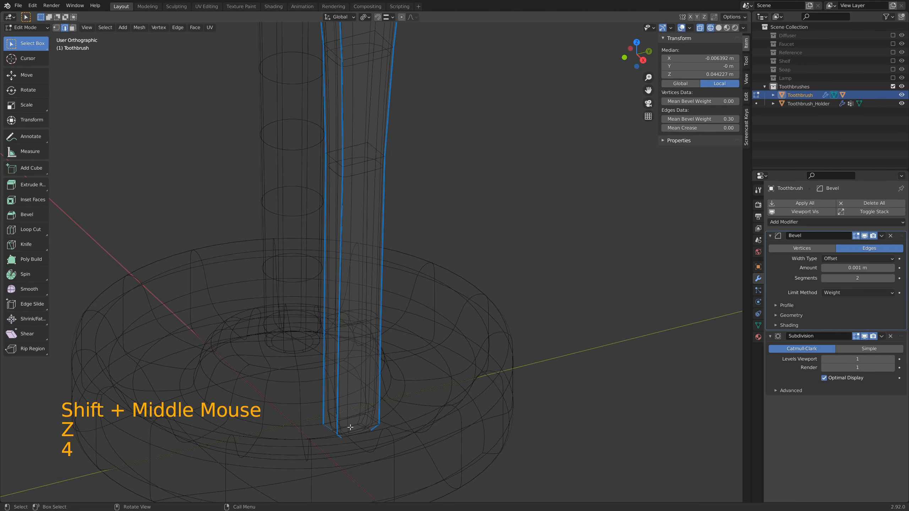
key(3)
click(353, 429)
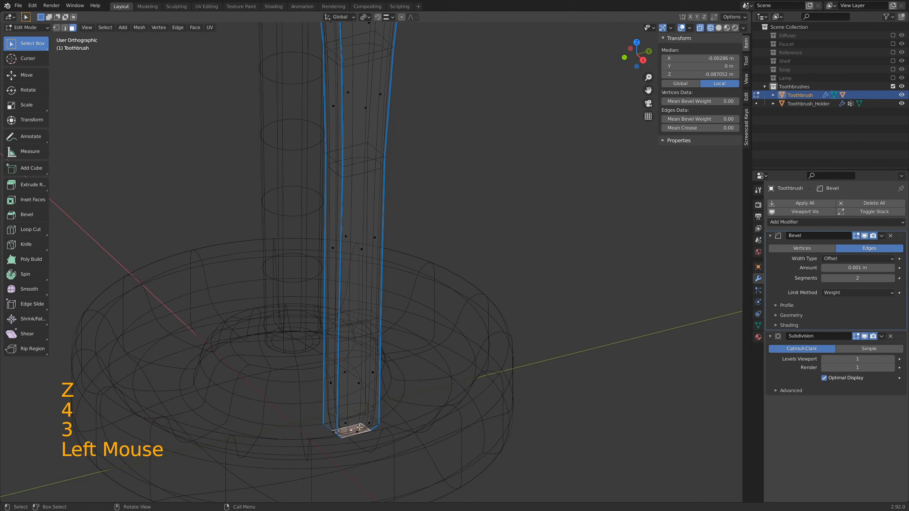
key(shift+s)
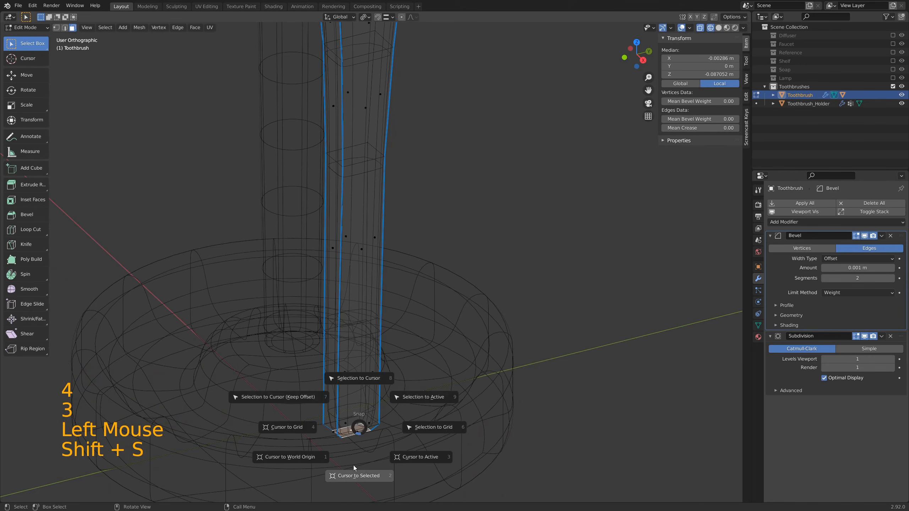
- Set the toothbrush's origin to the 3D cursor in Object Mode and return to solid shading
key(Tab)
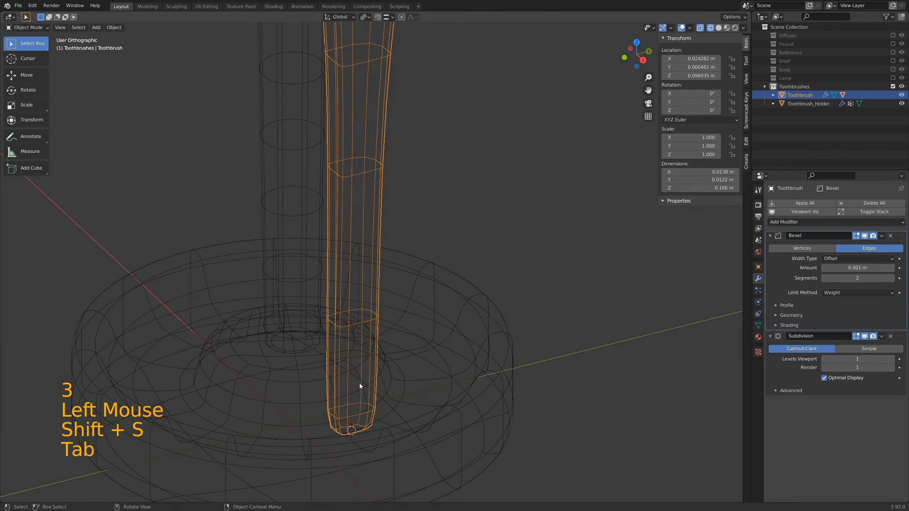
right_click(359, 383)
mouse_move(364, 387)
click(409, 404)
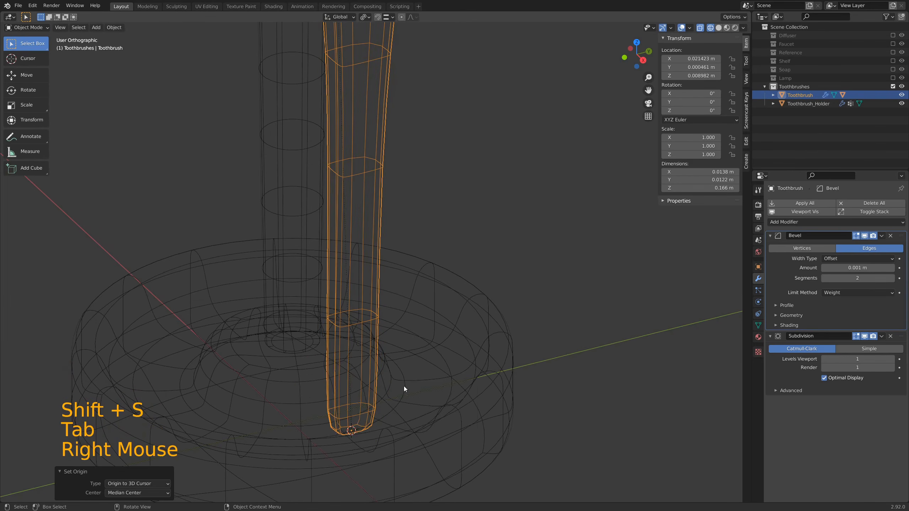
scroll(401, 369, down, 7)
mouse_move(399, 352)
shift+middle_down()
mouse_move(361, 230)
mouse_move(358, 251)
shift+middle_up()
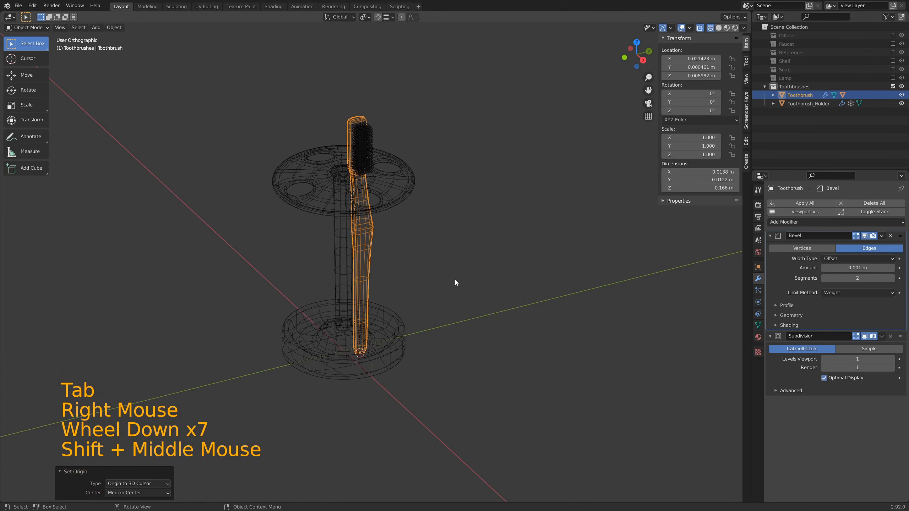
key(z)
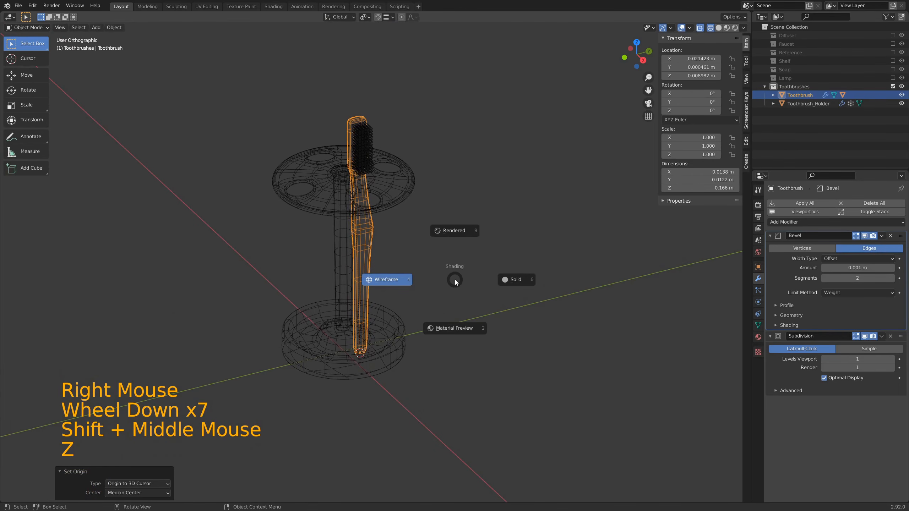
key(6)
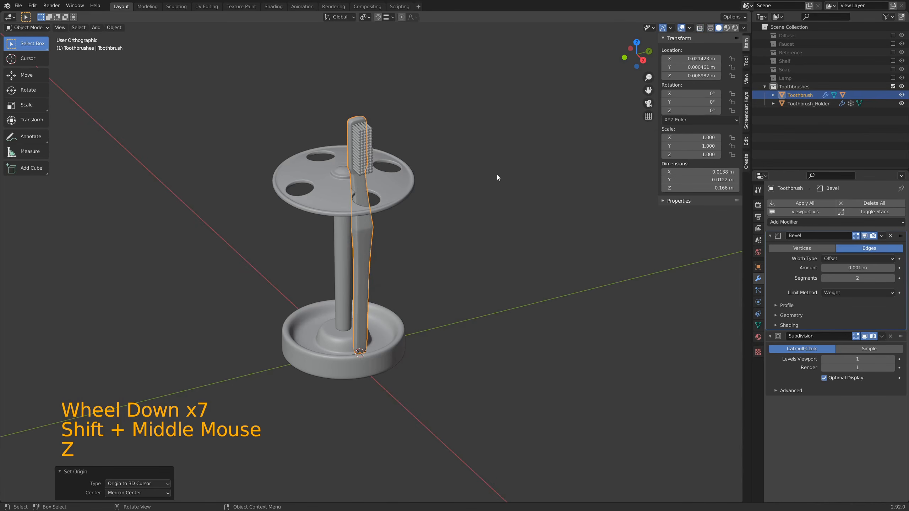
- Rotate the toothbrush about 7.95° around the global Y axis so it leans outward through the holder's hole
scroll(403, 196, up, 2)
shift+middle_drag(403, 196, 397, 230)
scroll(332, 189, up, 3)
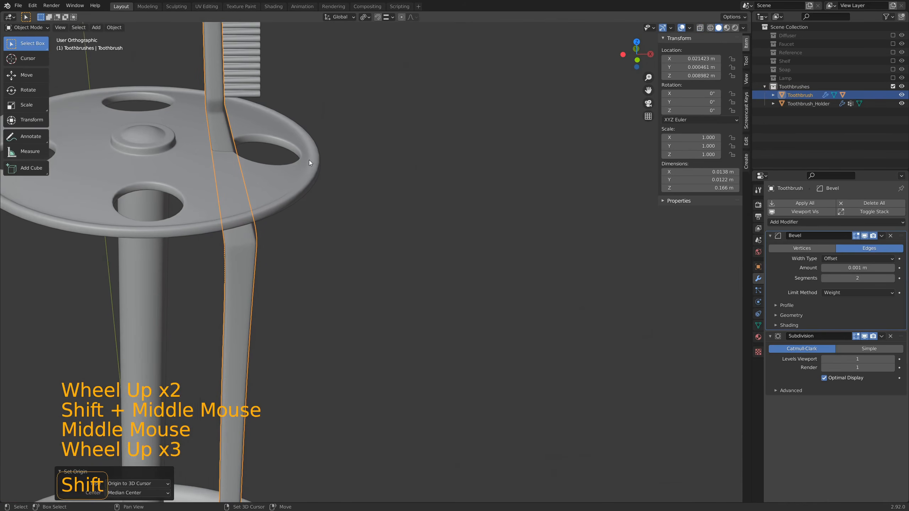
shift+middle_drag(309, 160, 352, 182)
key(r)
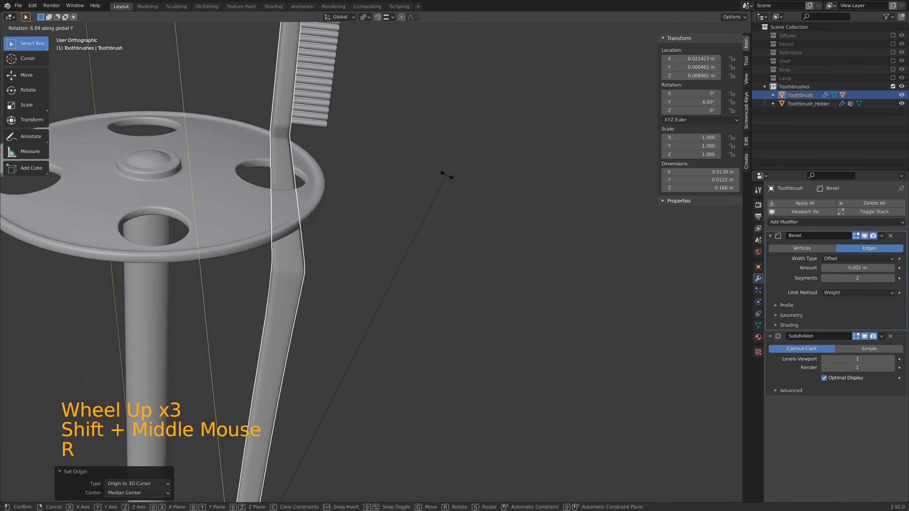
click(455, 180)
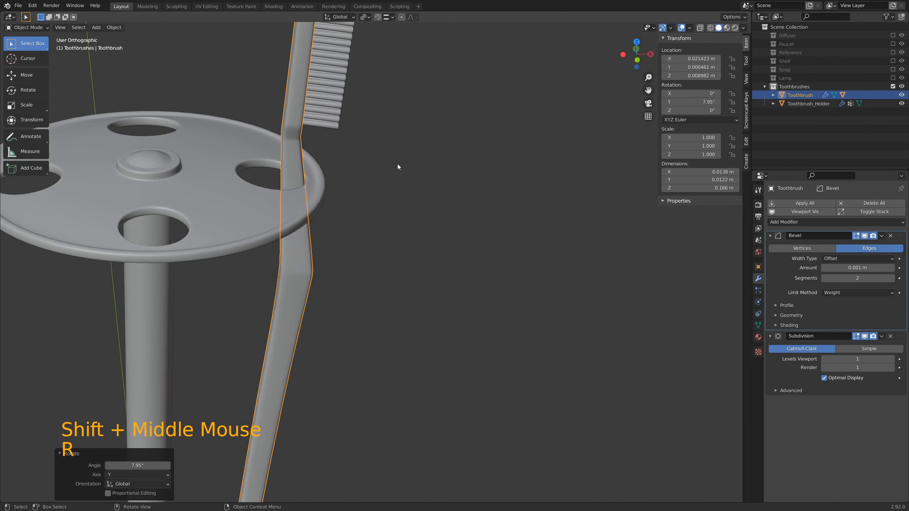
- Rotate the toothbrush back by about 0.145° around the global Y axis so it rests against the hole's rim
middle_drag(398, 163, 336, 202)
scroll(206, 179, up, 6)
shift+middle_drag(206, 179, 478, 235)
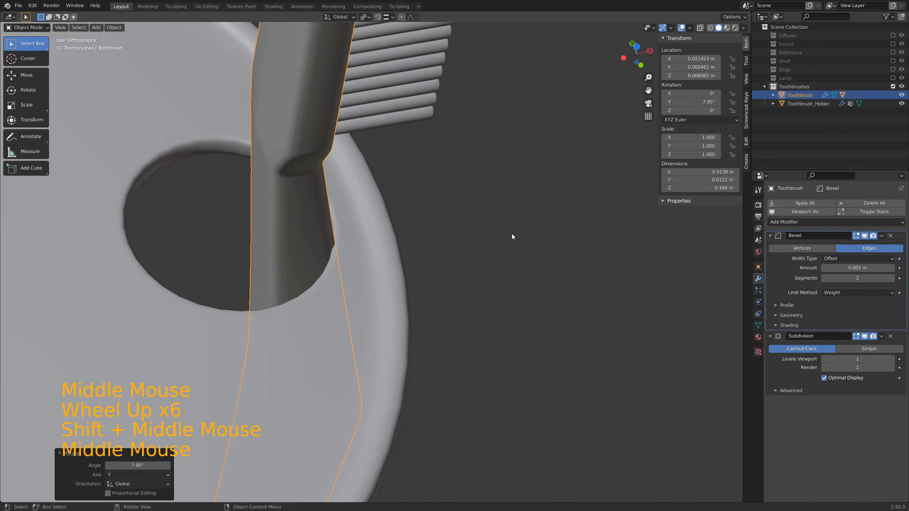
key(r)
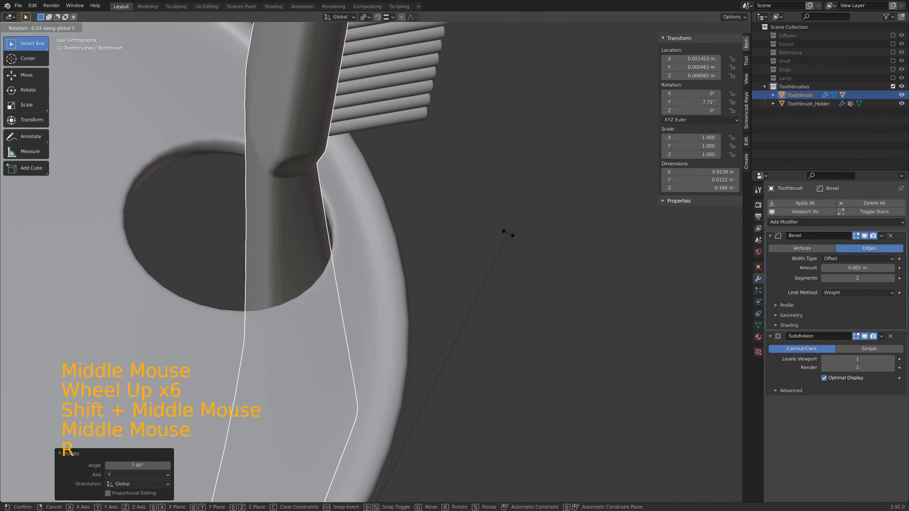
click(511, 233)
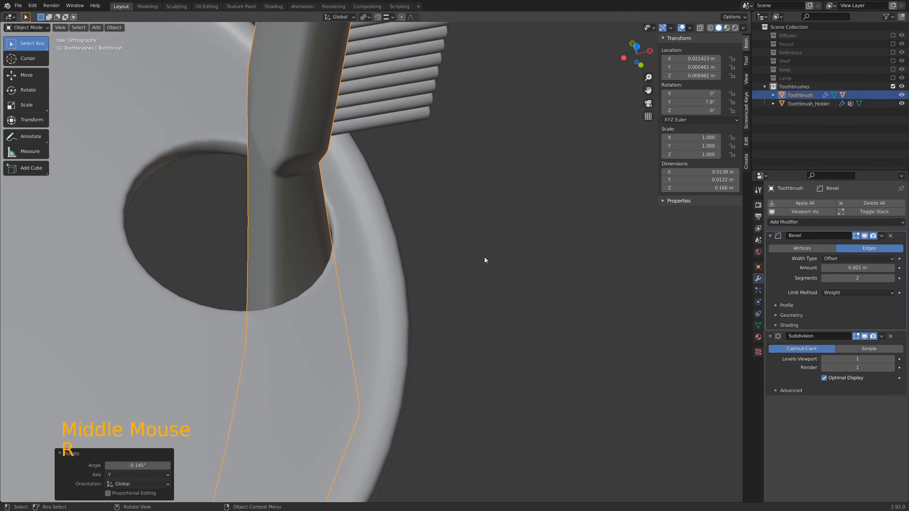
- Snap the 3D cursor back to the world origin at the centre of the toothbrush holder
scroll(495, 304, down, 5)
middle_drag(458, 312, 390, 281)
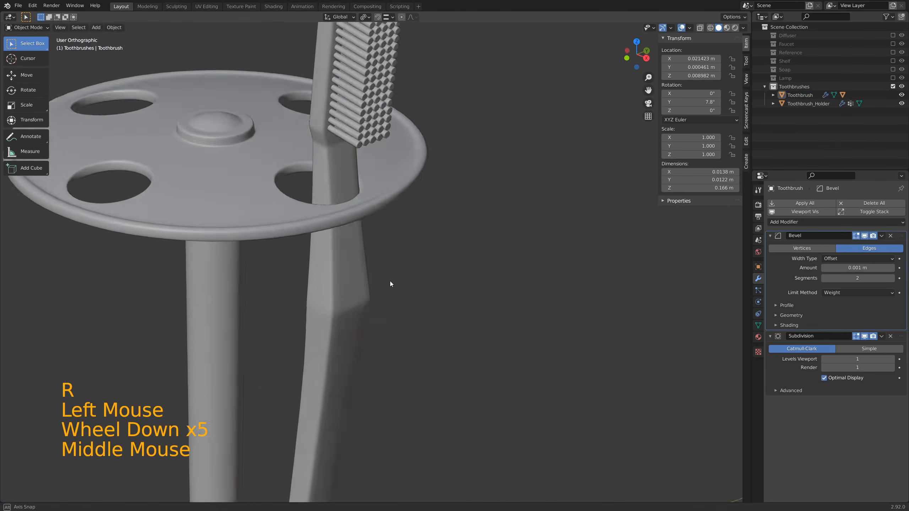
scroll(388, 278, down, 2)
scroll(387, 277, down, 3)
middle_drag(313, 184, 326, 236)
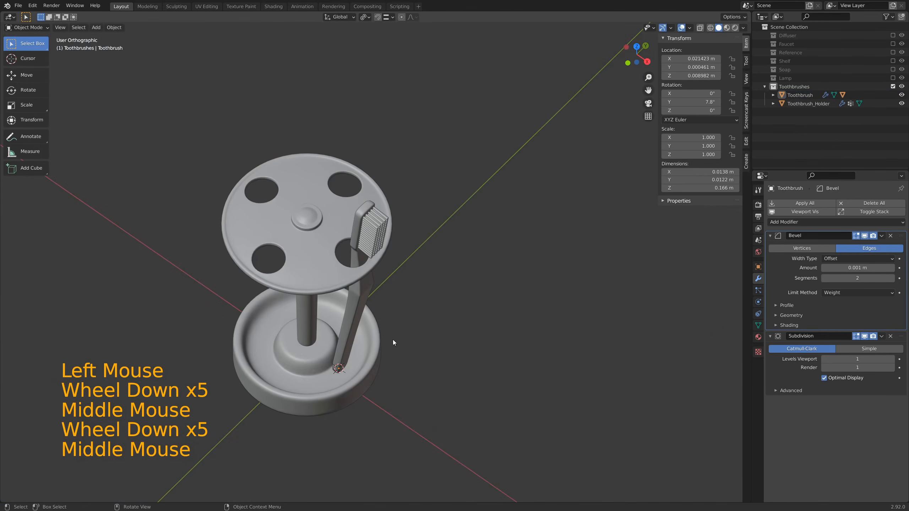
key(shift+s)
click(341, 364)
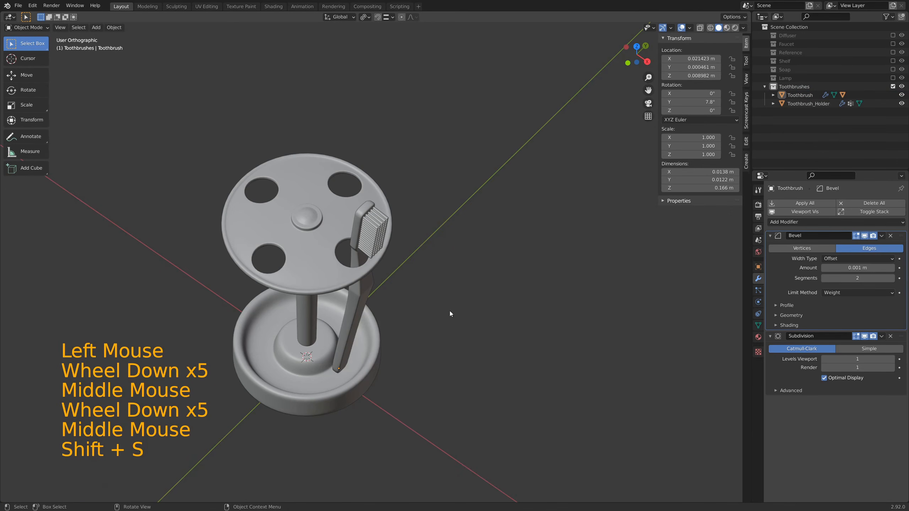
- Make a linked duplicate of the toothbrush and its bristles, keeping the copy in place
click(342, 340)
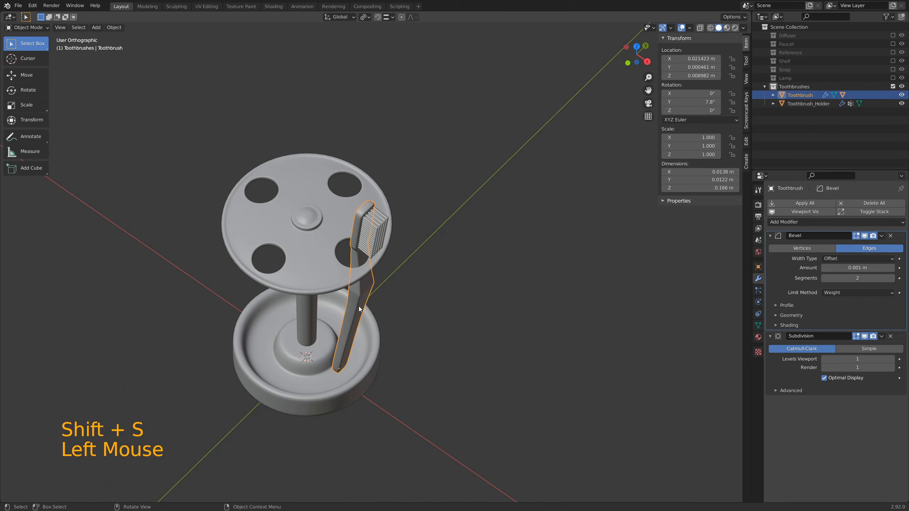
shift+click(381, 237)
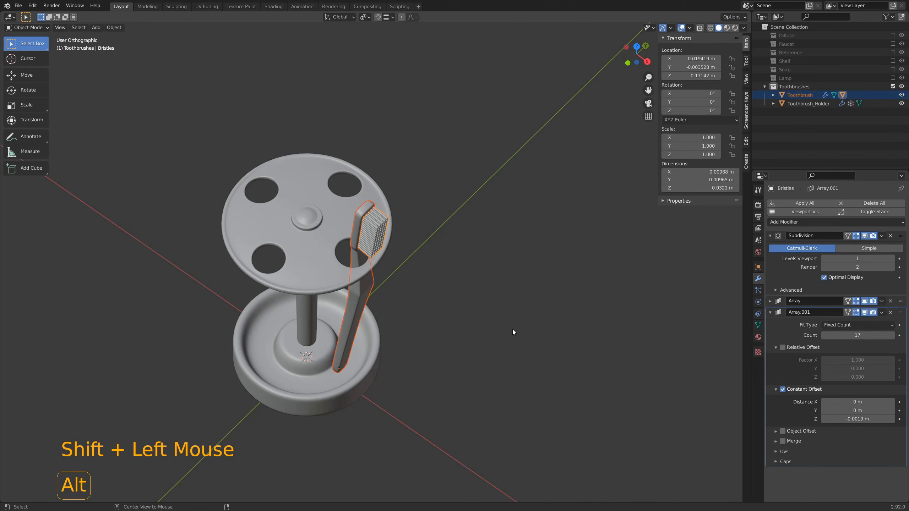
key(alt+d)
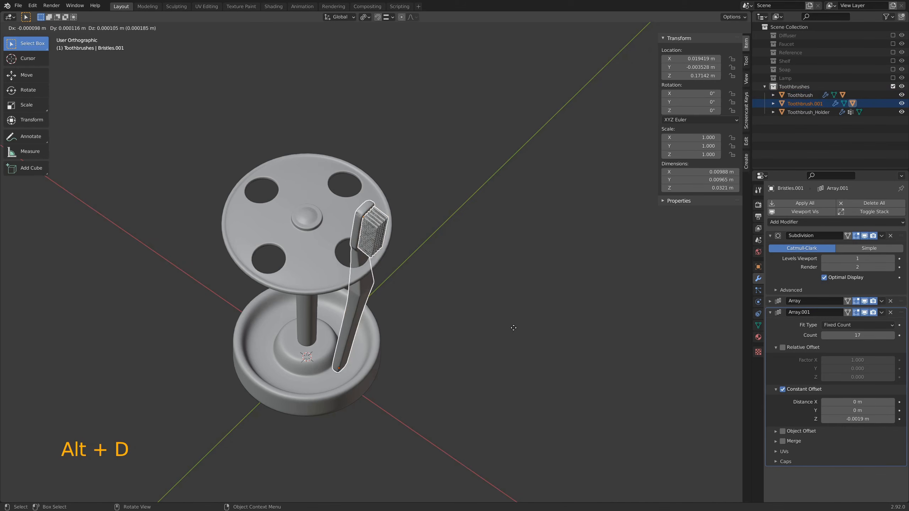
key(r)
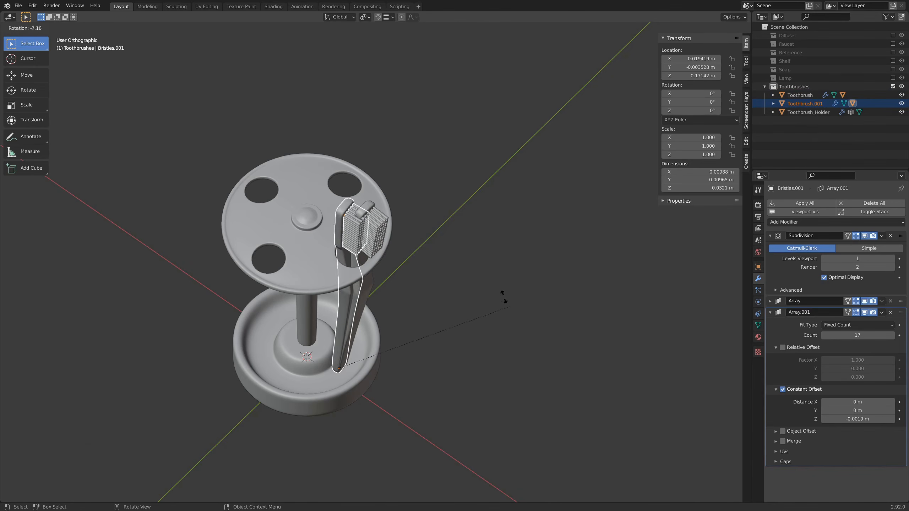
key(Escape)
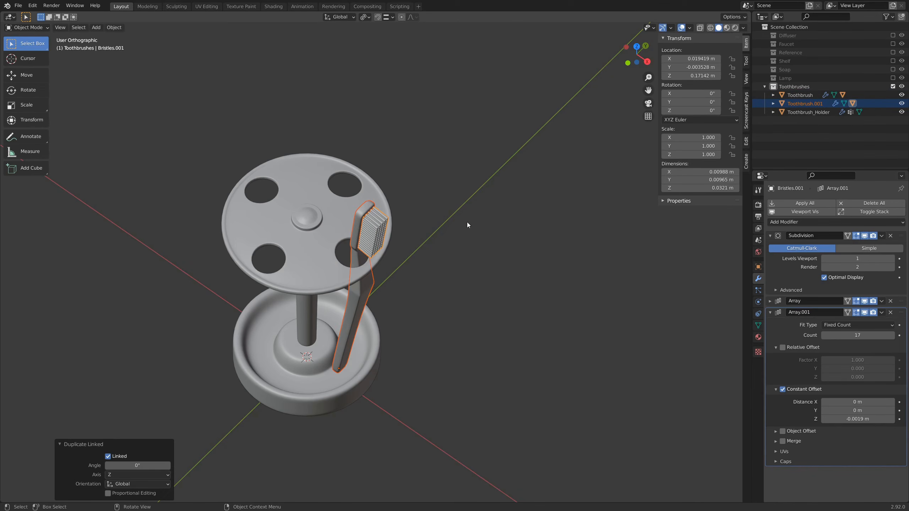
- Set the transform pivot point to 3D Cursor and rotate the duplicated toothbrush 180° around the global Z axis
click(366, 18)
click(381, 44)
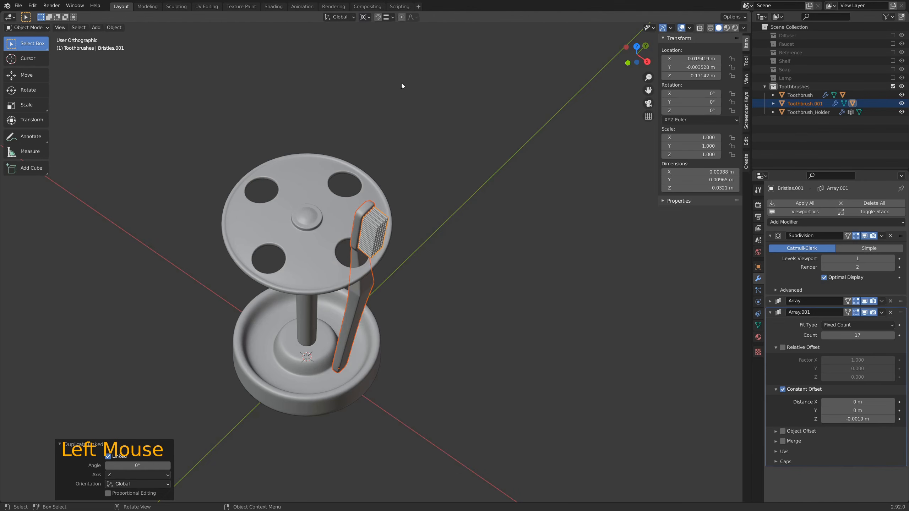
key(r)
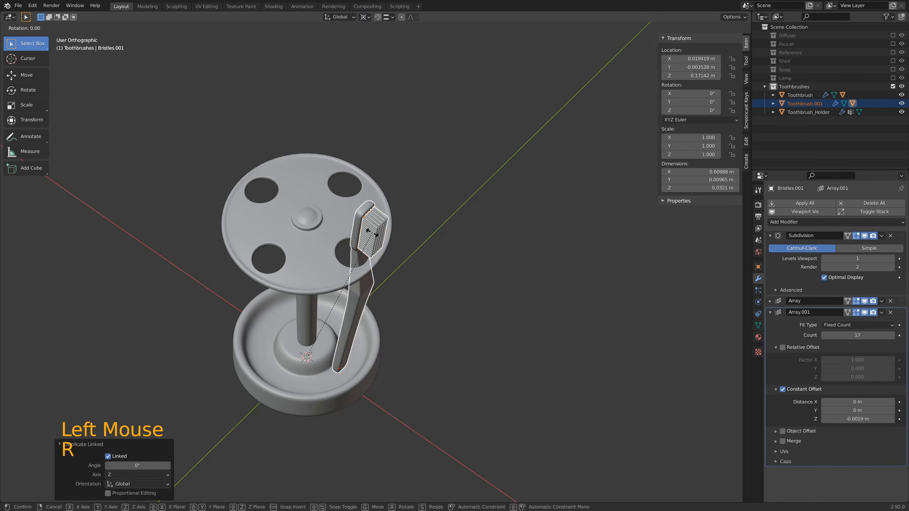
key(z)
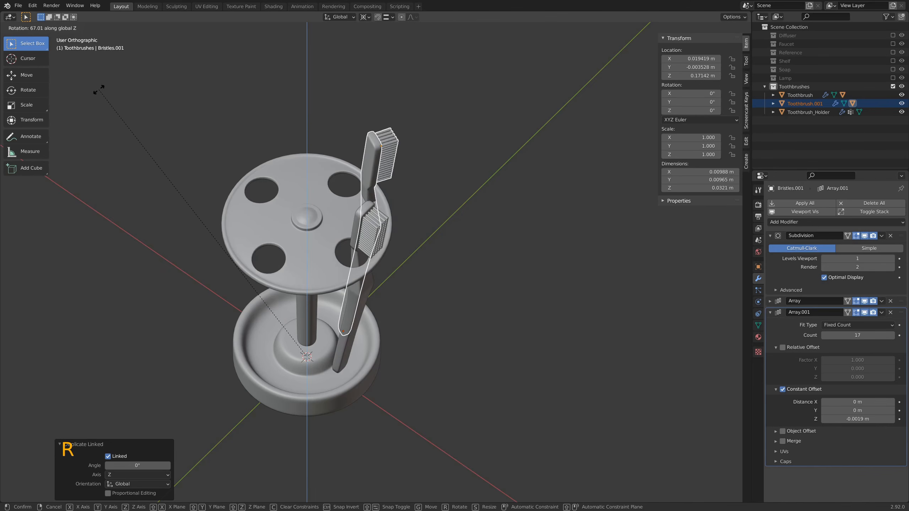
text(180)
key(Return)
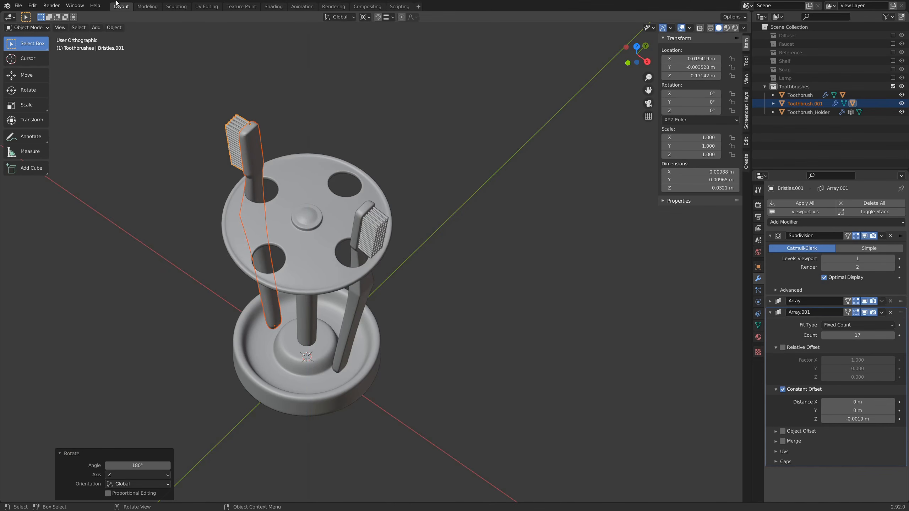
- Set the mean bevel weight to 1.00 for the edge loop running along the duplicated toothbrush's head and handle, using edge selection in Edit Mode
middle_drag(172, 132, 280, 223)
scroll(243, 161, up, 4)
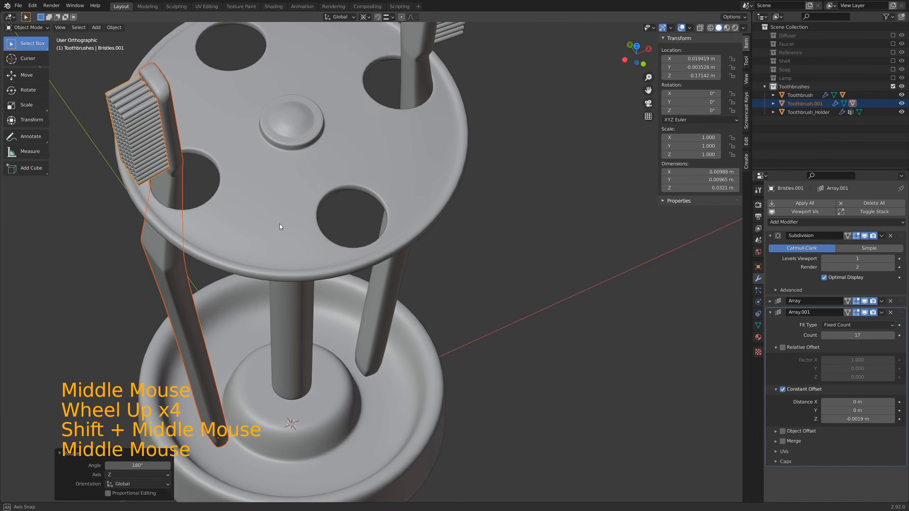
click(149, 100)
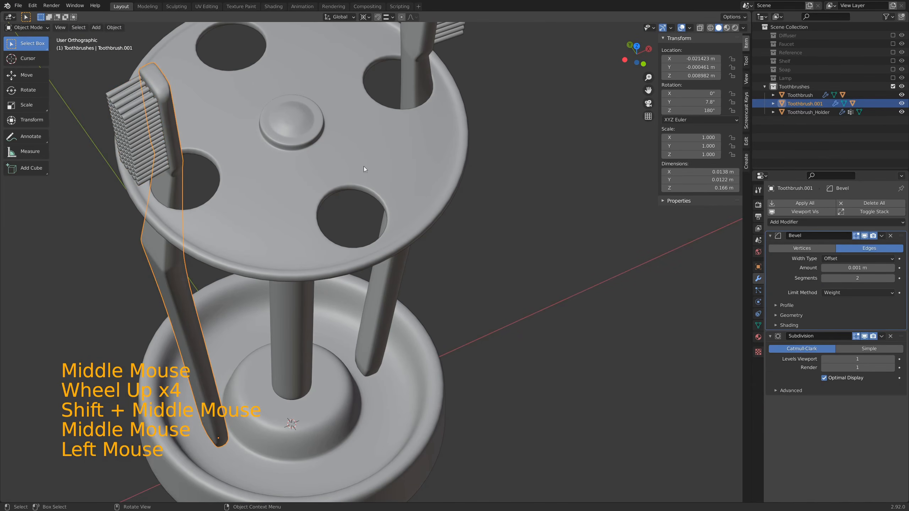
middle_drag(364, 166, 180, 216)
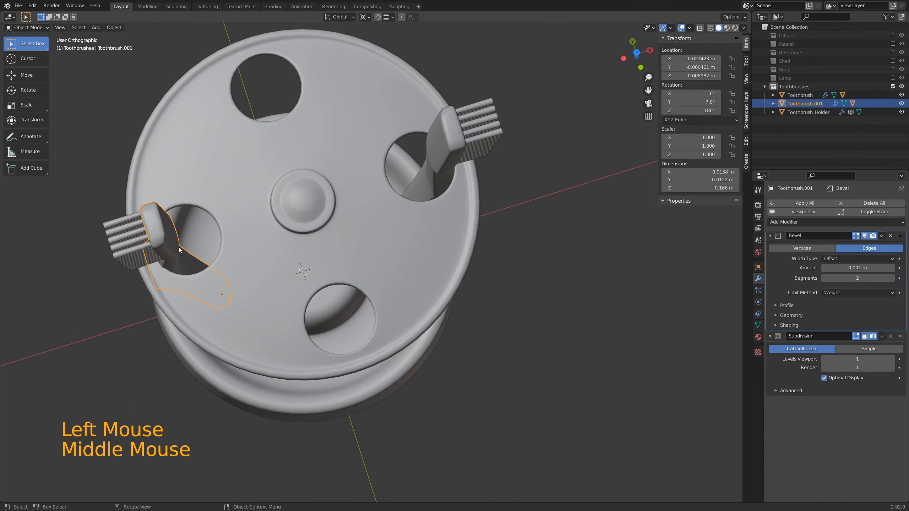
key(Tab)
middle_drag(180, 250, 286, 358)
scroll(264, 278, up, 3)
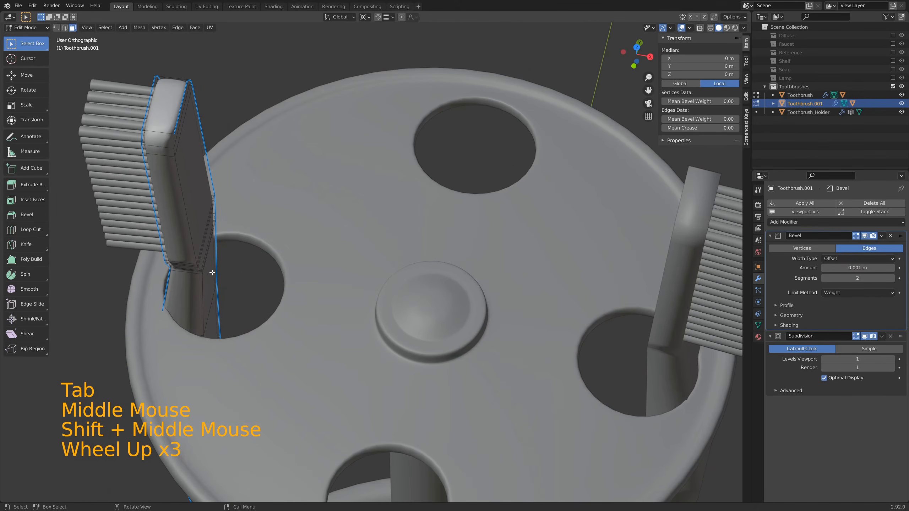
key(2)
alt+click(184, 209)
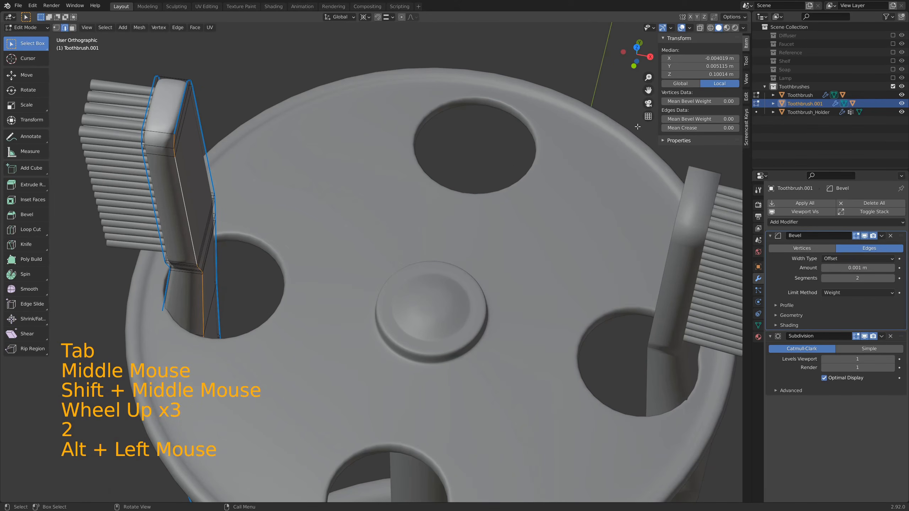
drag(698, 119, 734, 119)
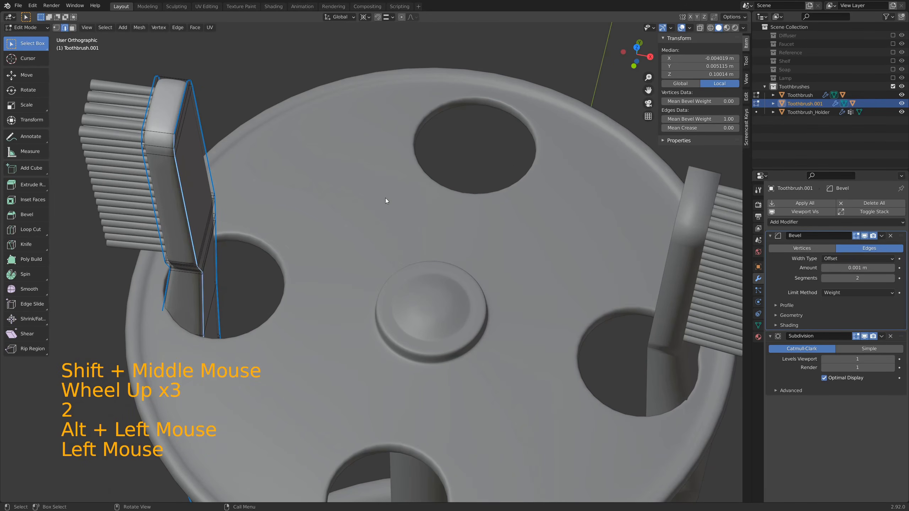
key(Tab)
scroll(307, 177, down, 3)
middle_drag(300, 174, 320, 172)
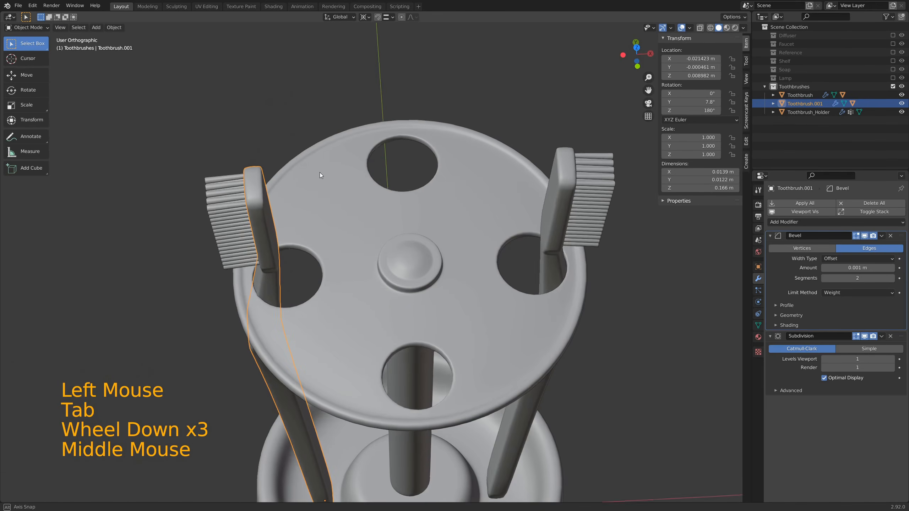
- Deselect the objects and set the transform pivot point back to Median Point
click(271, 218)
click(259, 193)
middle_drag(259, 192, 369, 250)
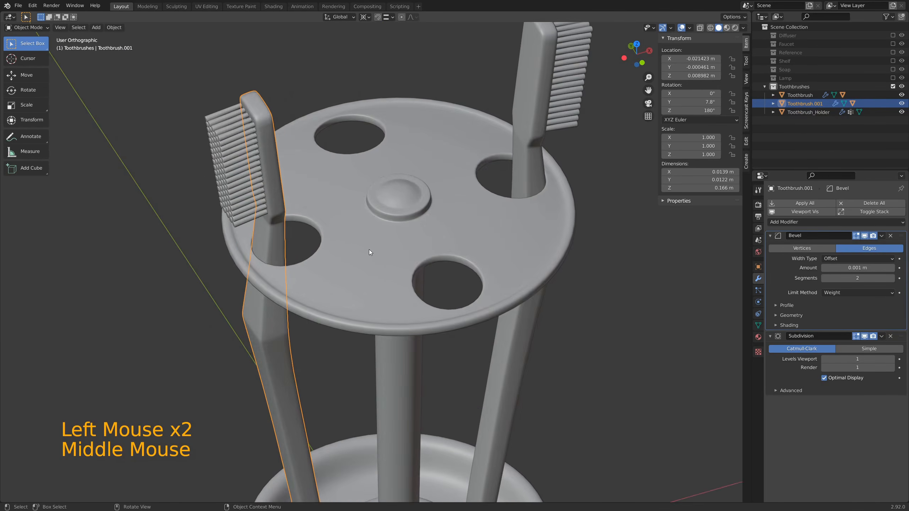
scroll(369, 250, down, 2)
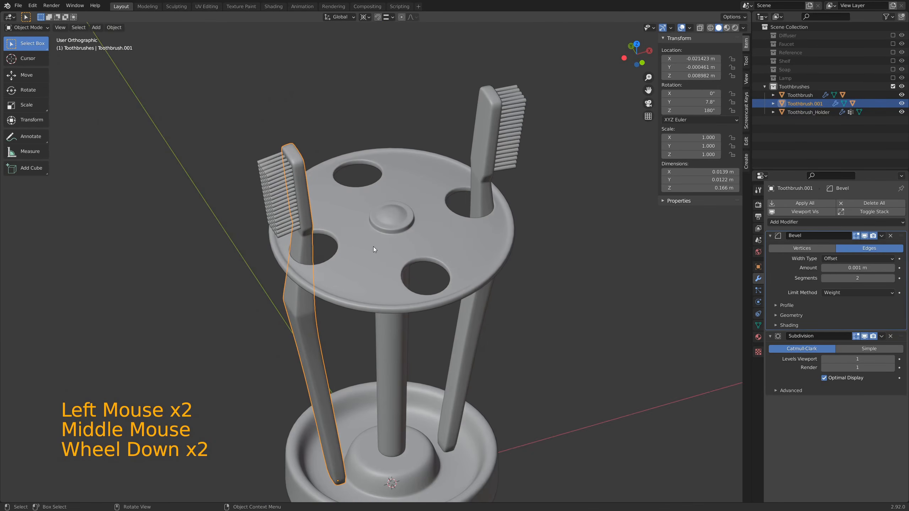
click(374, 246)
click(378, 111)
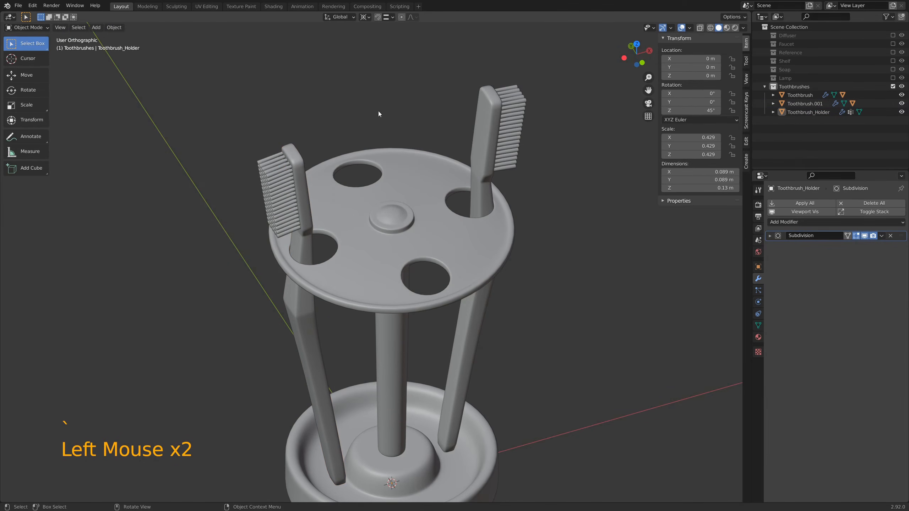
click(364, 17)
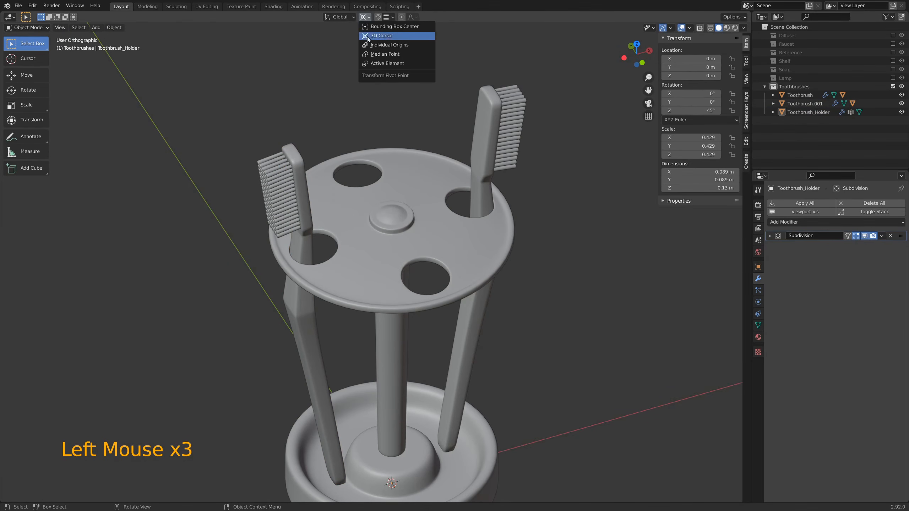
click(375, 55)
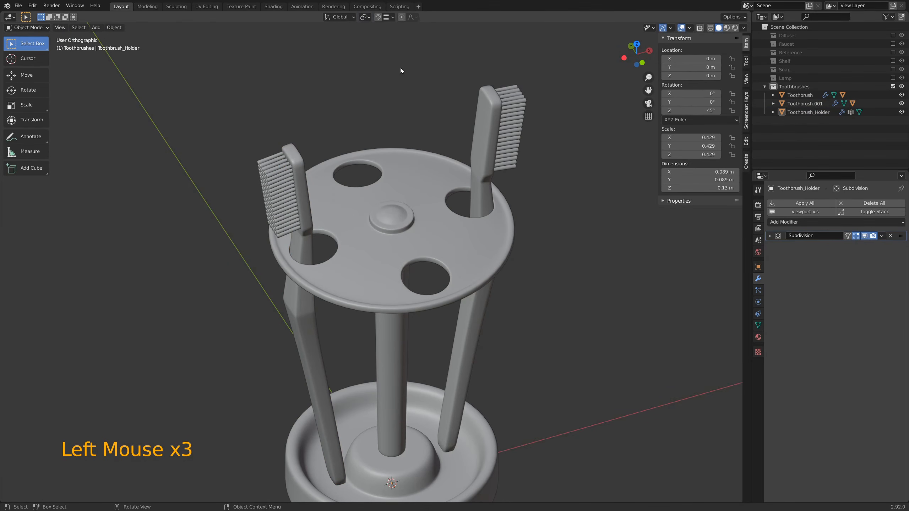
- Rotate the duplicated toothbrush about 26.7° around its local Z axis so its bristles face a different direction
click(312, 220)
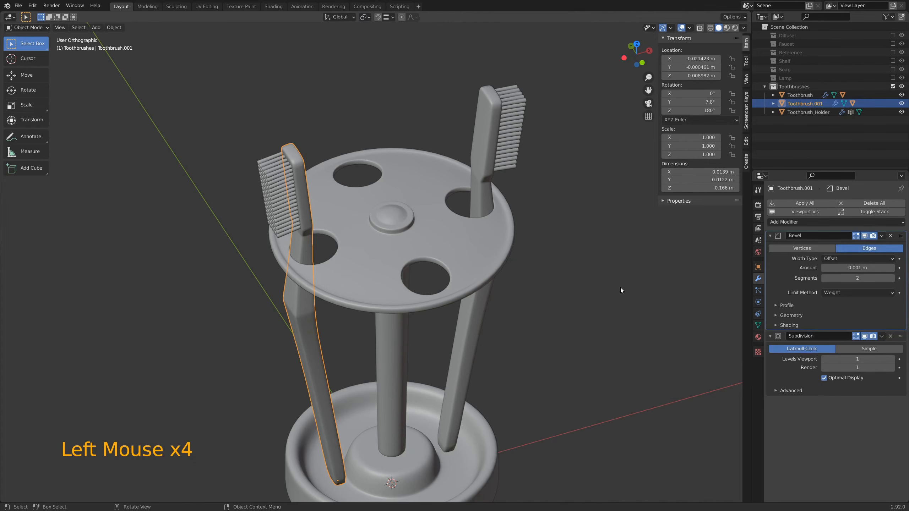
key(r)
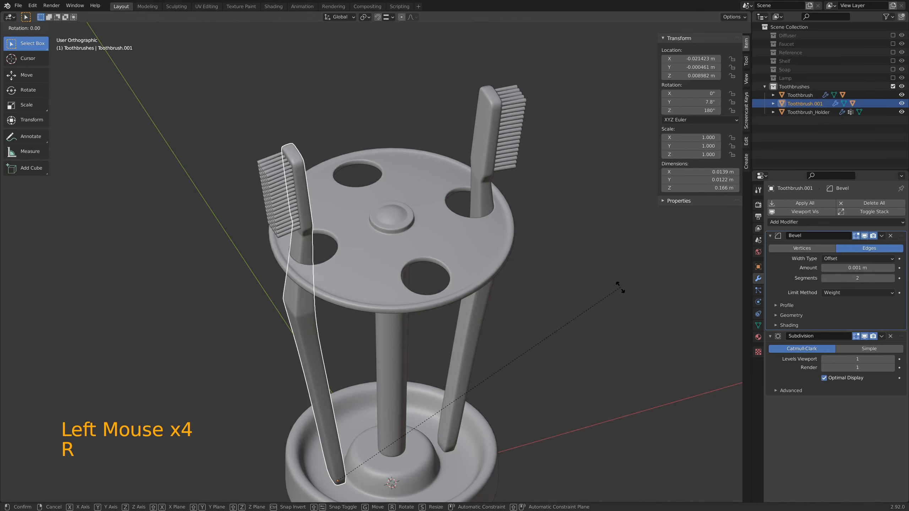
key(z)
key(z)
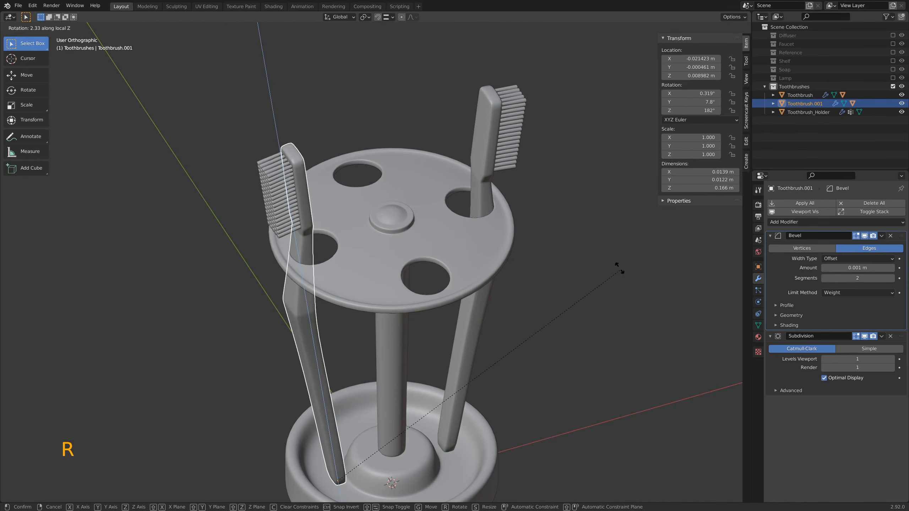
click(547, 103)
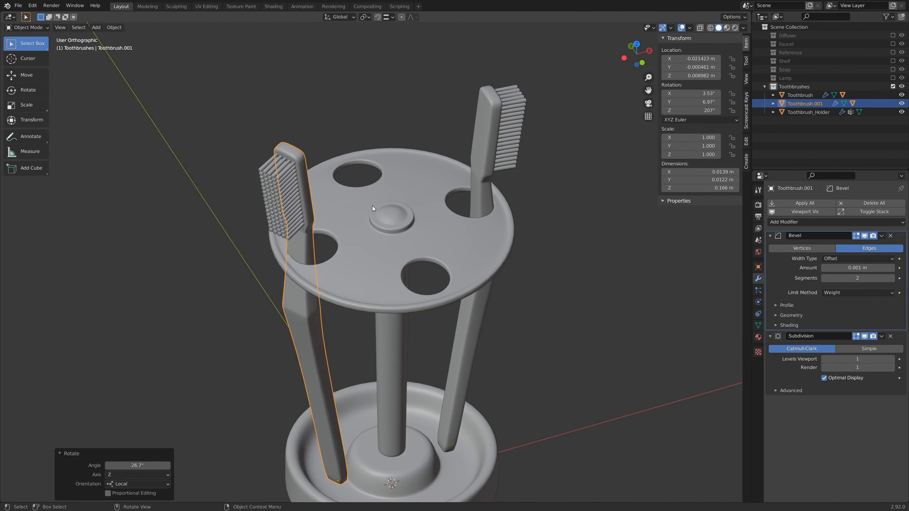
- Rotate the duplicated toothbrush about 0.839° around the global Y axis to adjust its lean in the hole
key(r)
key(y)
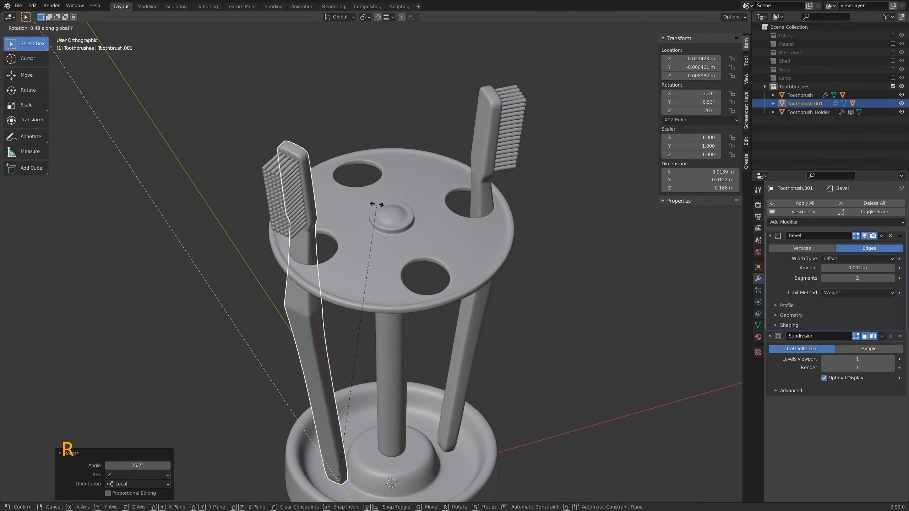
click(386, 214)
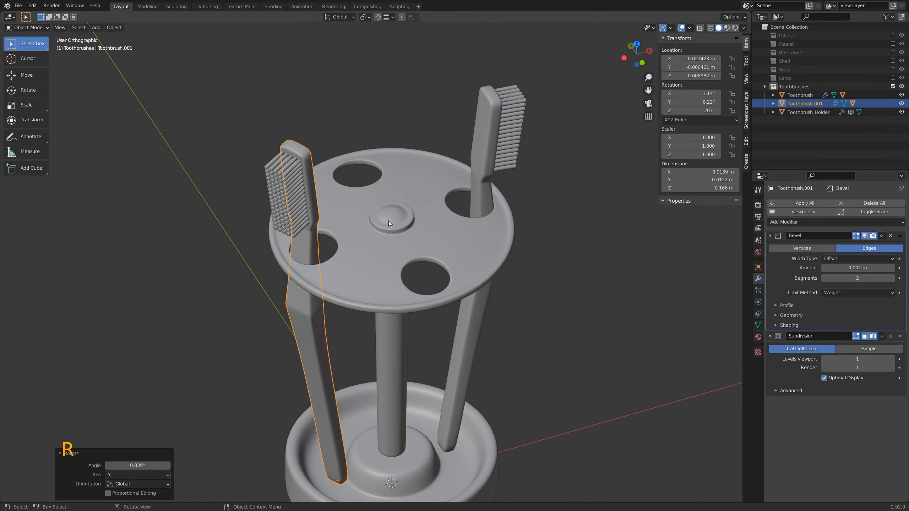
scroll(389, 222, down, 3)
key(Tab)
mouse_move(479, 287)
middle_down()
mouse_move(465, 267)
mouse_move(476, 281)
middle_up()
key(Tab)
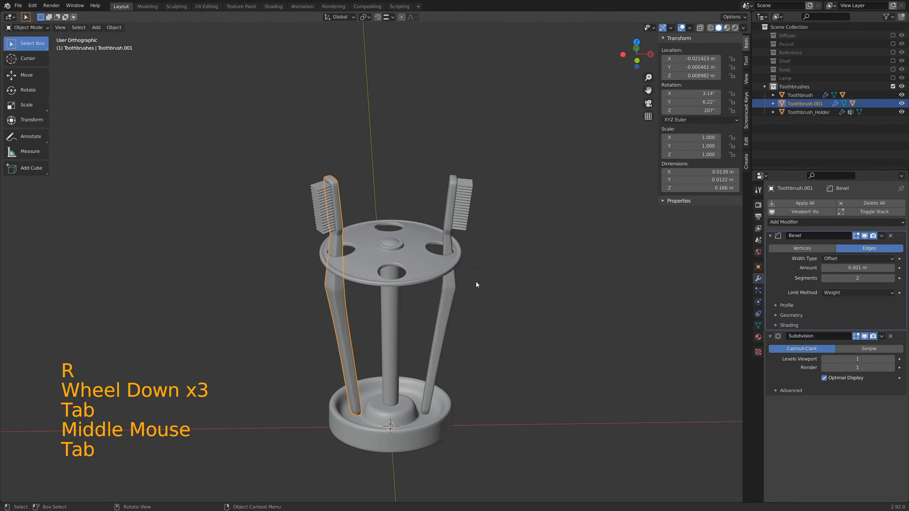
- Parent both toothbrushes to the toothbrush holder with the Object option and deselect everything
click(530, 309)
middle_drag(531, 309, 487, 335)
click(443, 319)
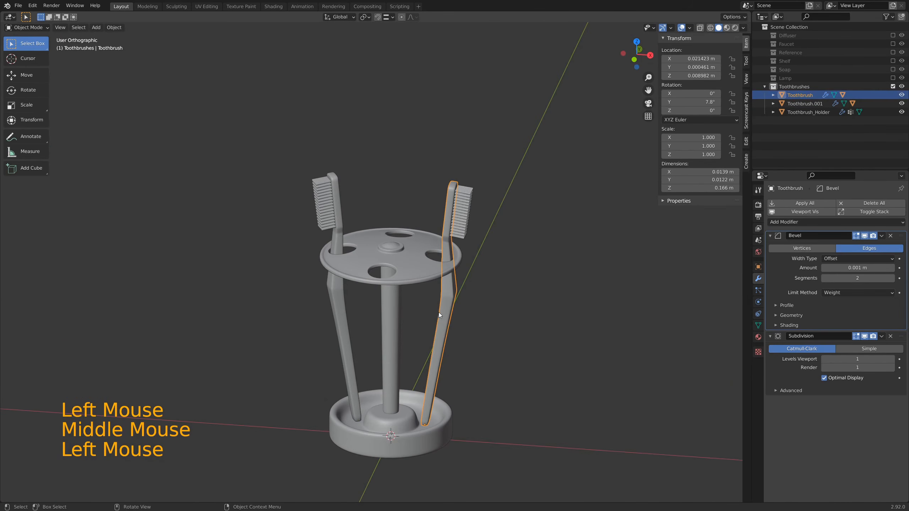
shift+click(338, 315)
shift+click(389, 320)
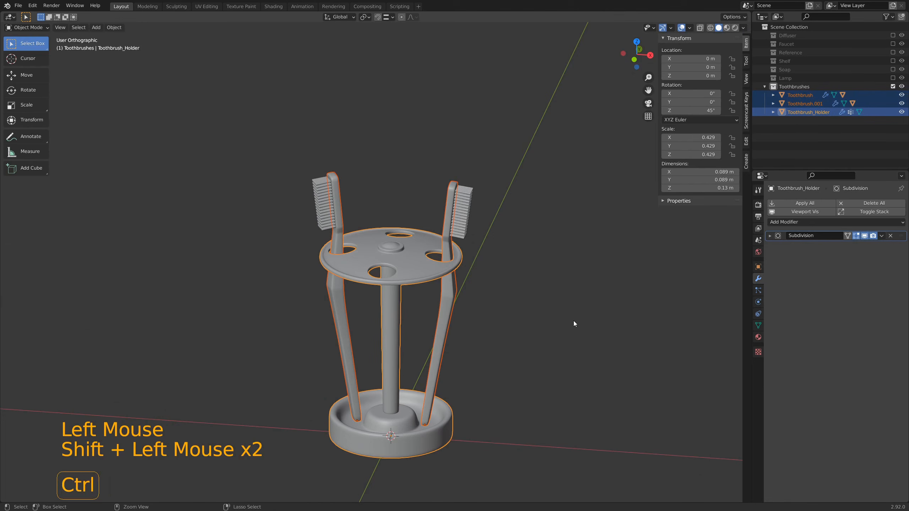
key(ctrl+p)
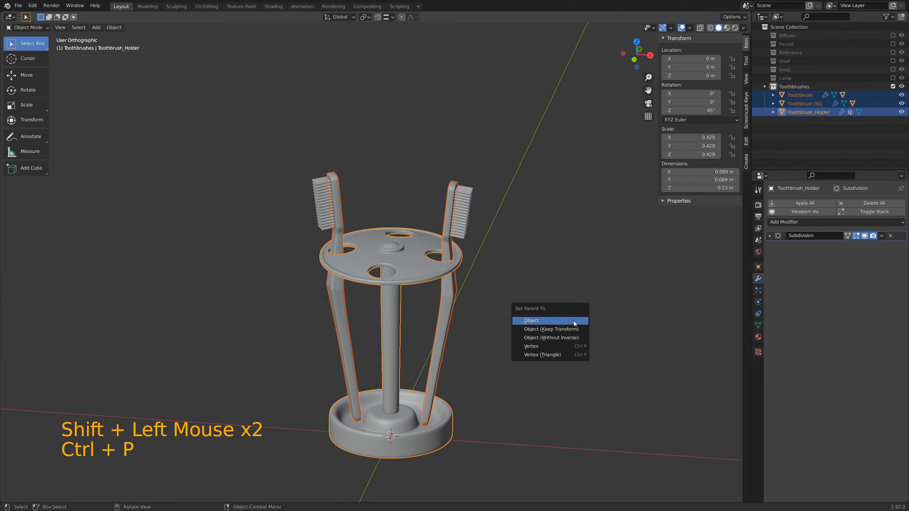
click(574, 321)
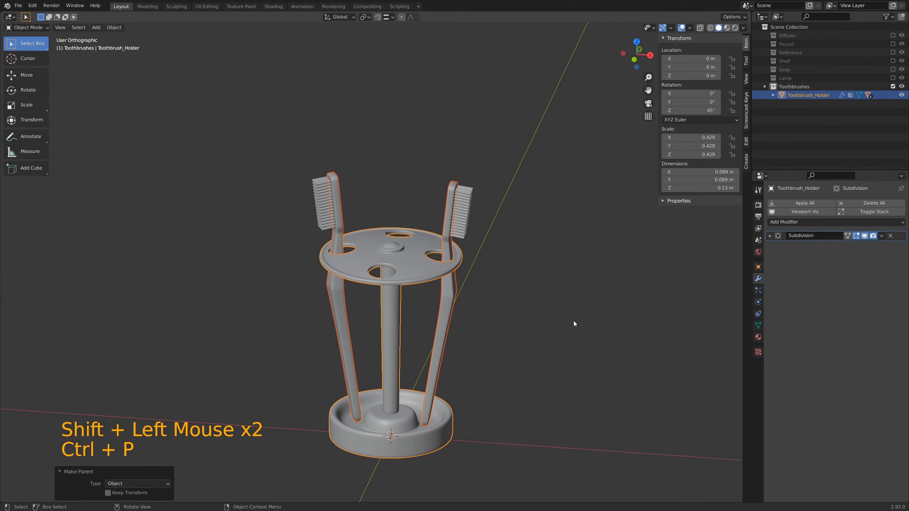
click(594, 310)
- Try moving the toothbrush holder to test whether both toothbrushes follow it, and cancel the move
middle_drag(624, 322, 498, 272)
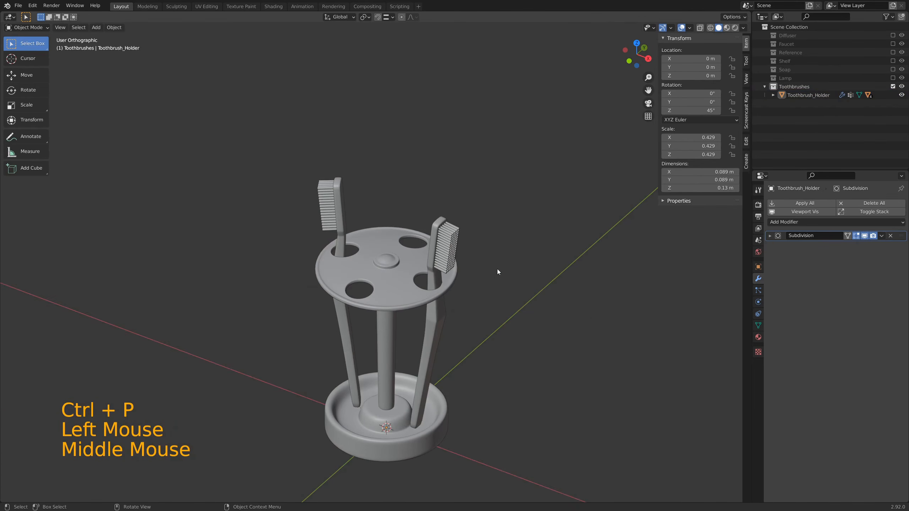
click(450, 234)
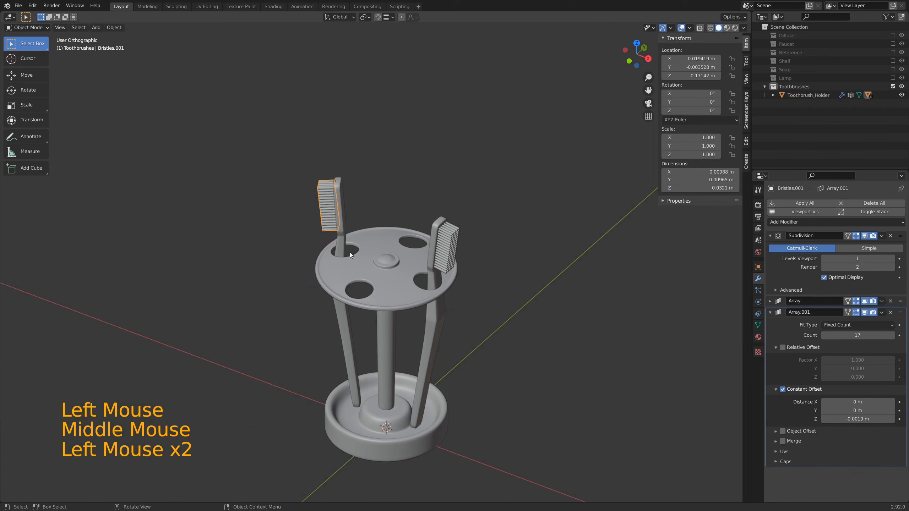
click(404, 283)
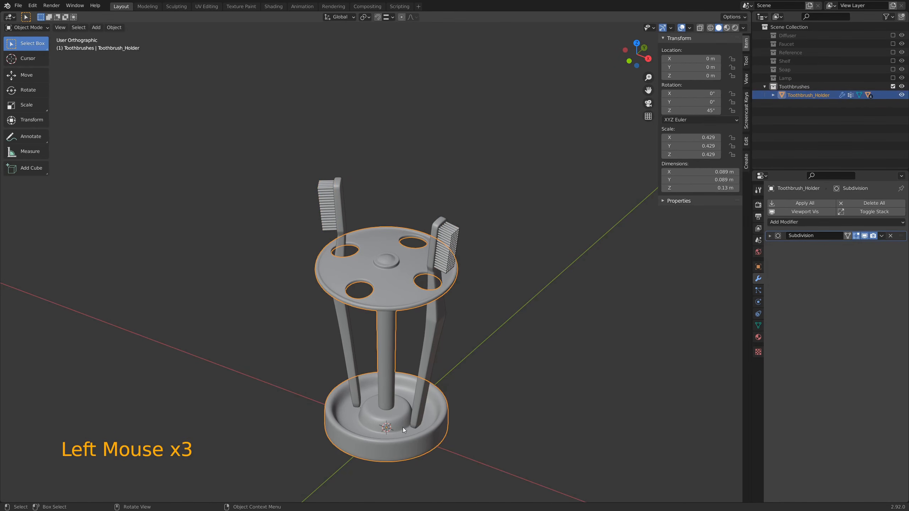
key(g)
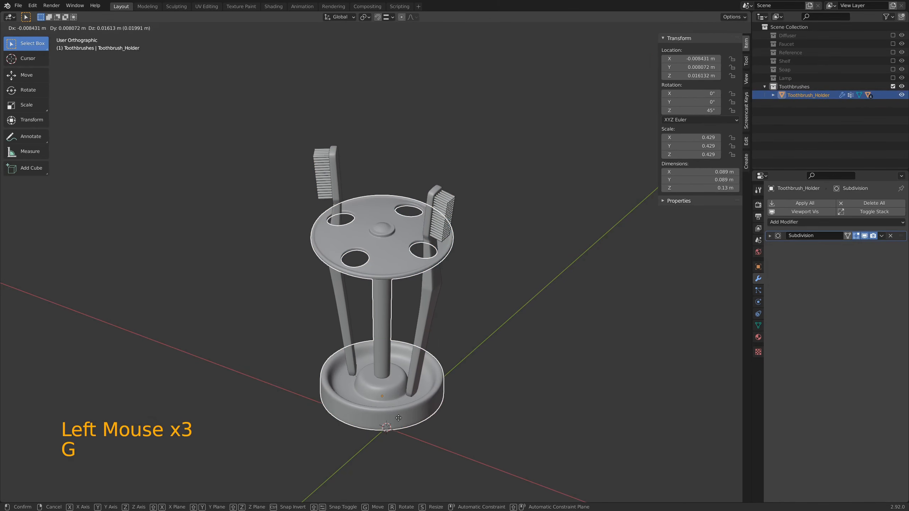
key(Escape)
middle_drag(406, 422, 480, 344)
middle_drag(528, 322, 558, 358)
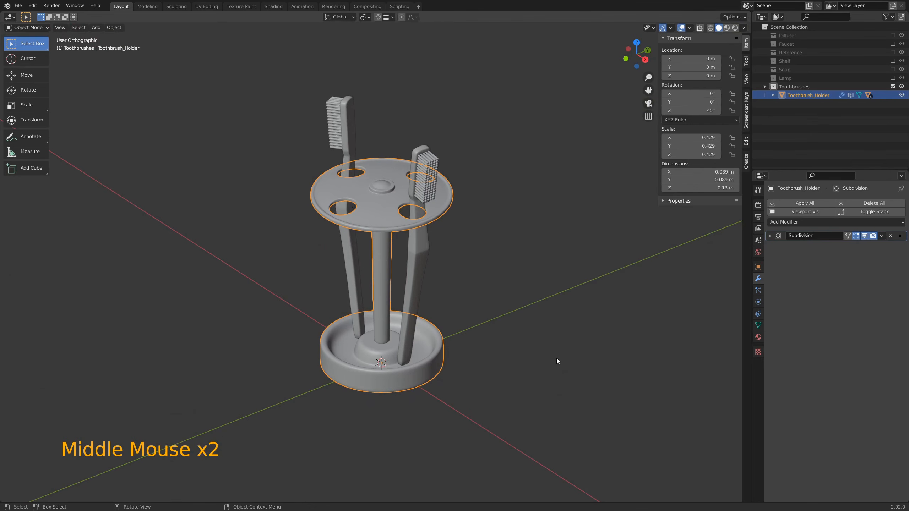